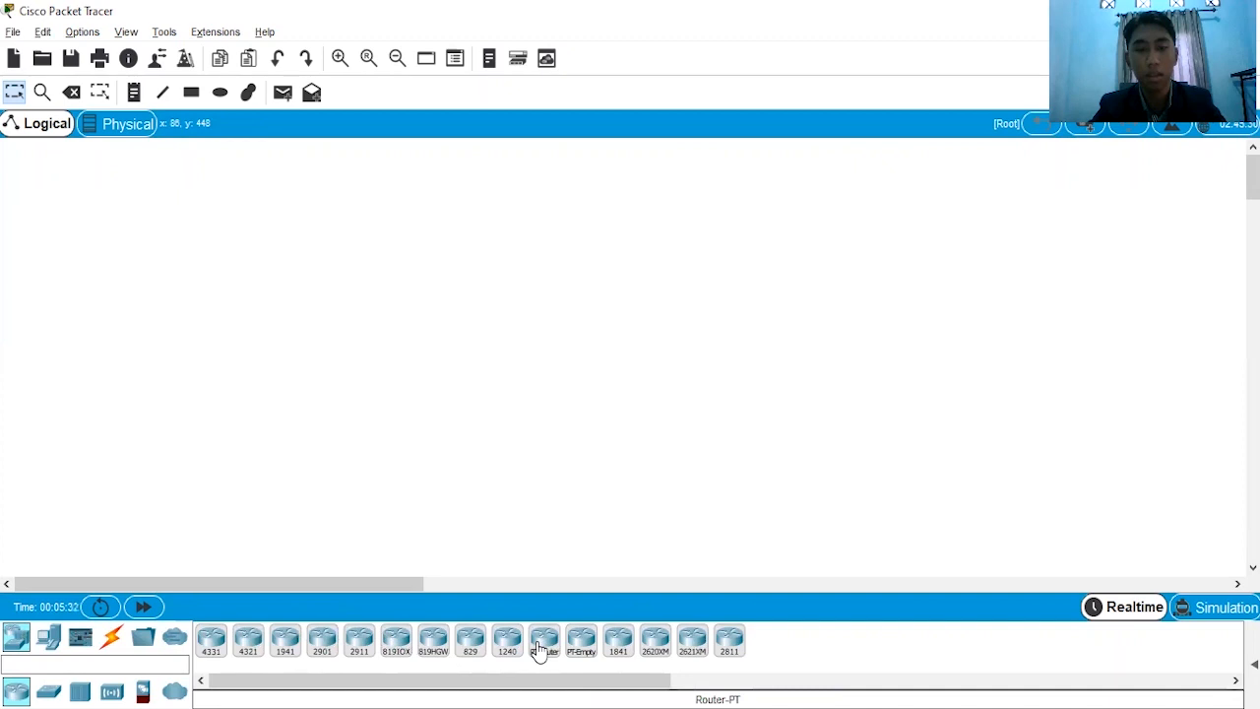
# Place a PT-Router in the middle of the workspace and three 2960 switches in a row below it.
pyautogui.moveTo(539, 653); pyautogui.dragTo(541, 387)
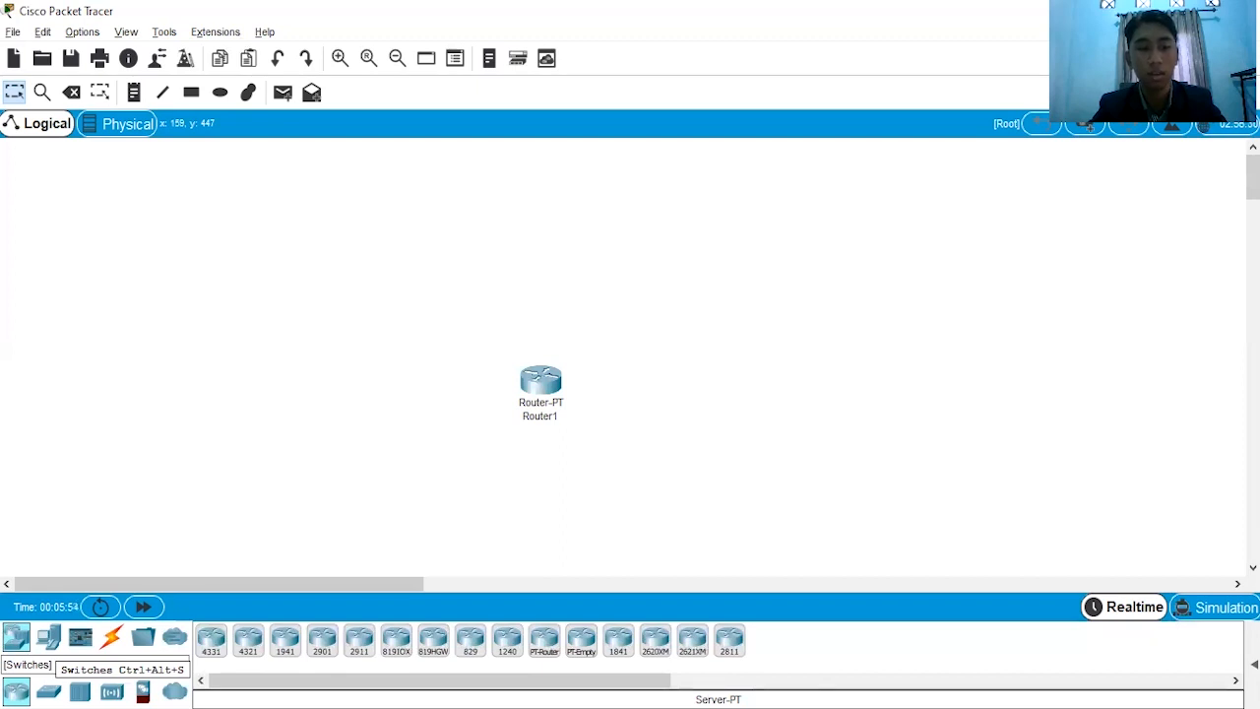
pyautogui.click(48, 691)
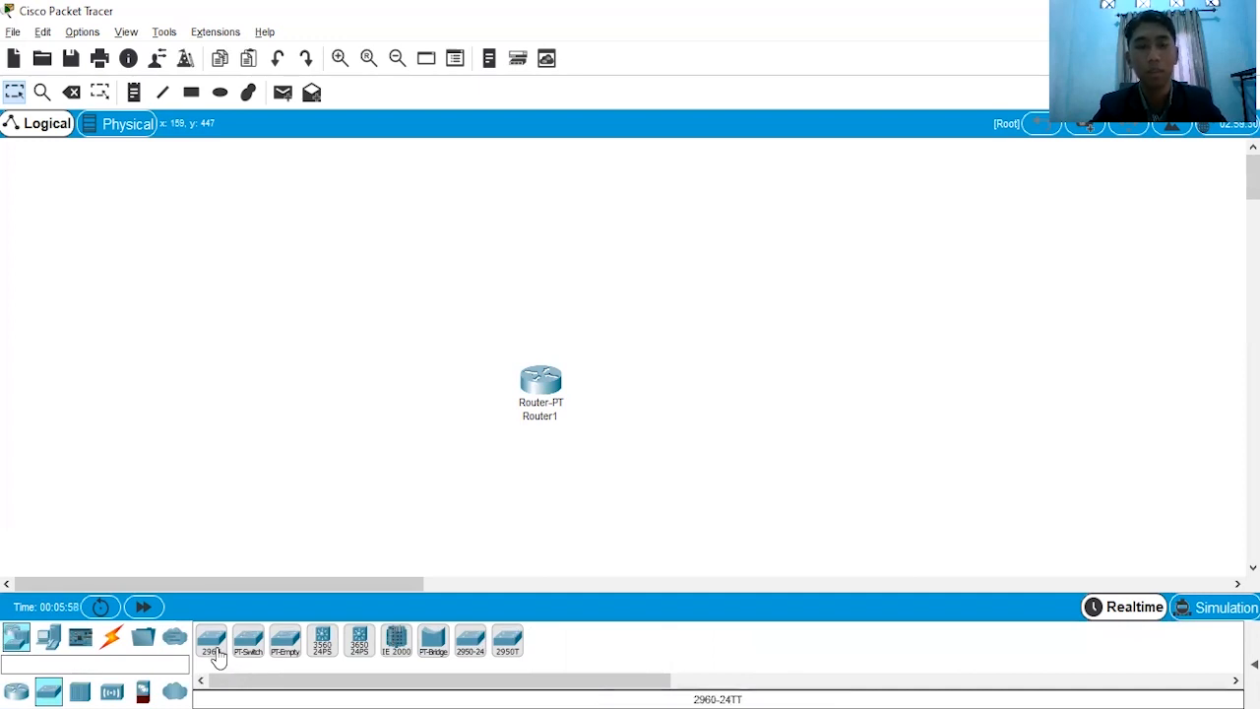
pyautogui.moveTo(210, 652); pyautogui.dragTo(241, 548)
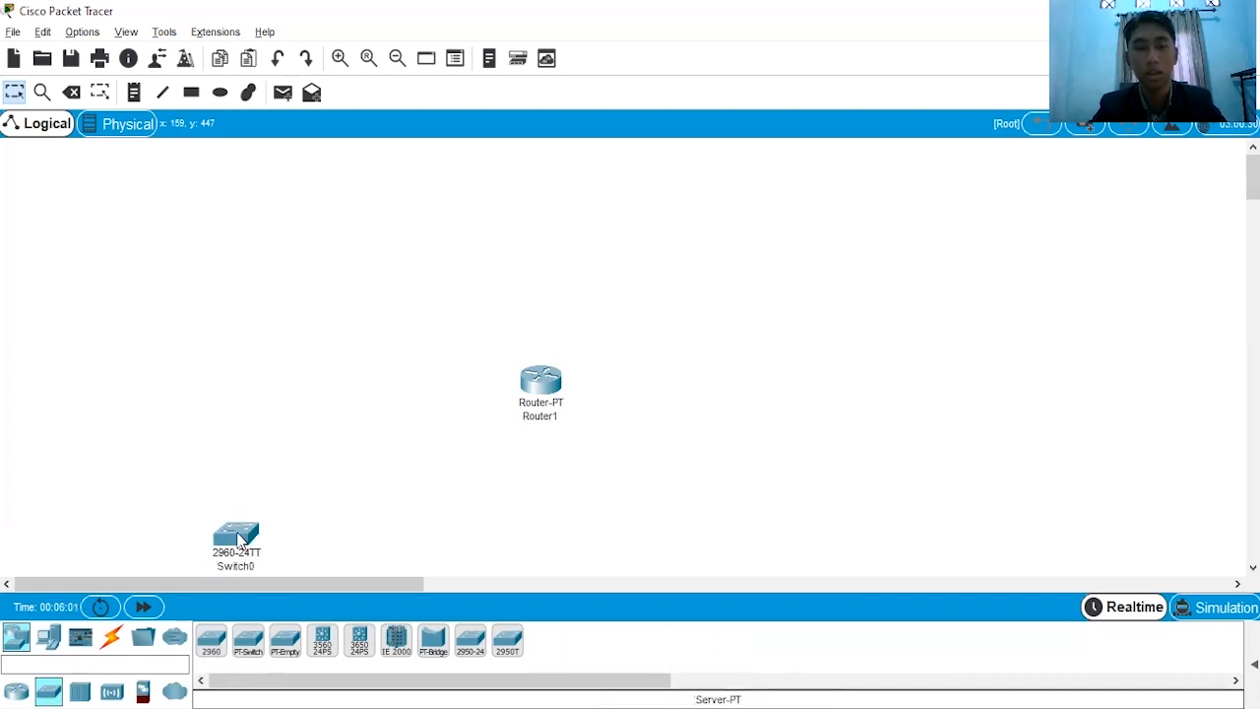
pyautogui.moveTo(210, 645); pyautogui.dragTo(403, 547)
pyautogui.moveTo(210, 645); pyautogui.dragTo(642, 544)
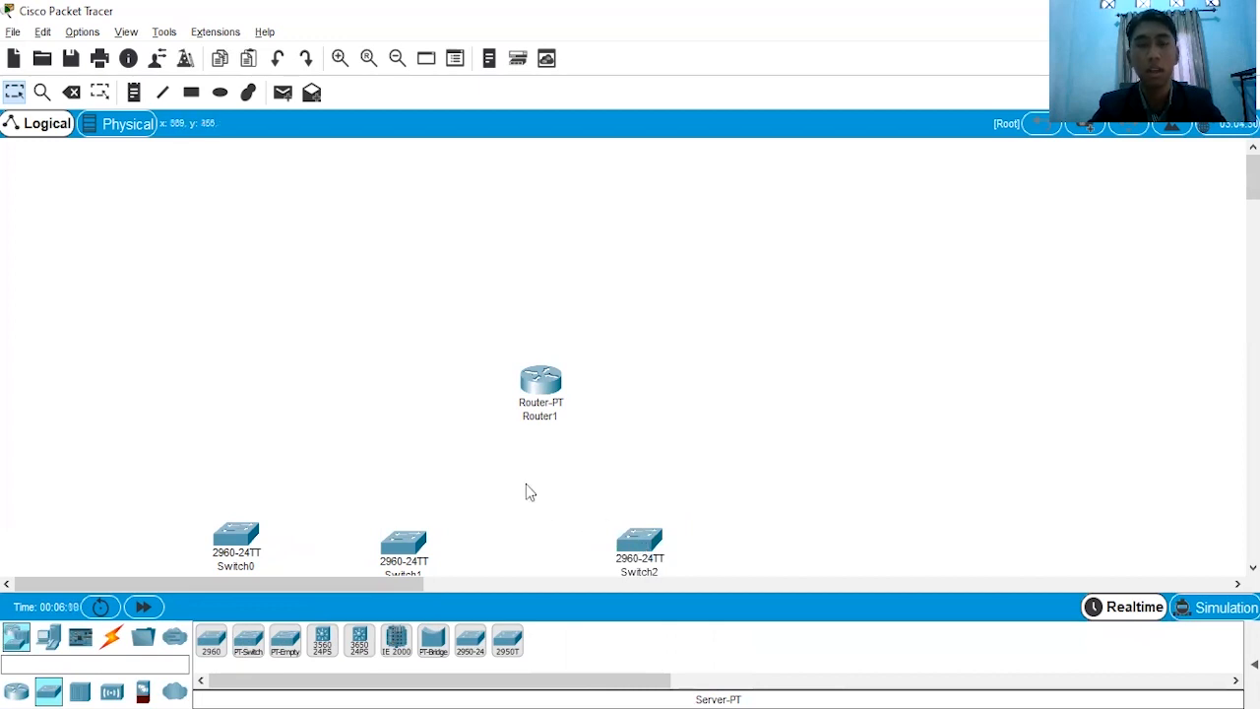
# Move Switch1 and Switch2 further right to space out the row of switches.
pyautogui.scroll(-4, 529, 493)
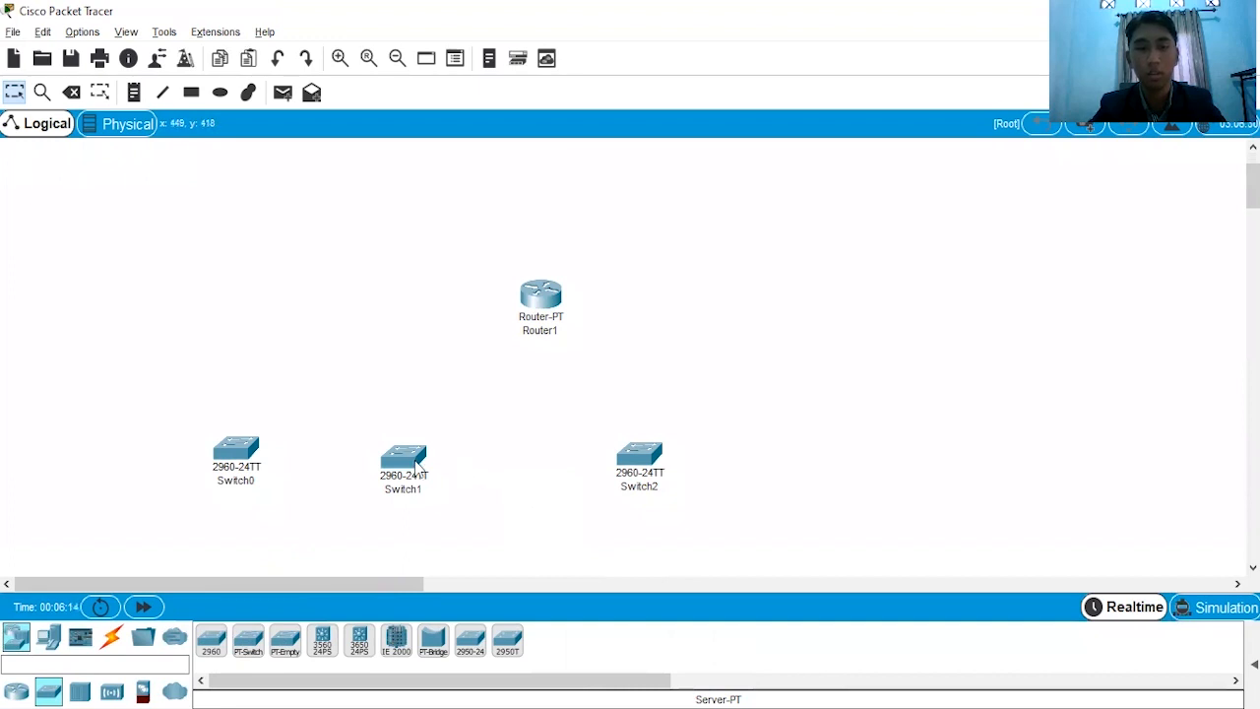
pyautogui.moveTo(422, 466); pyautogui.dragTo(494, 468)
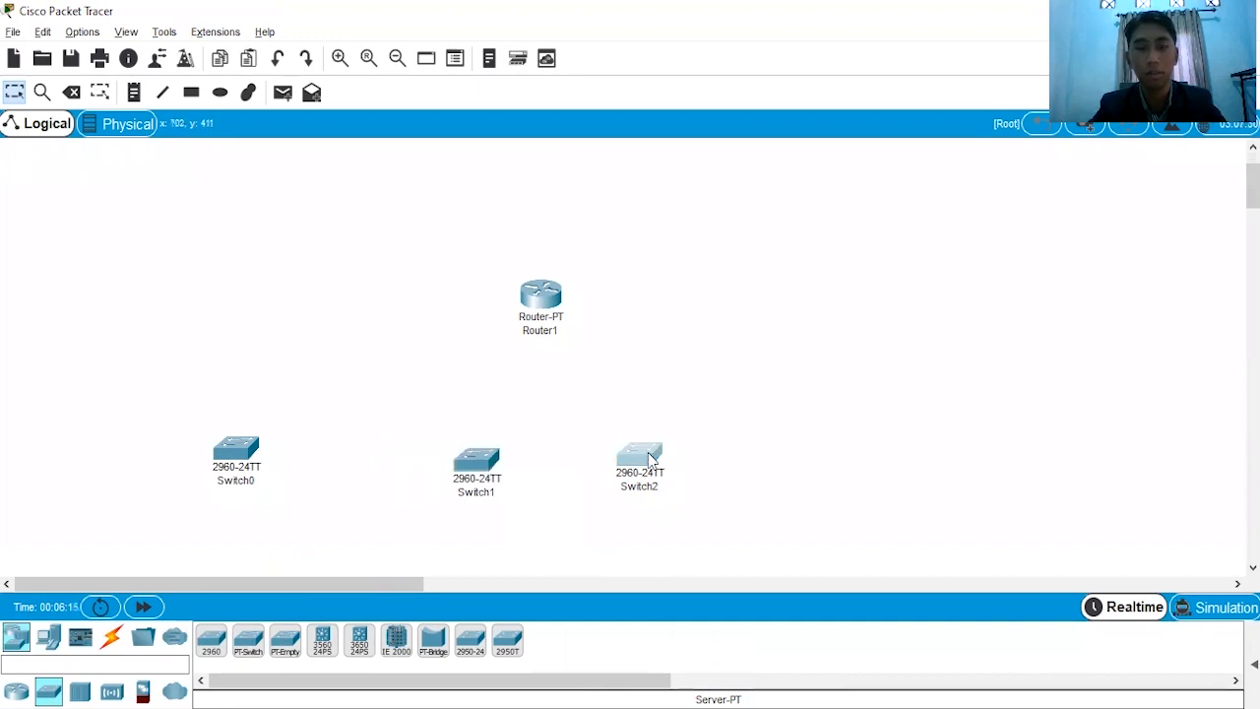
pyautogui.moveTo(653, 459); pyautogui.dragTo(741, 448)
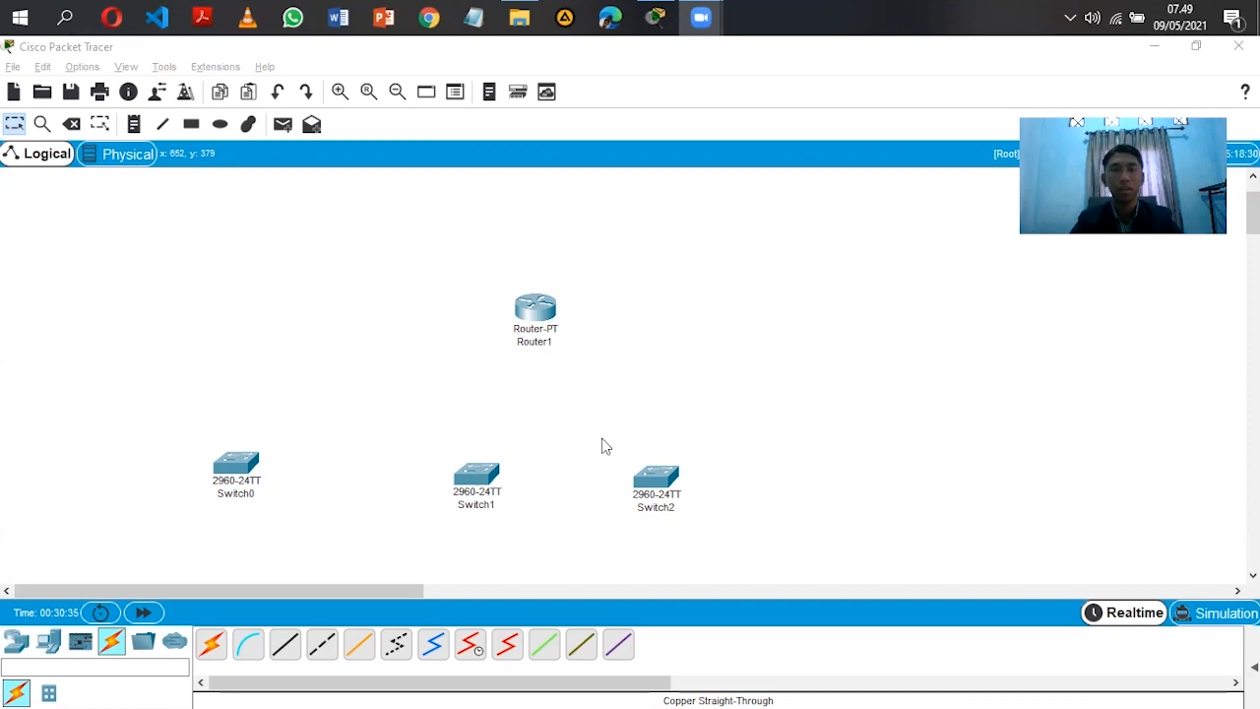
# Connect Switch0's FastEthernet0/1 to the router's FastEthernet0/0 with a copper straight-through cable.
pyautogui.click(114, 642)
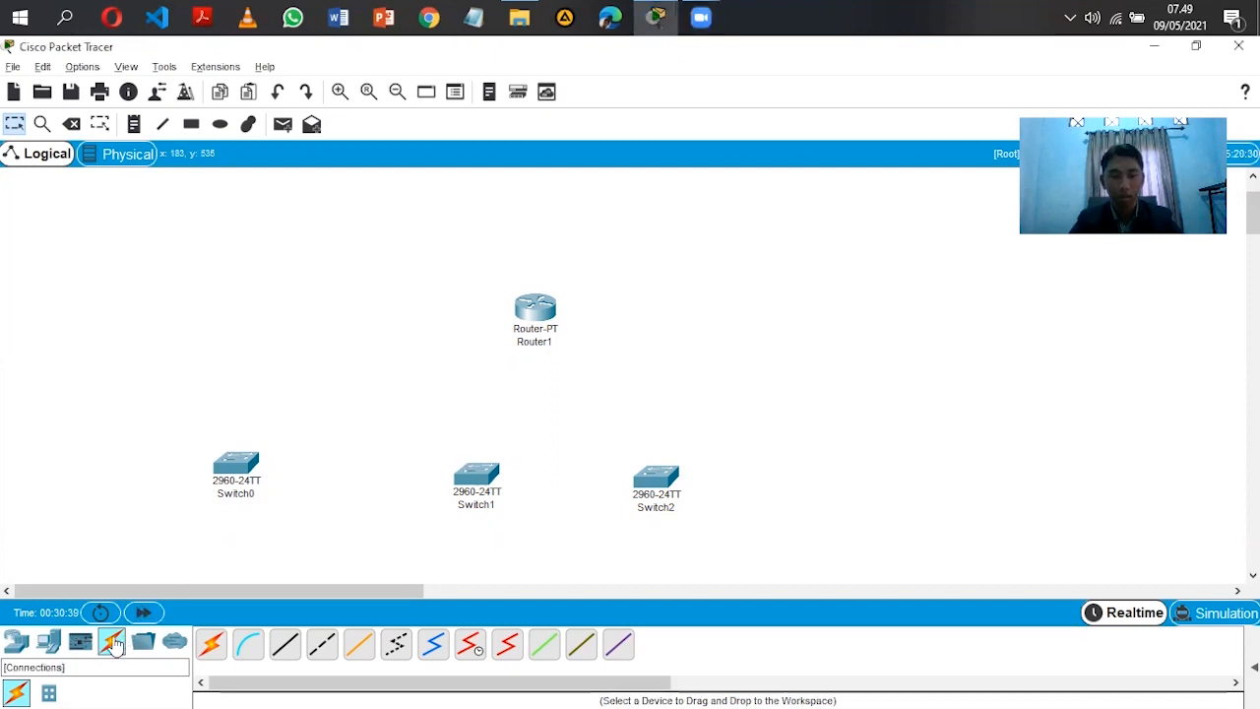
pyautogui.click(285, 650)
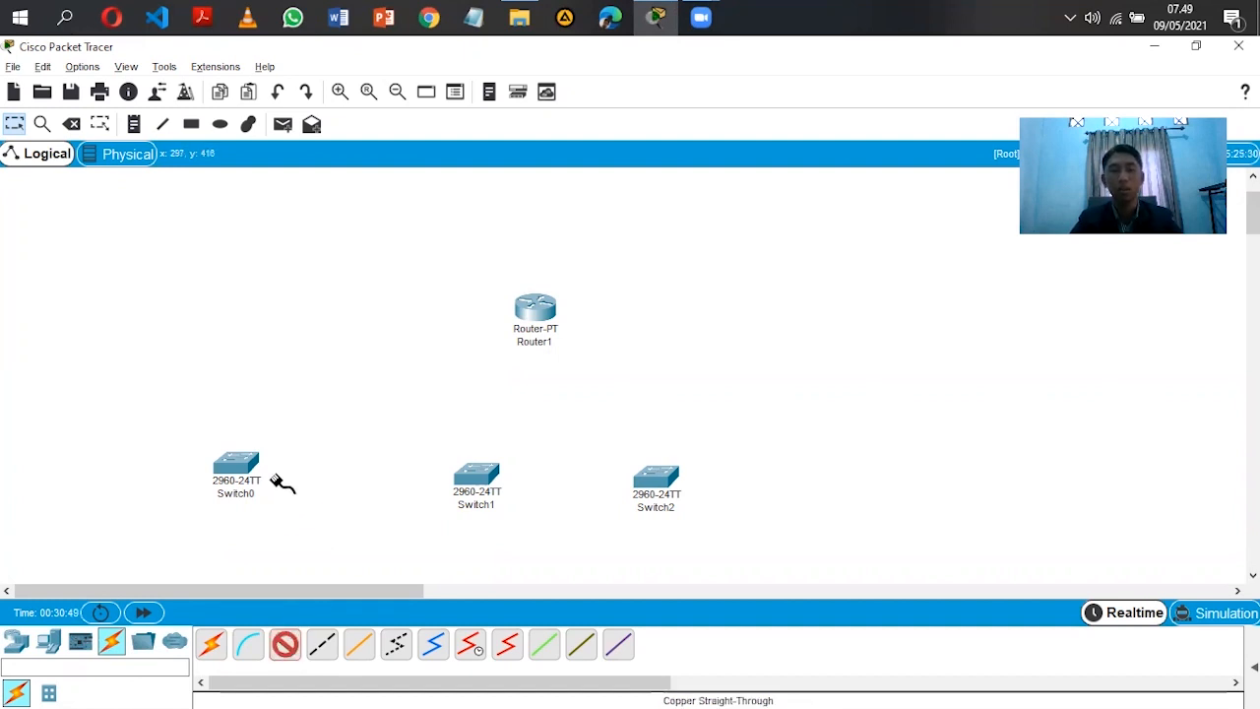
pyautogui.click(242, 463)
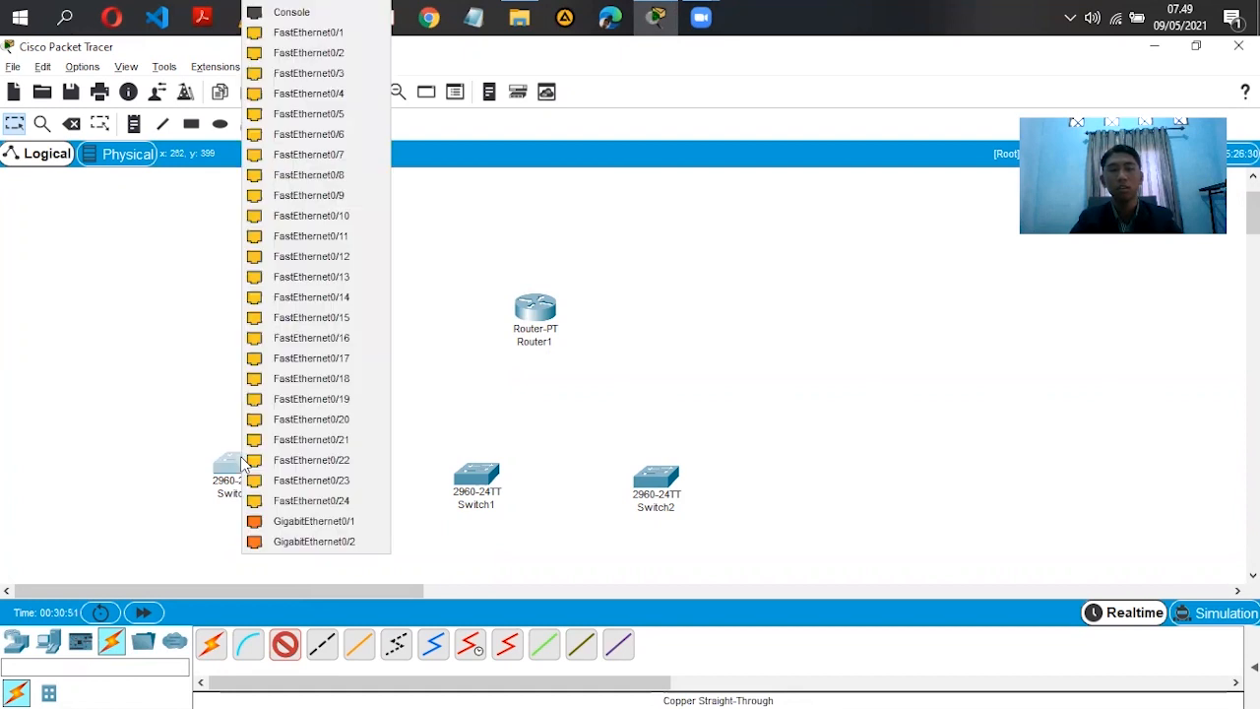
pyautogui.click(332, 37)
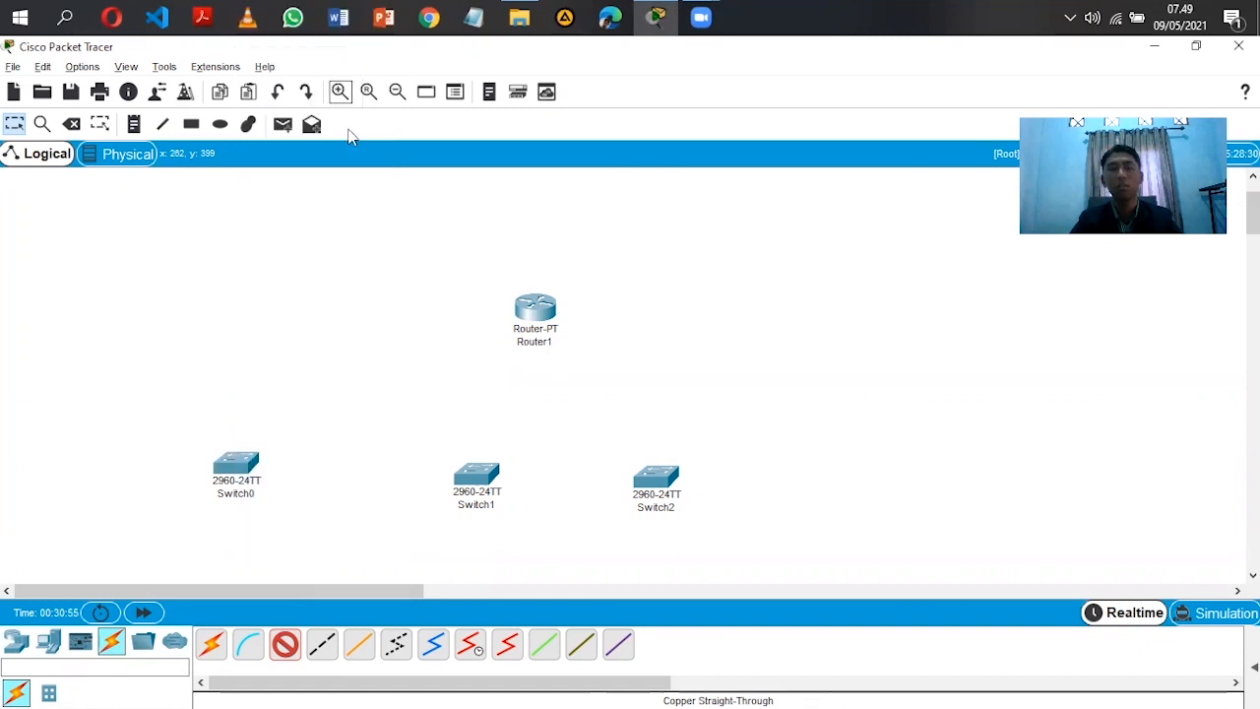
pyautogui.click(526, 314)
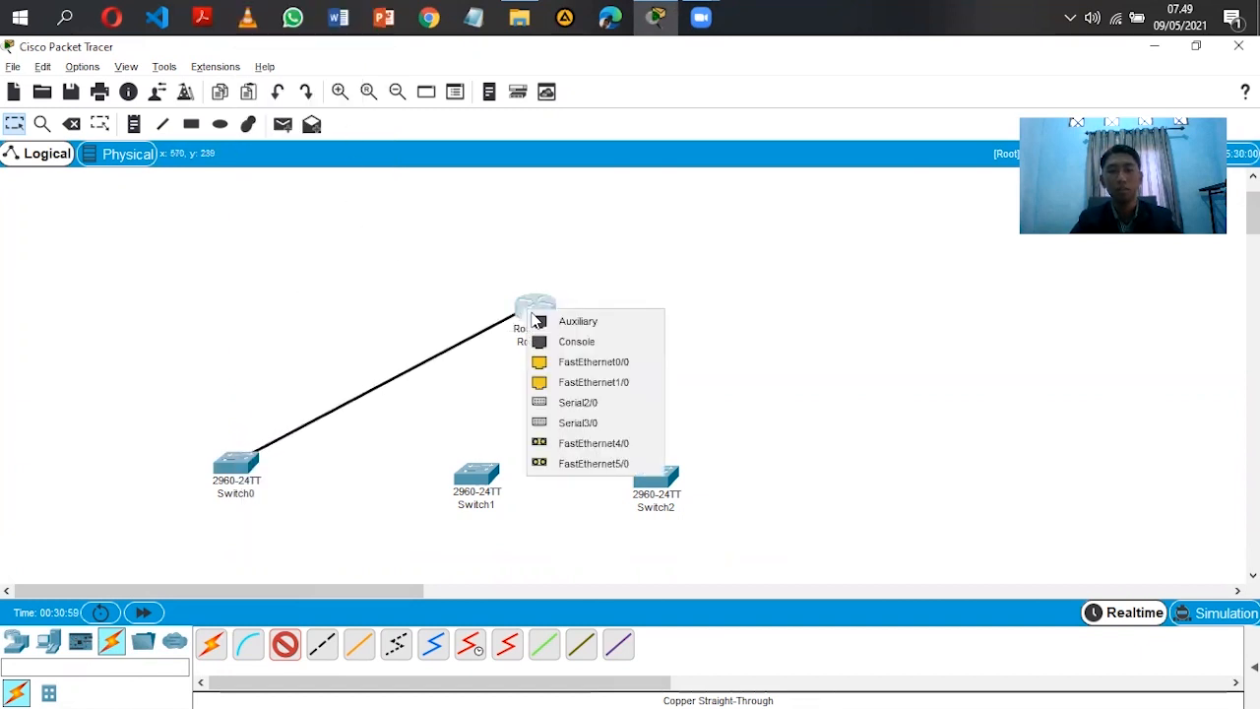
pyautogui.click(576, 364)
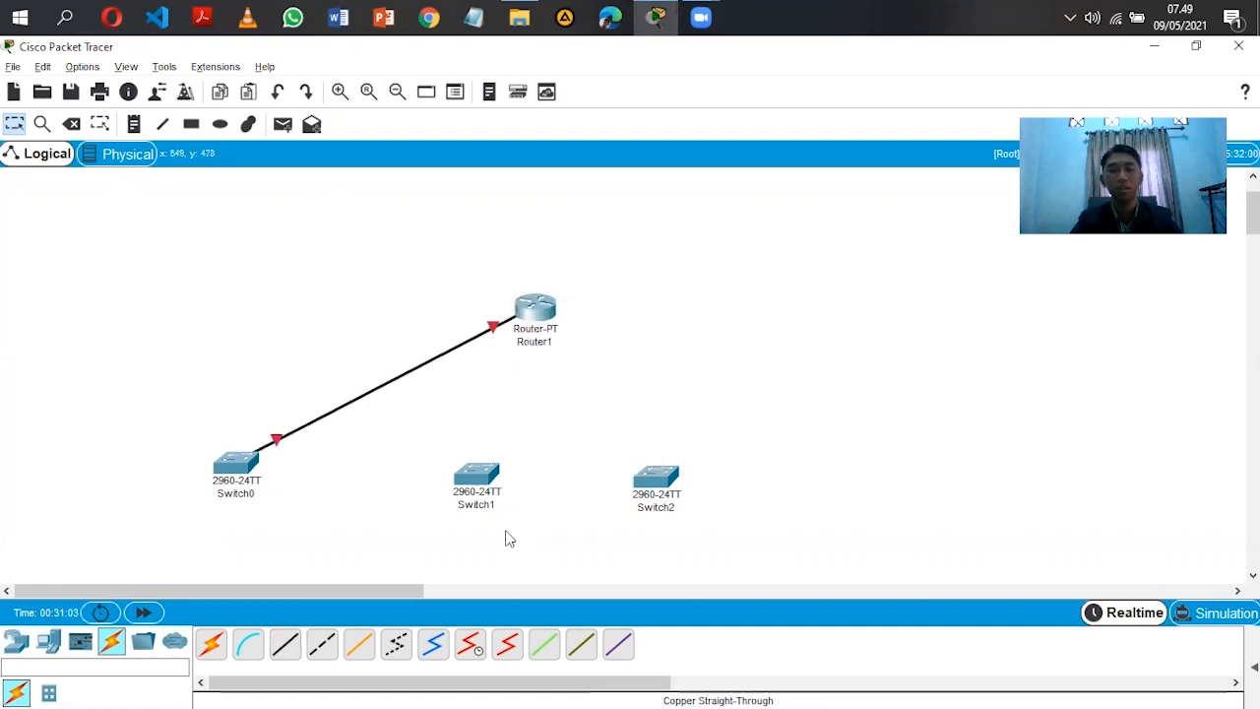
# Connect Switch1's FastEthernet0/1 to the router's FastEthernet1/0 with a copper straight-through cable.
pyautogui.click(285, 644)
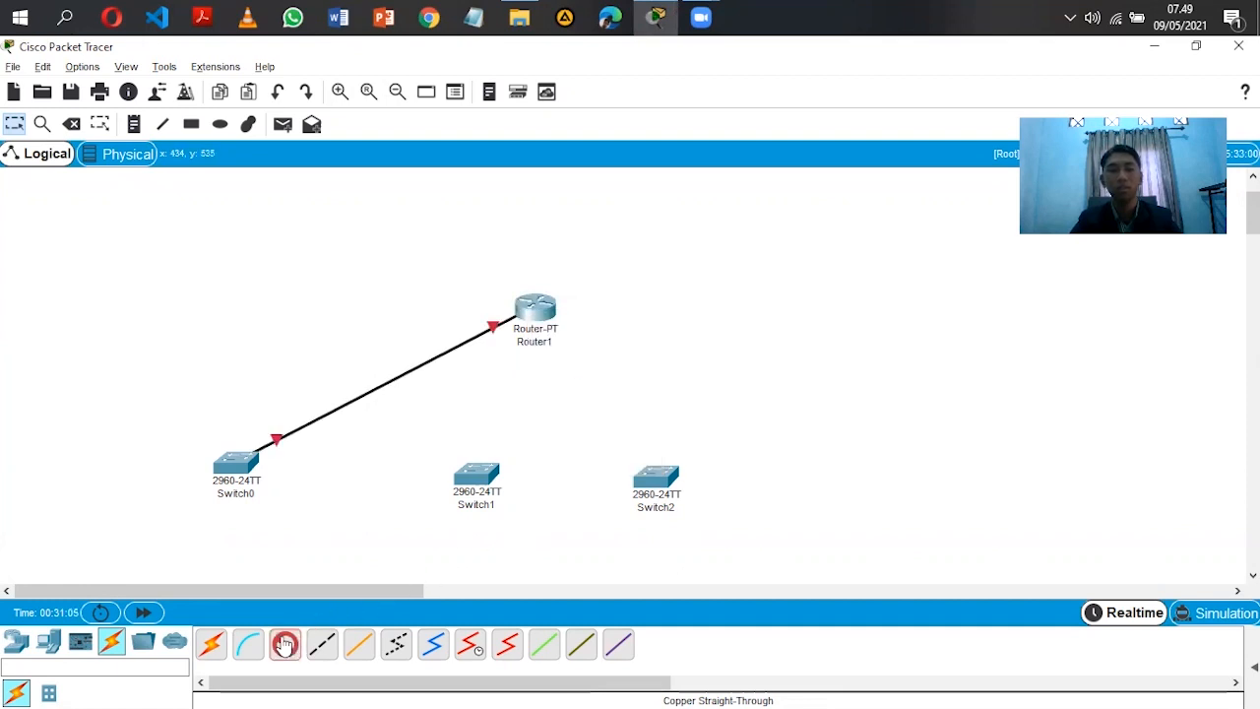
pyautogui.click(479, 481)
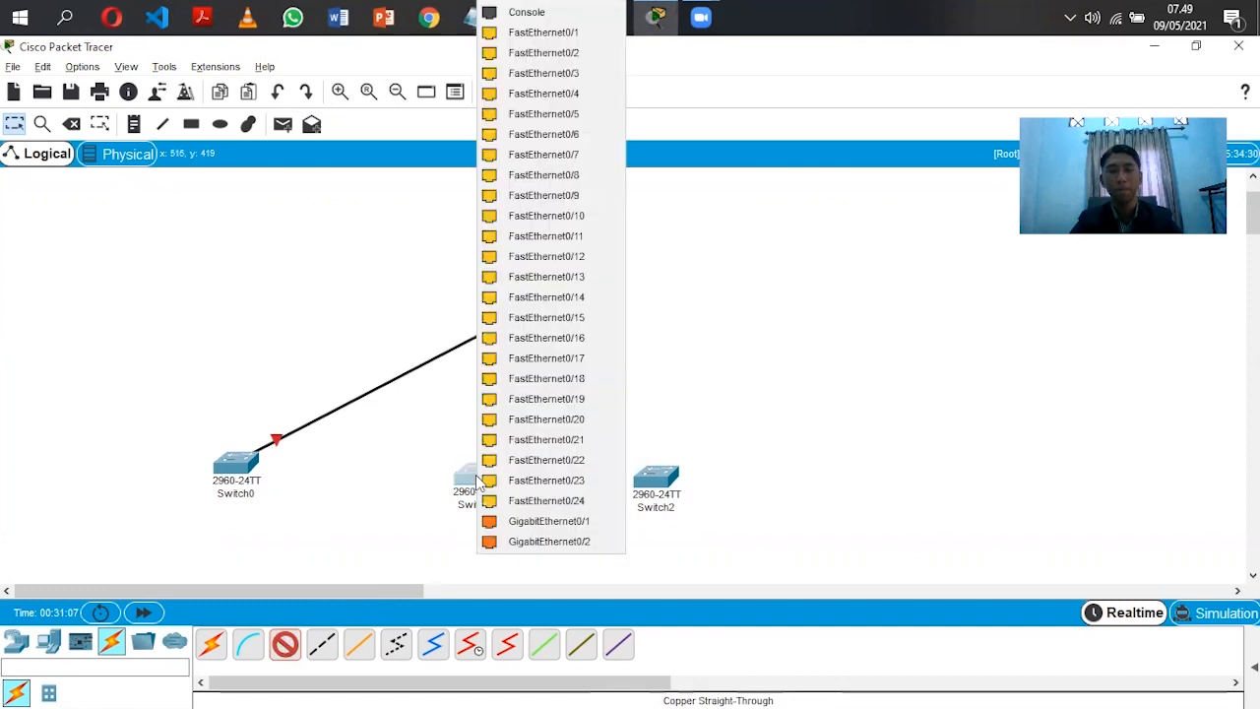
pyautogui.click(557, 39)
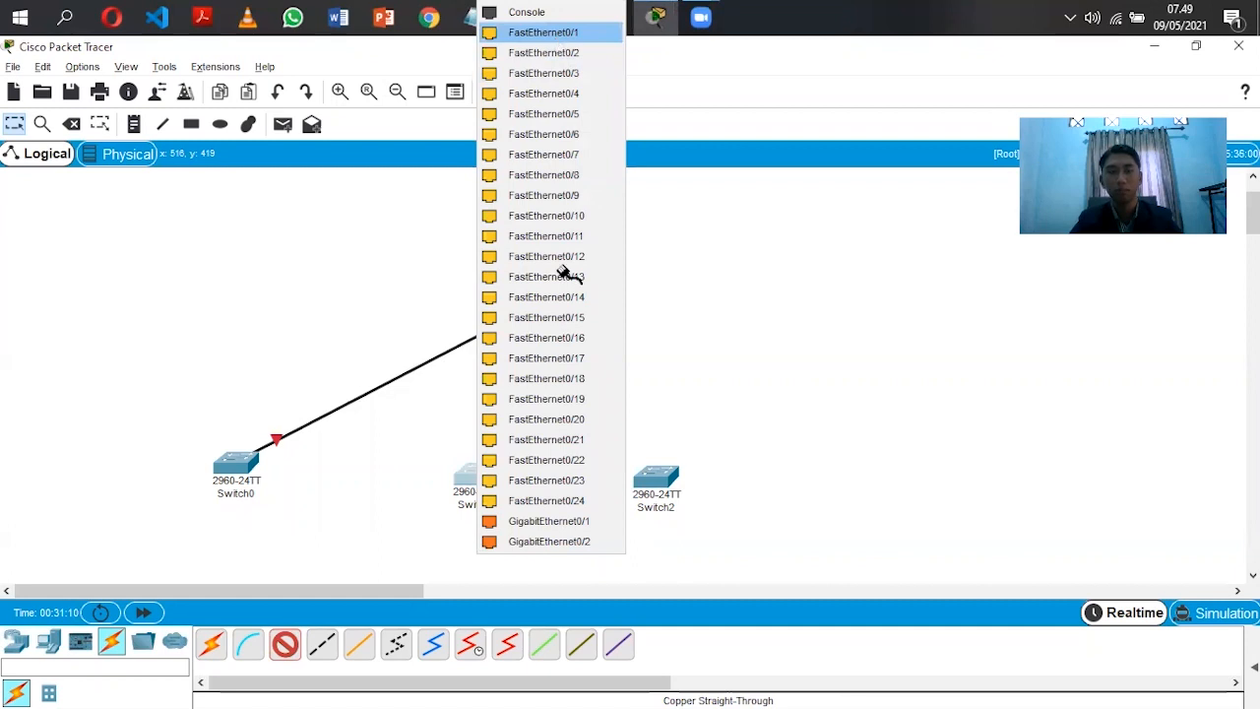
pyautogui.click(539, 311)
pyautogui.click(541, 313)
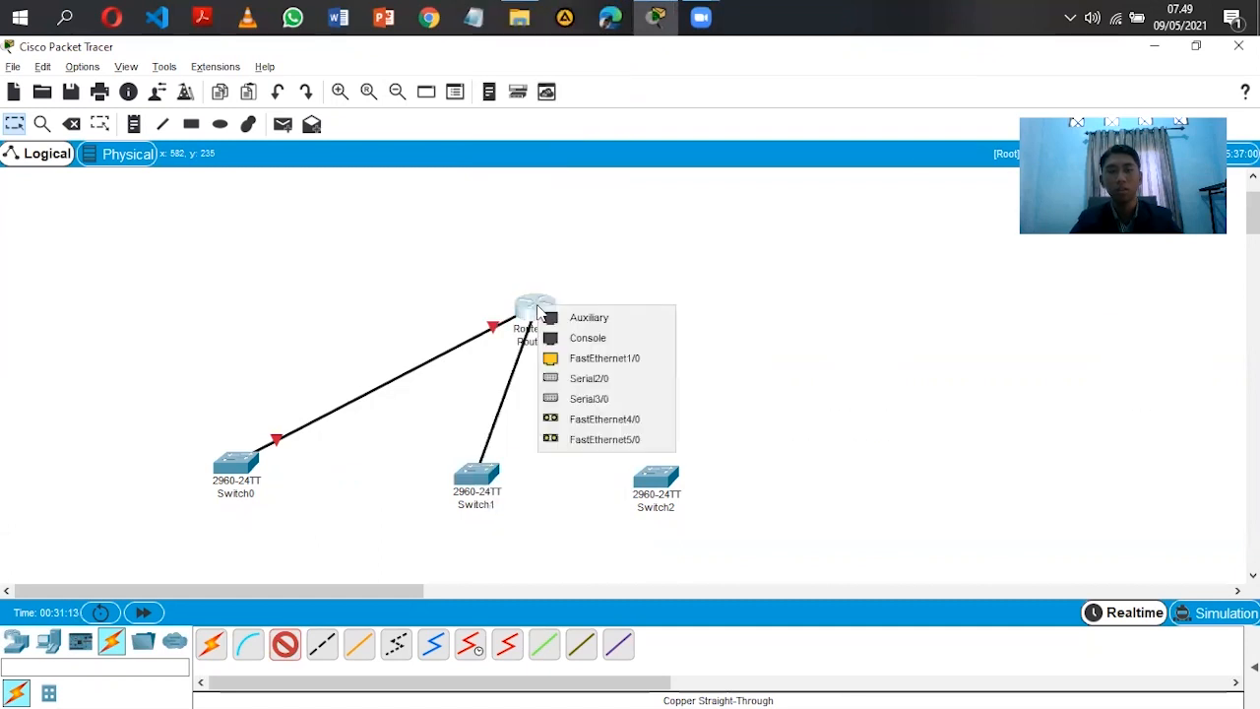
pyautogui.click(581, 359)
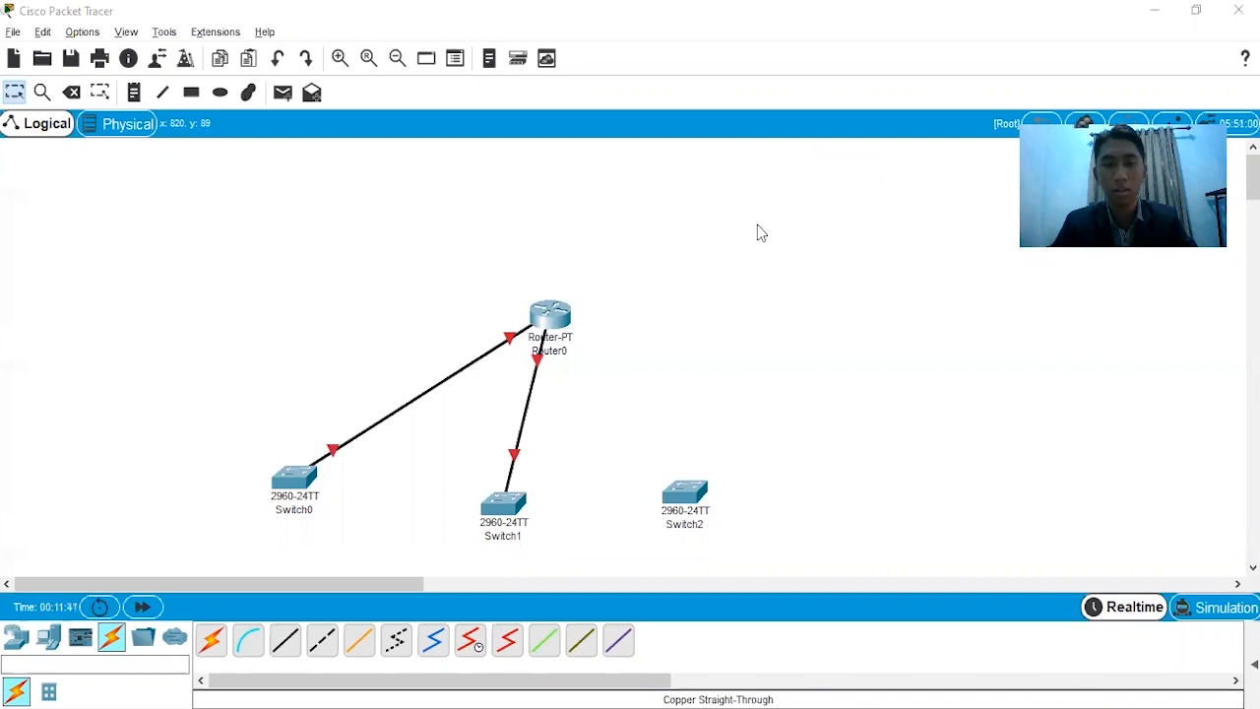
# Open Router0's physical device view and switch its power off.
pyautogui.click(548, 311)
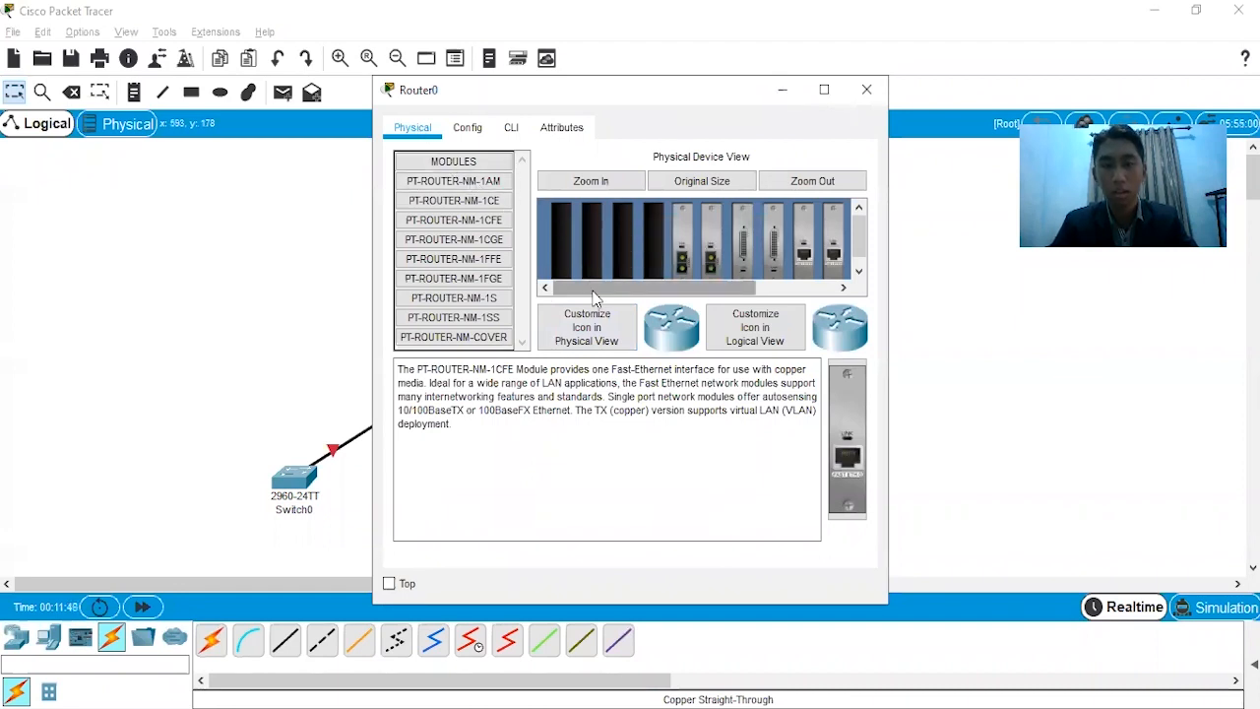
pyautogui.moveTo(593, 298); pyautogui.dragTo(732, 293)
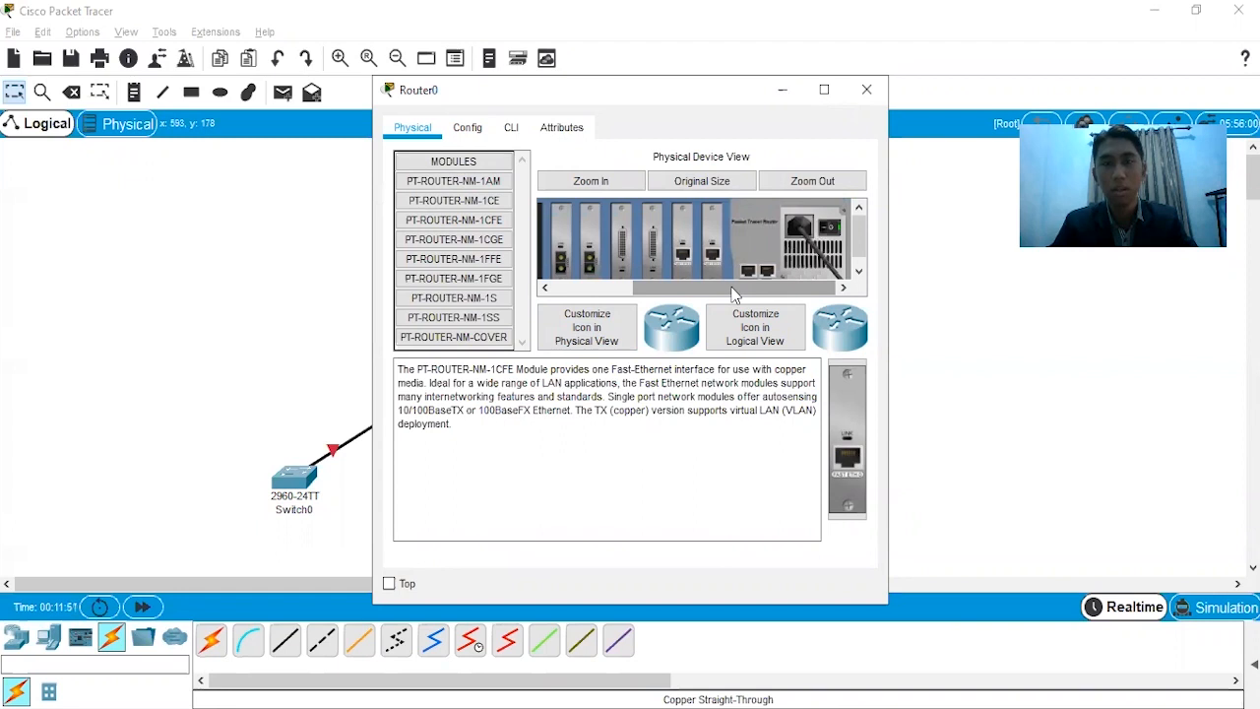
pyautogui.click(832, 229)
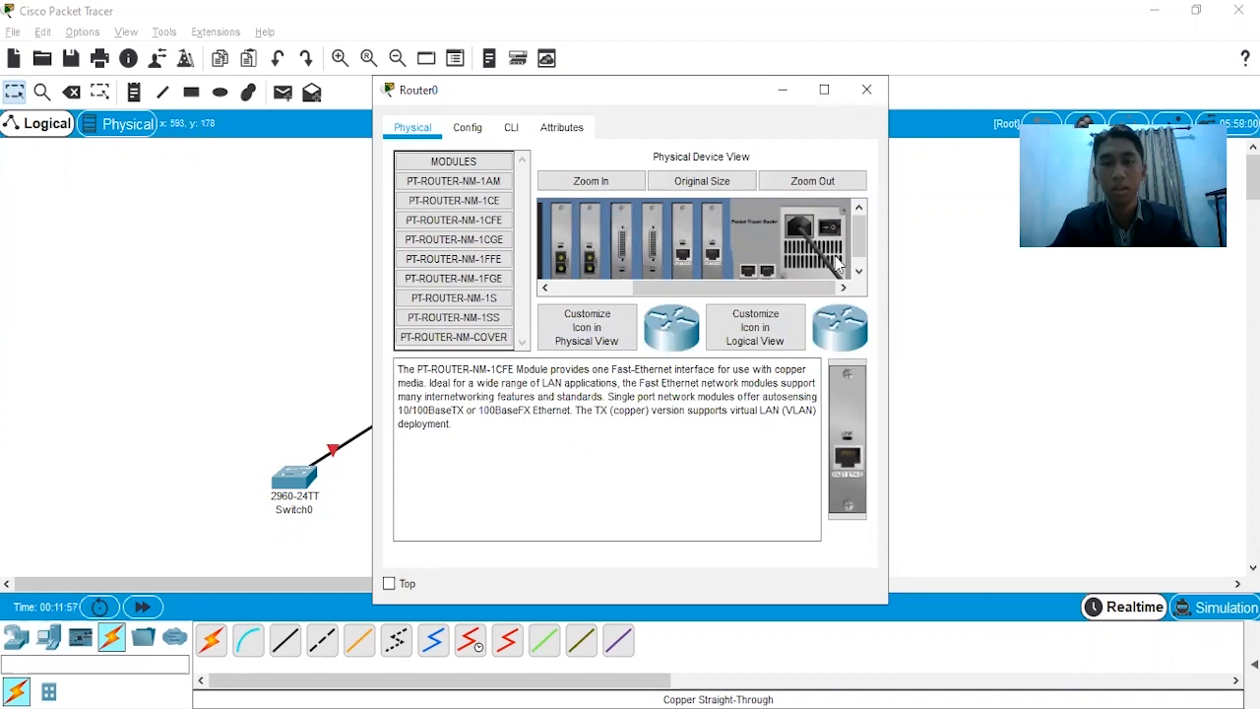
# Install a PT-ROUTER-NM-1CFE module in the empty slot next to the existing modules, then power Router0 back on and close its window.
pyautogui.moveTo(788, 287); pyautogui.dragTo(708, 288)
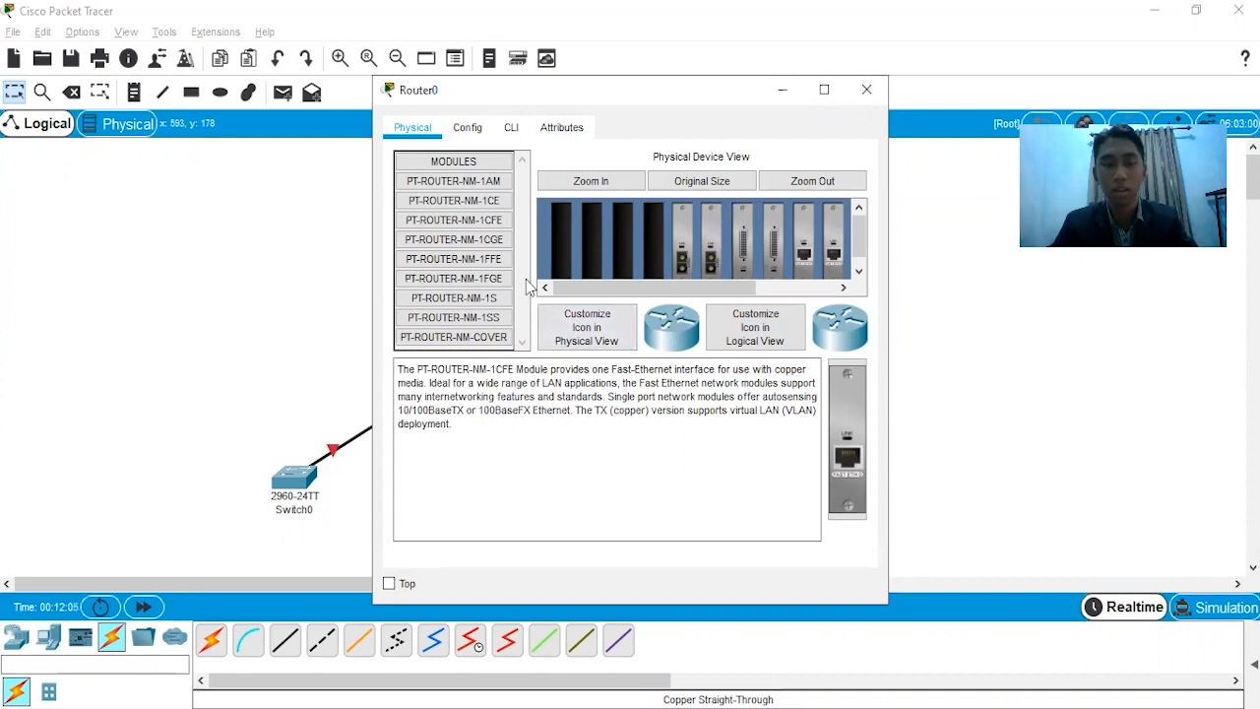
pyautogui.click(495, 229)
pyautogui.moveTo(495, 228); pyautogui.dragTo(652, 246)
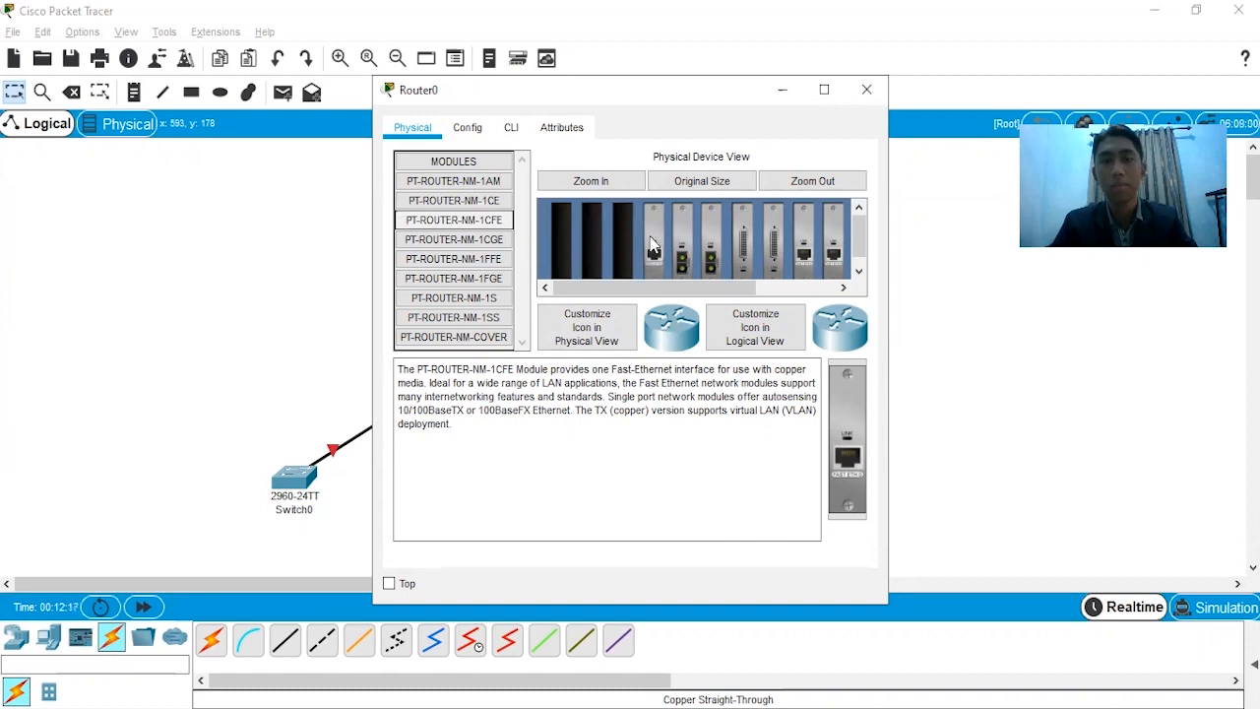
pyautogui.moveTo(656, 281); pyautogui.dragTo(765, 283)
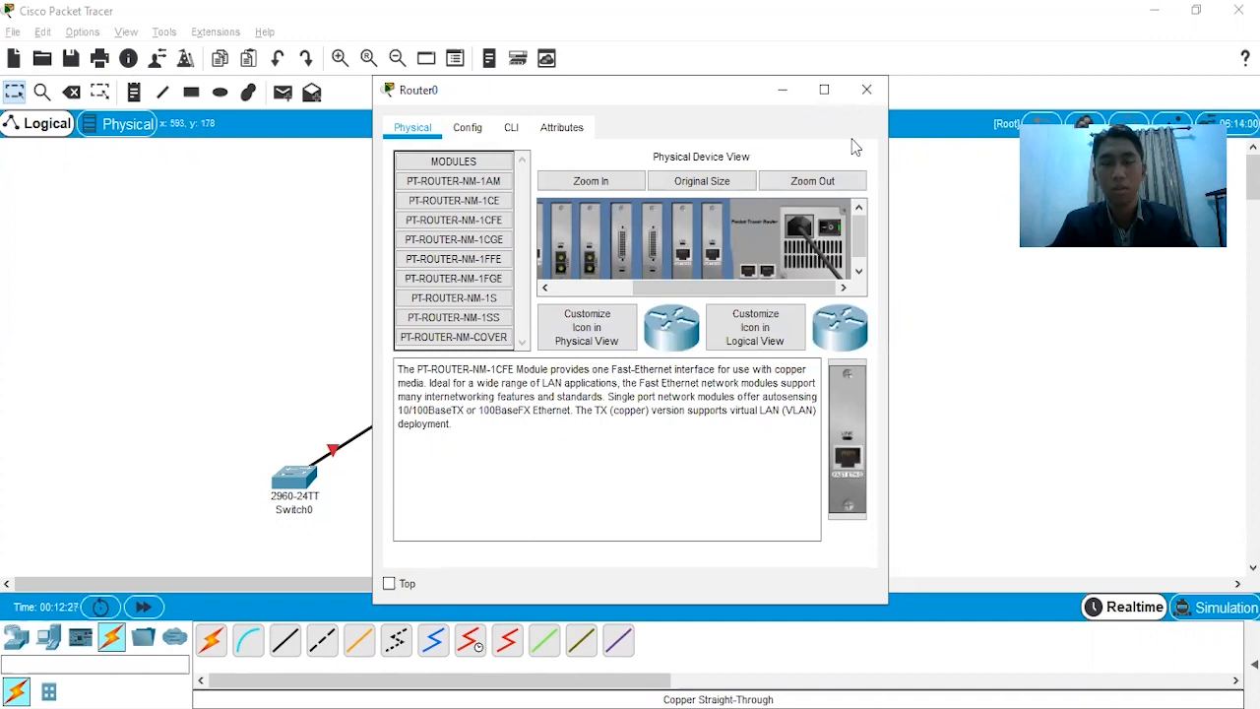
pyautogui.click(867, 90)
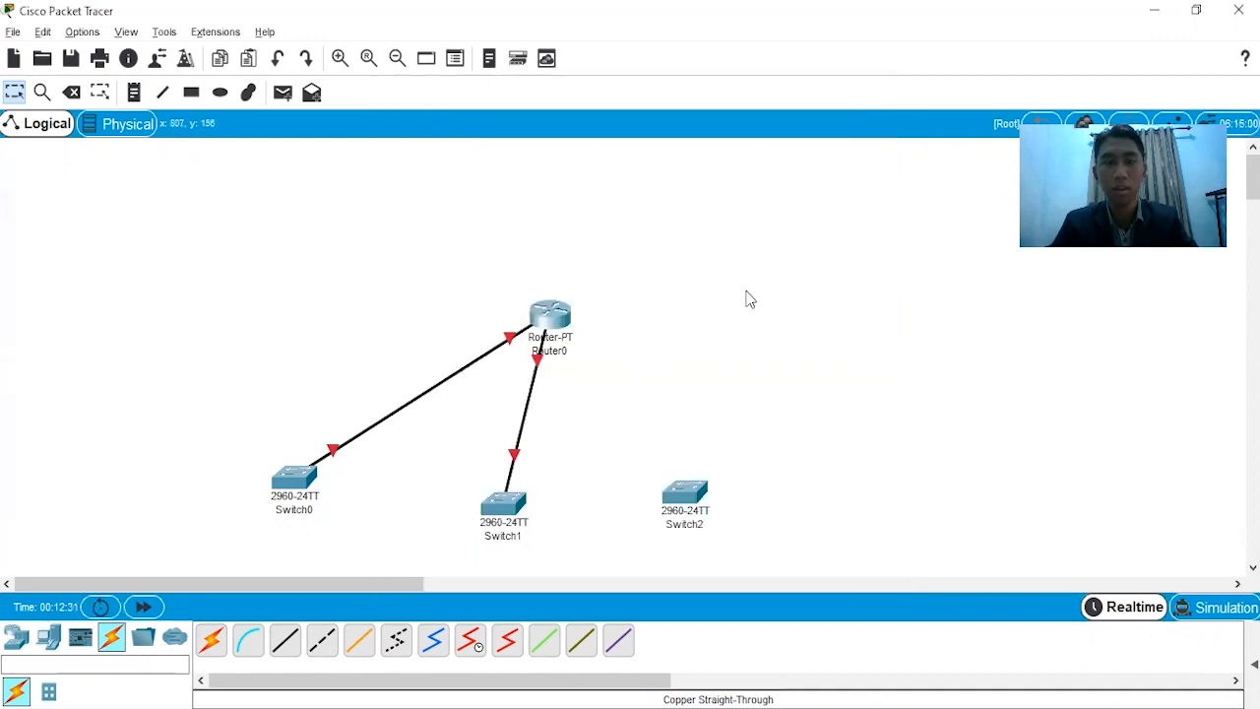
# Connect Switch2's FastEthernet0/1 to the router's new FastEthernet6/0 port with a copper straight-through cable.
pyautogui.click(284, 657)
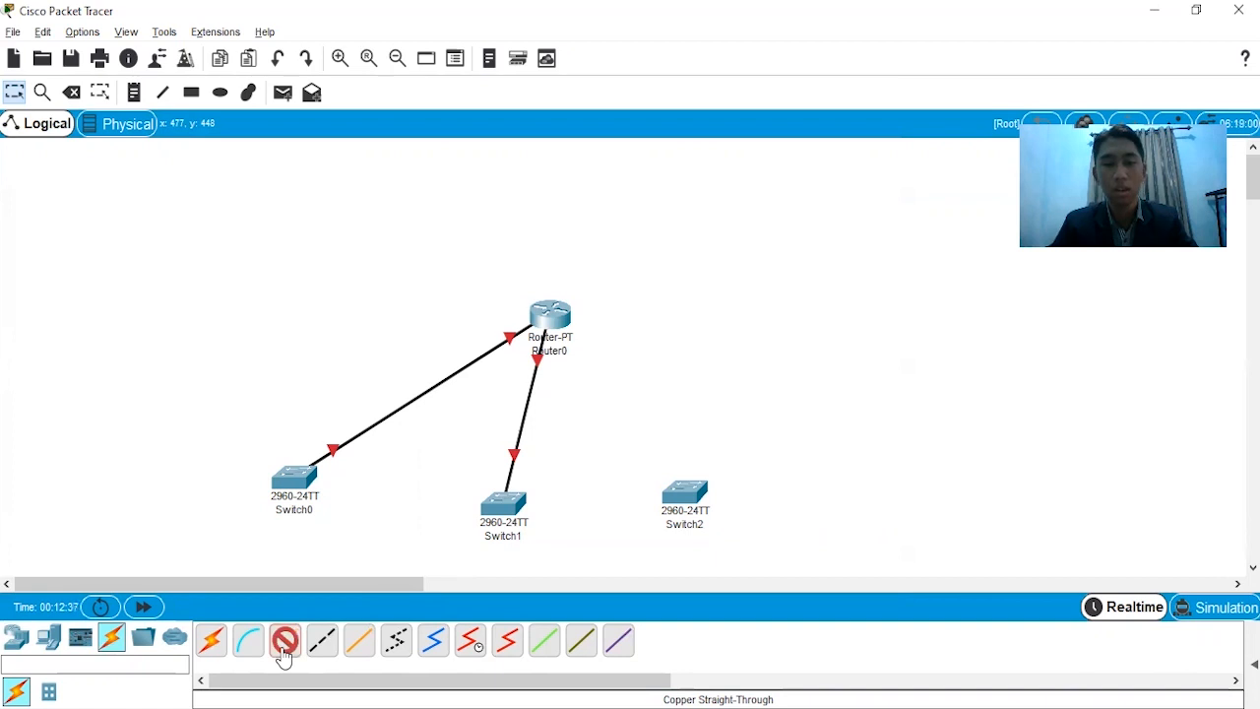
pyautogui.click(684, 492)
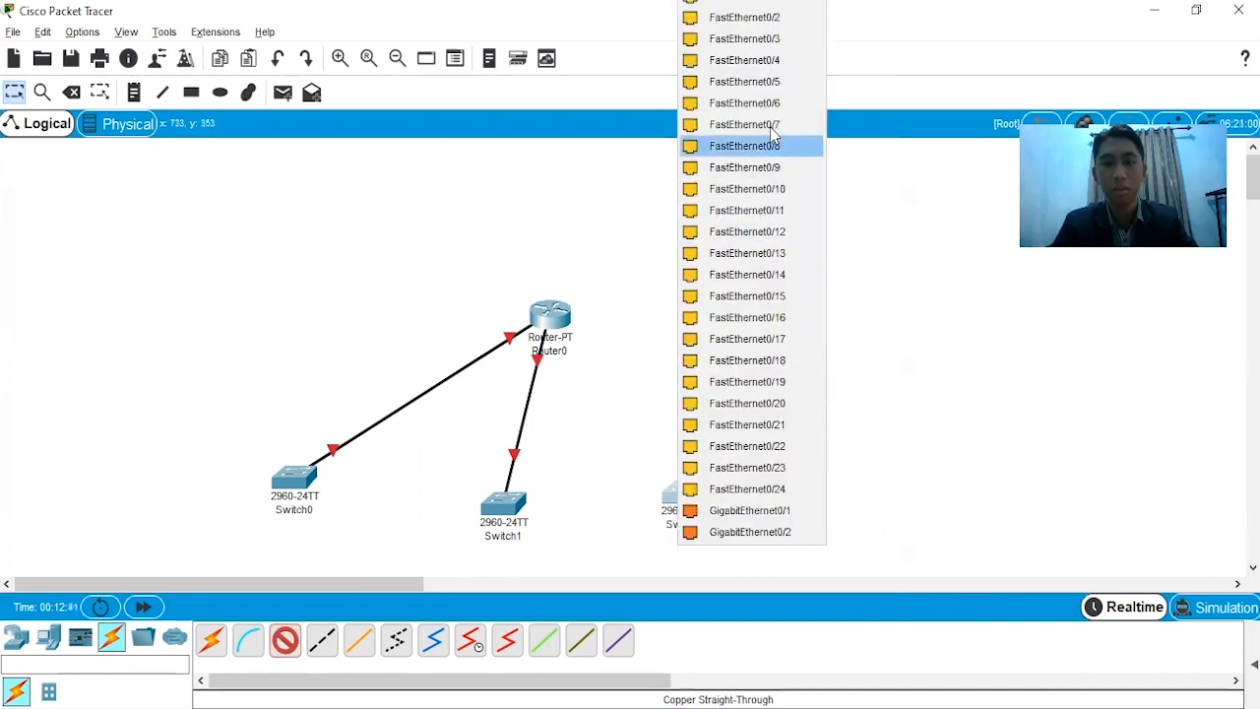
pyautogui.press('Up')
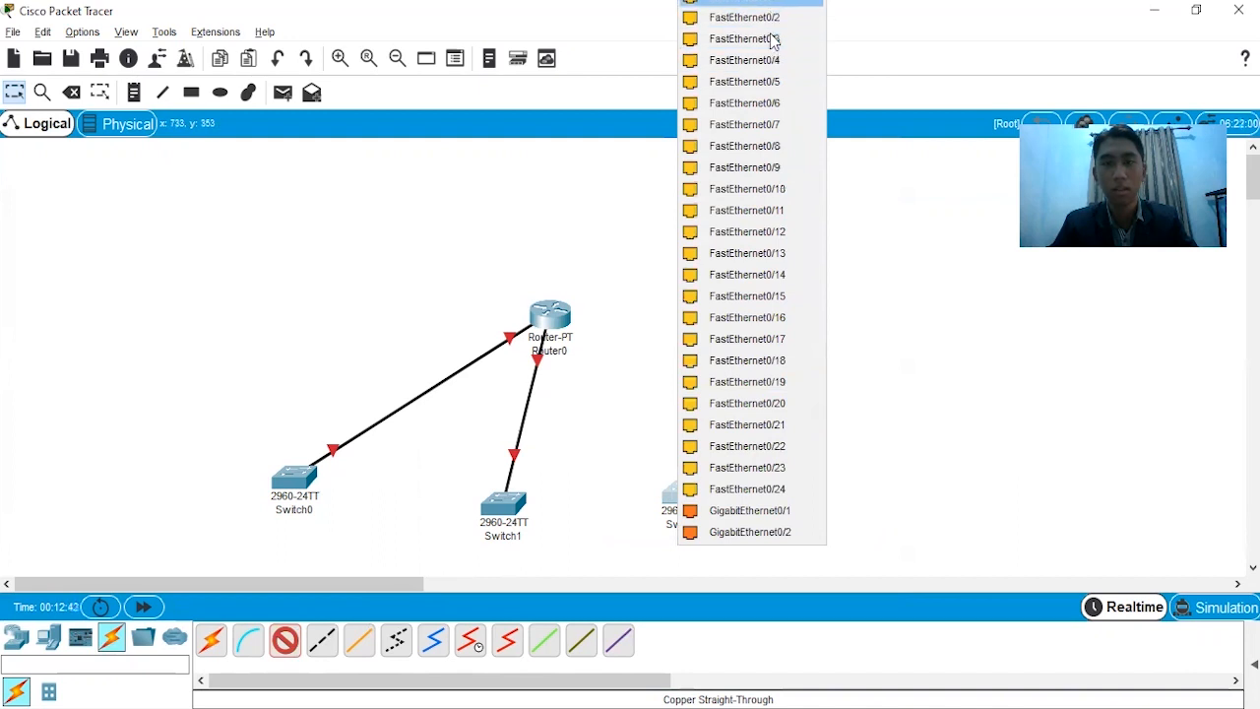
pyautogui.press('Return')
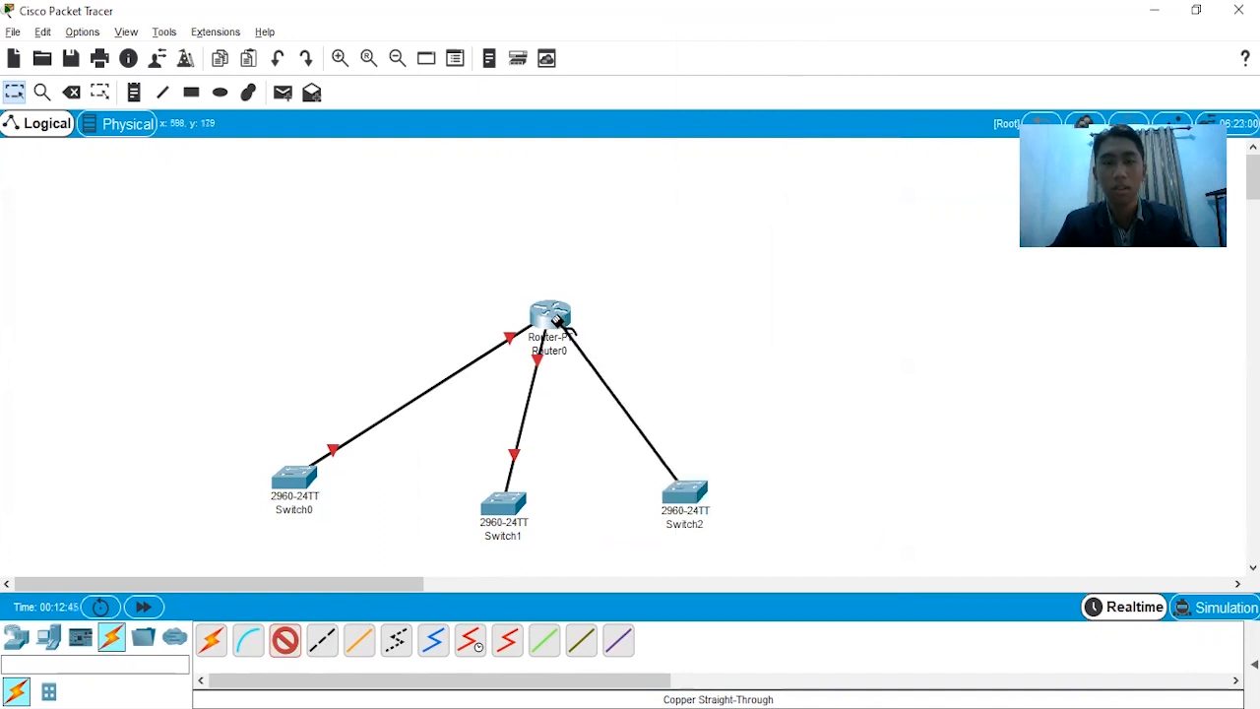
pyautogui.click(558, 322)
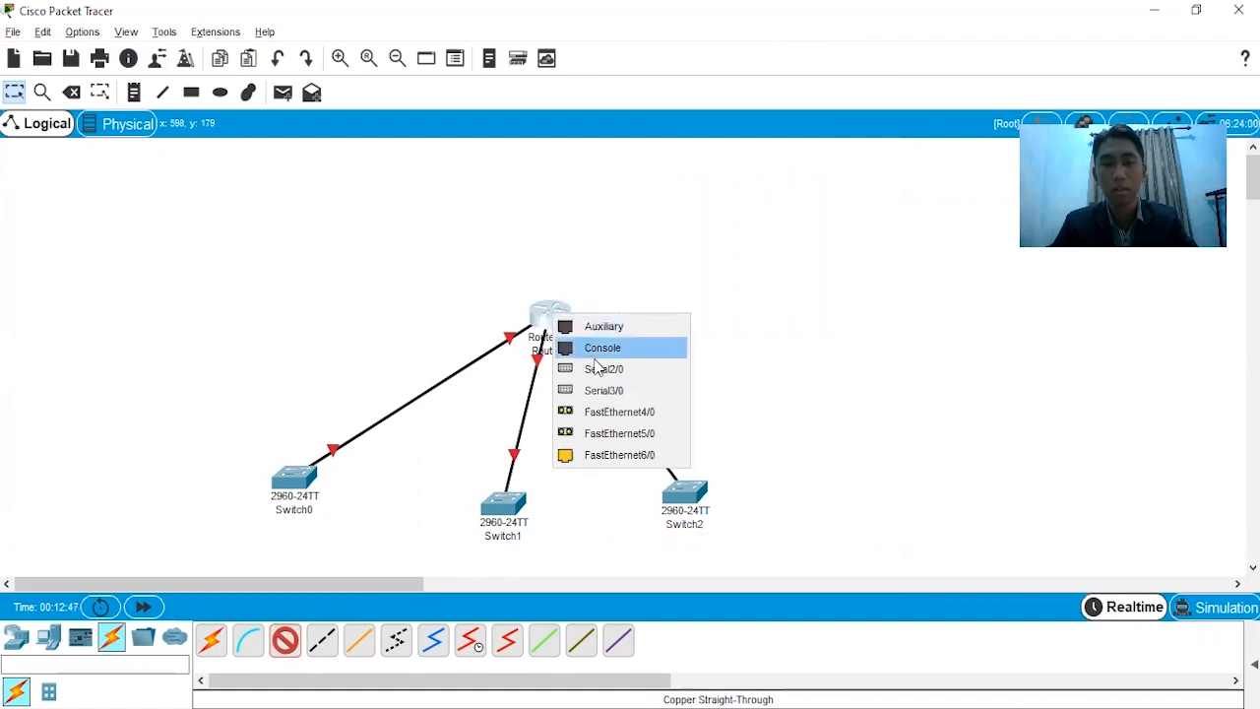
pyautogui.click(612, 455)
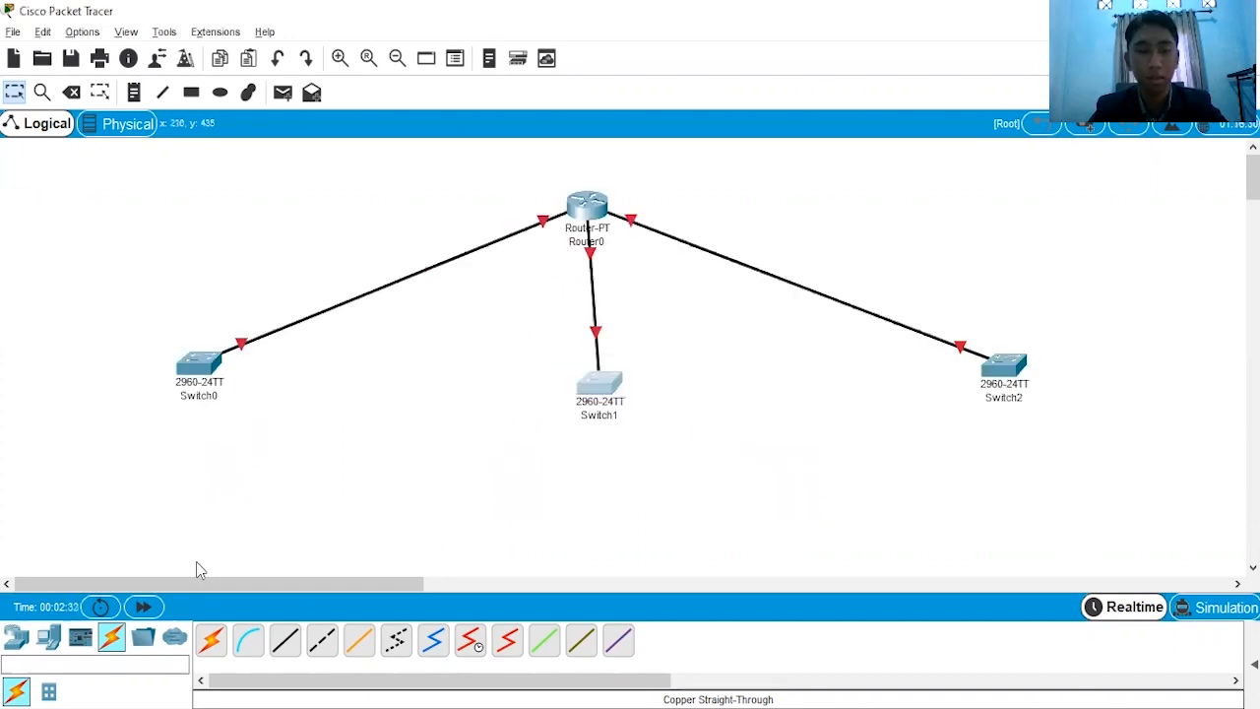
# Place five PC end devices in an arc around the lower side of Switch0.
pyautogui.click(49, 640)
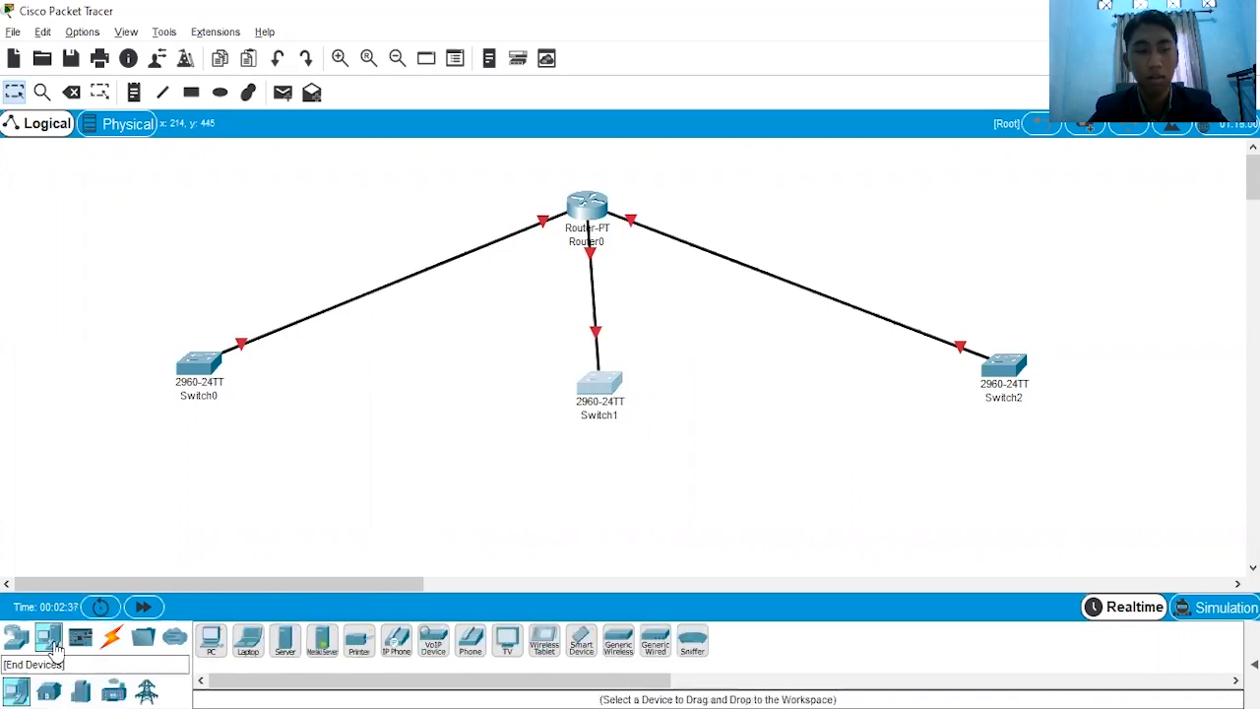
pyautogui.click(210, 654)
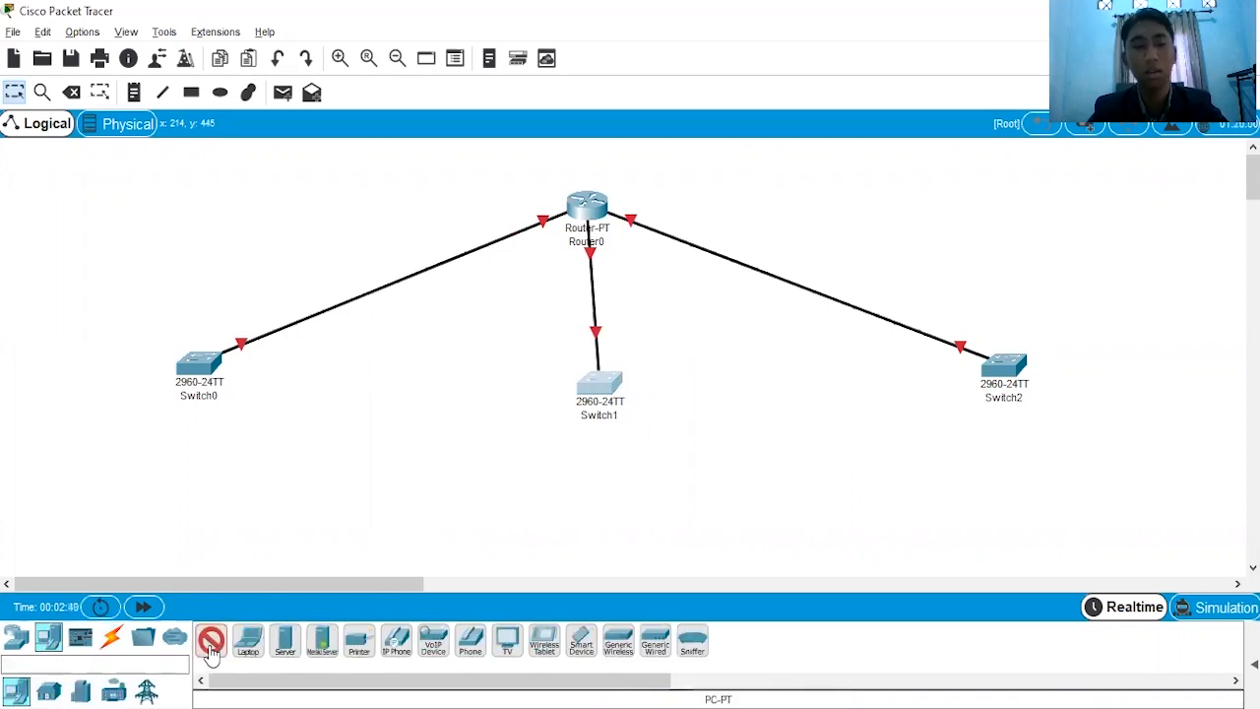
pyautogui.click(84, 396)
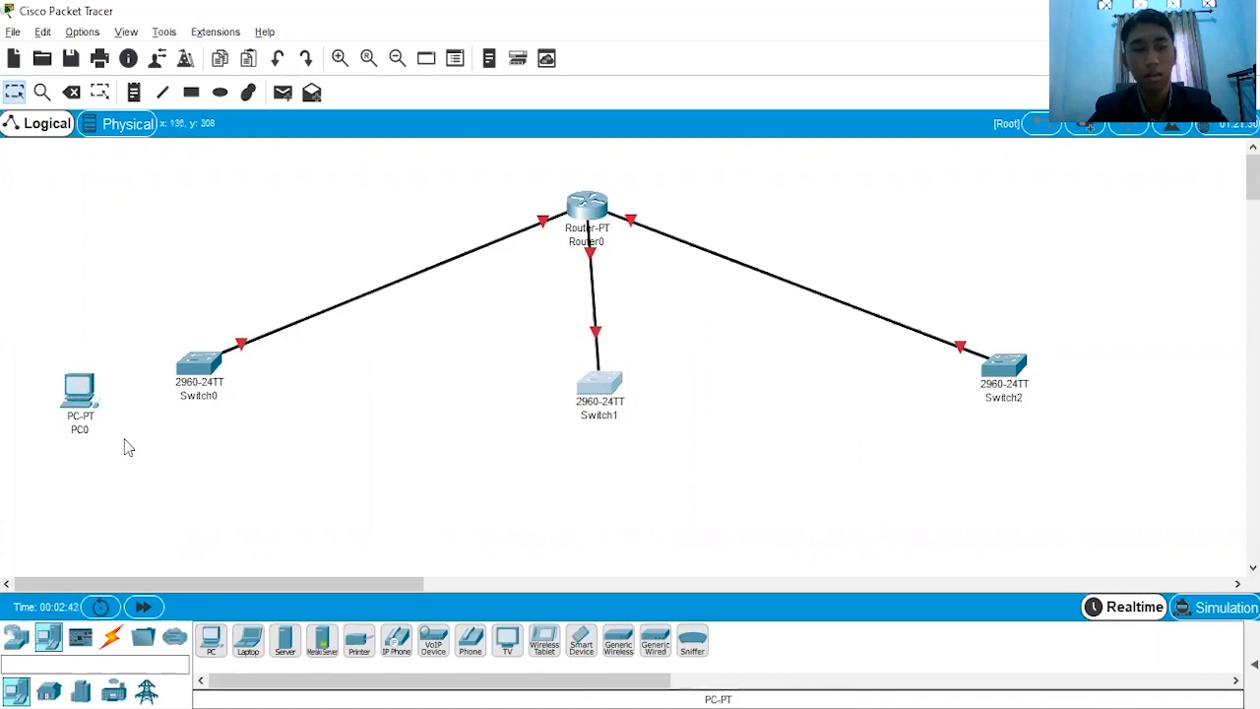
pyautogui.click(215, 639)
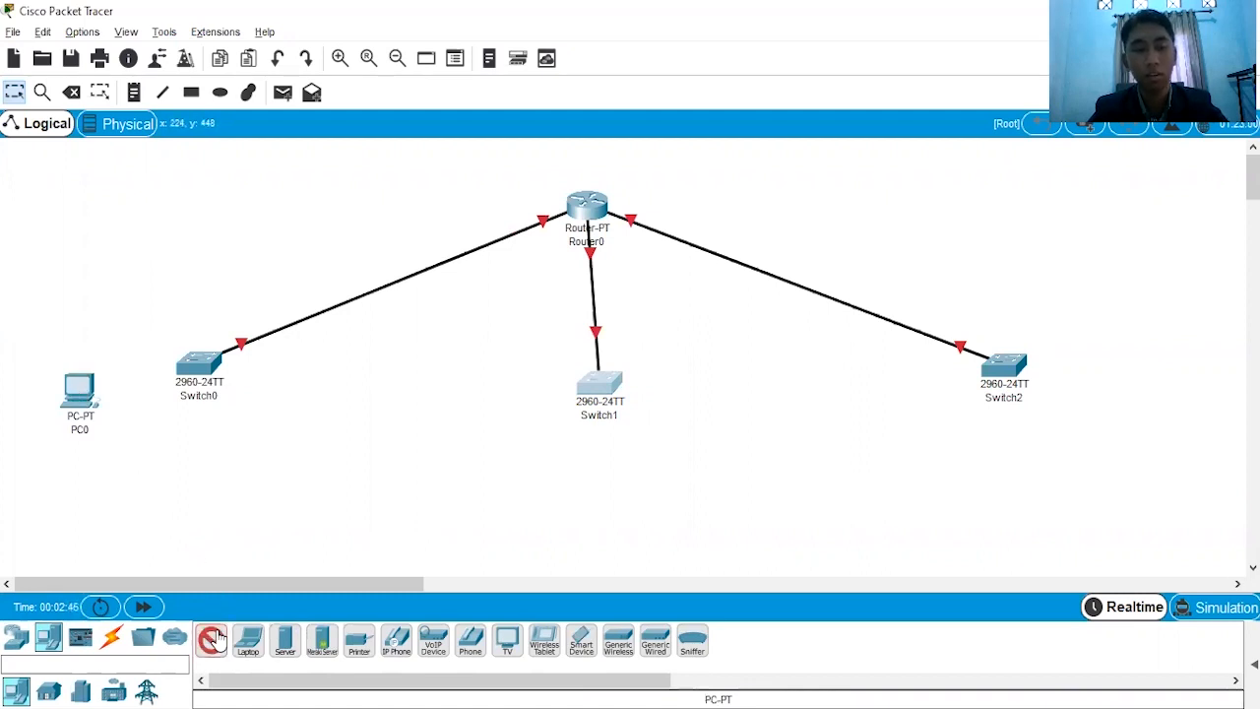
pyautogui.click(131, 452)
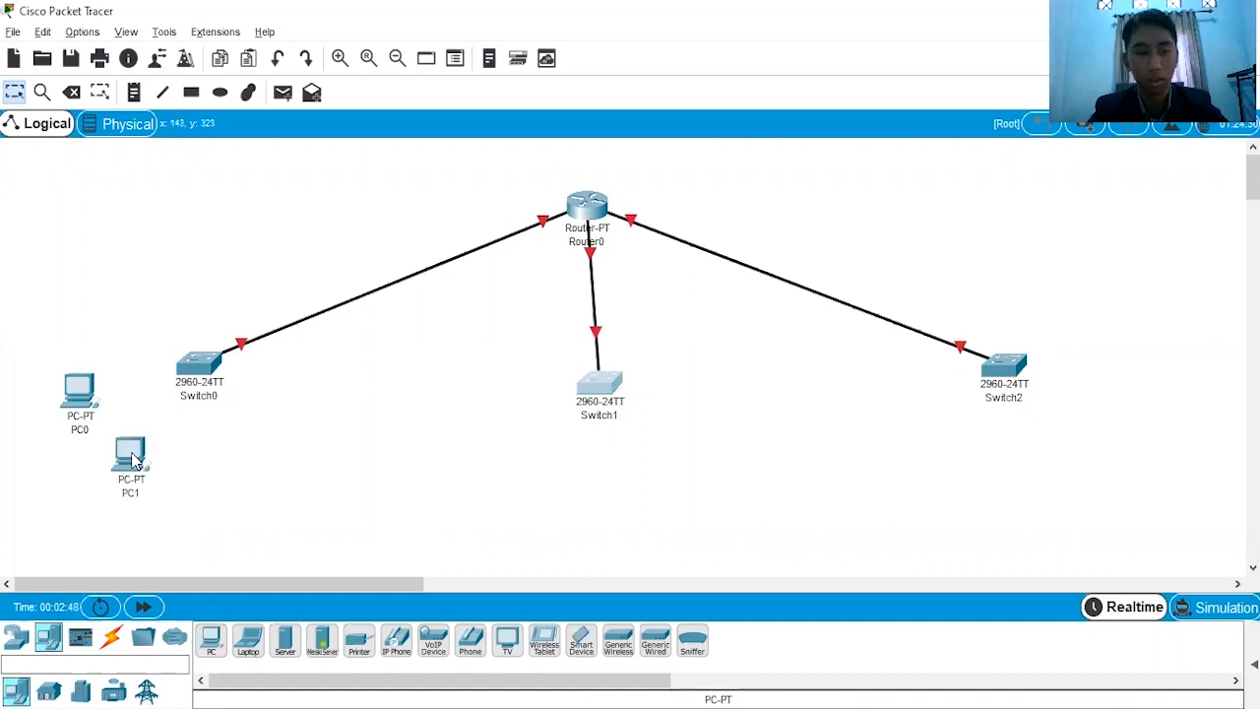
pyautogui.click(188, 483)
pyautogui.click(255, 467)
pyautogui.click(299, 405)
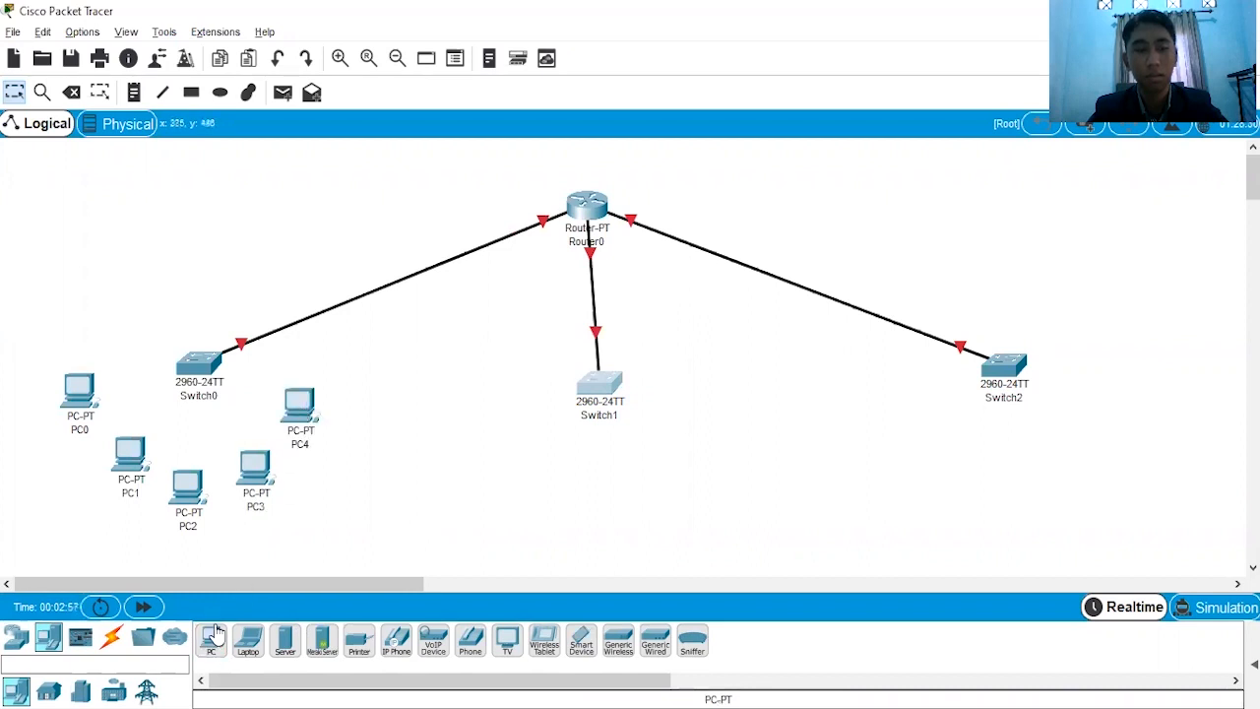
# Add five more PCs in a row above Switch0, ending beside and above PC0.
pyautogui.click(273, 293)
pyautogui.click(226, 291)
pyautogui.click(210, 642)
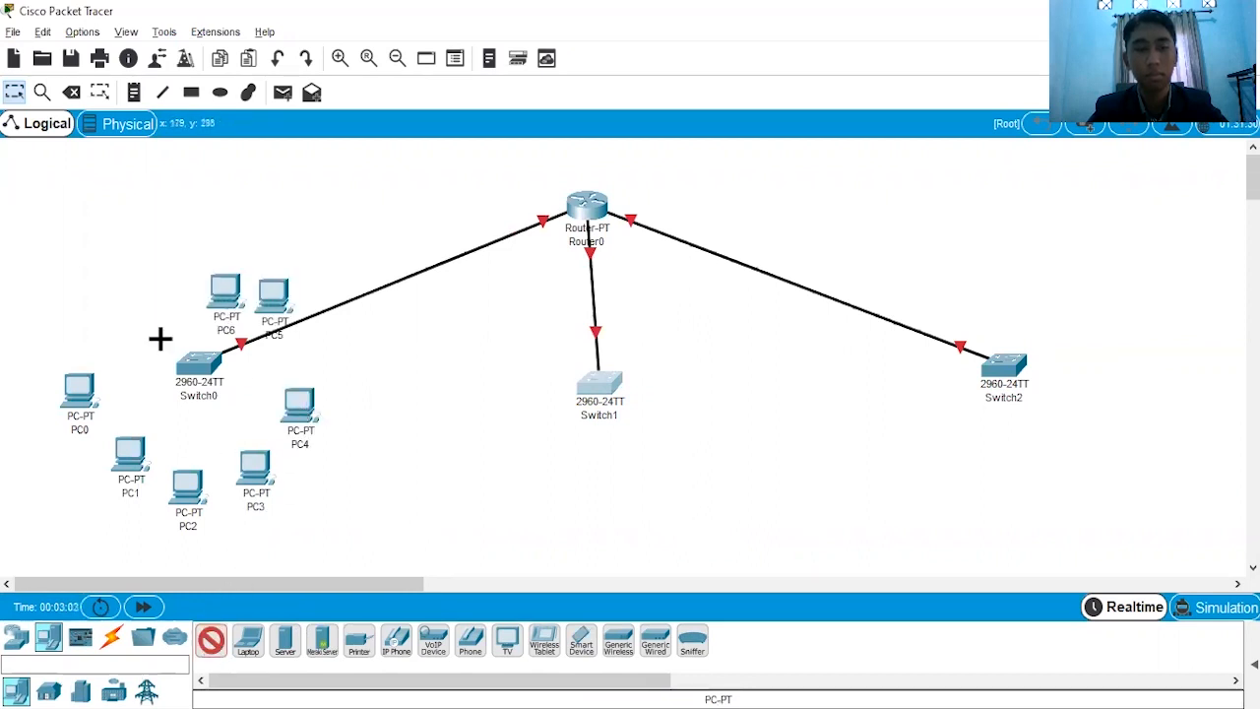
pyautogui.click(165, 295)
pyautogui.click(210, 642)
pyautogui.click(107, 293)
pyautogui.click(210, 635)
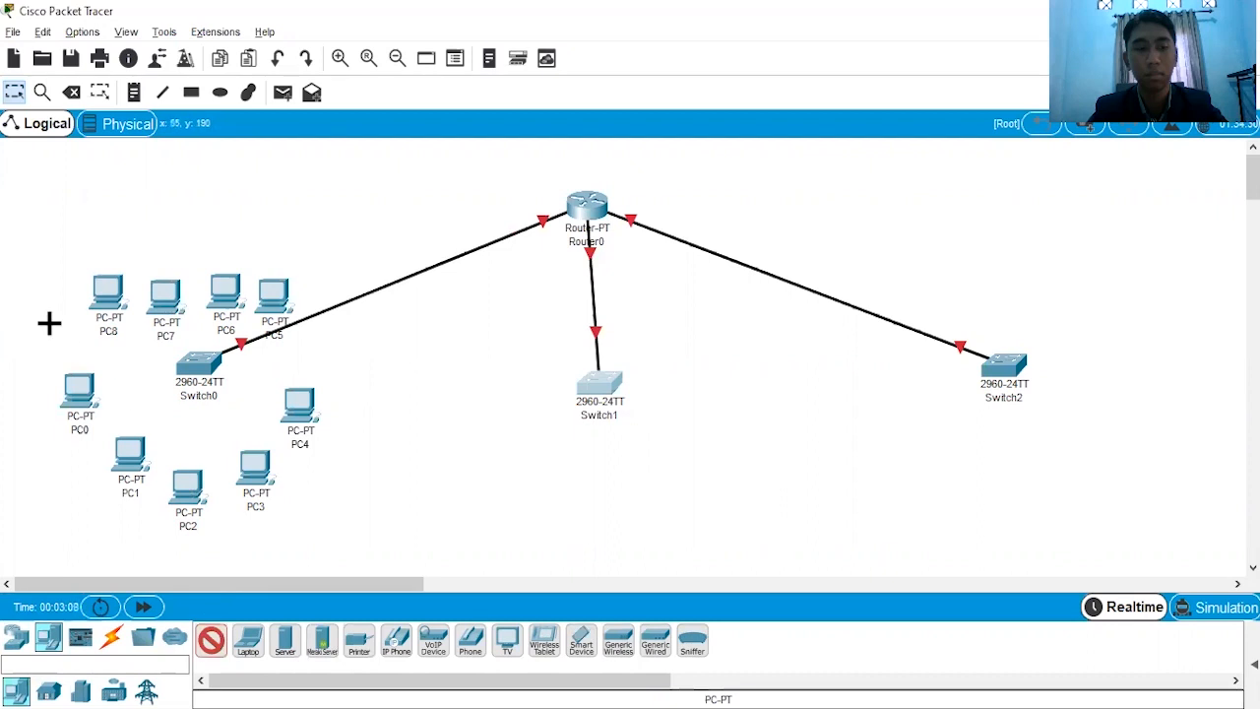
pyautogui.click(49, 324)
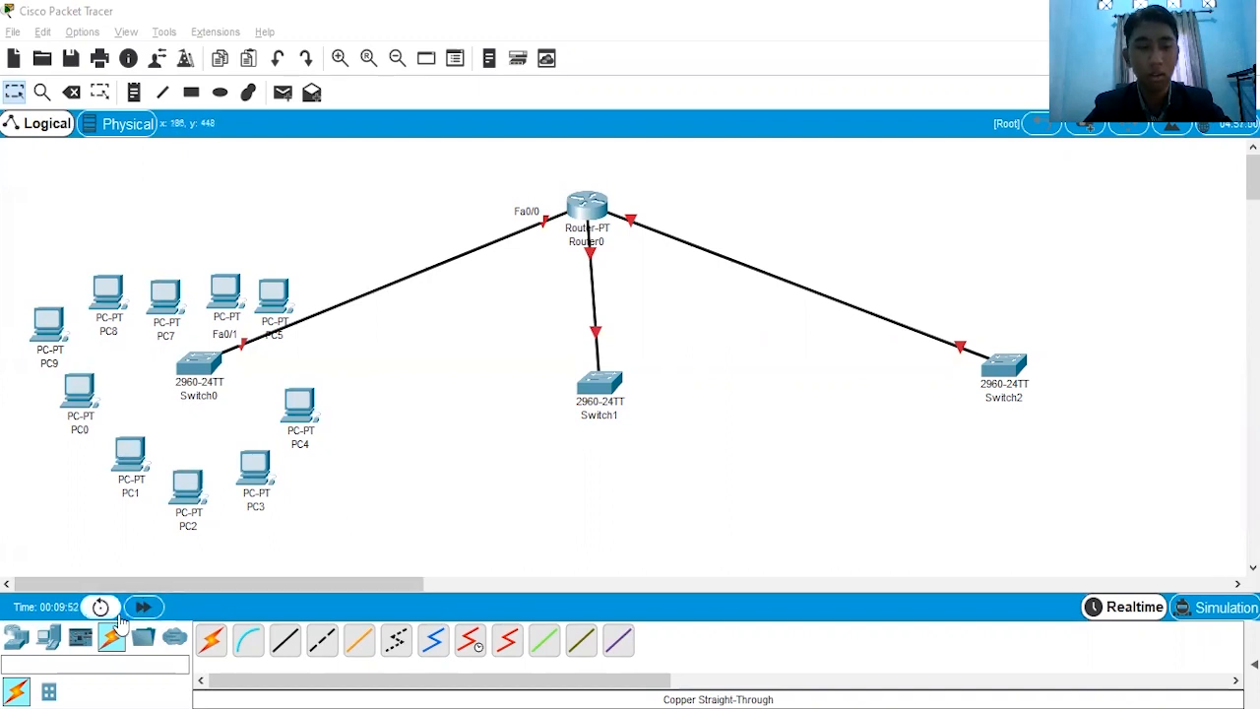
# Connect the FastEthernet0 ports of PC0 and PC1 to free FastEthernet ports on Switch0 with copper straight-through cables.
pyautogui.click(283, 639)
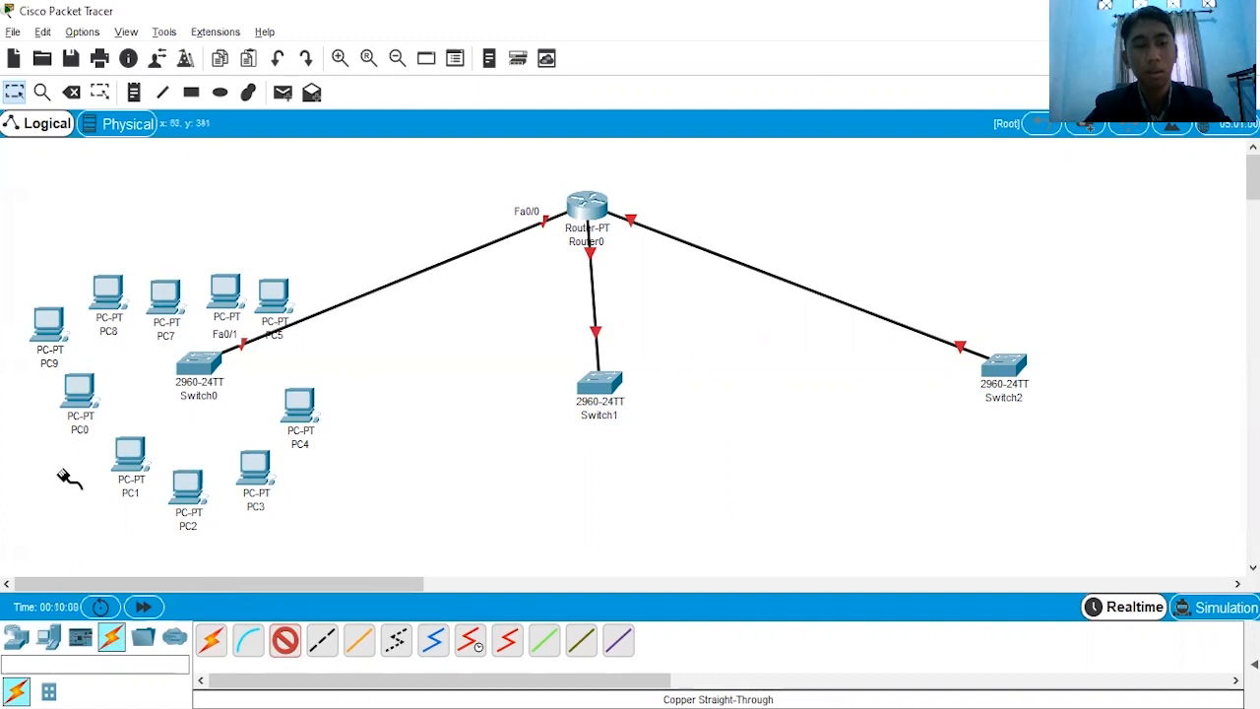
pyautogui.click(74, 392)
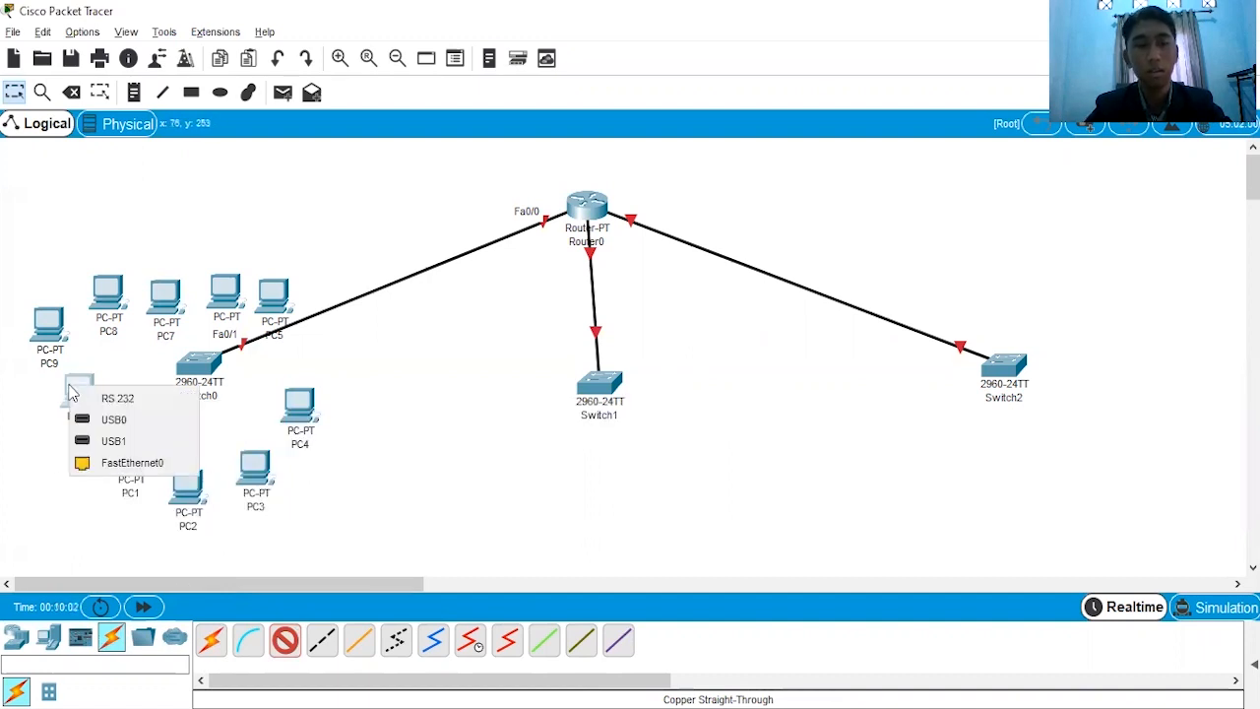
pyautogui.click(108, 461)
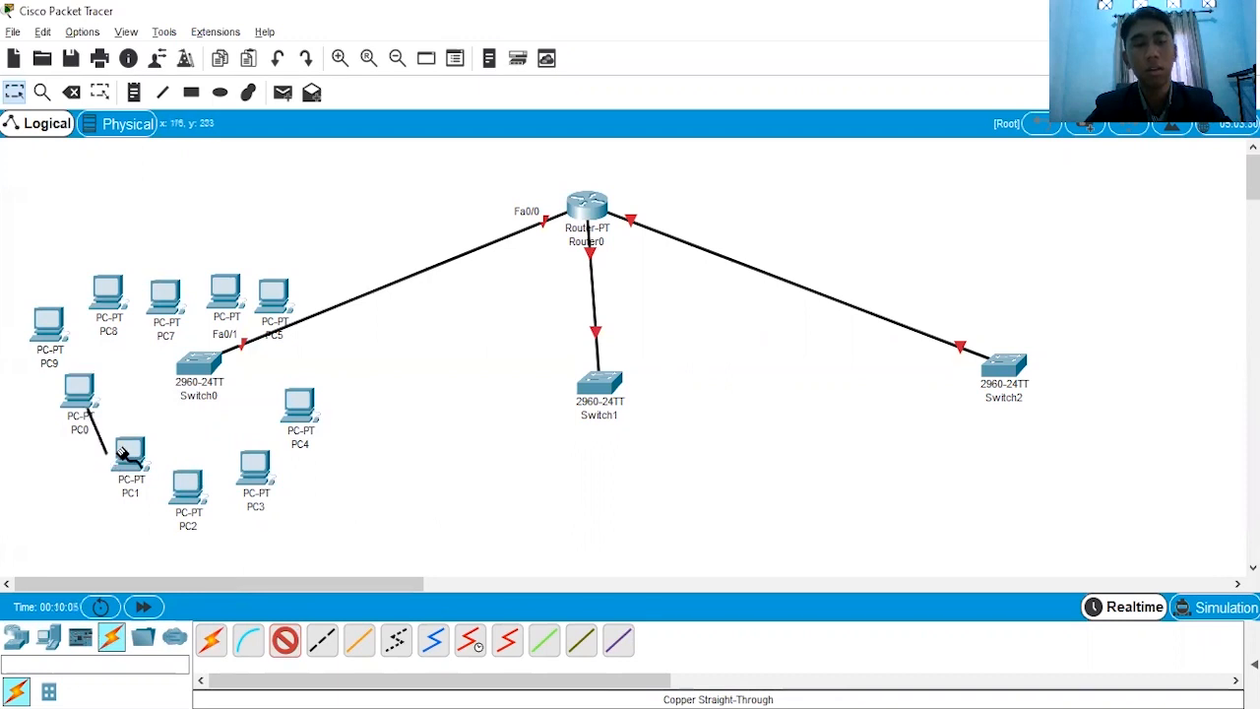
pyautogui.click(198, 366)
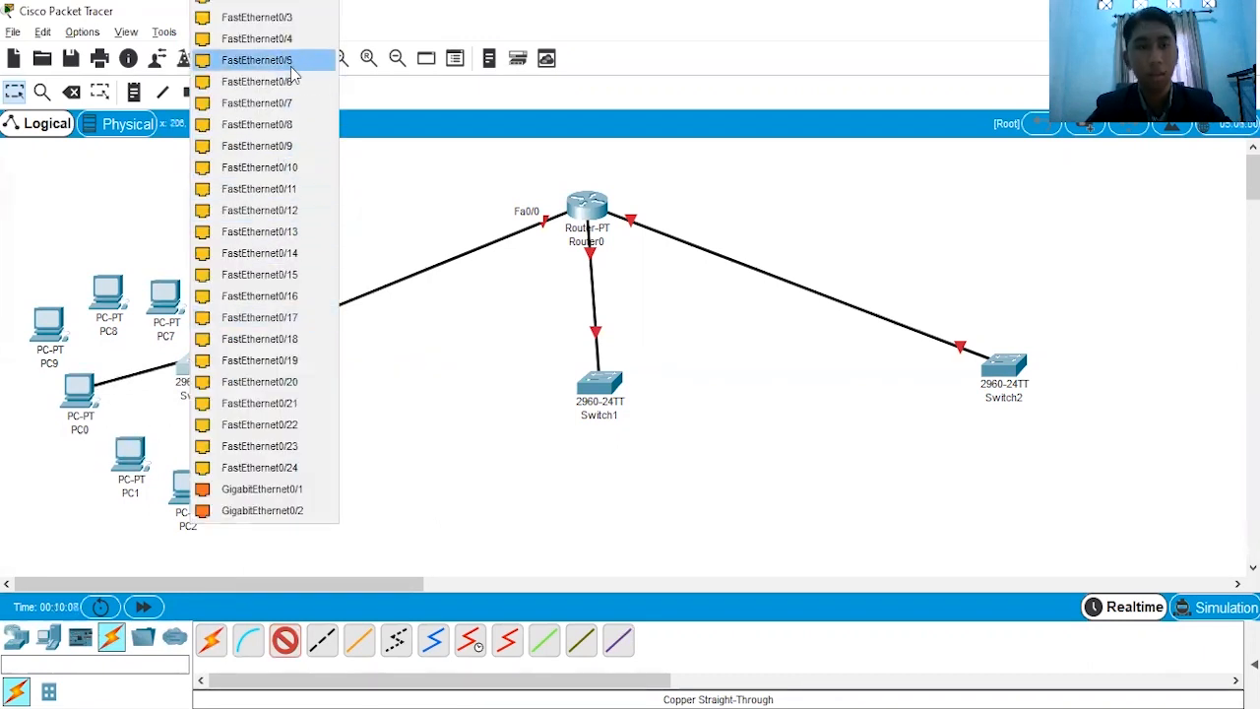
pyautogui.click(254, 7)
pyautogui.click(284, 638)
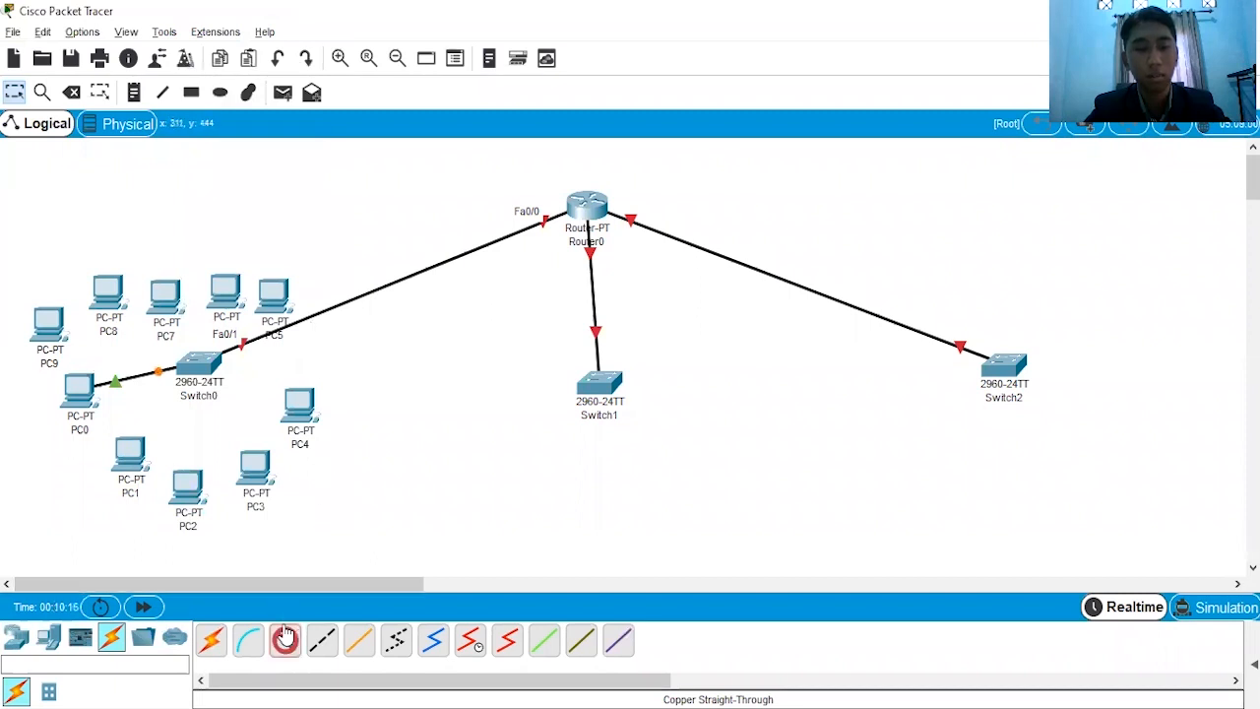
pyautogui.click(134, 461)
pyautogui.click(170, 529)
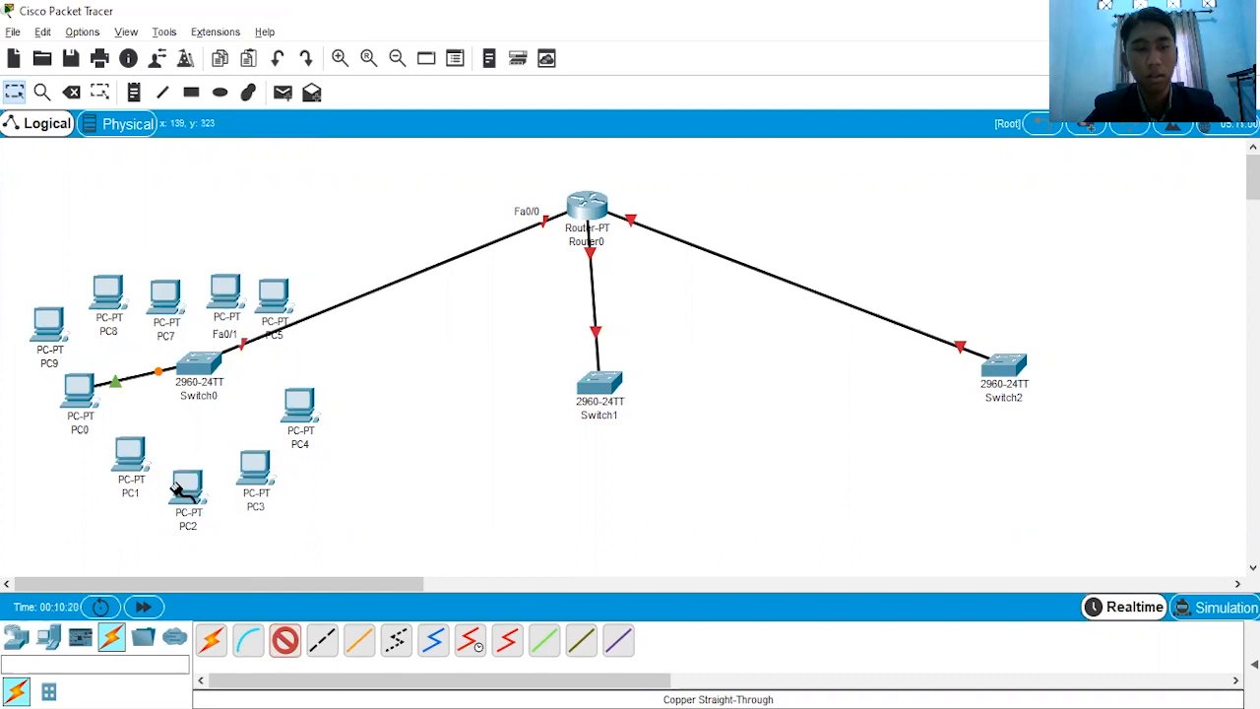
pyautogui.click(199, 364)
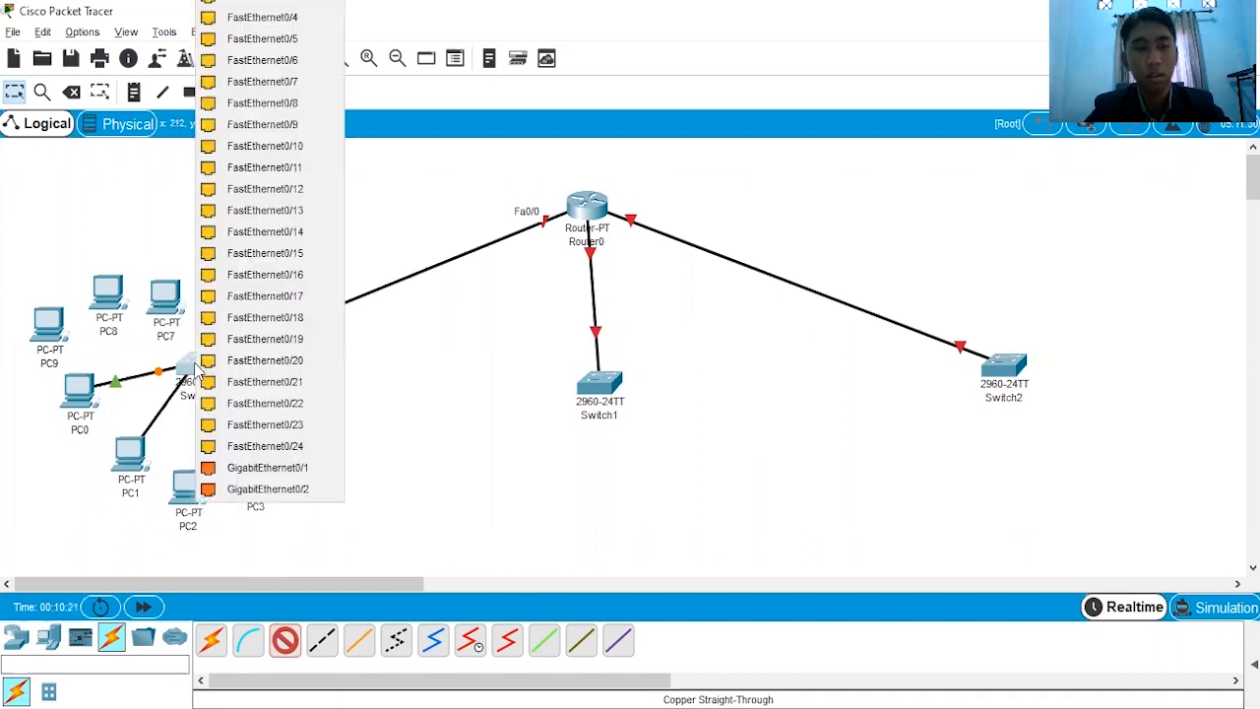
pyautogui.click(295, 40)
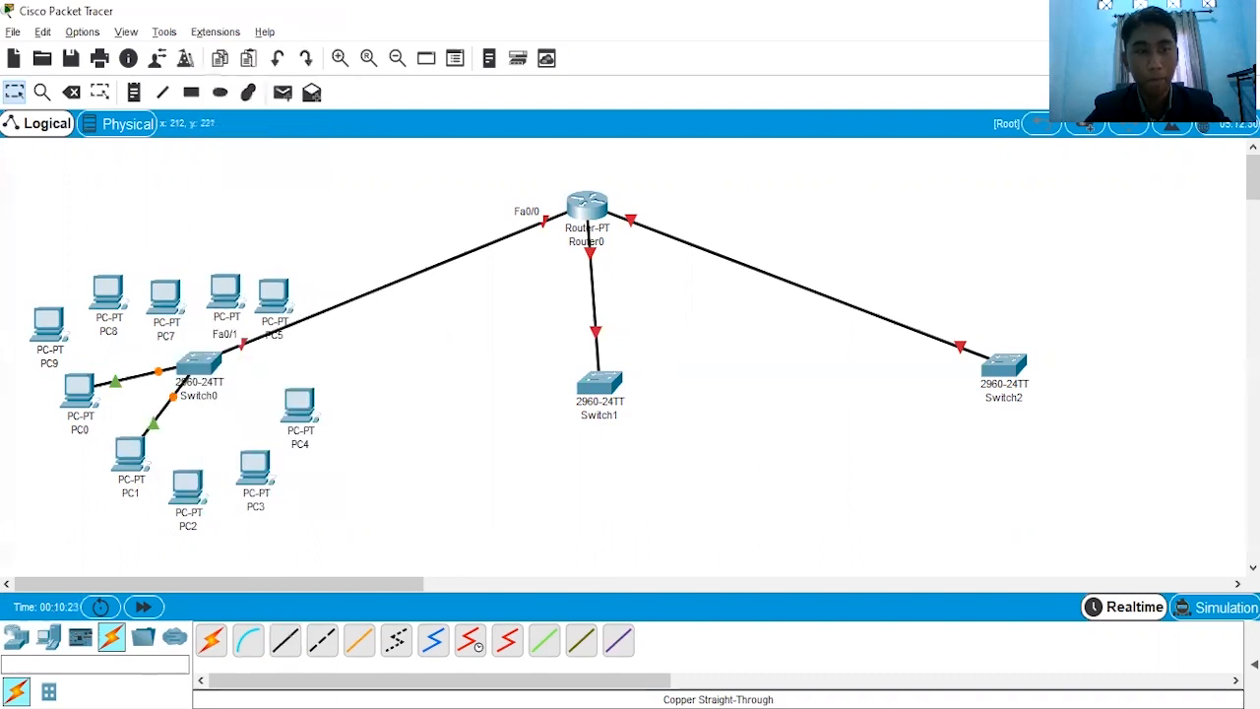
# Cable PC2 and PC3 to the next free FastEthernet ports on Switch0 with copper straight-through cables.
pyautogui.click(288, 650)
pyautogui.click(188, 491)
pyautogui.click(246, 567)
pyautogui.click(199, 366)
pyautogui.click(314, 57)
pyautogui.click(254, 468)
pyautogui.click(295, 535)
pyautogui.click(200, 366)
pyautogui.click(276, 434)
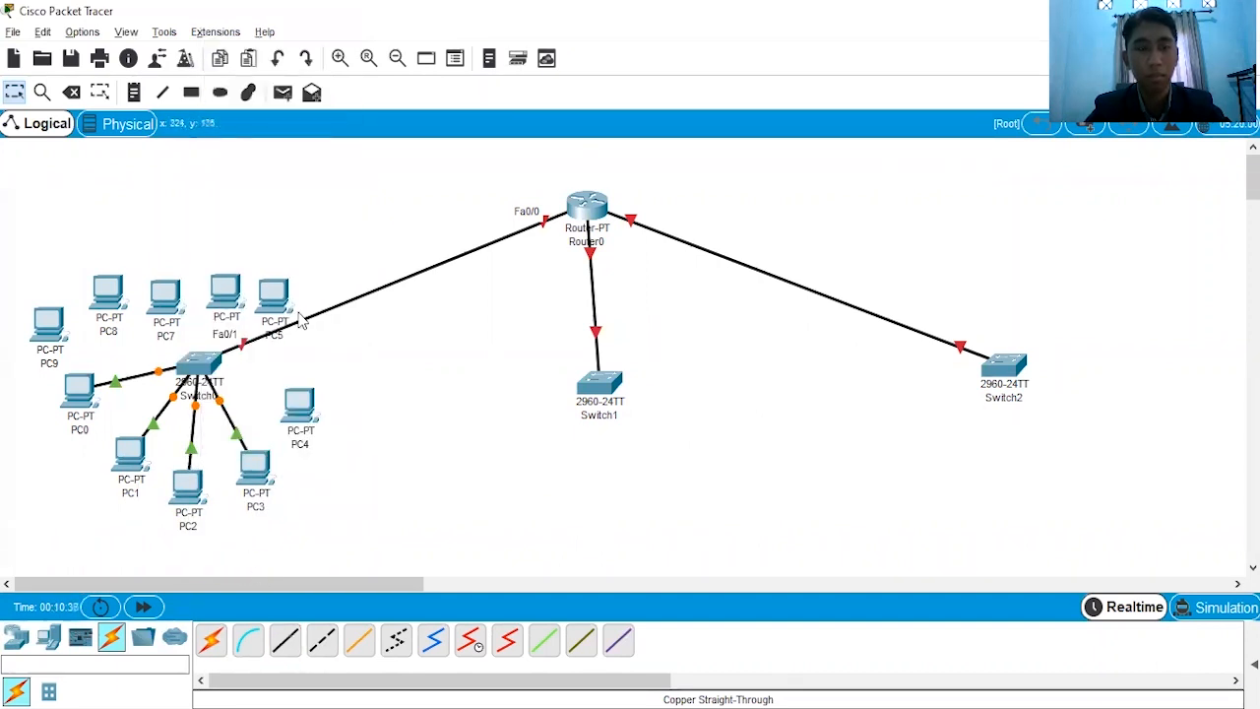
# Connect PC4 and PC5 to free FastEthernet ports on Switch0 using copper straight-through cables.
pyautogui.click(285, 640)
pyautogui.click(299, 405)
pyautogui.click(334, 480)
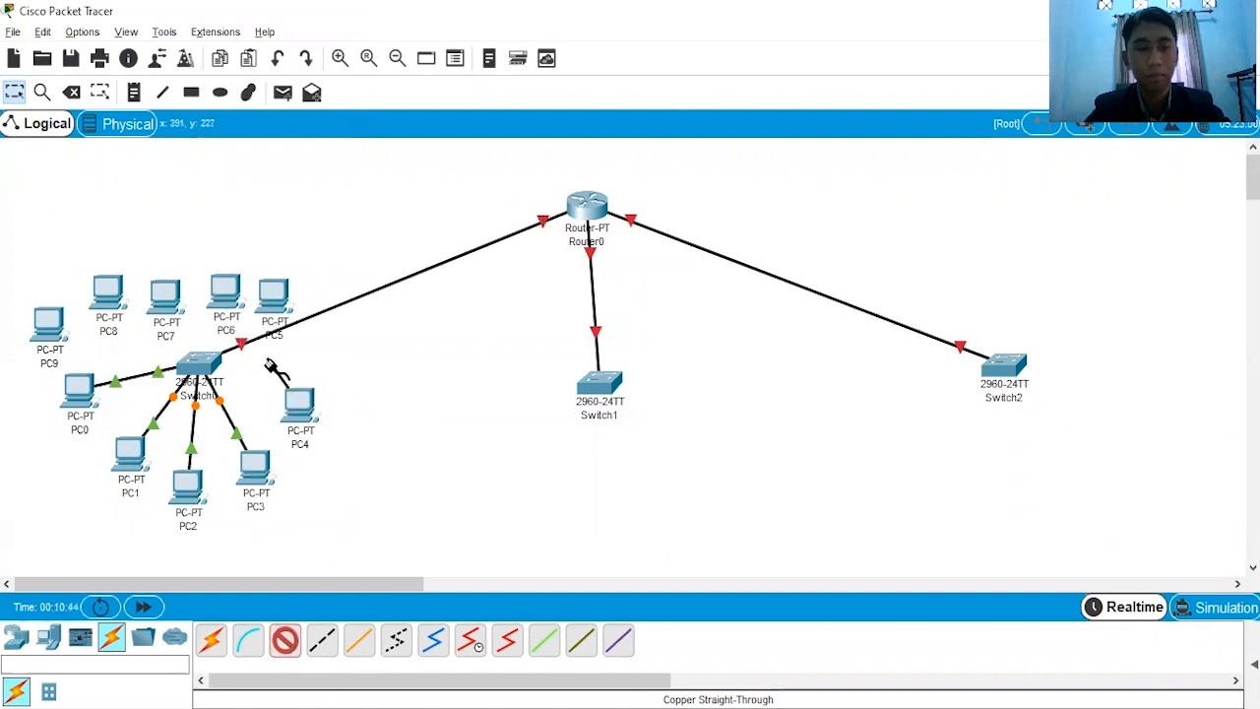
pyautogui.click(200, 366)
pyautogui.click(271, 187)
pyautogui.click(276, 308)
pyautogui.click(320, 379)
pyautogui.click(200, 366)
pyautogui.click(272, 37)
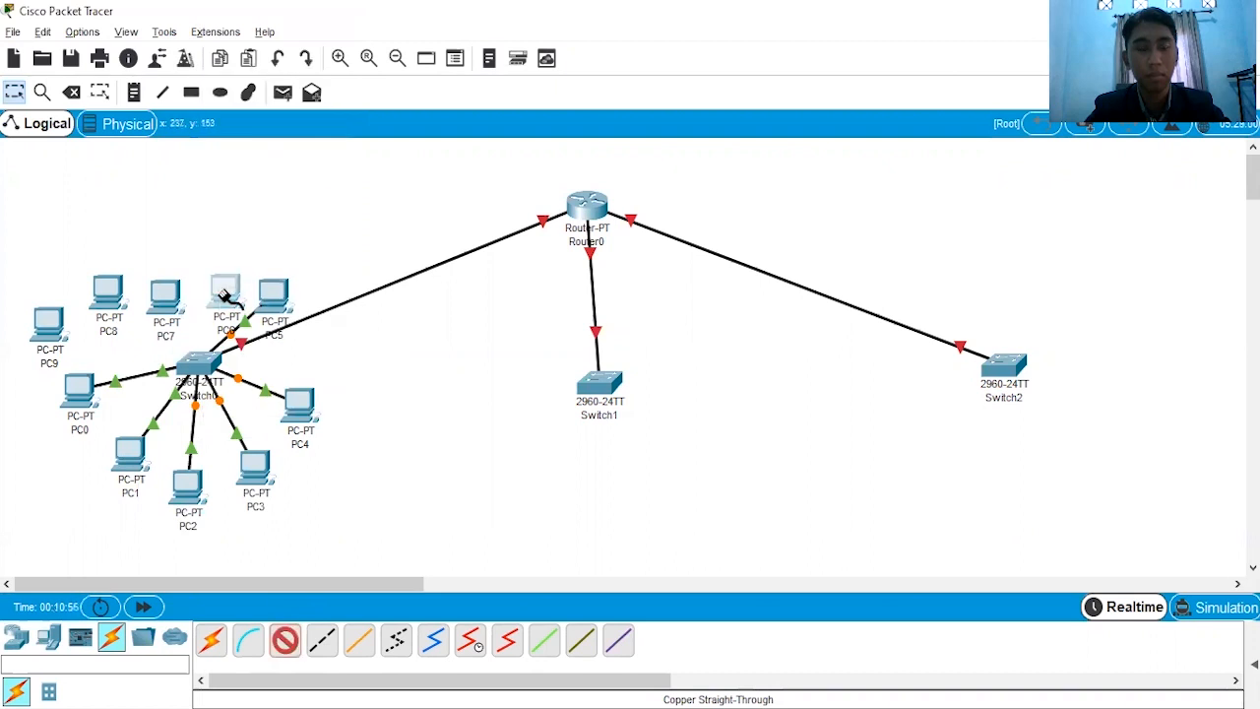
# Connect PC6 and PC7 to free FastEthernet ports on Switch0 using copper straight-through cables.
pyautogui.click(225, 294)
pyautogui.click(266, 364)
pyautogui.click(200, 366)
pyautogui.click(273, 12)
pyautogui.click(285, 640)
pyautogui.click(184, 297)
pyautogui.click(229, 360)
pyautogui.click(200, 366)
pyautogui.click(273, 20)
# Link the last two PCs, PC8 and PC9, to free FastEthernet ports on Switch0 with copper straight-through cables.
pyautogui.click(285, 640)
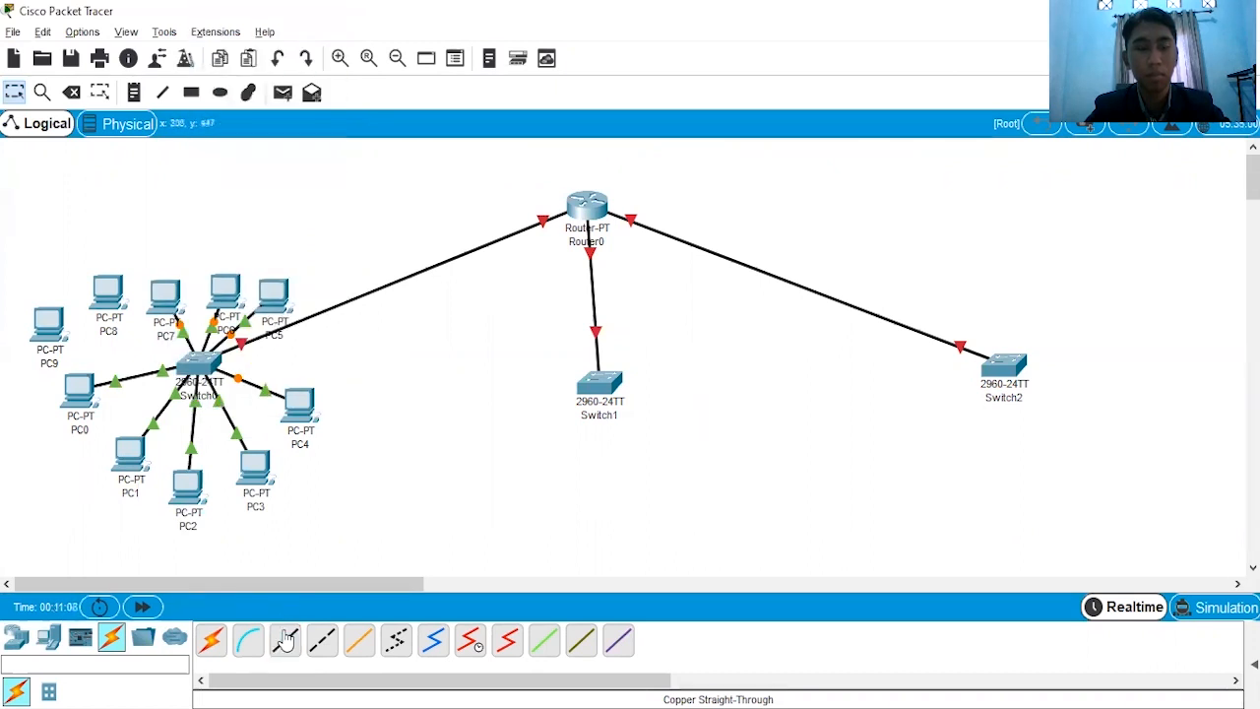
pyautogui.click(116, 296)
pyautogui.click(167, 360)
pyautogui.click(199, 367)
pyautogui.click(276, 22)
pyautogui.click(285, 640)
pyautogui.click(49, 320)
pyautogui.click(108, 388)
pyautogui.click(200, 366)
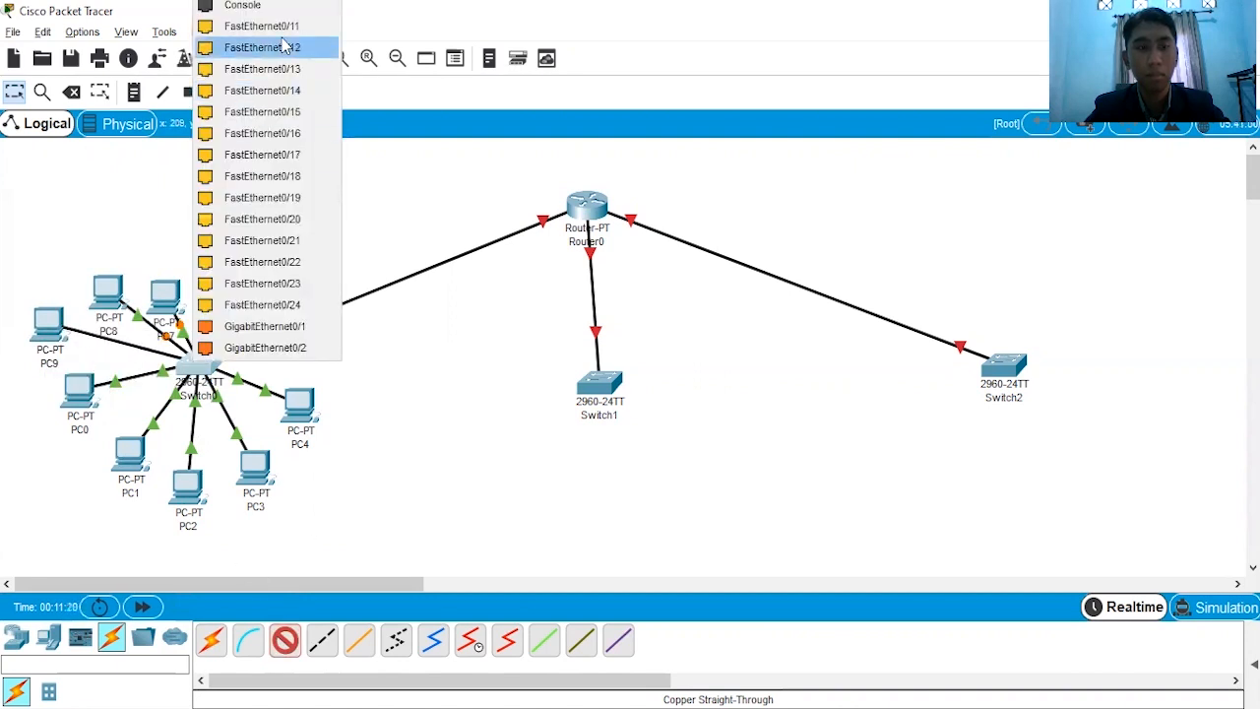
pyautogui.click(284, 47)
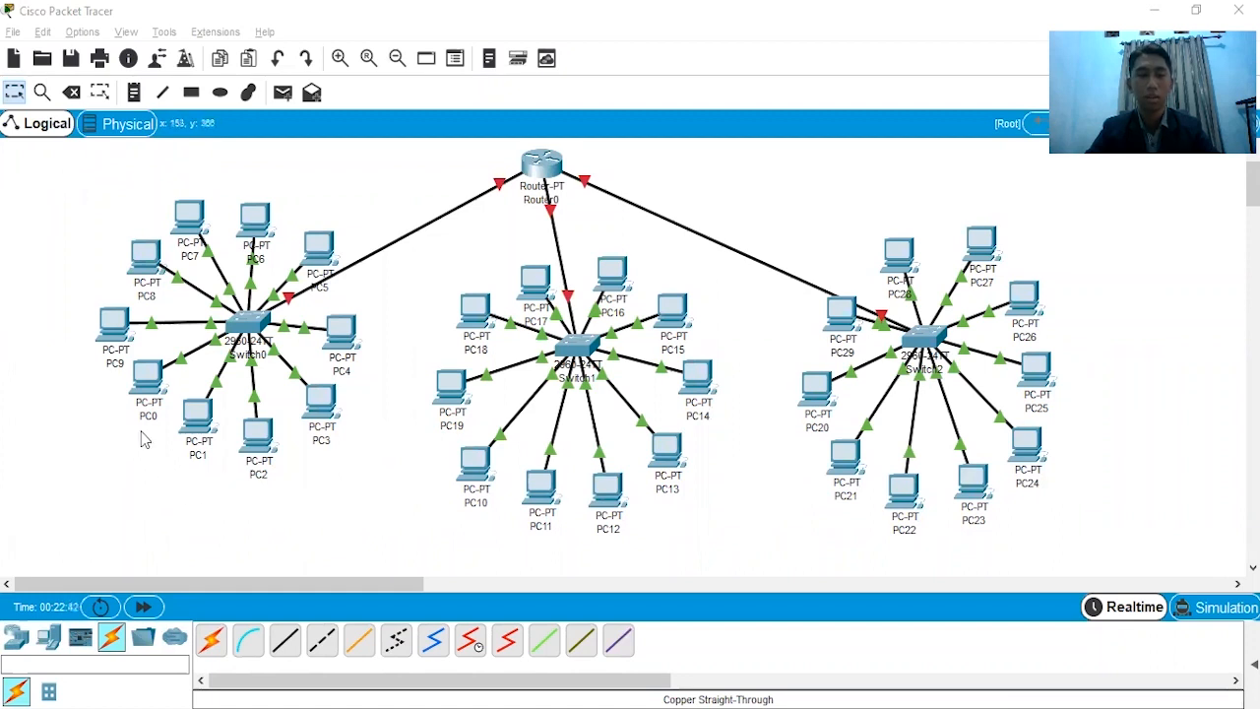
# Give PC0 the static IP address 192.168.100.2 with subnet mask 255.255.255.0 in its IP configuration.
pyautogui.click(150, 379)
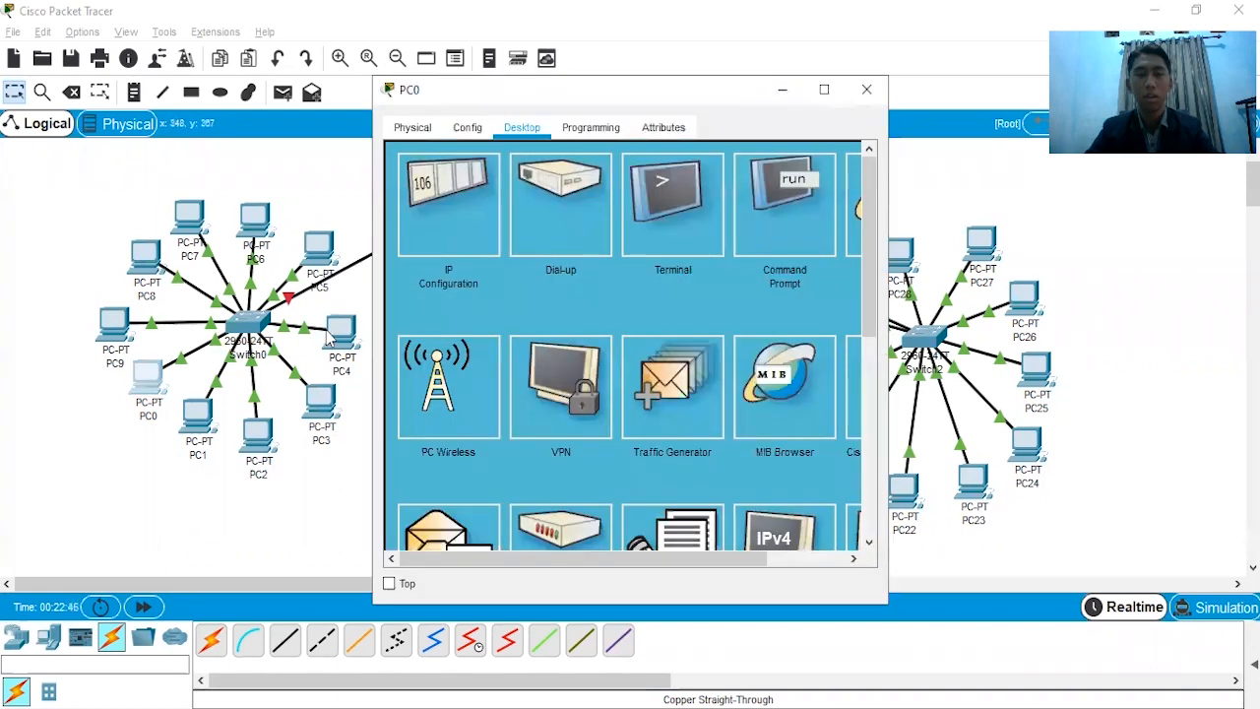
pyautogui.click(439, 234)
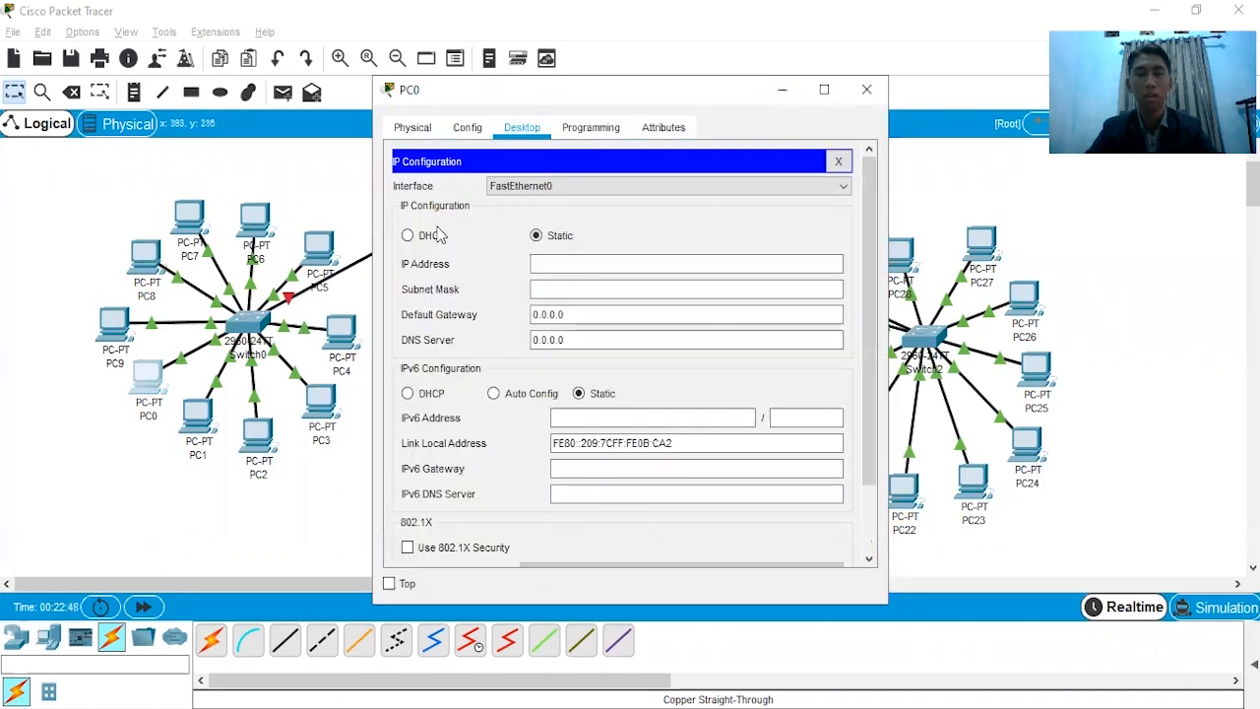
pyautogui.click(552, 262)
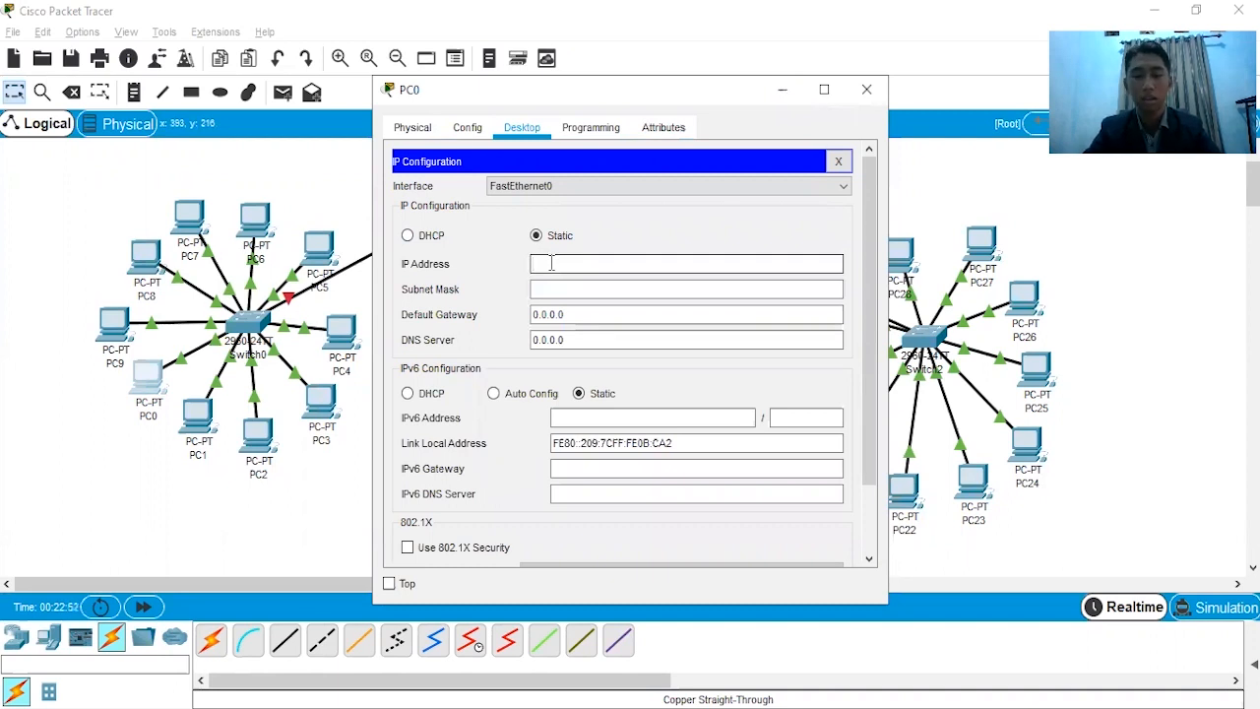
pyautogui.write('192')
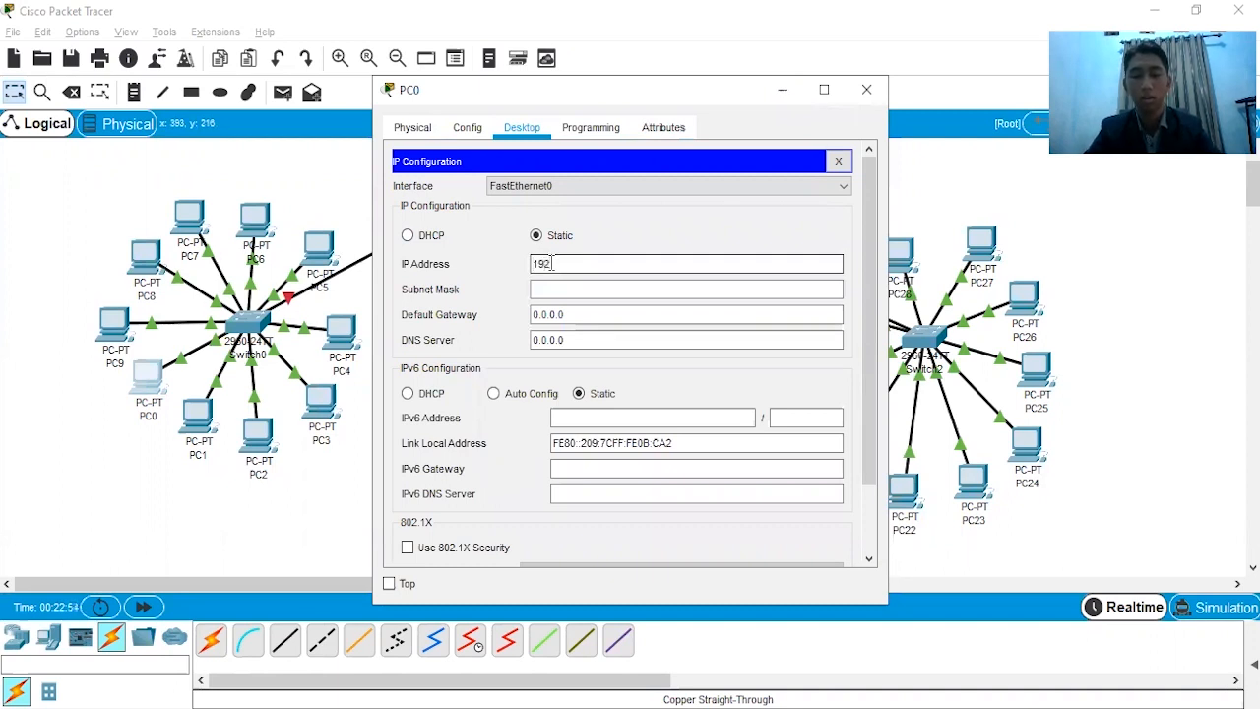
pyautogui.write('8.100.2')
# Set PC0's default gateway to 192.168.100.1 and close its window.
pyautogui.click(579, 314)
pyautogui.doubleClick(579, 314)
pyautogui.write('1')
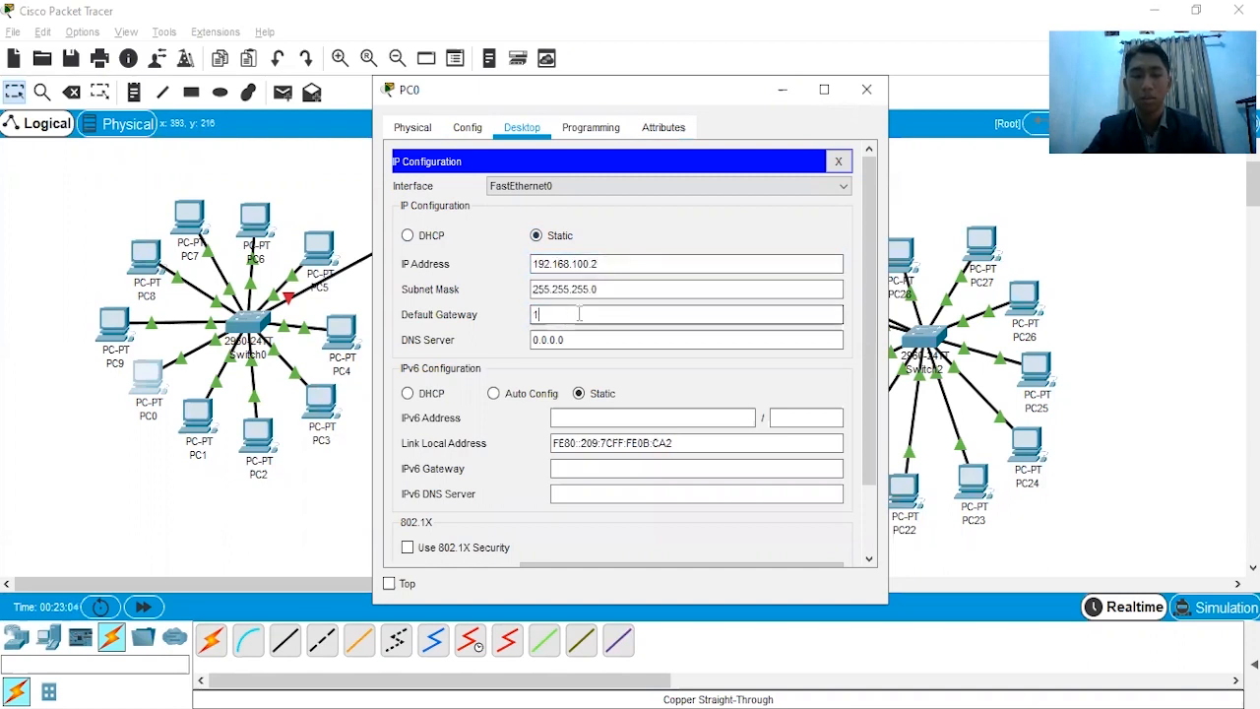
pyautogui.write('92.168')
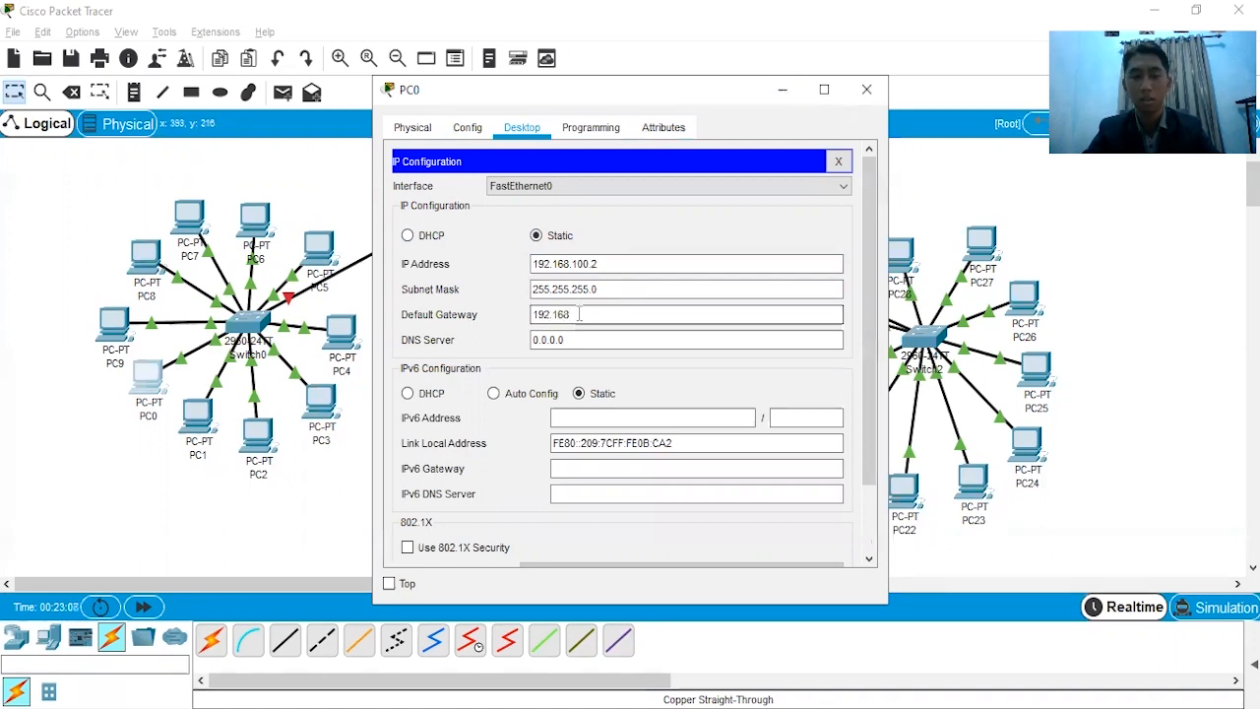
pyautogui.write('.100.1')
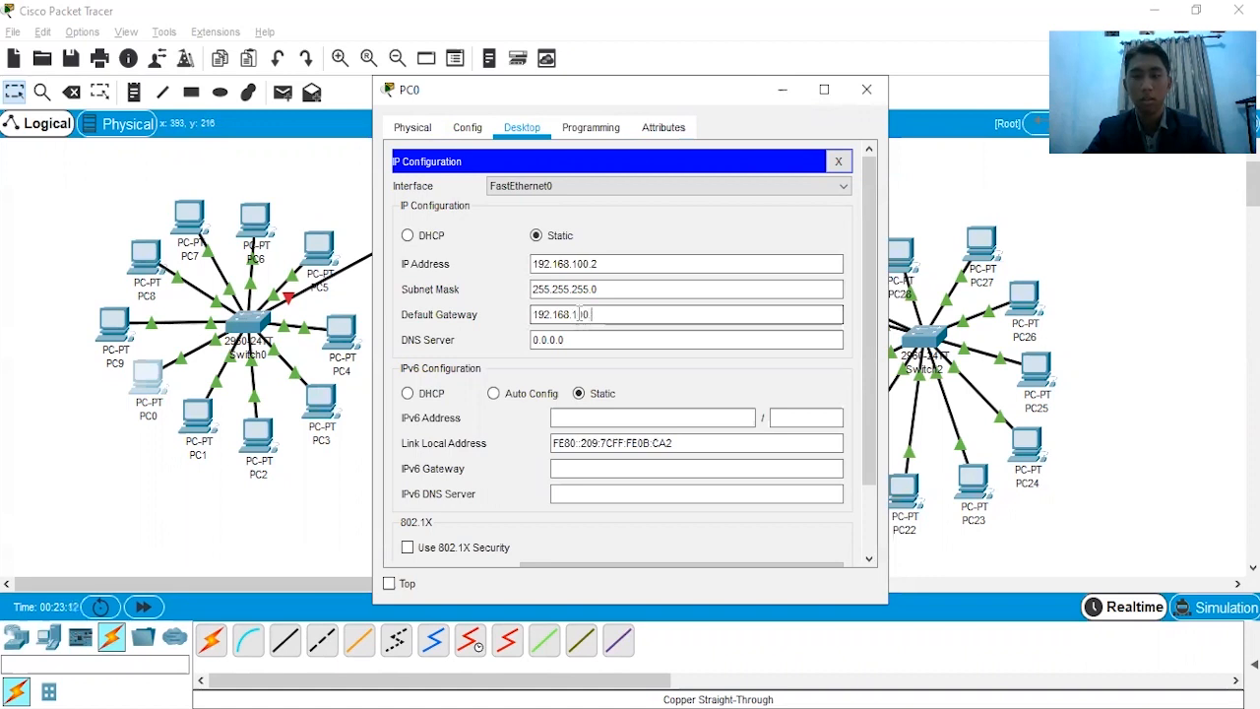
pyautogui.click(767, 242)
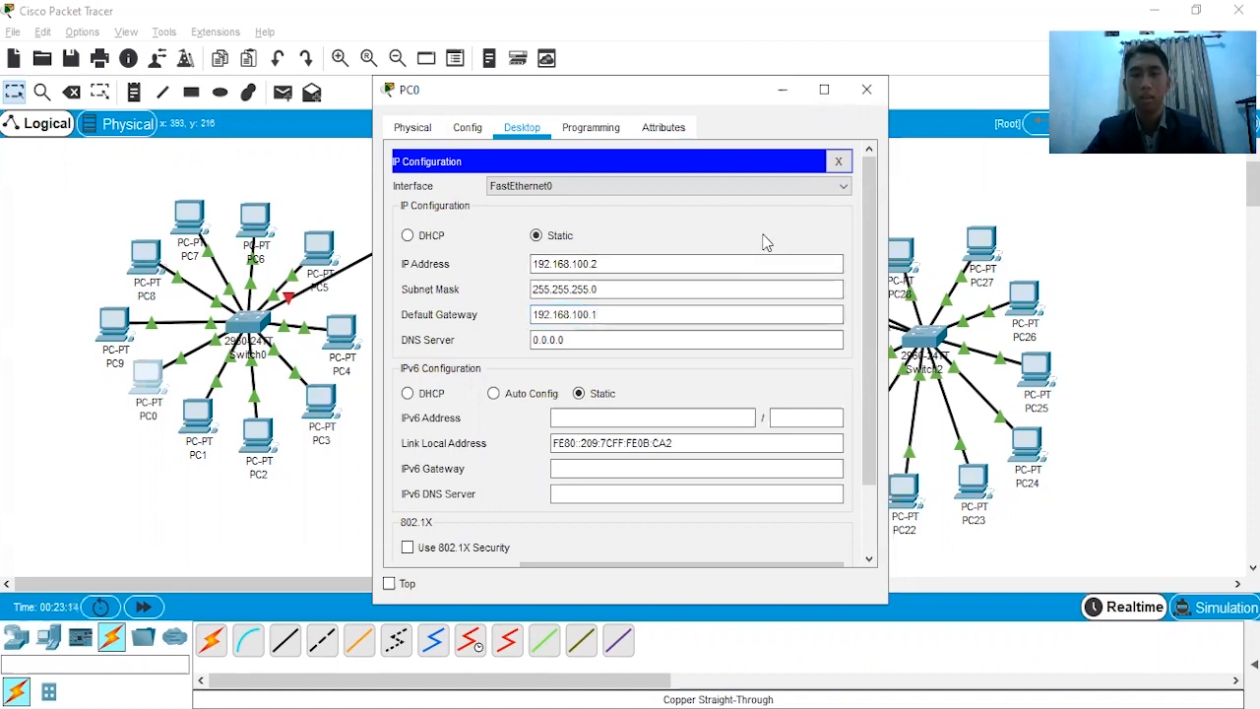
pyautogui.click(872, 98)
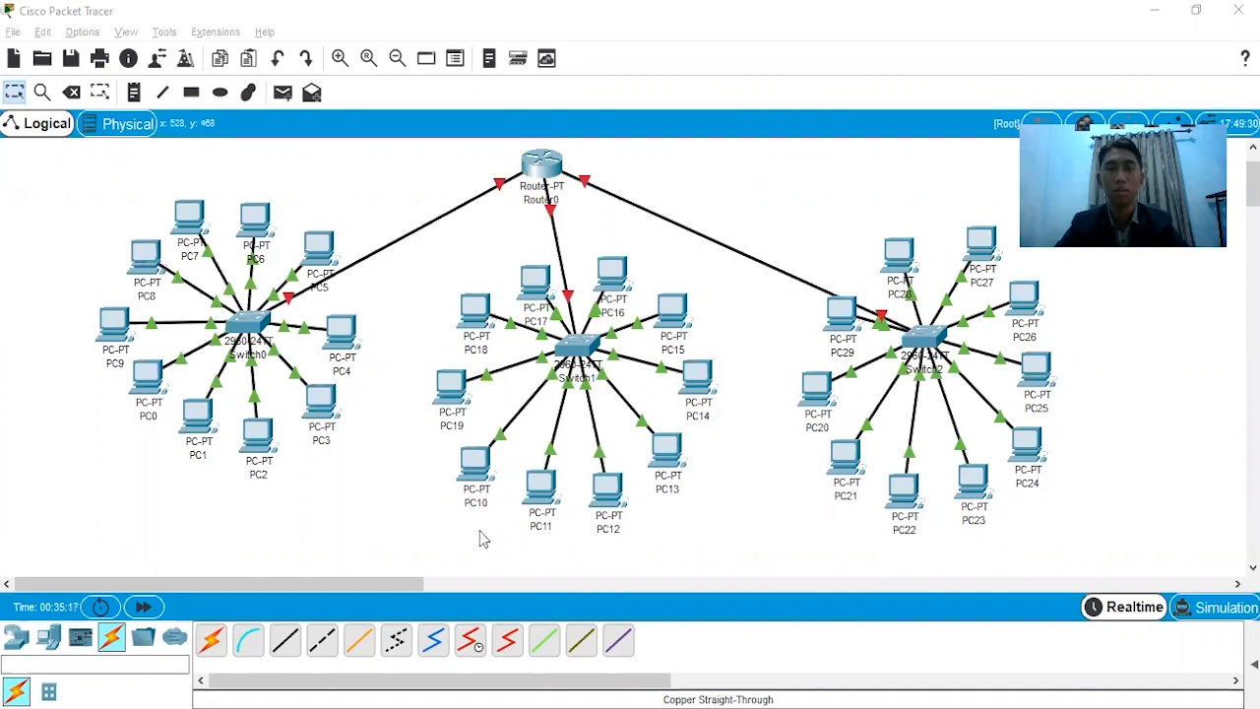
# Give PC10 the static IP address 192.168.110.66 in its IP configuration.
pyautogui.click(479, 481)
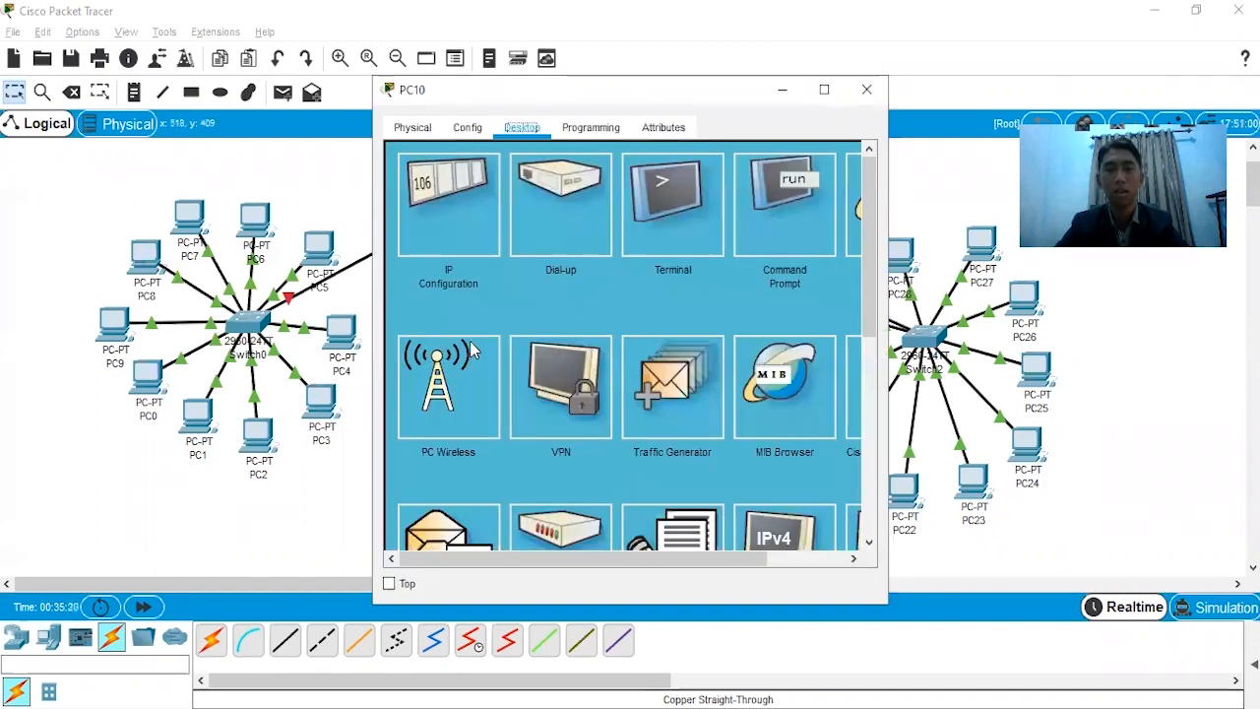
pyautogui.click(461, 185)
pyautogui.click(566, 264)
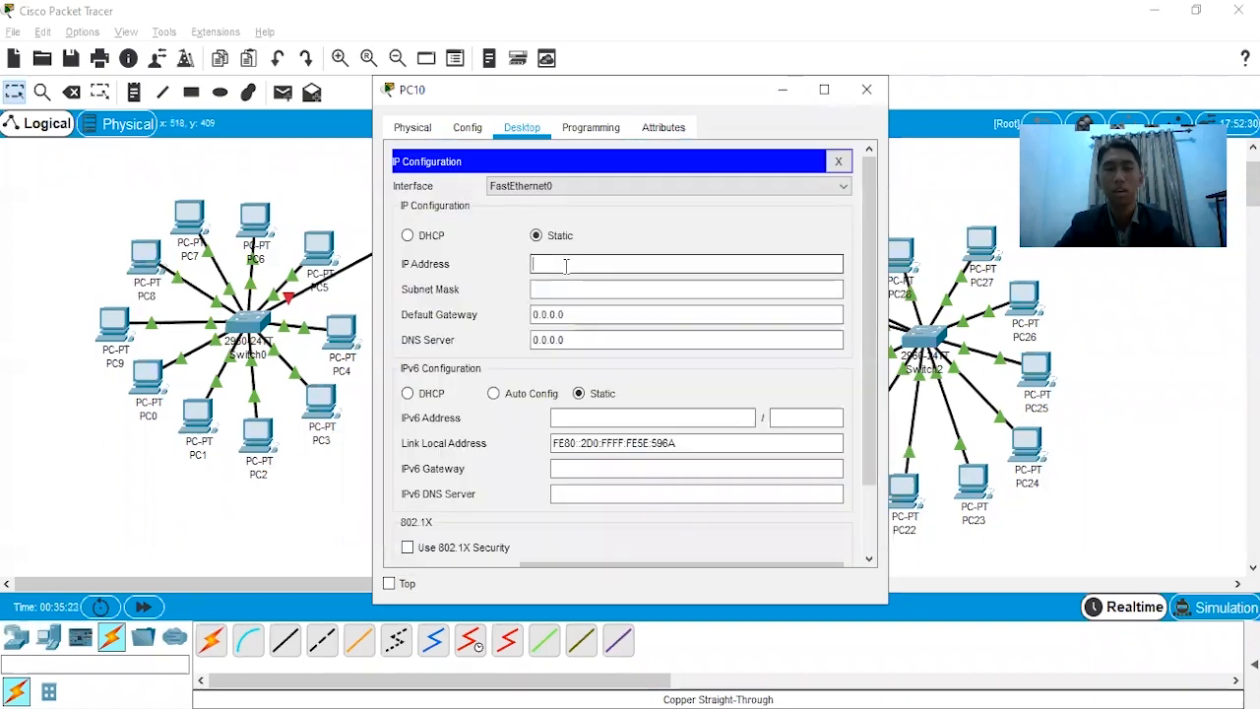
pyautogui.write('192.')
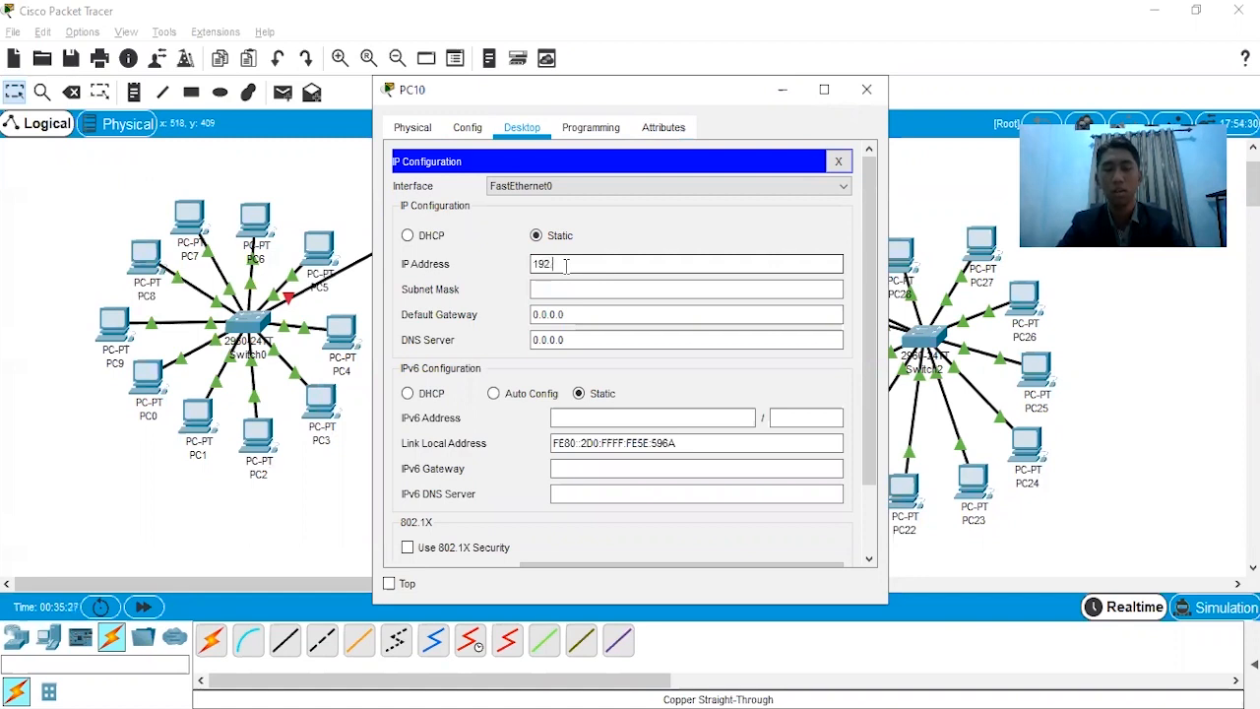
pyautogui.write('168.110.66')
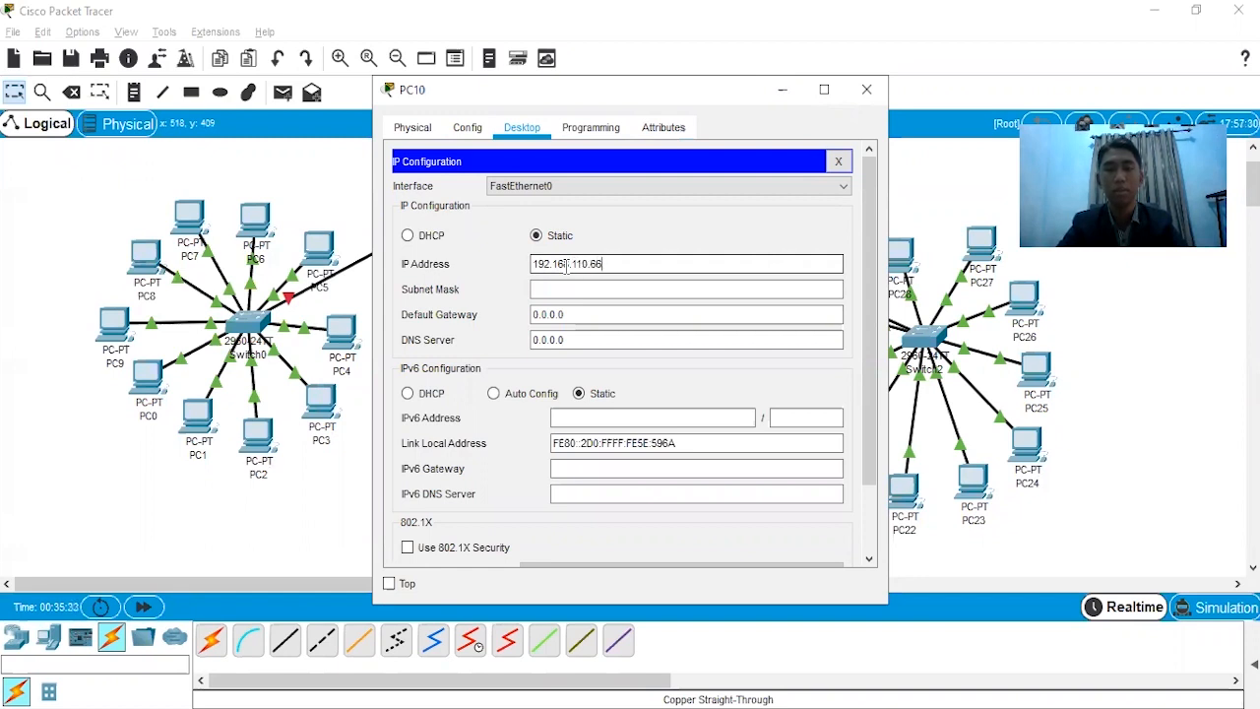
# Apply the default subnet mask on PC10, set its default gateway to 192.168.110.65 and close its window.
pyautogui.click(577, 317)
pyautogui.doubleClick(577, 317)
pyautogui.write('192.168')
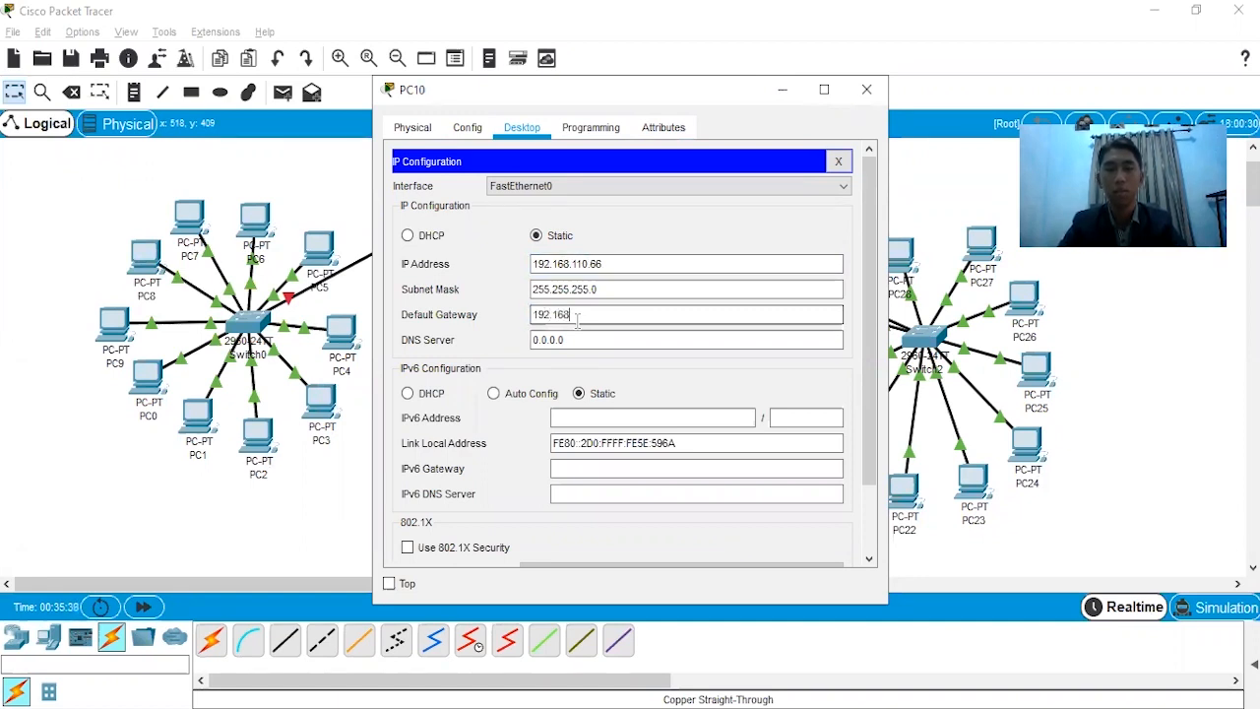
pyautogui.write('.110')
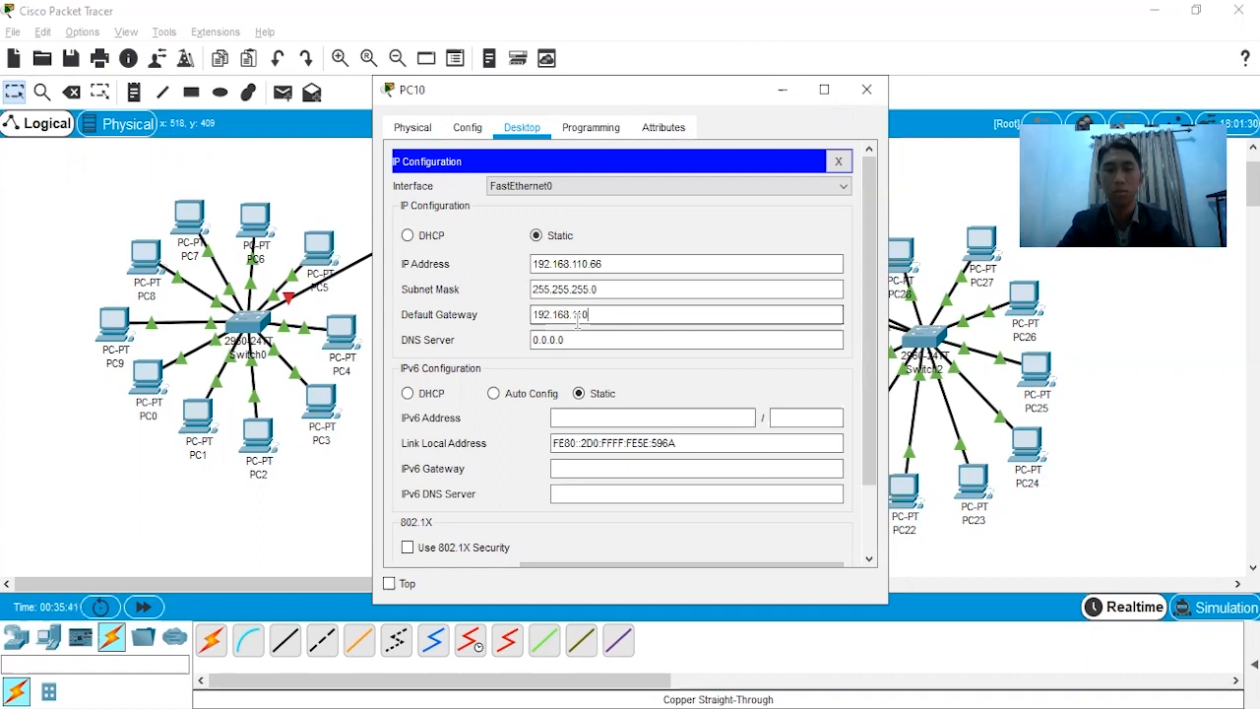
pyautogui.write('.65')
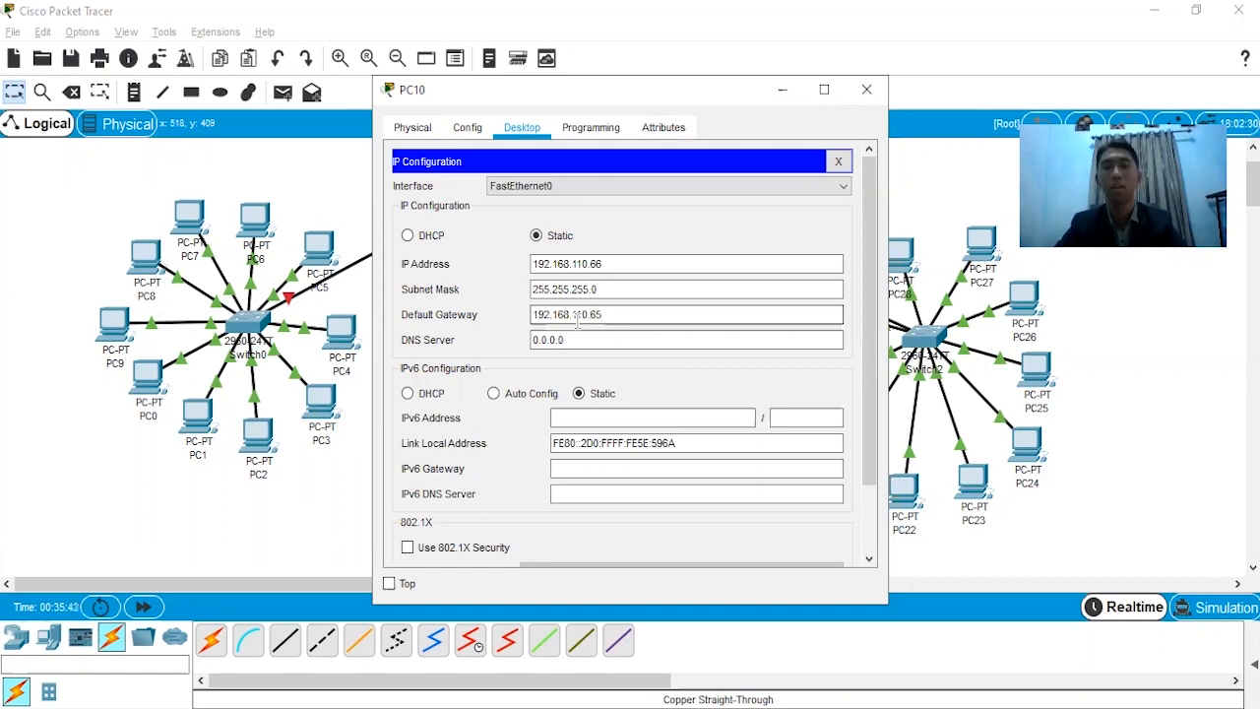
pyautogui.click(866, 90)
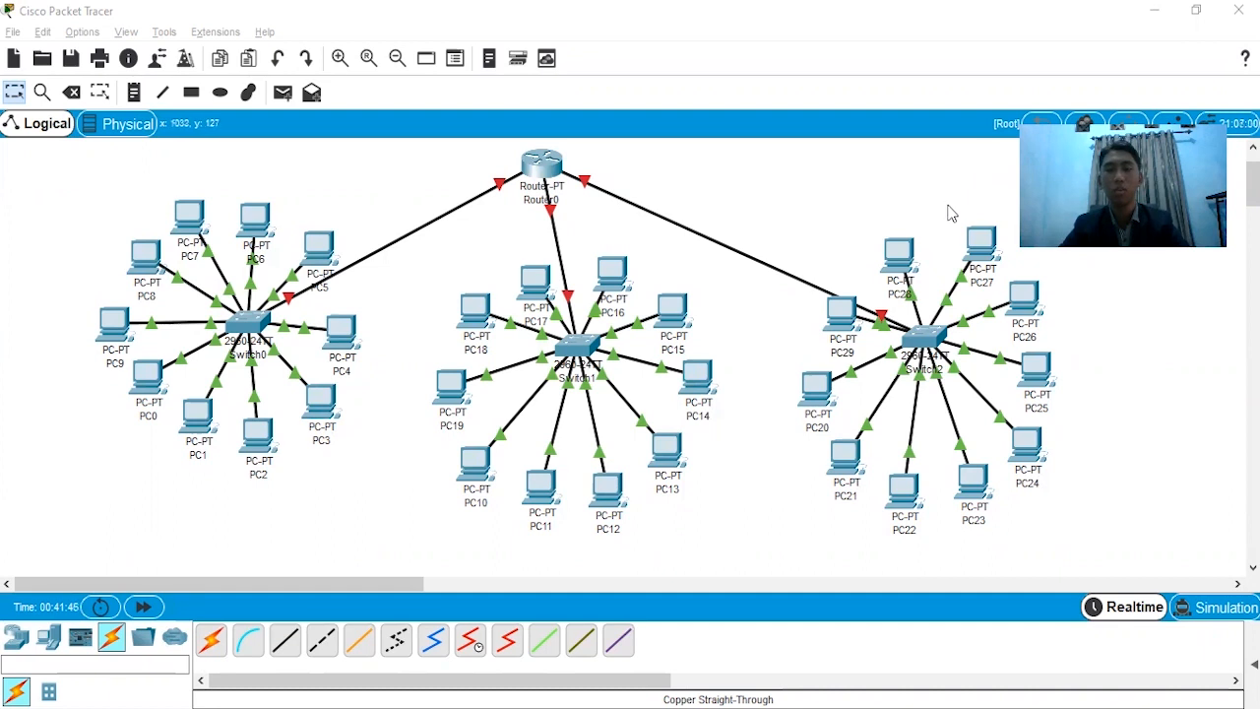
# Give PC20 the static IP address 192.168.120.130 with subnet mask 255.255.255.0 in its IP configuration.
pyautogui.click(816, 391)
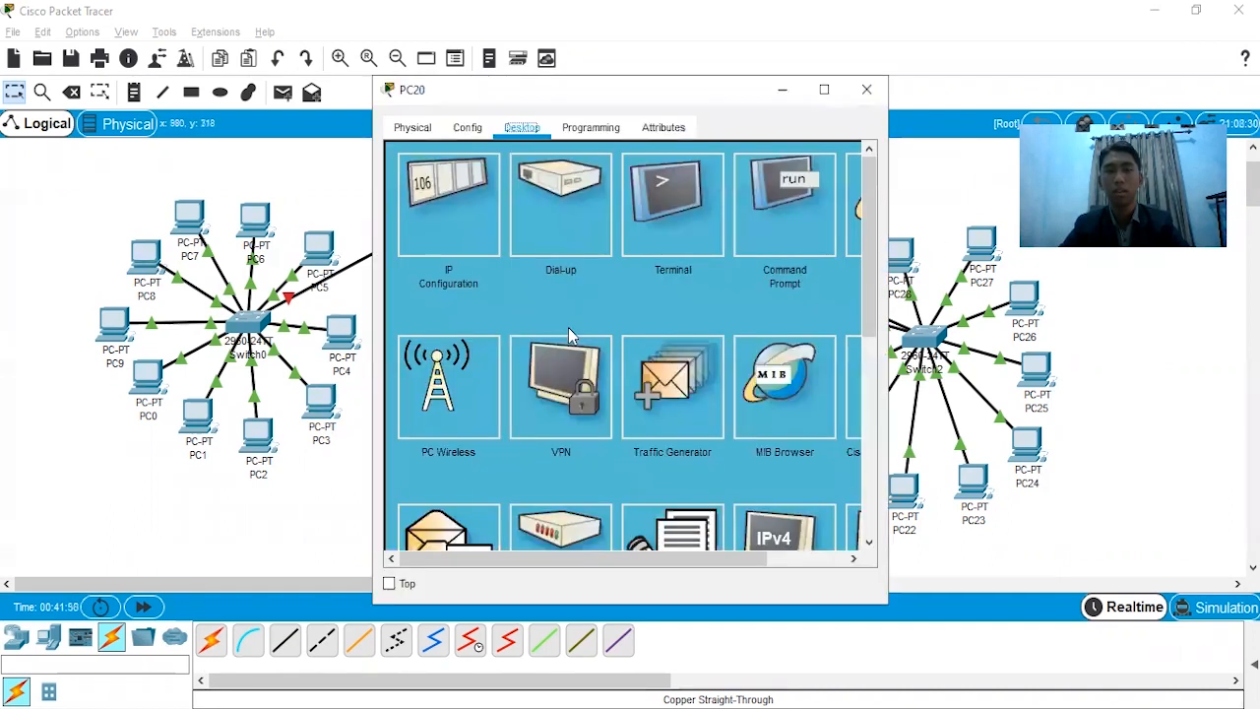
pyautogui.click(422, 216)
pyautogui.click(561, 264)
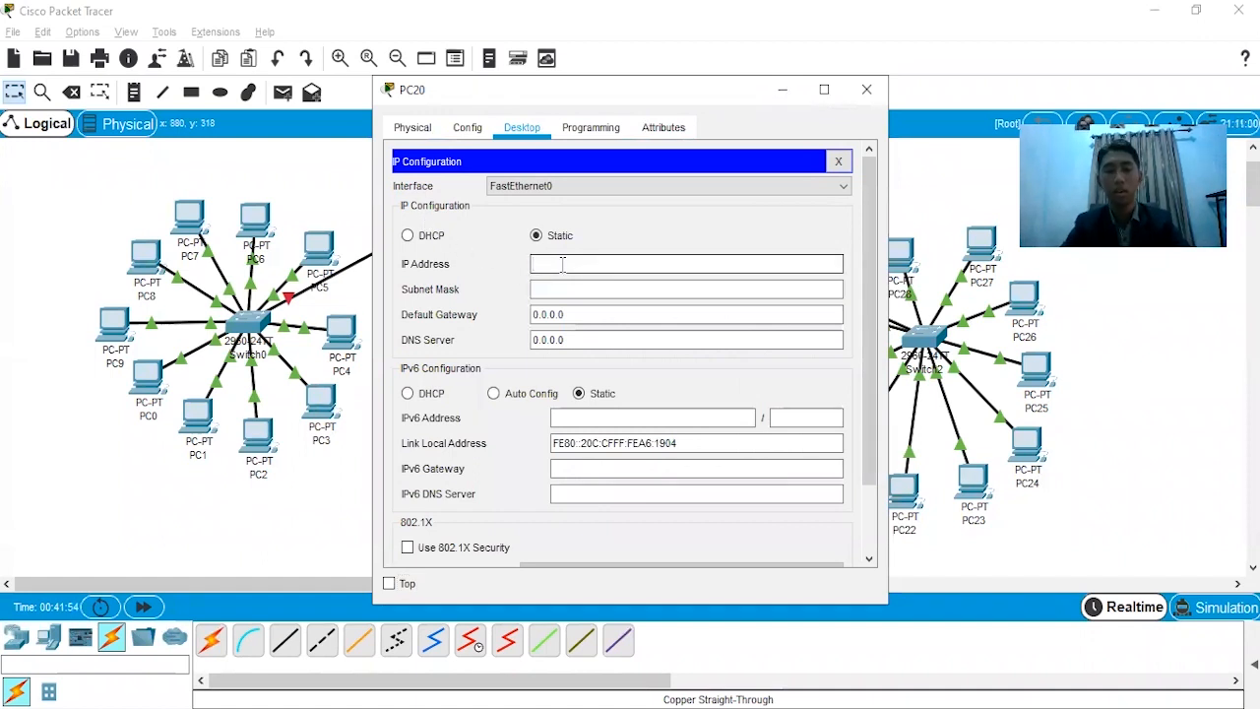
pyautogui.write('192')
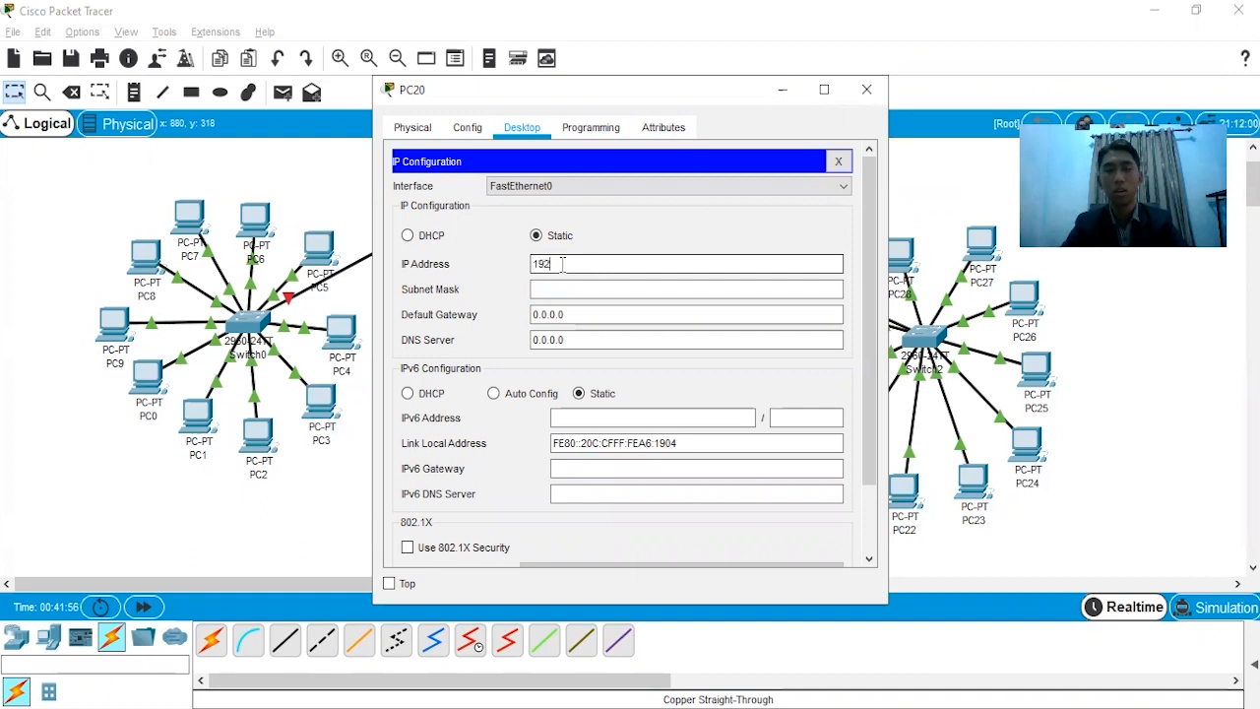
pyautogui.write('.168.120.130')
pyautogui.press('Tab')
# Set PC20's default gateway to 192.168.120.129 and close its window.
pyautogui.click(579, 315)
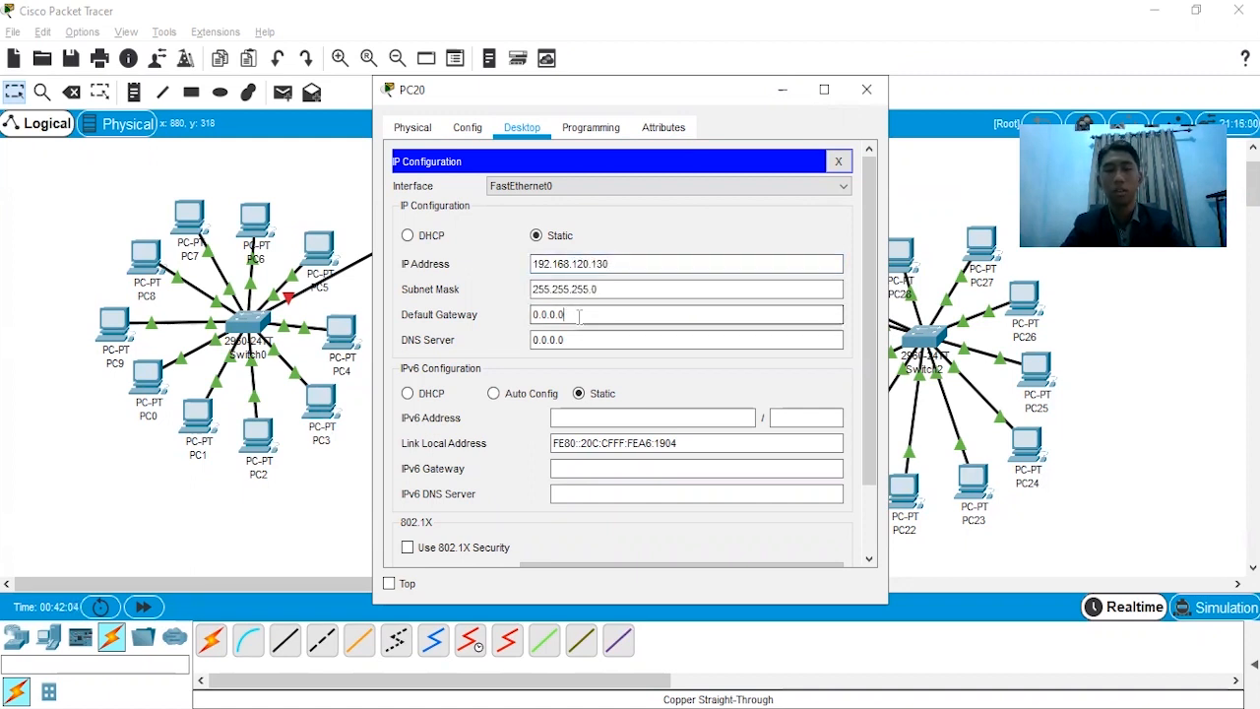
pyautogui.doubleClick(579, 315)
pyautogui.write('192.')
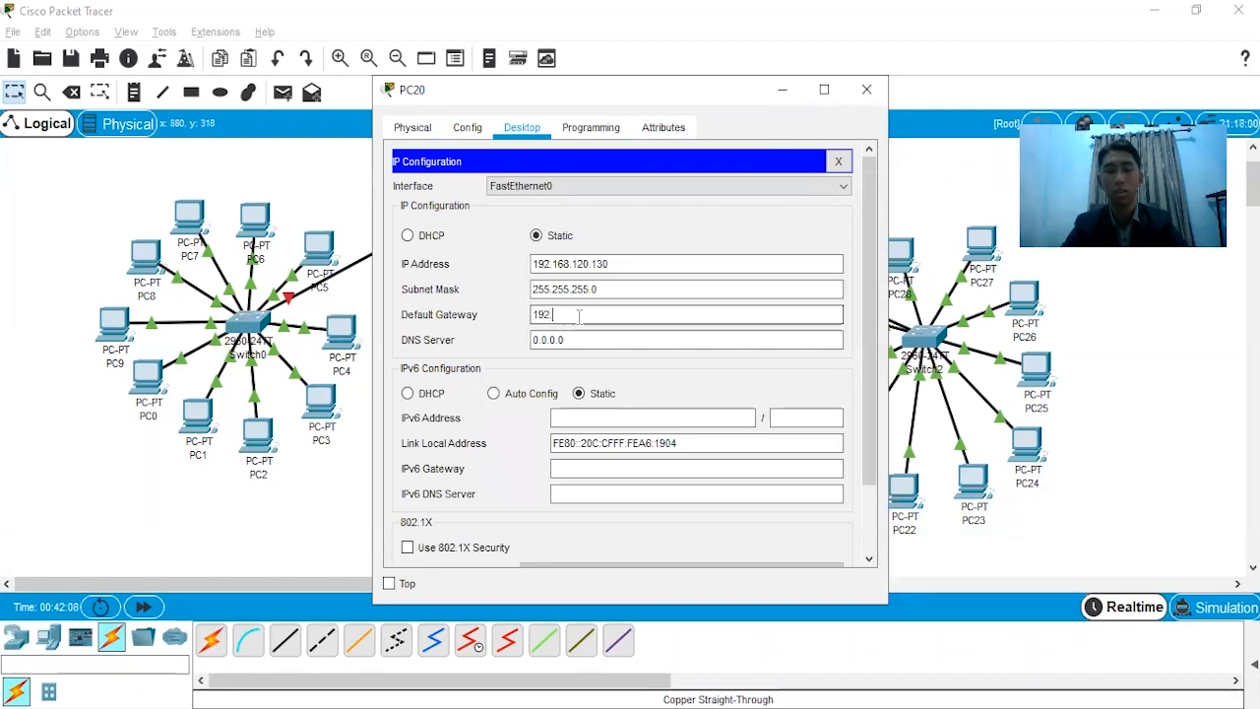
pyautogui.write('168.120.129')
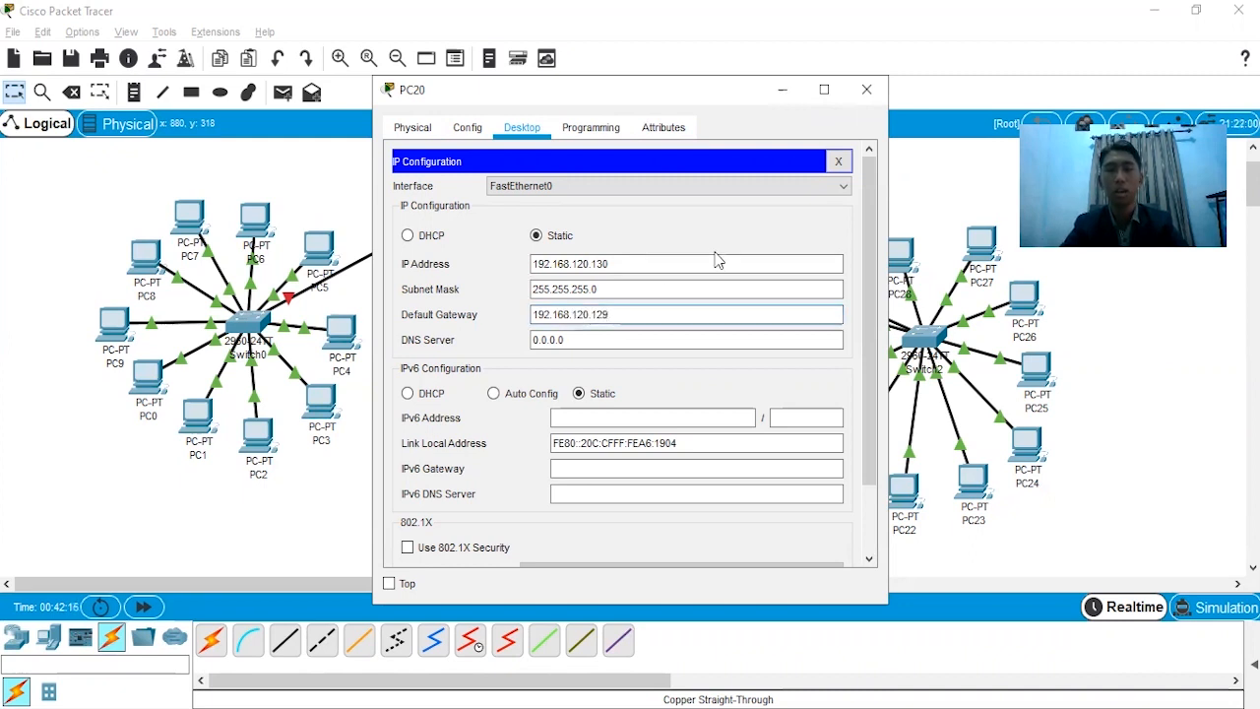
pyautogui.click(879, 89)
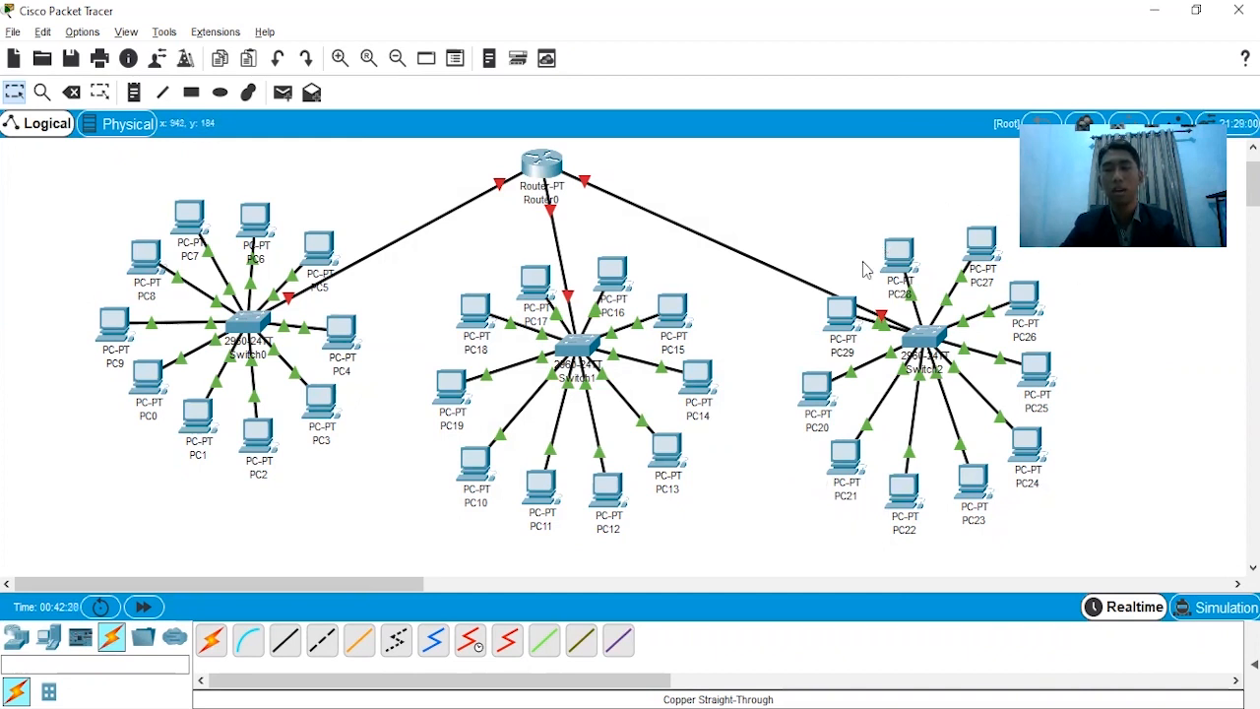
pyautogui.moveTo(833, 312)
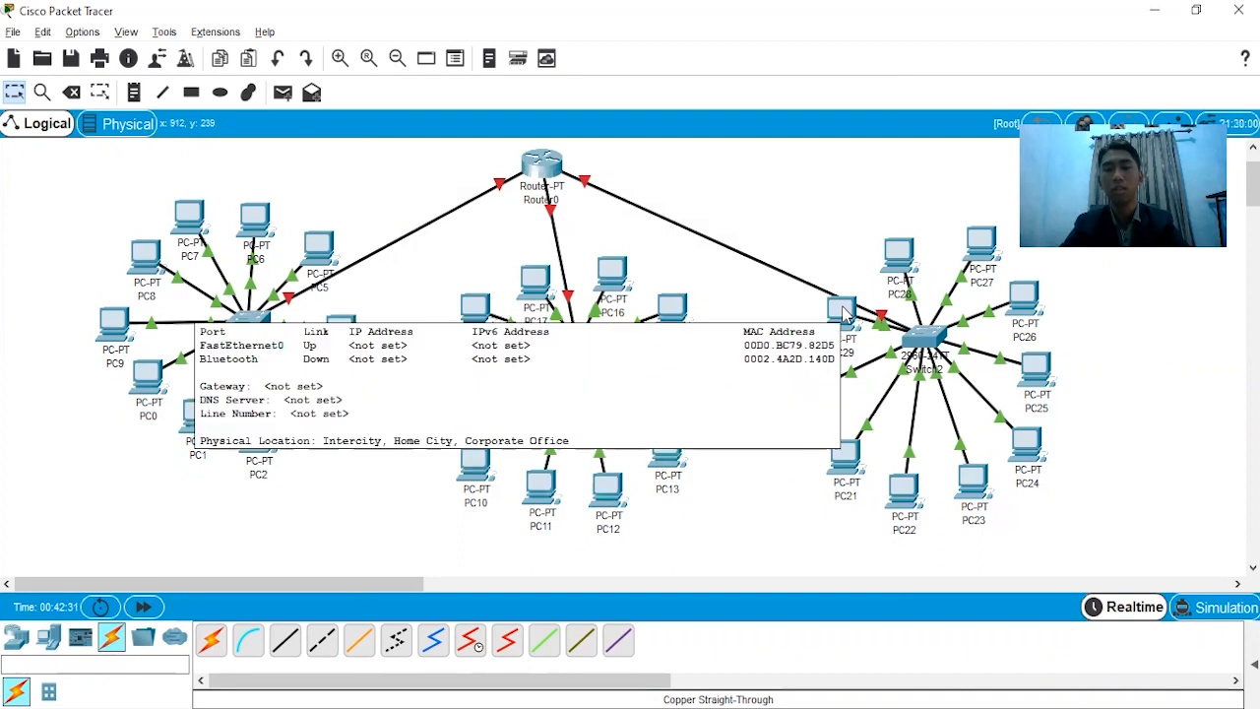
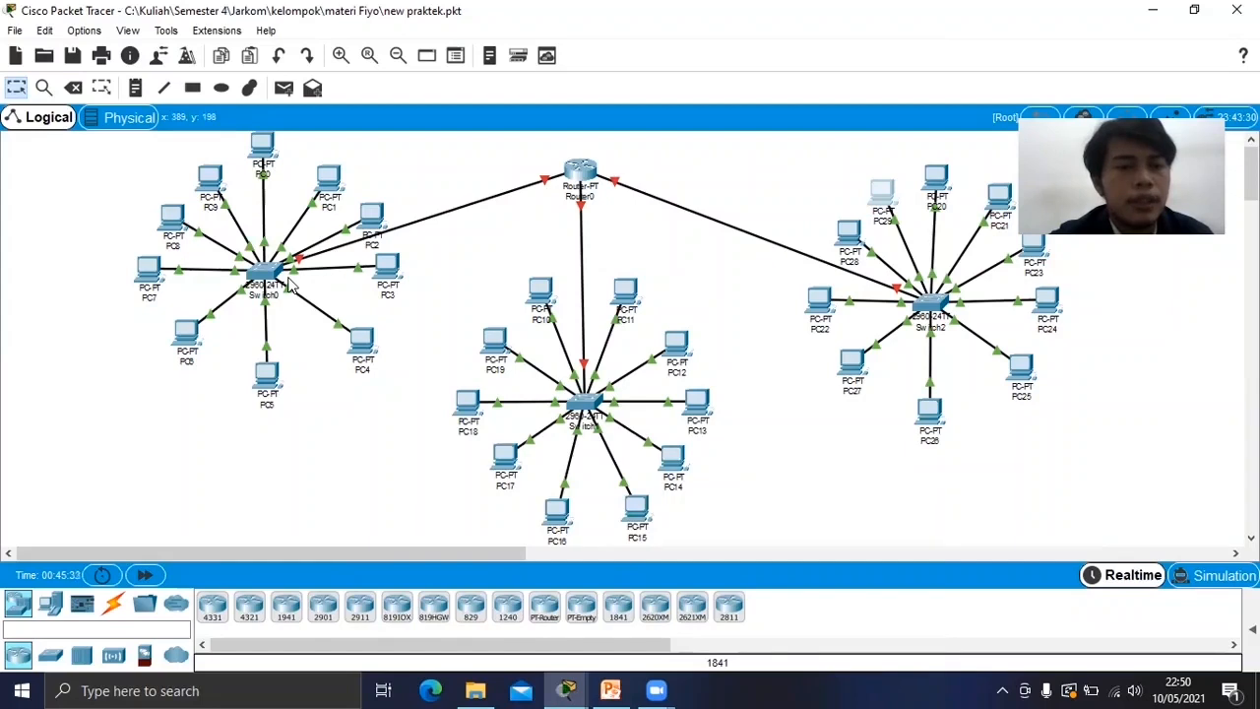
# Set PC0's subnet mask to 255.255.255.192, copy the mask for reuse and close the window.
pyautogui.click(274, 165)
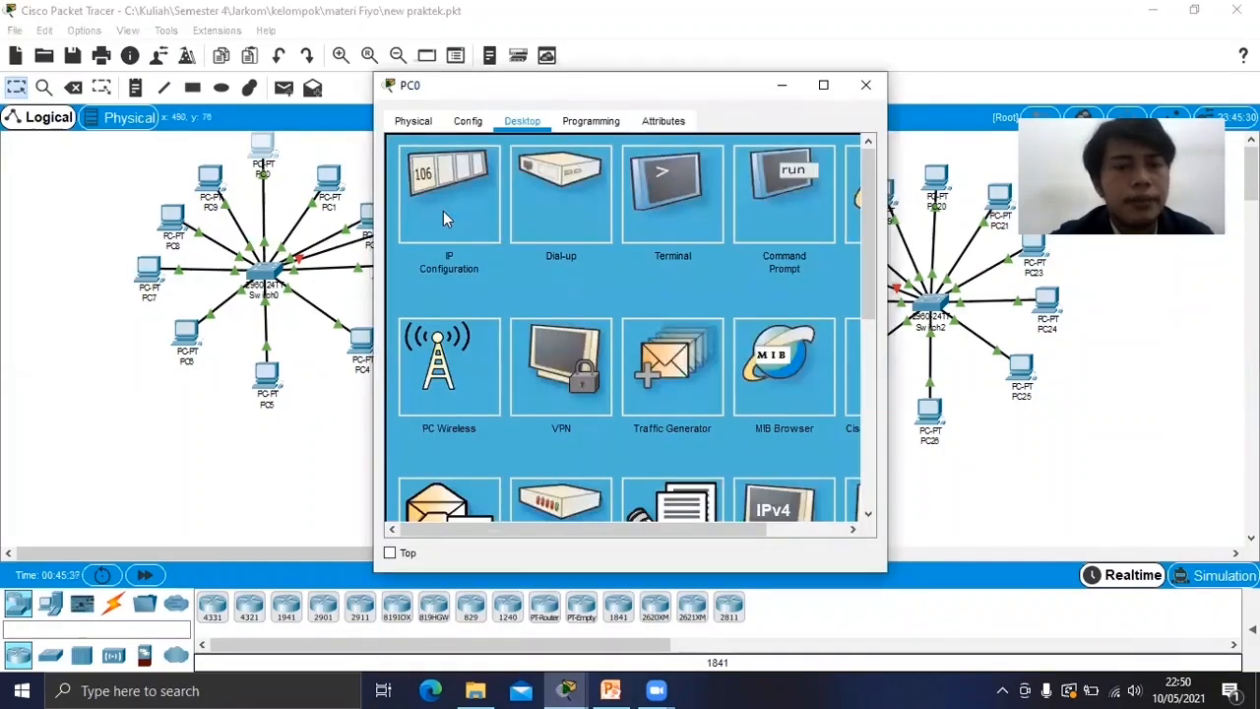
pyautogui.click(477, 206)
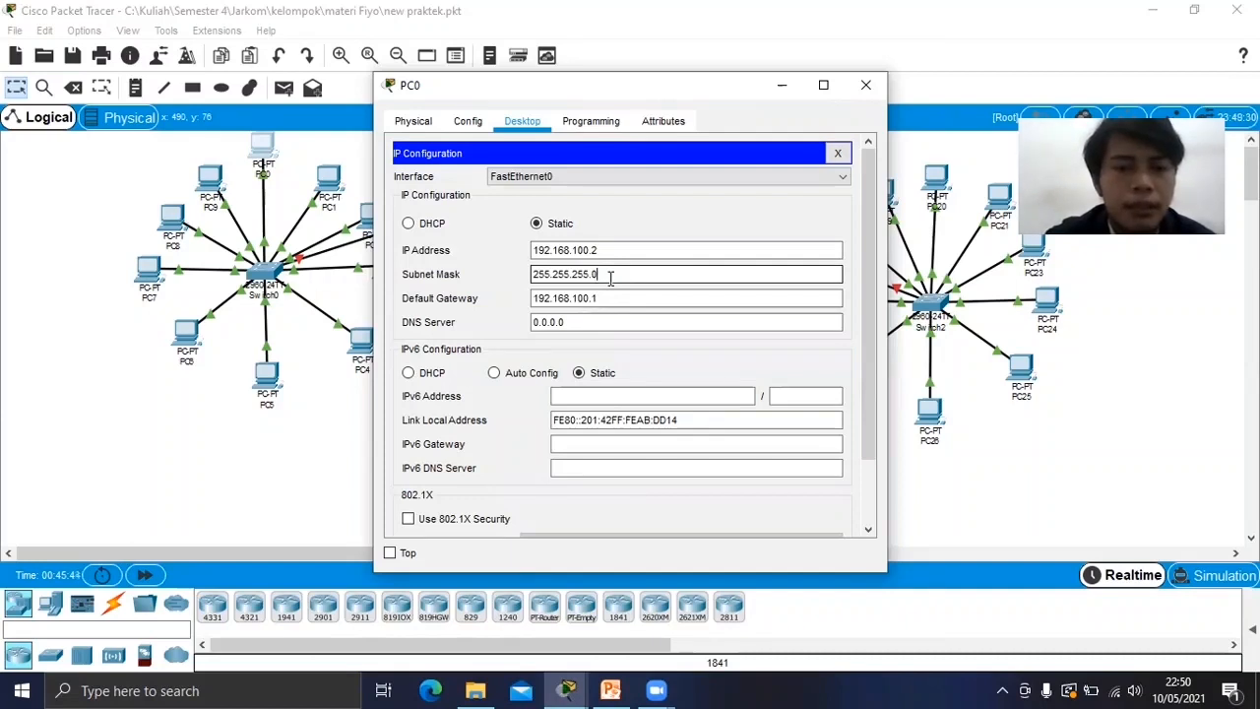
pyautogui.press('BackSpace')
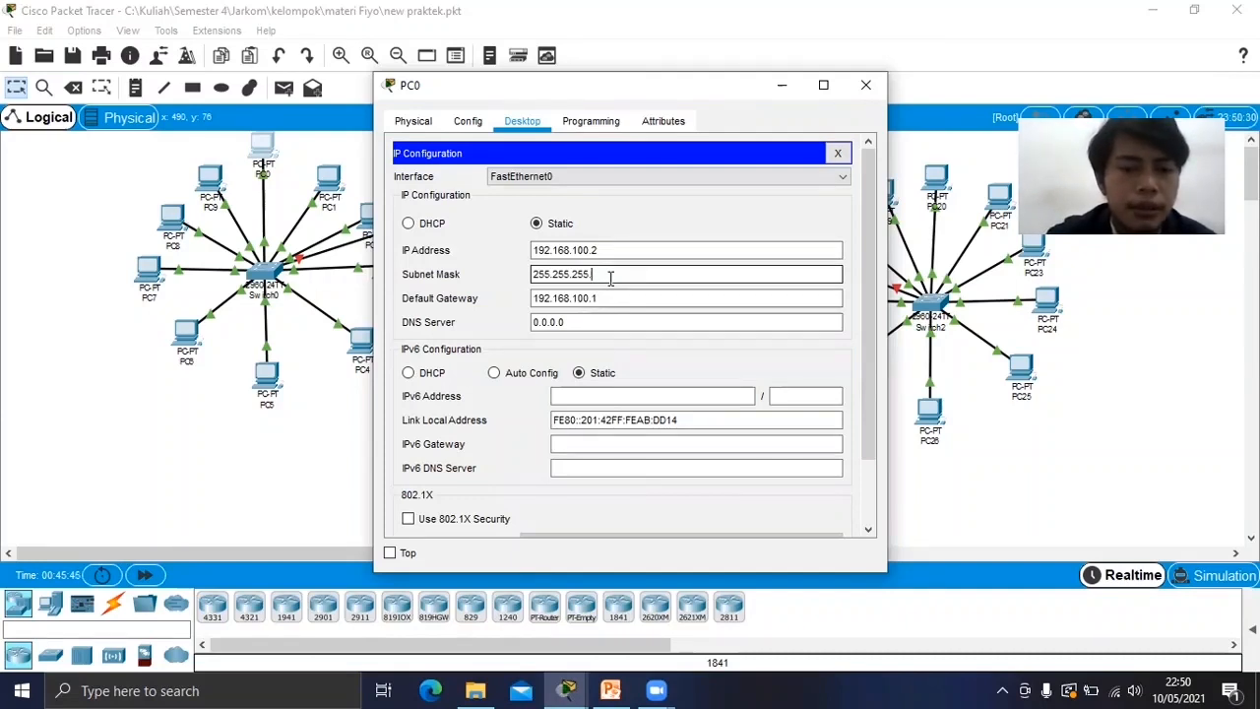
pyautogui.write('192')
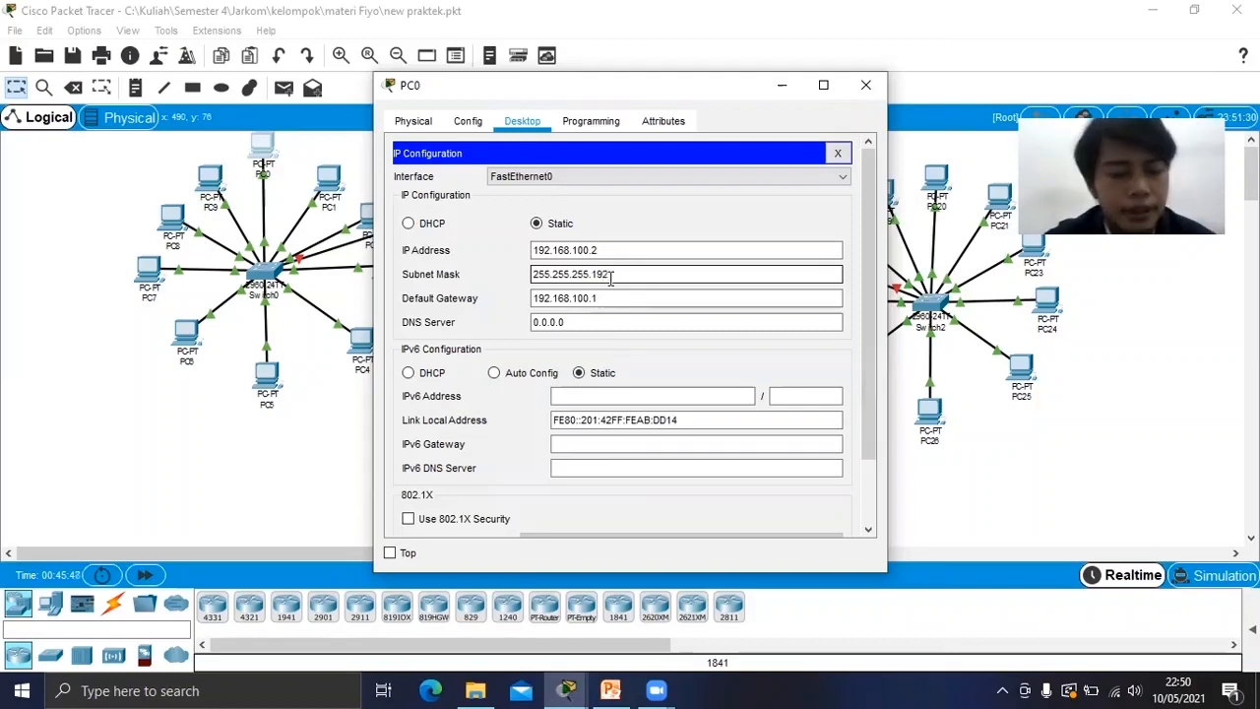
pyautogui.hotkey('ctrl', 'a')
pyautogui.hotkey('ctrl', 'c')
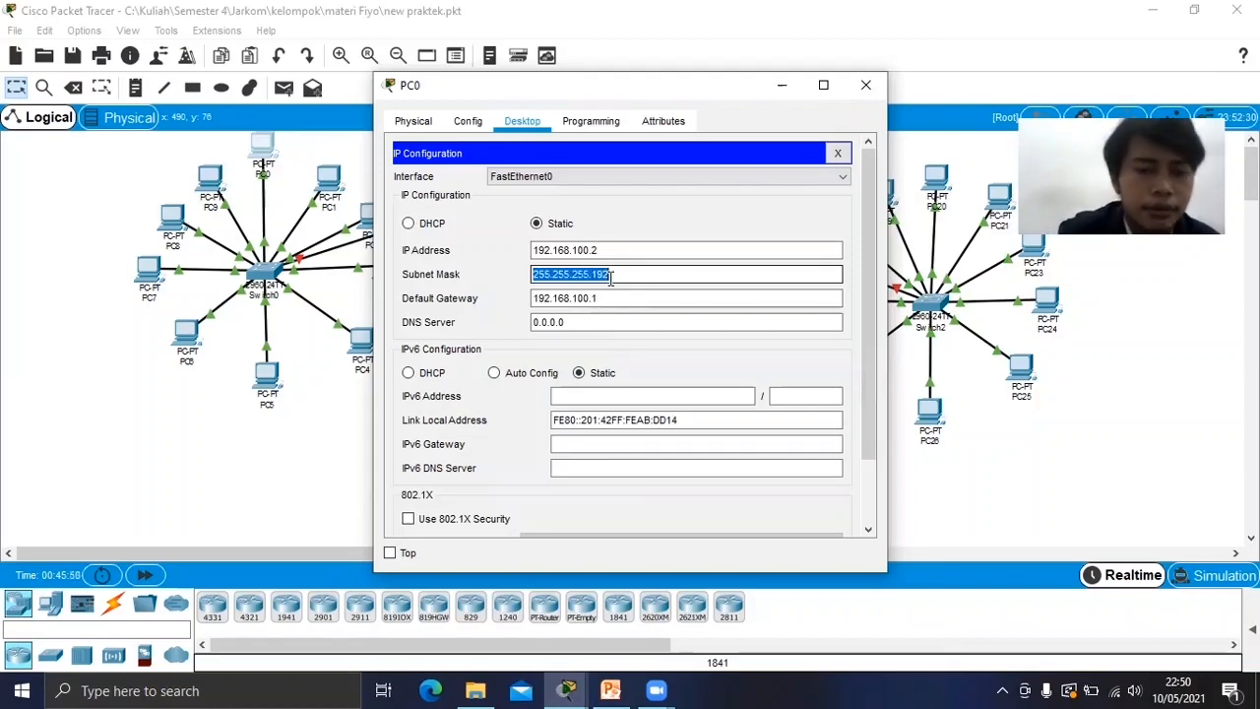
pyautogui.click(862, 88)
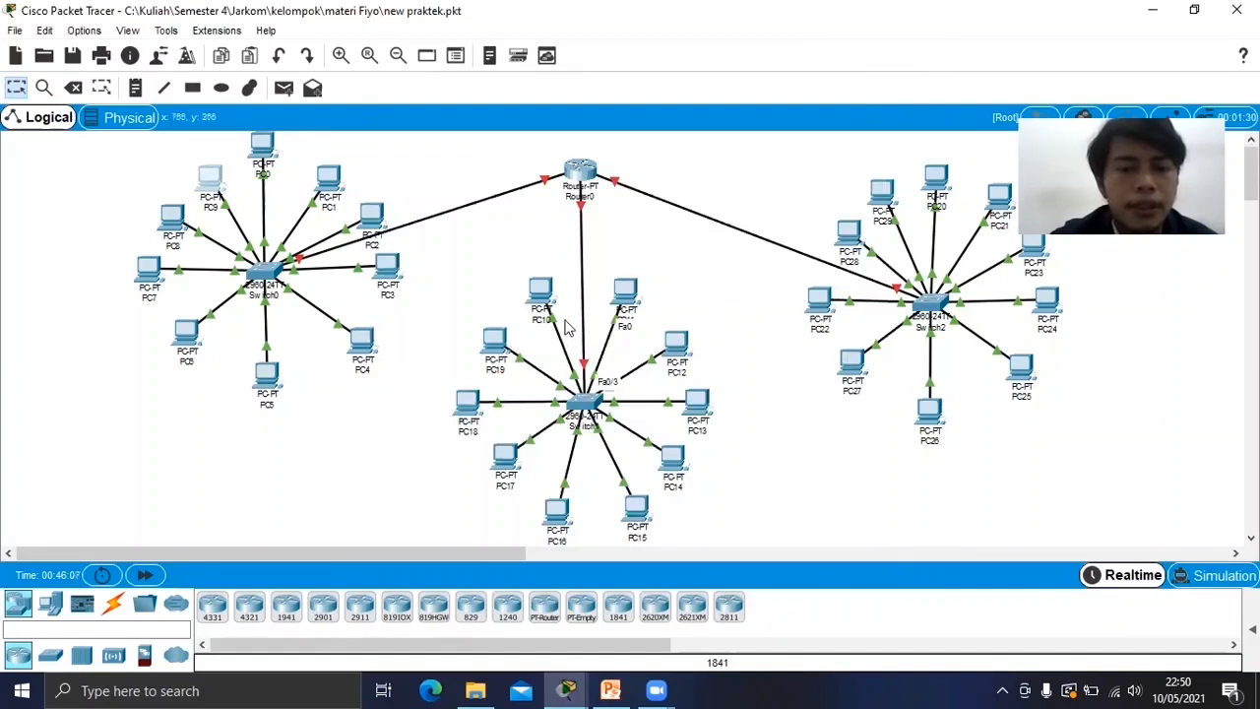
# Set the subnet mask of PC10 to 255.255.255.192 in its IP configuration and close the window.
pyautogui.click(540, 292)
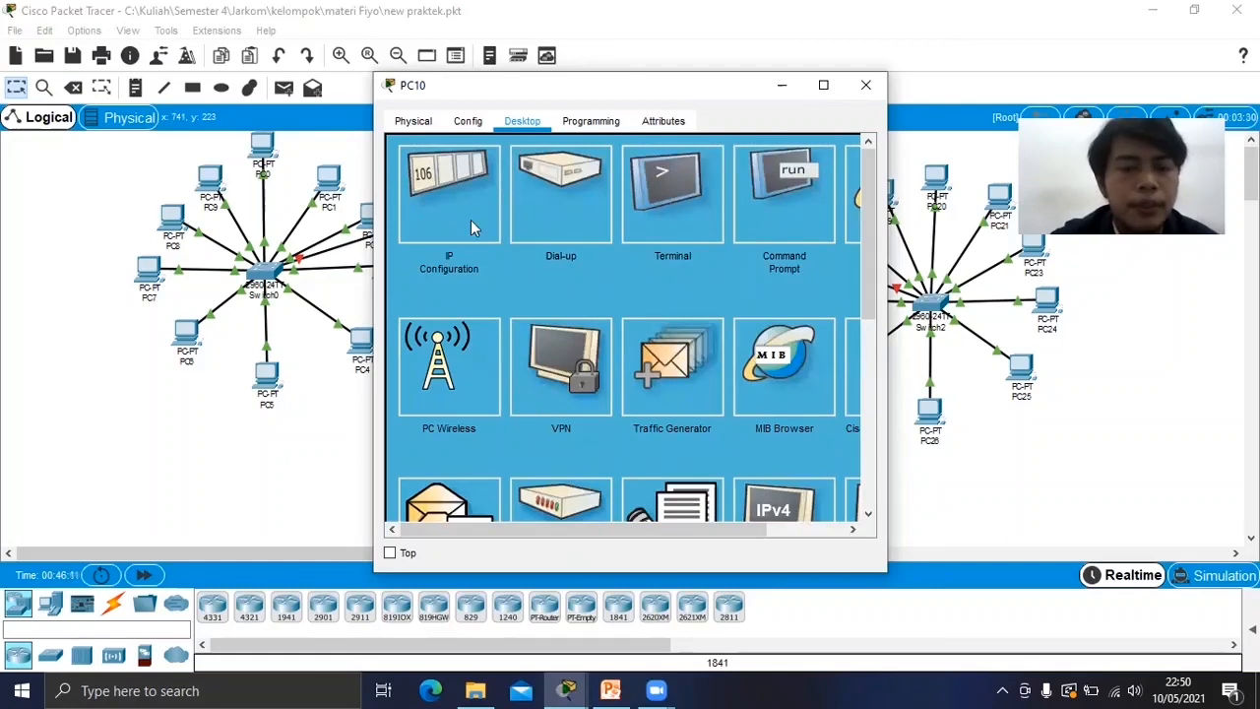
pyautogui.click(470, 220)
pyautogui.click(591, 274)
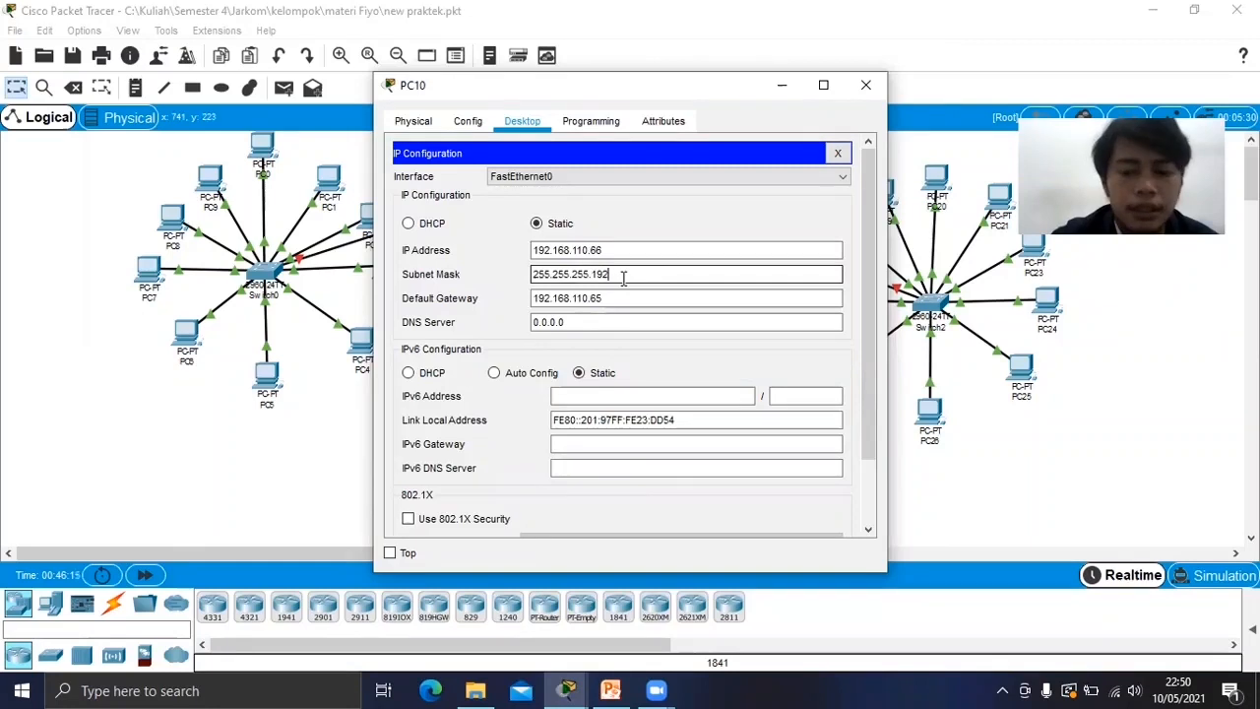
pyautogui.hotkey('ctrl', 'a')
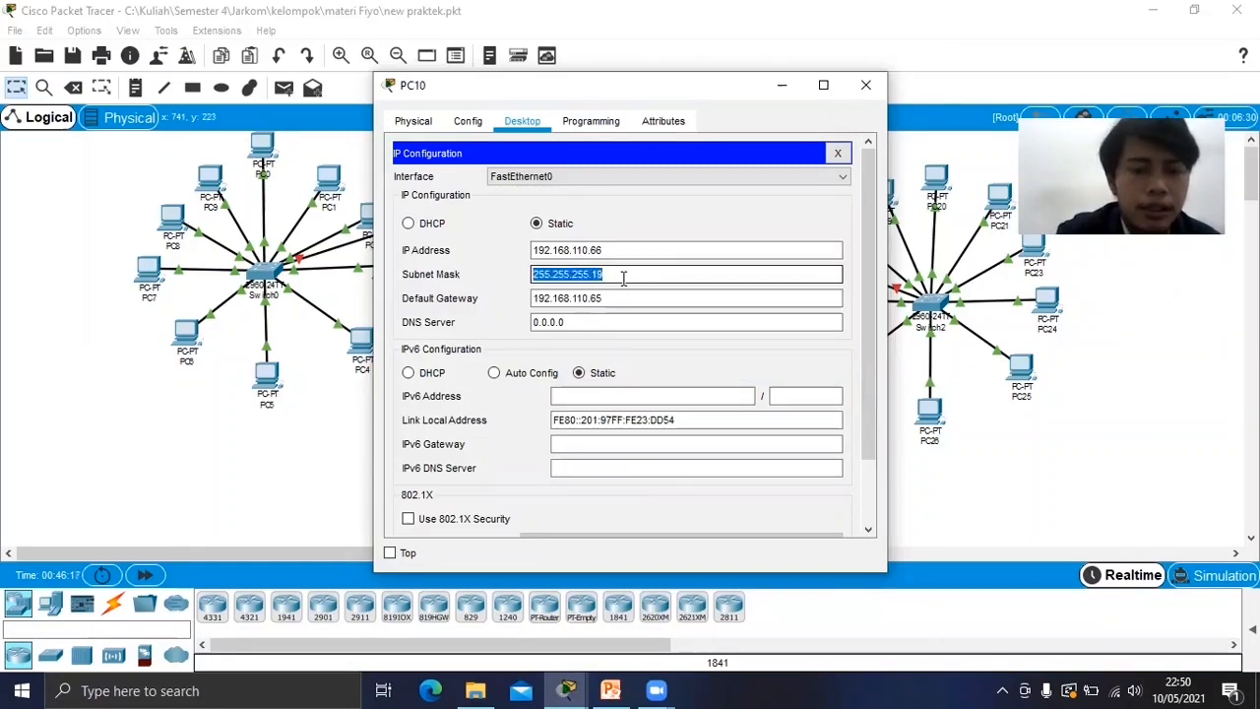
pyautogui.click(624, 277)
pyautogui.write('2')
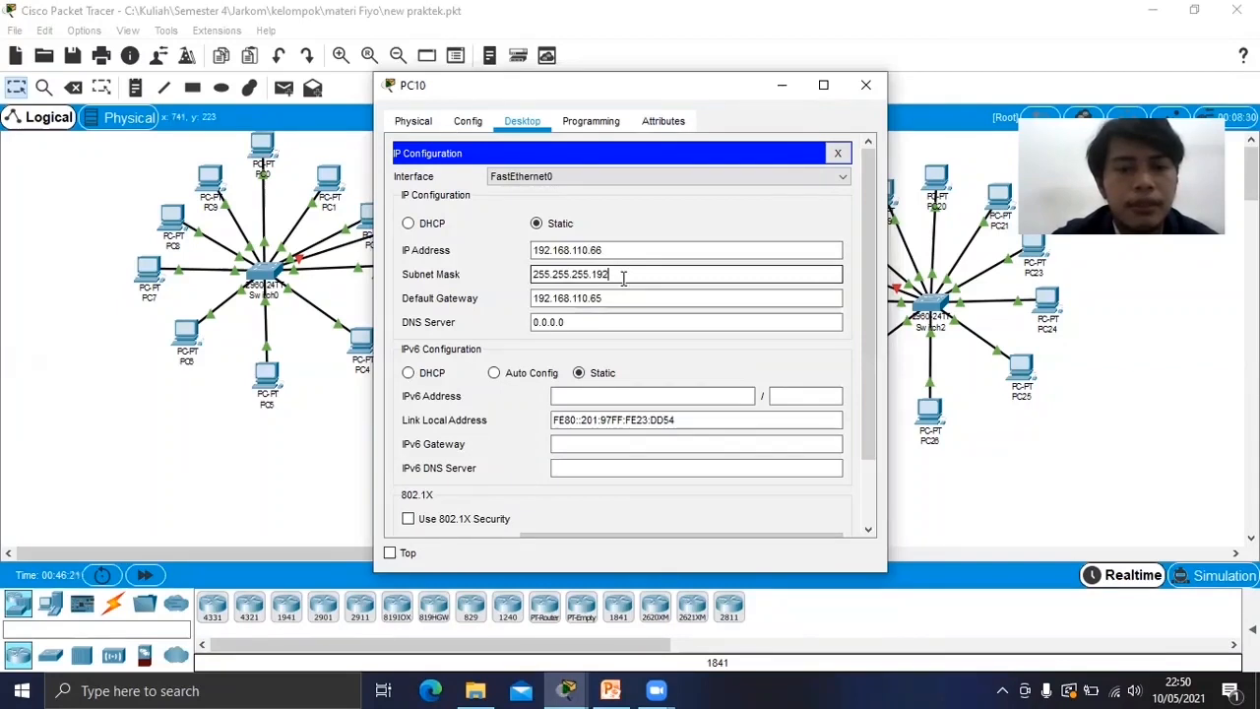
pyautogui.click(861, 87)
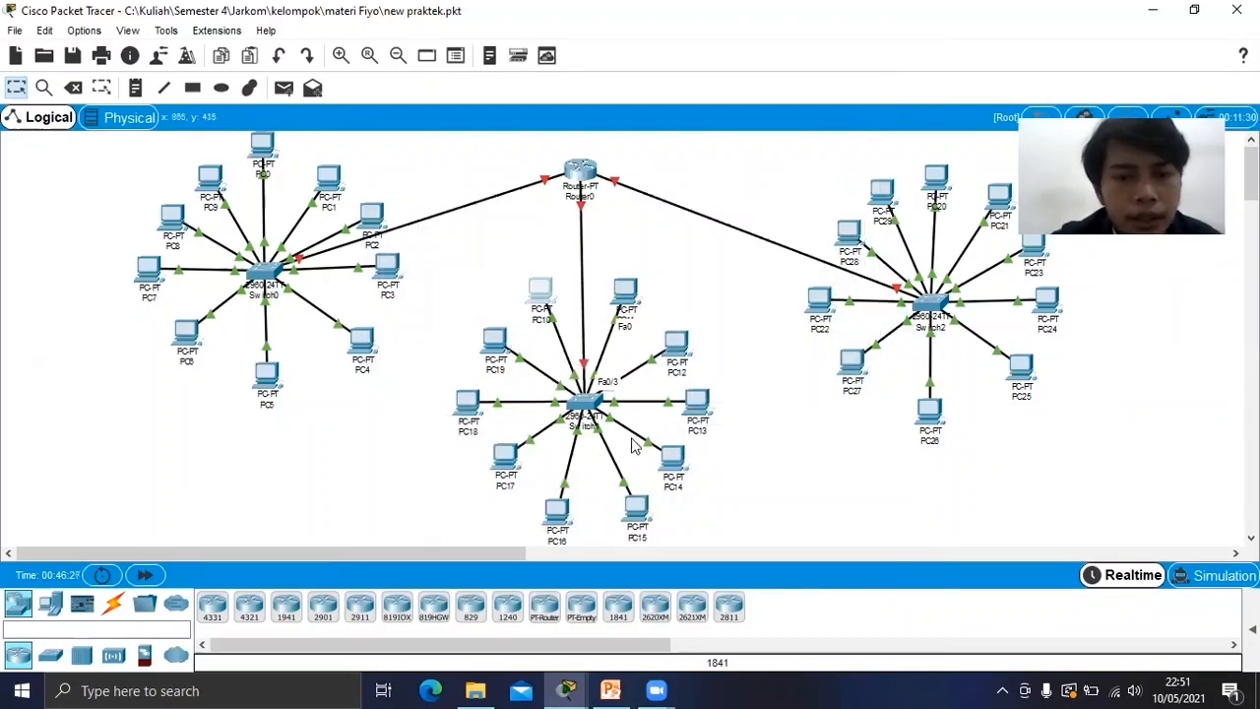
pyautogui.click(506, 349)
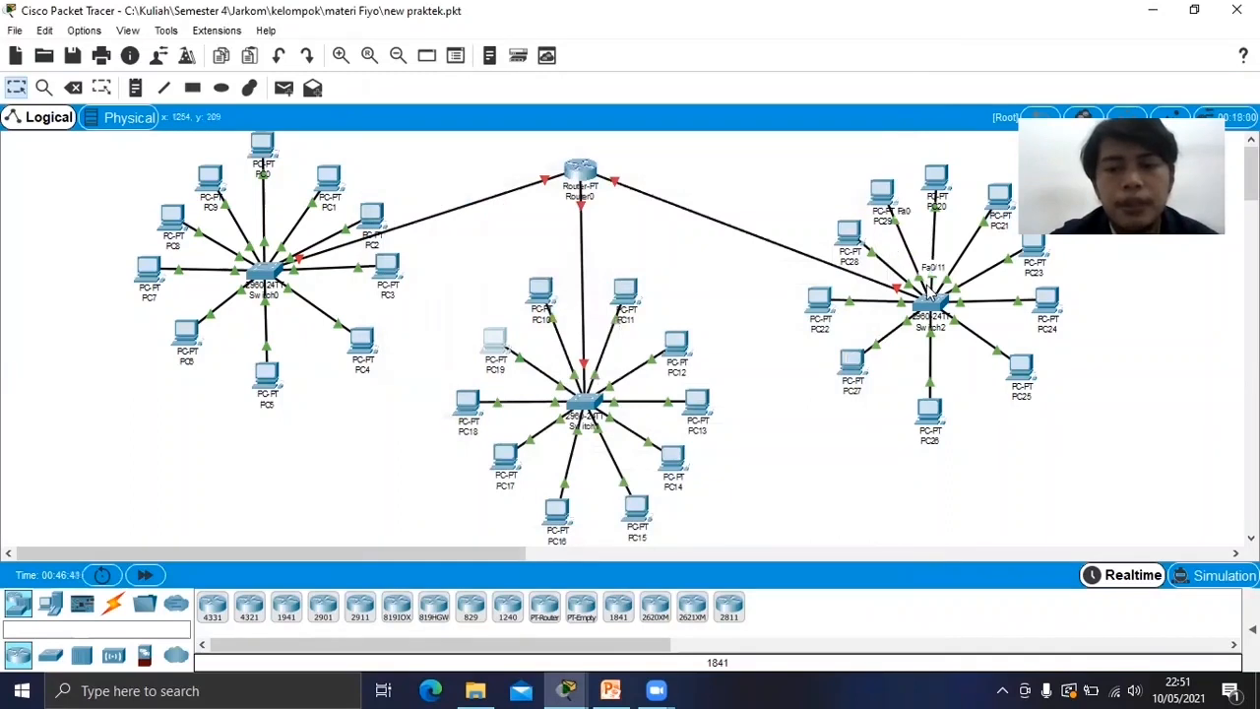
# Replace PC20's subnet mask with the copied 255.255.255.192 and close its window.
pyautogui.click(944, 179)
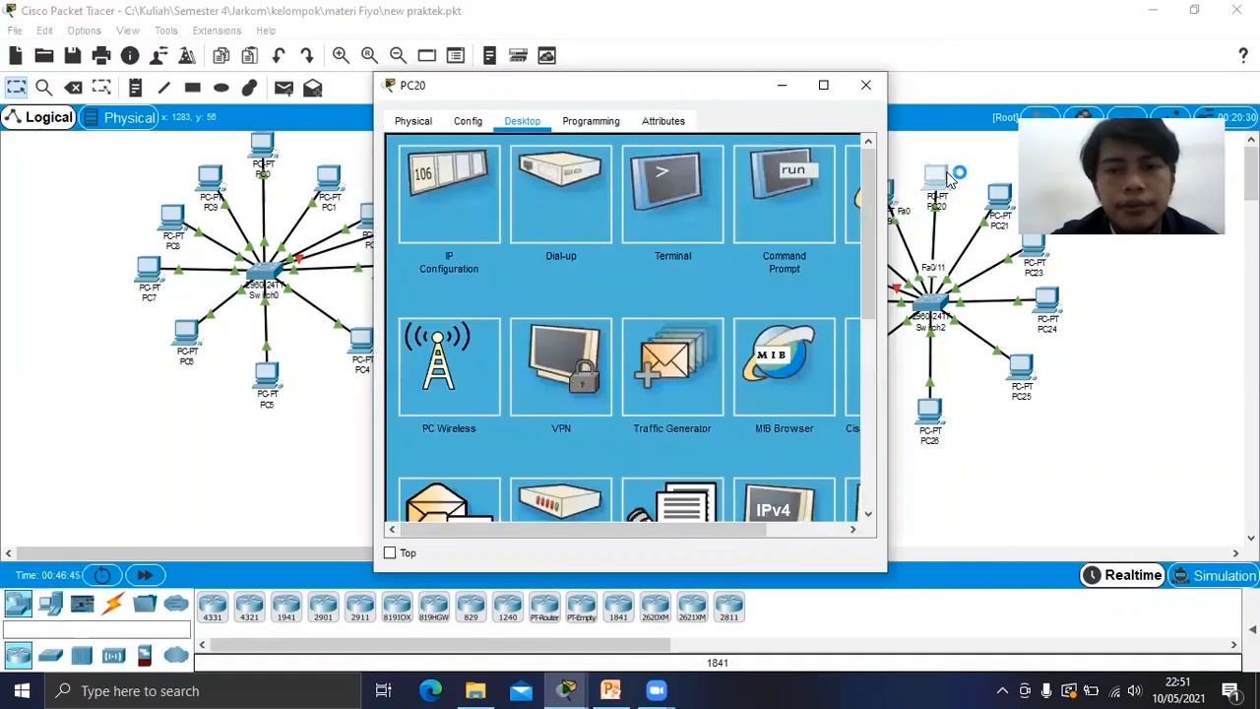
pyautogui.click(476, 194)
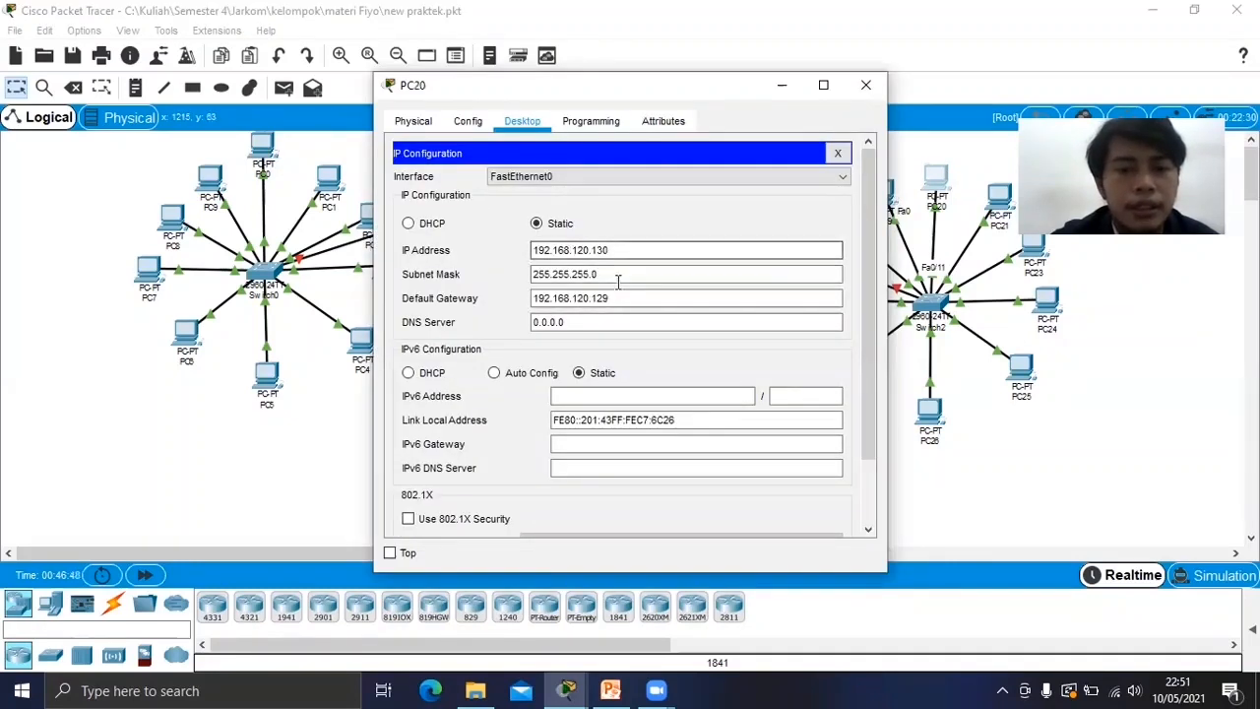
pyautogui.click(610, 273)
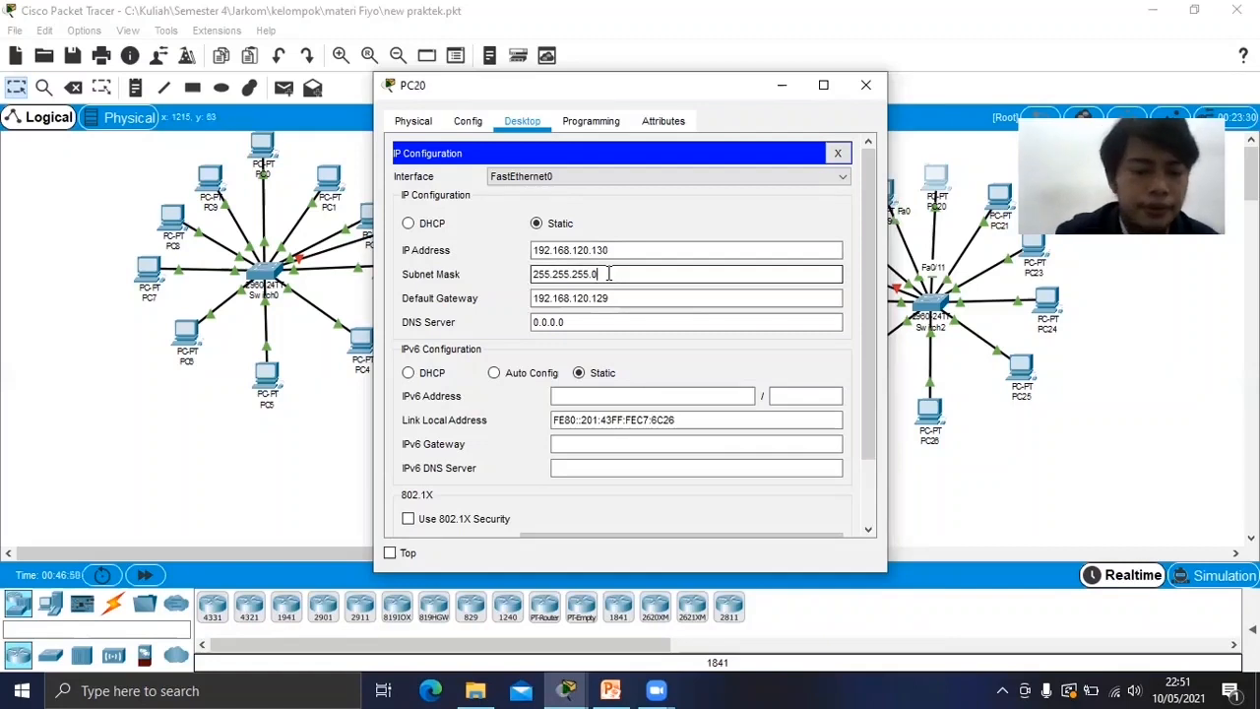
pyautogui.doubleClick(609, 274)
pyautogui.hotkey('ctrl', 'v')
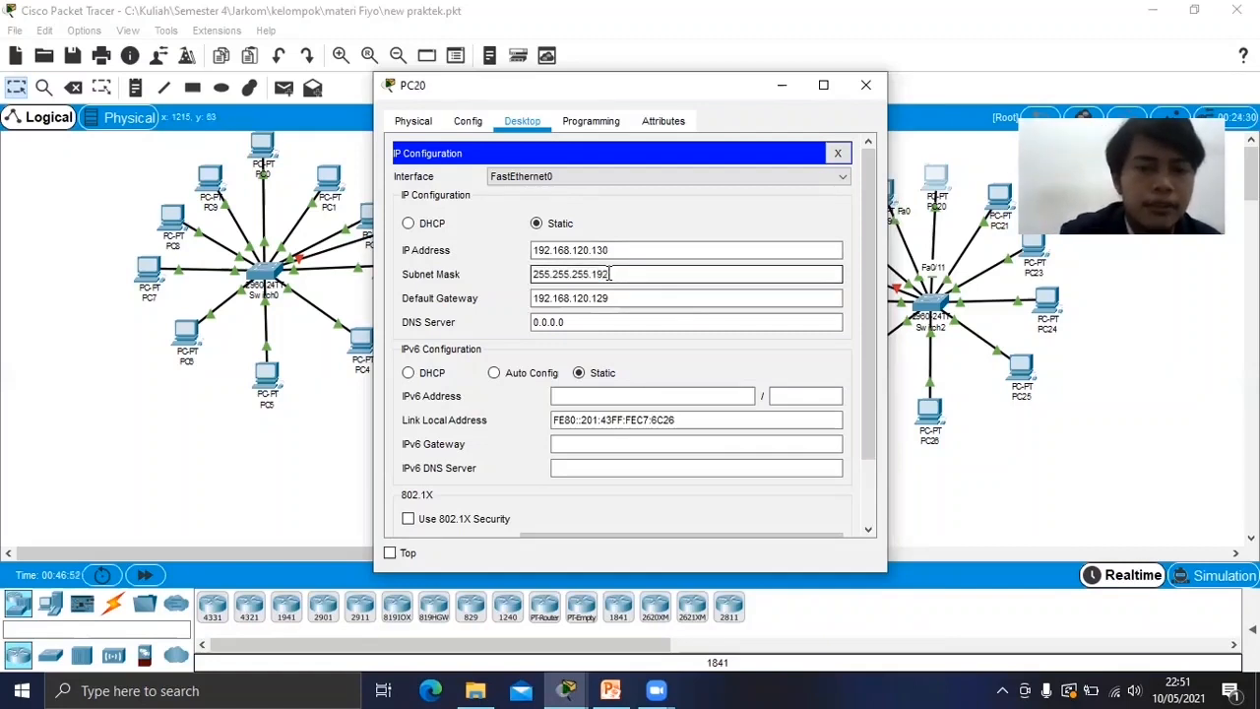
pyautogui.click(865, 84)
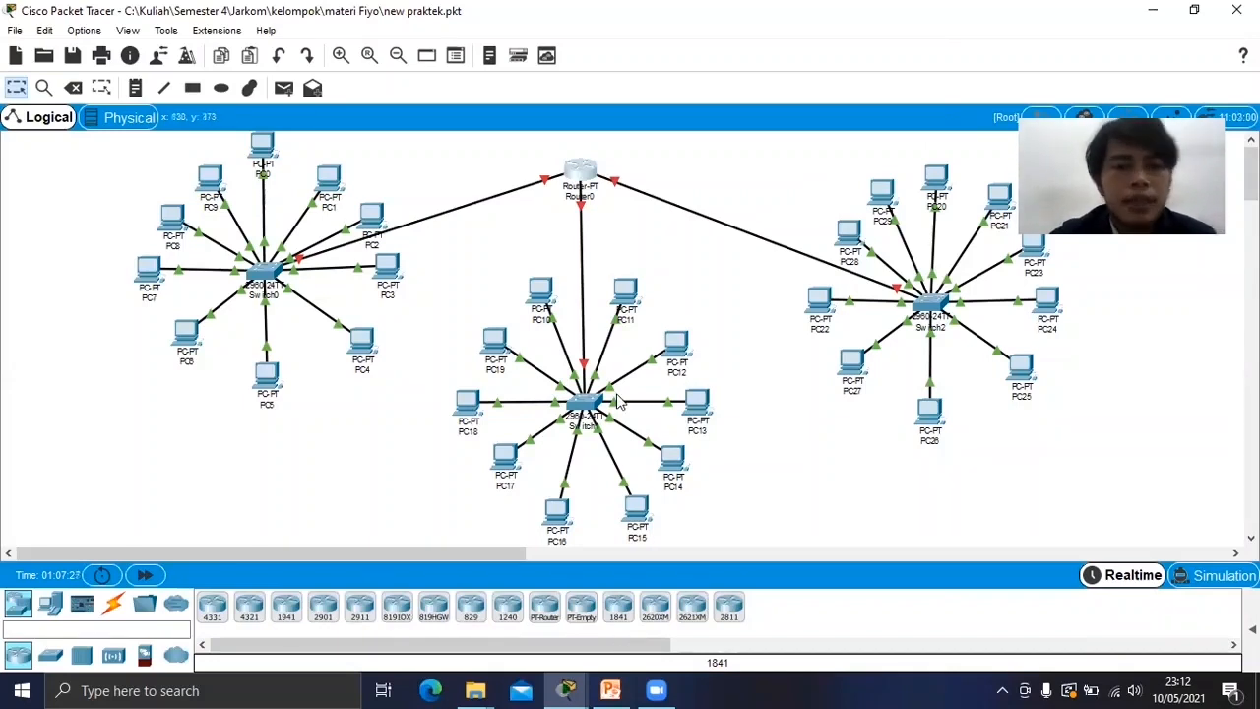
# Configure Router0's FastEthernet0/0 interface with IP address 192.168.100.1 and subnet mask 255.255.255.192.
pyautogui.click(583, 173)
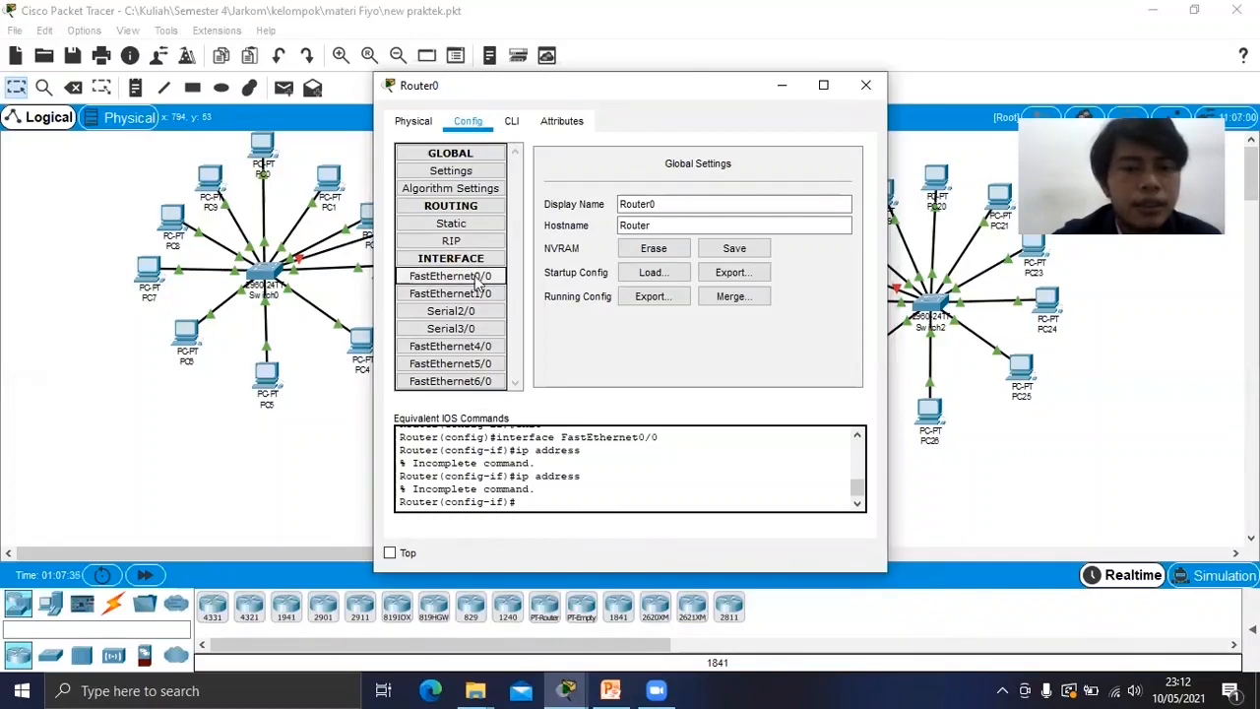
pyautogui.click(426, 281)
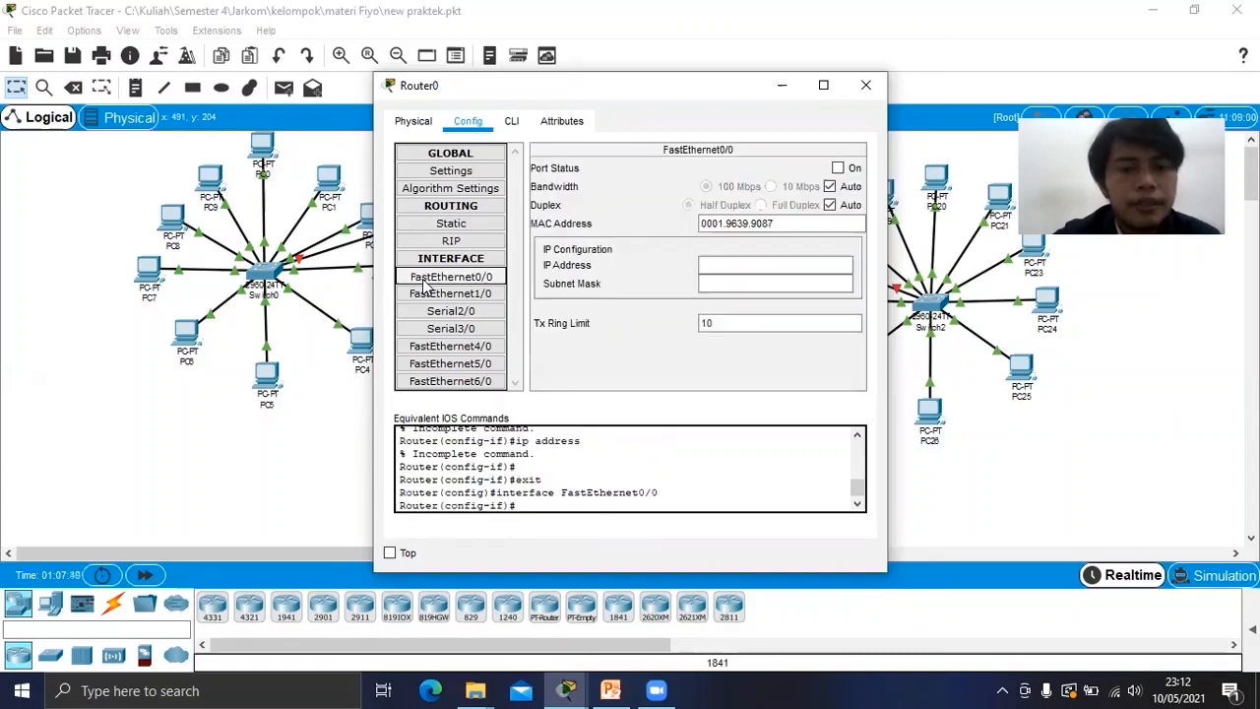
pyautogui.click(714, 264)
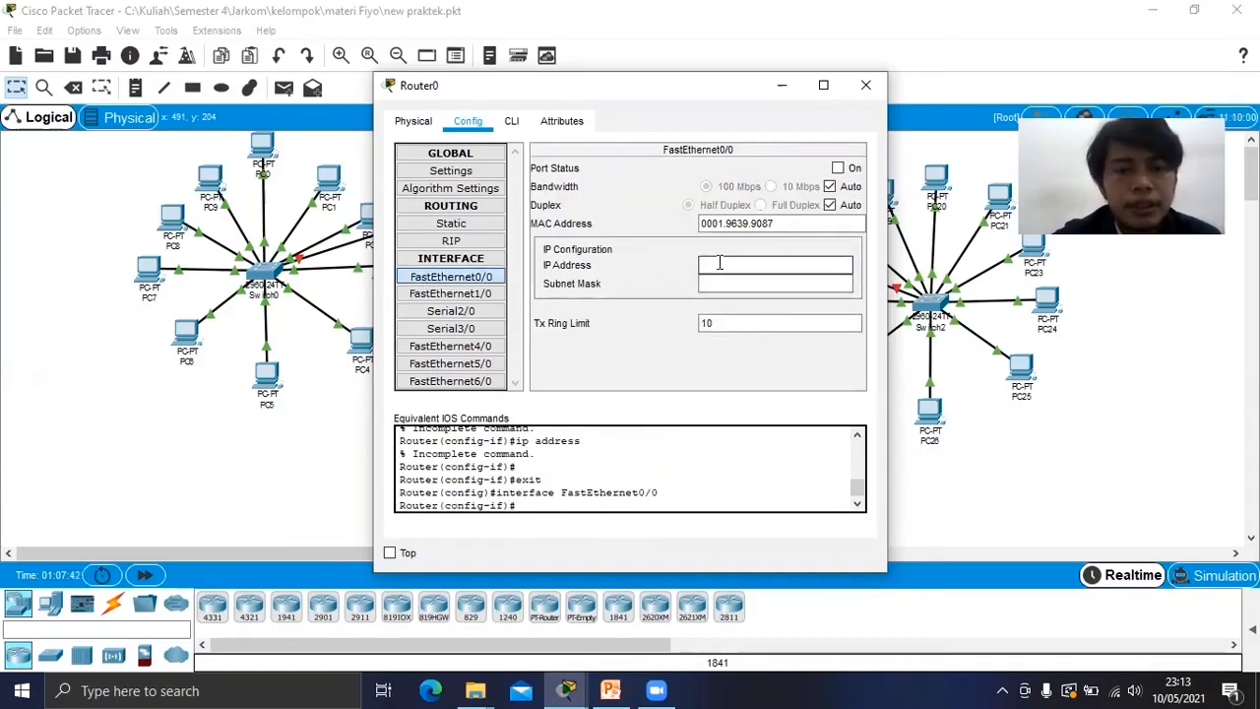
pyautogui.write('192')
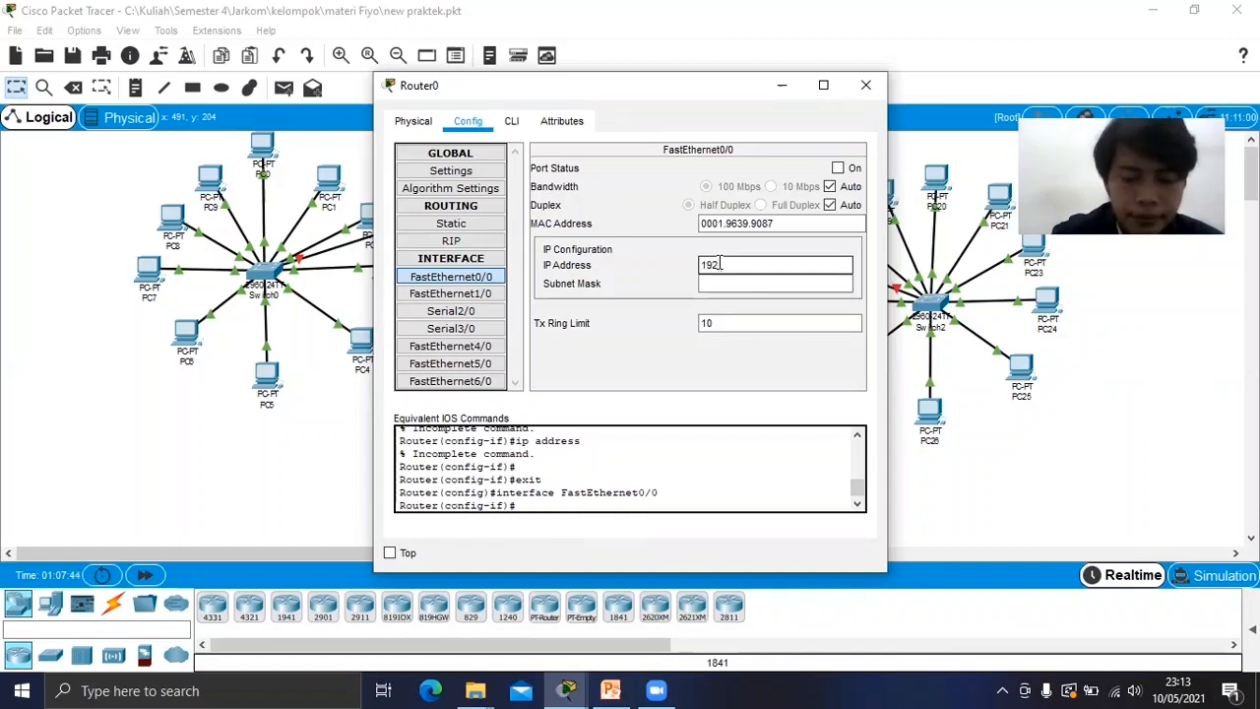
pyautogui.write('.168.100.1')
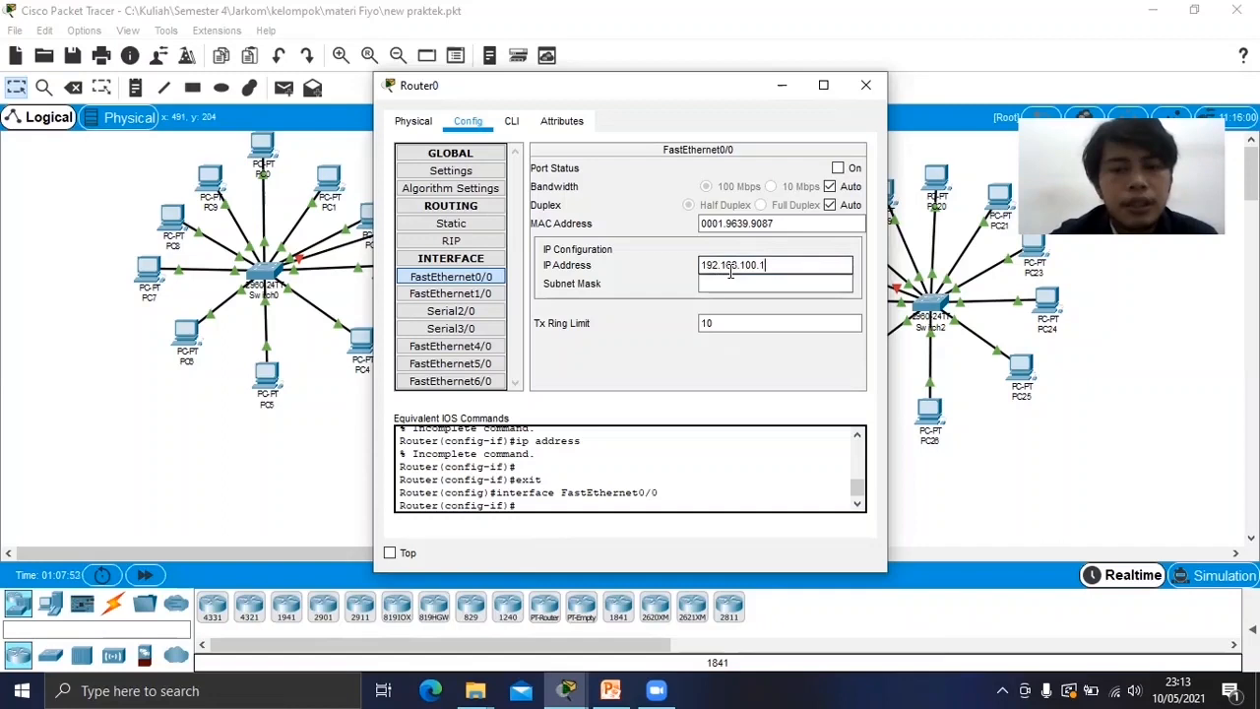
pyautogui.click(736, 283)
pyautogui.click(735, 283)
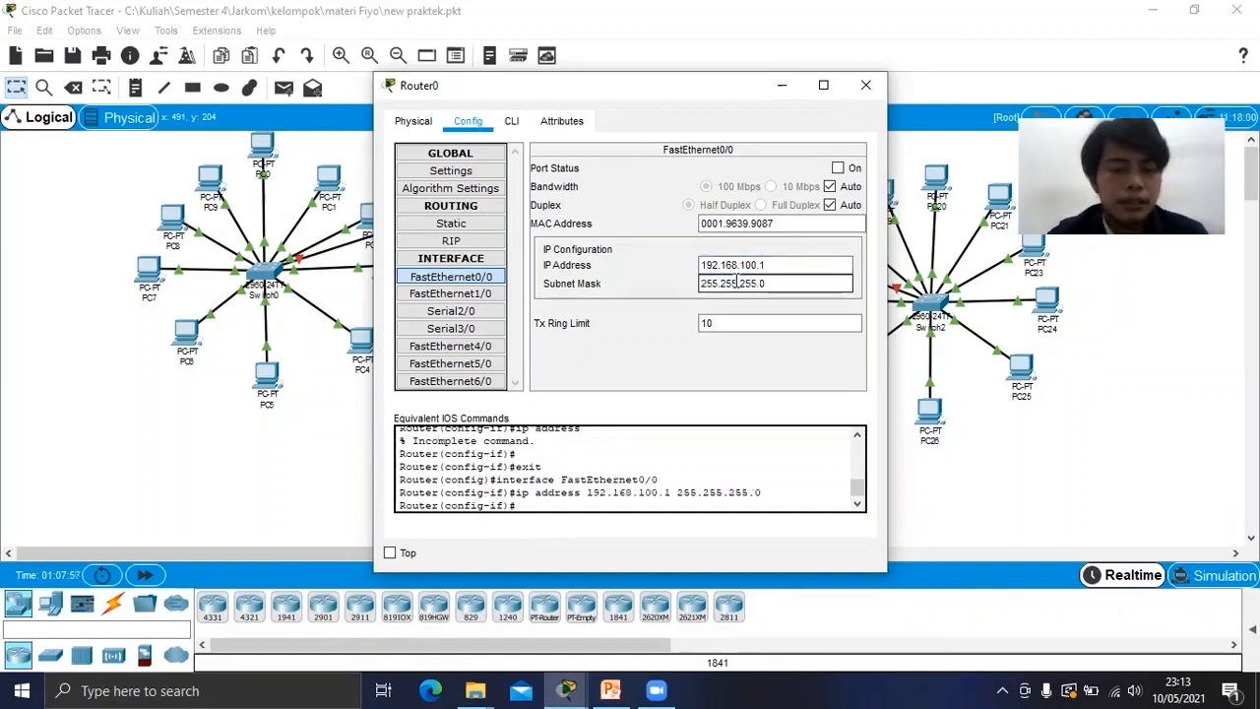
pyautogui.doubleClick(735, 283)
pyautogui.hotkey('ctrl', 'v')
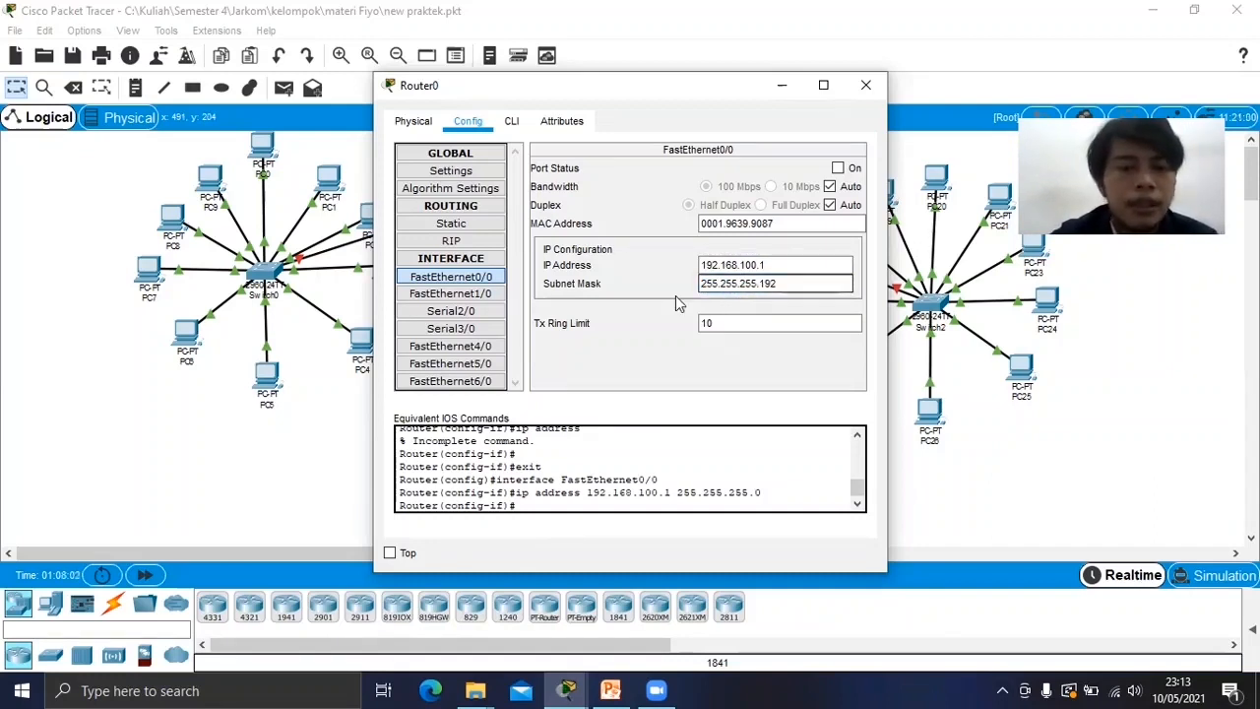
# Configure Router0's FastEthernet1/0 interface with IP address 192.168.110.65 and subnet mask 255.255.255.192.
pyautogui.click(493, 295)
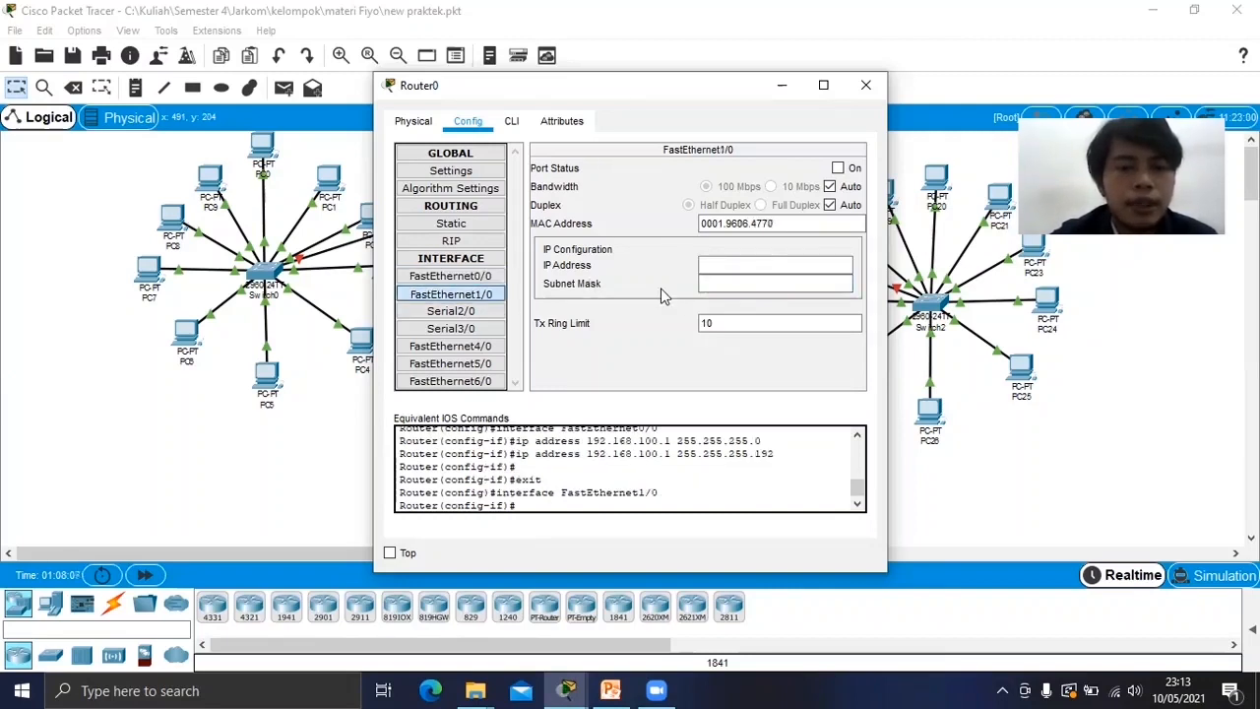
pyautogui.click(717, 268)
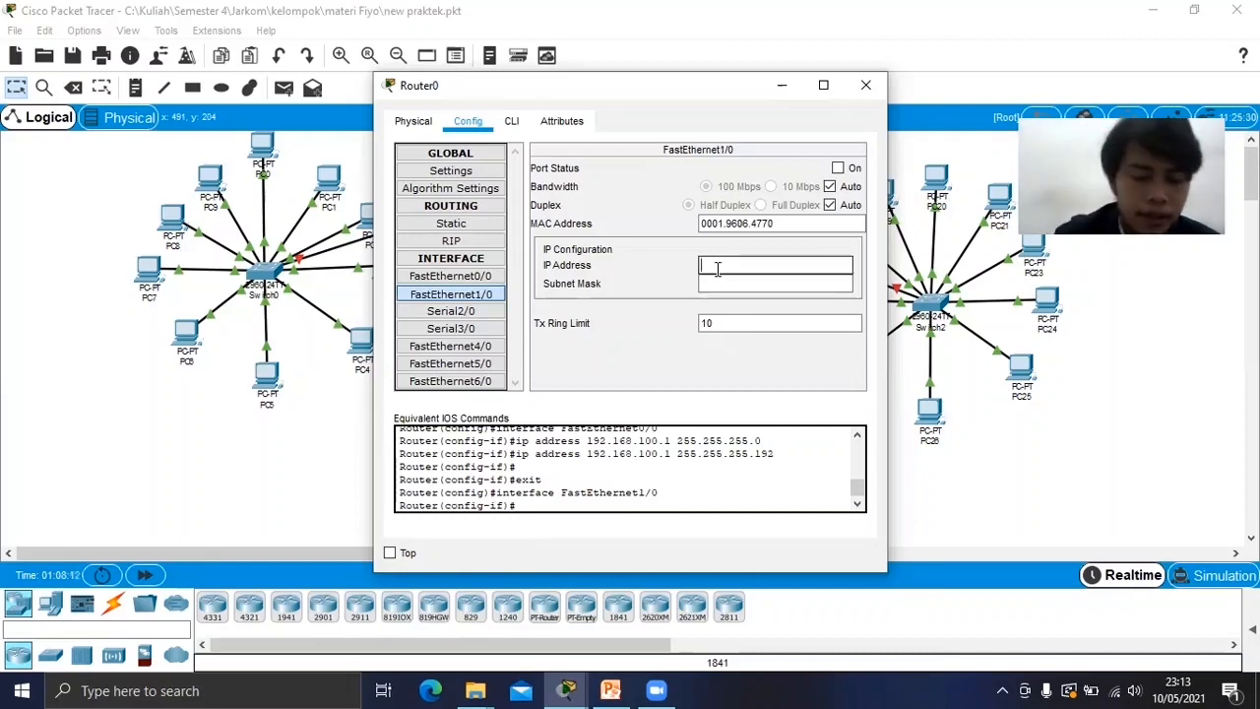
pyautogui.write('192')
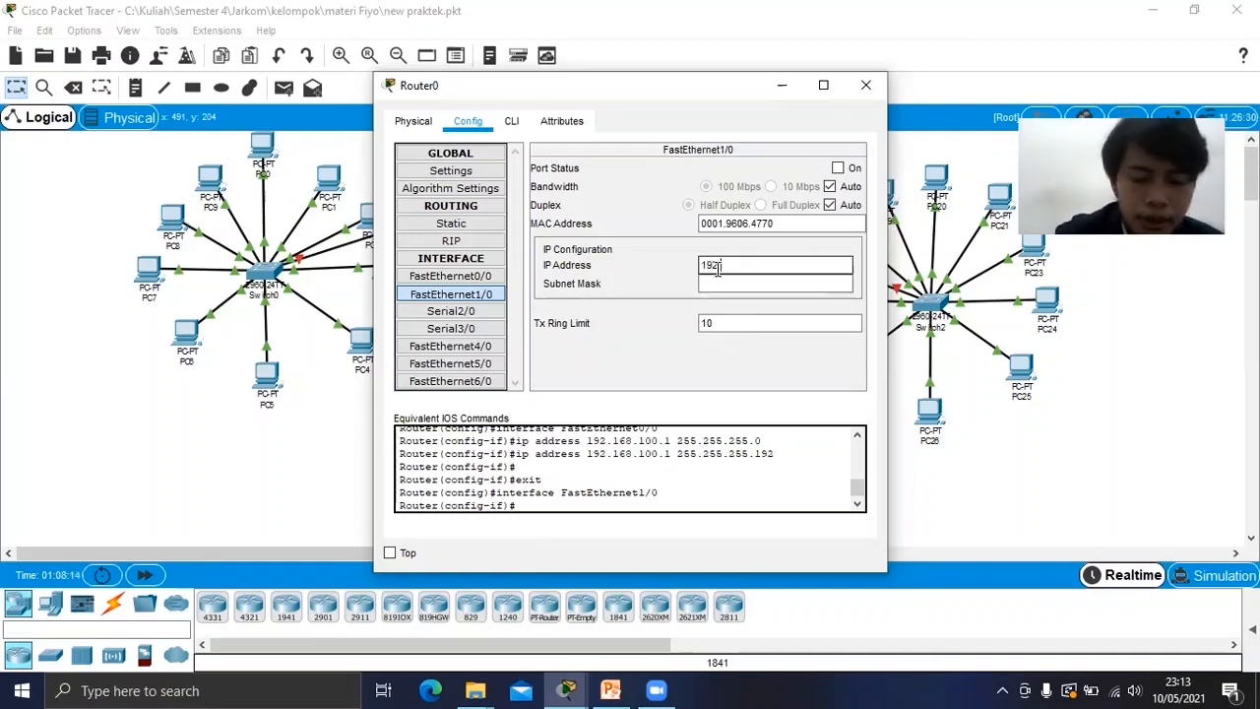
pyautogui.write('.168.110.65')
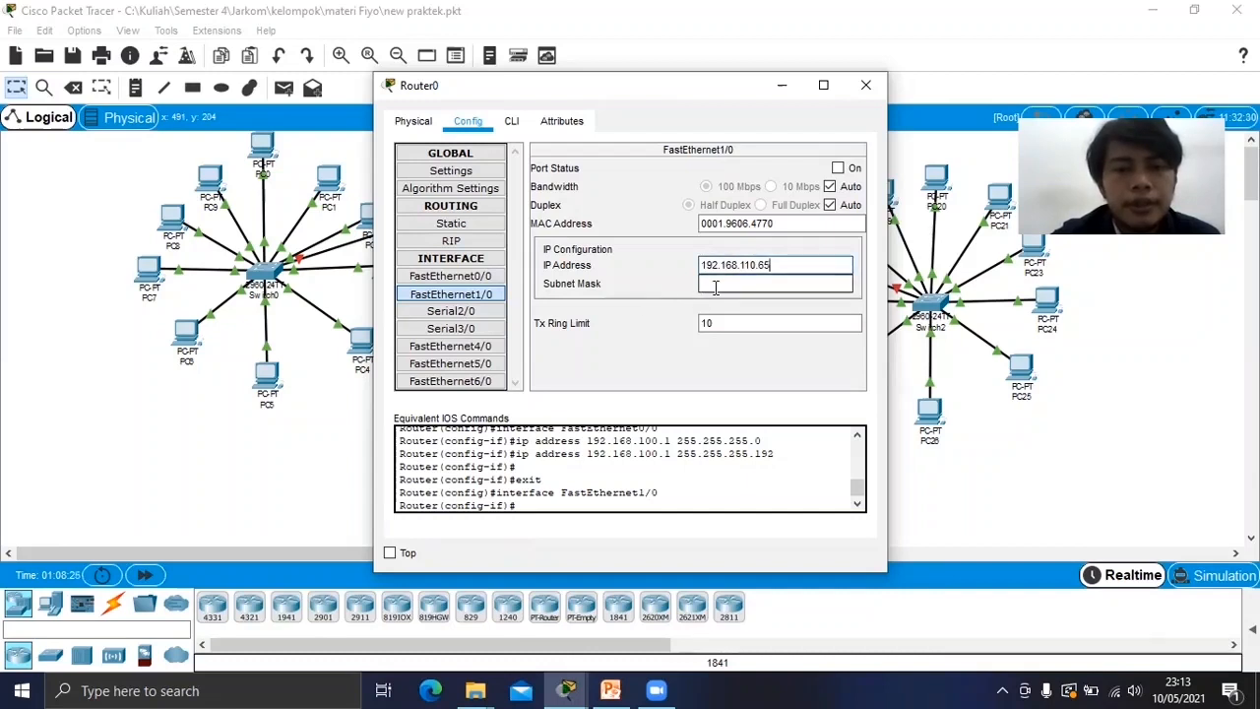
pyautogui.click(718, 286)
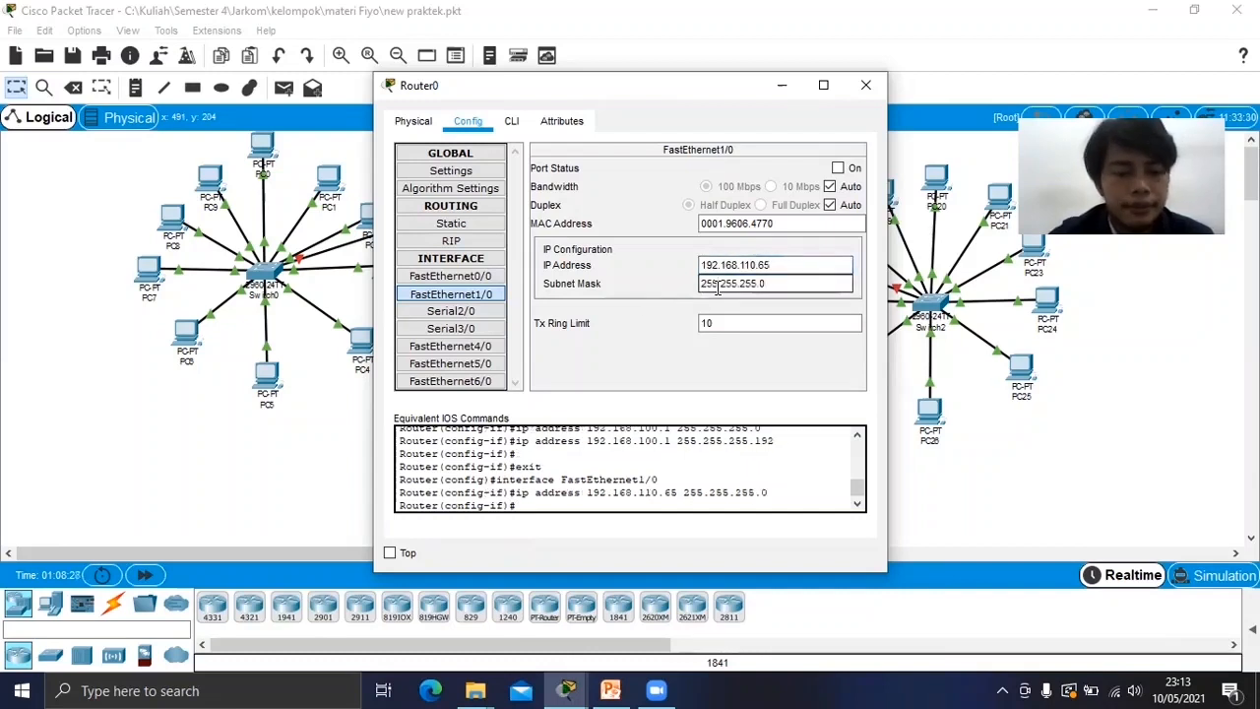
pyautogui.tripleClick(717, 287)
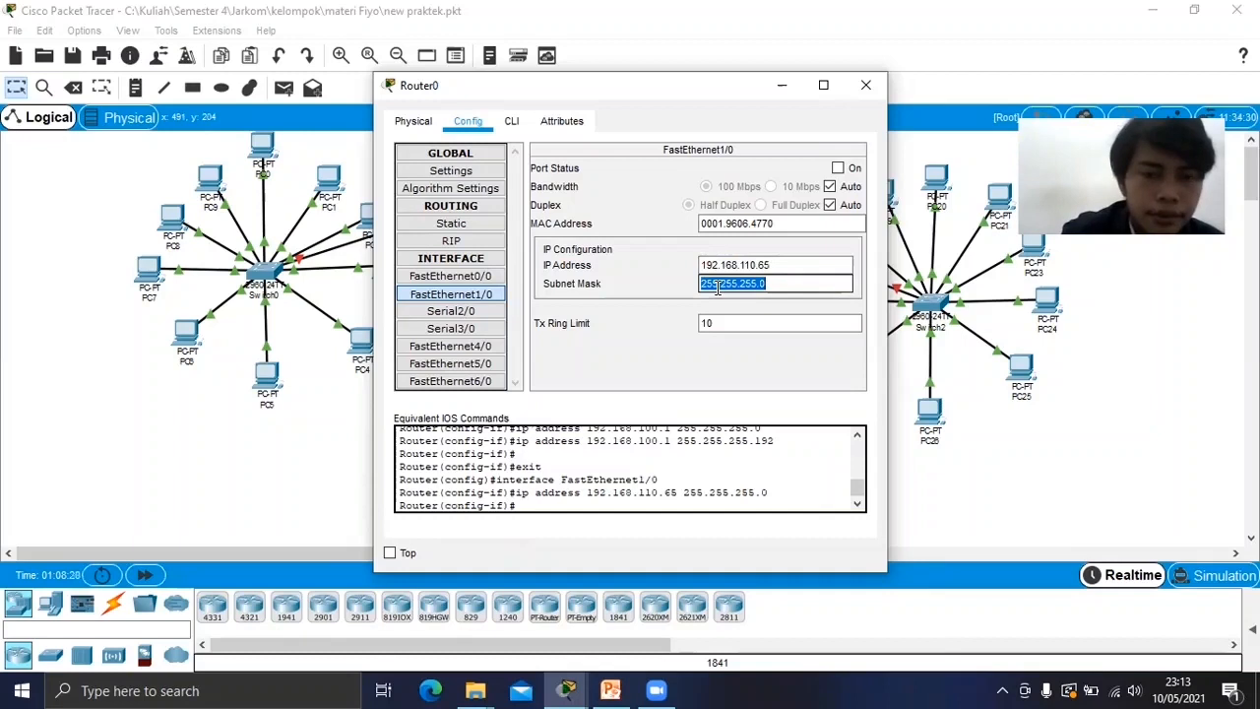
pyautogui.write('255.255.255.192')
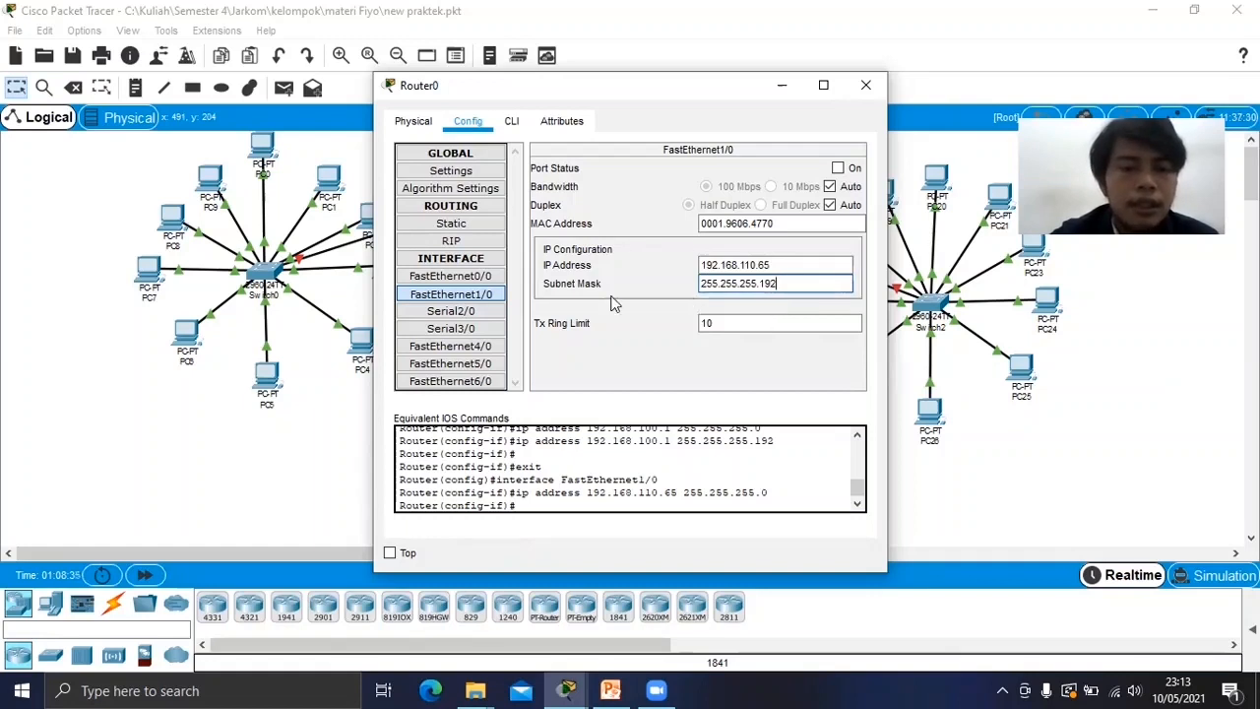
# Configure Router0's FastEthernet6/0 interface with IP address 192.168.120.129 and subnet mask 255.255.255.192.
pyautogui.click(489, 385)
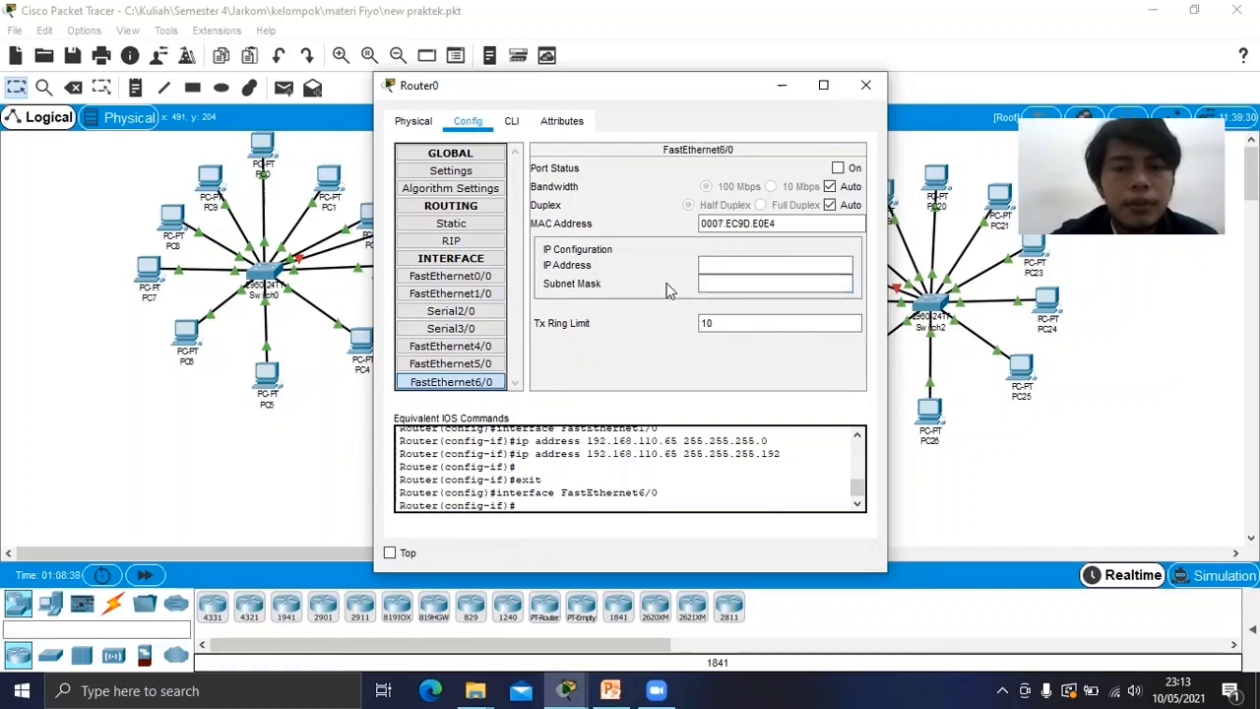
pyautogui.click(717, 263)
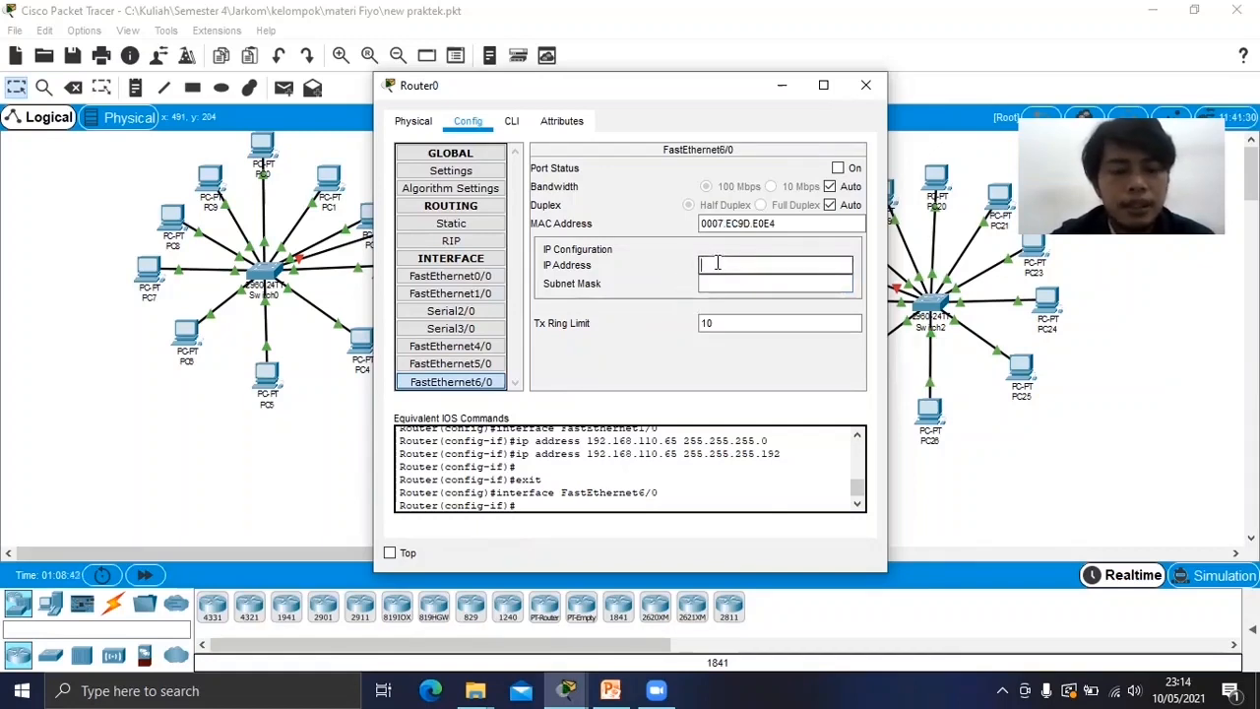
pyautogui.write('192')
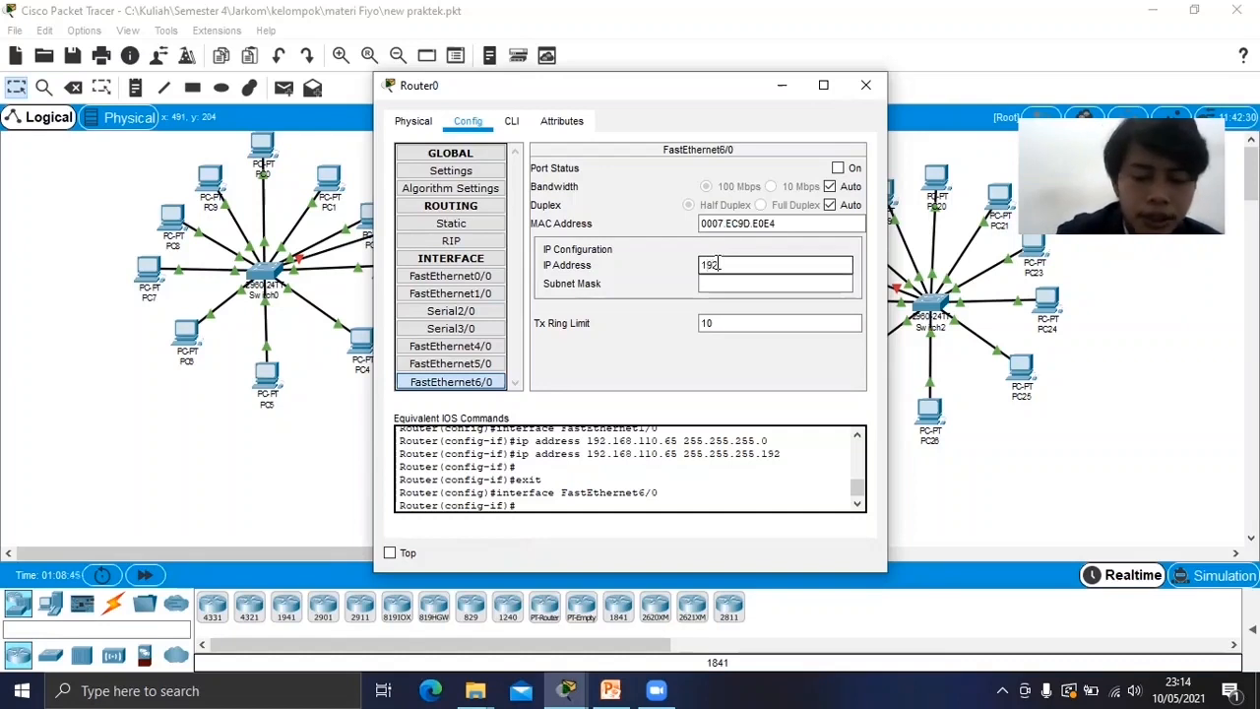
pyautogui.write('.168')
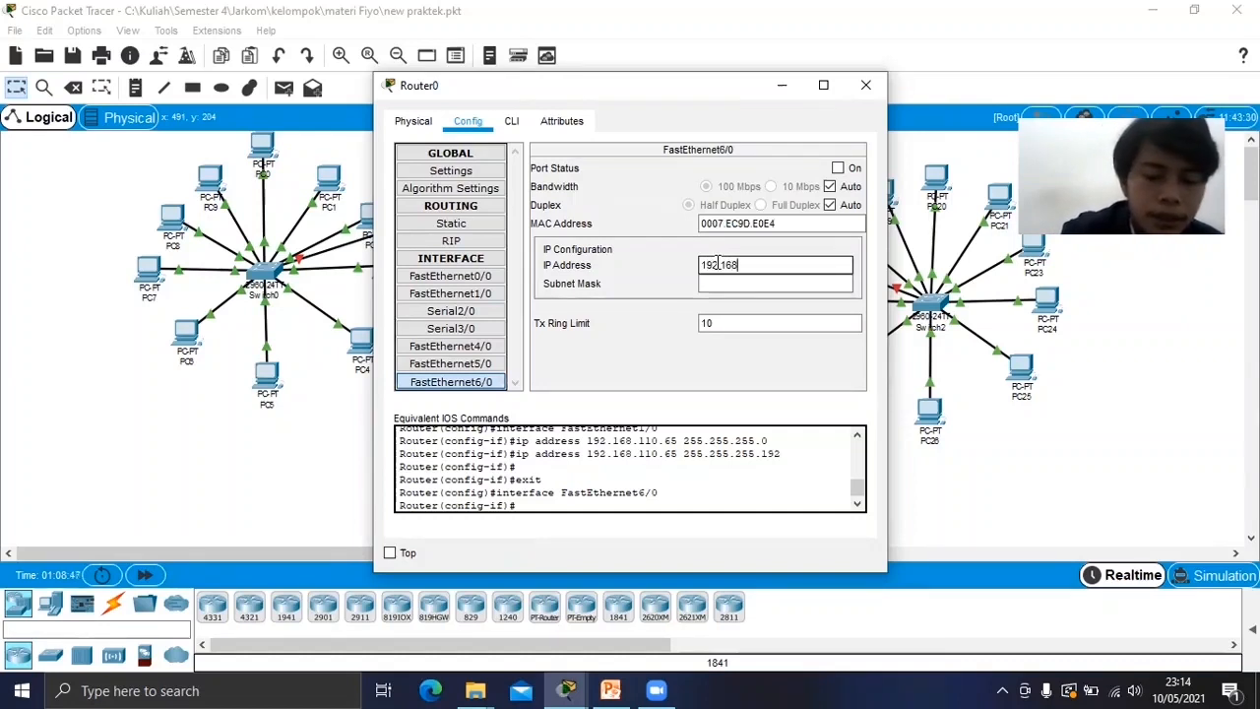
pyautogui.write('.120')
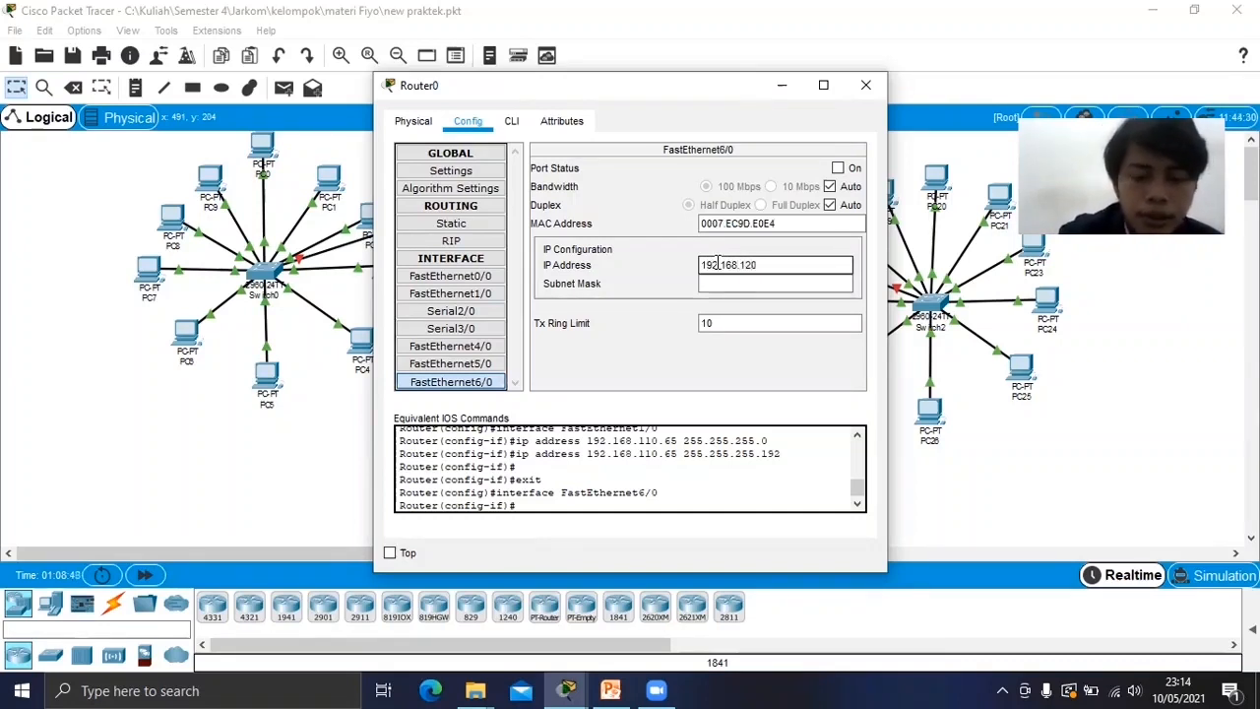
pyautogui.write('.12')
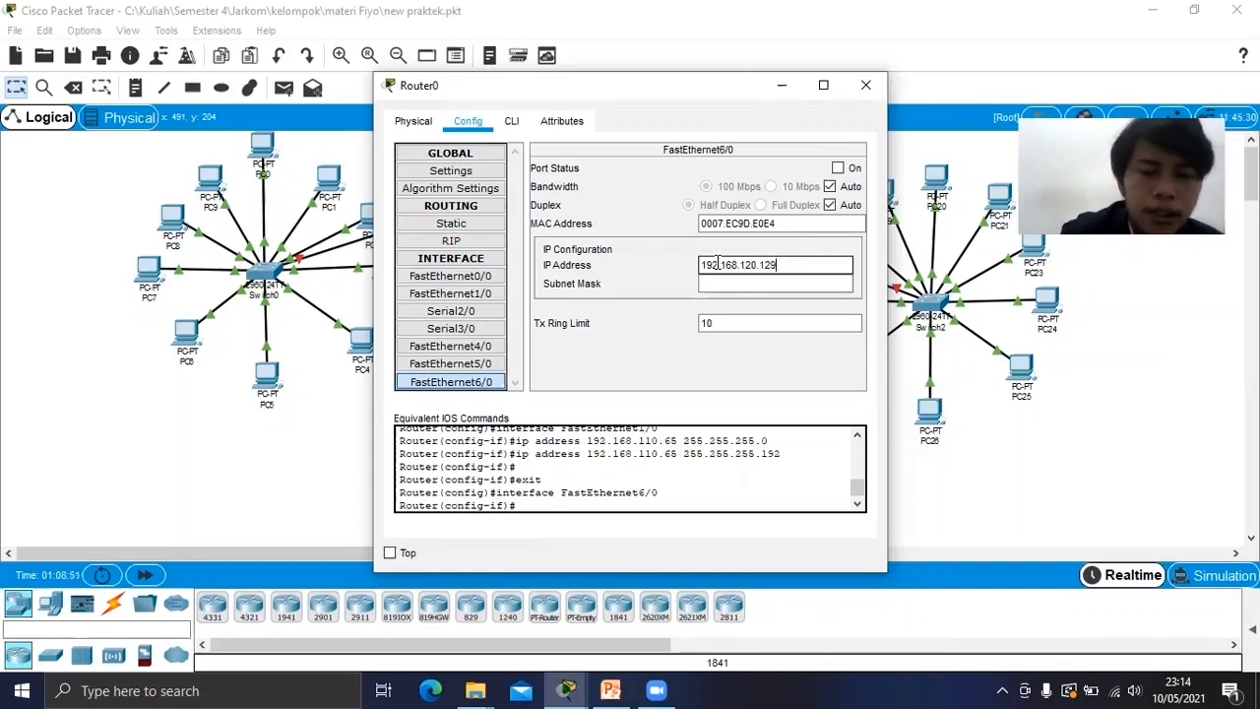
pyautogui.write('9')
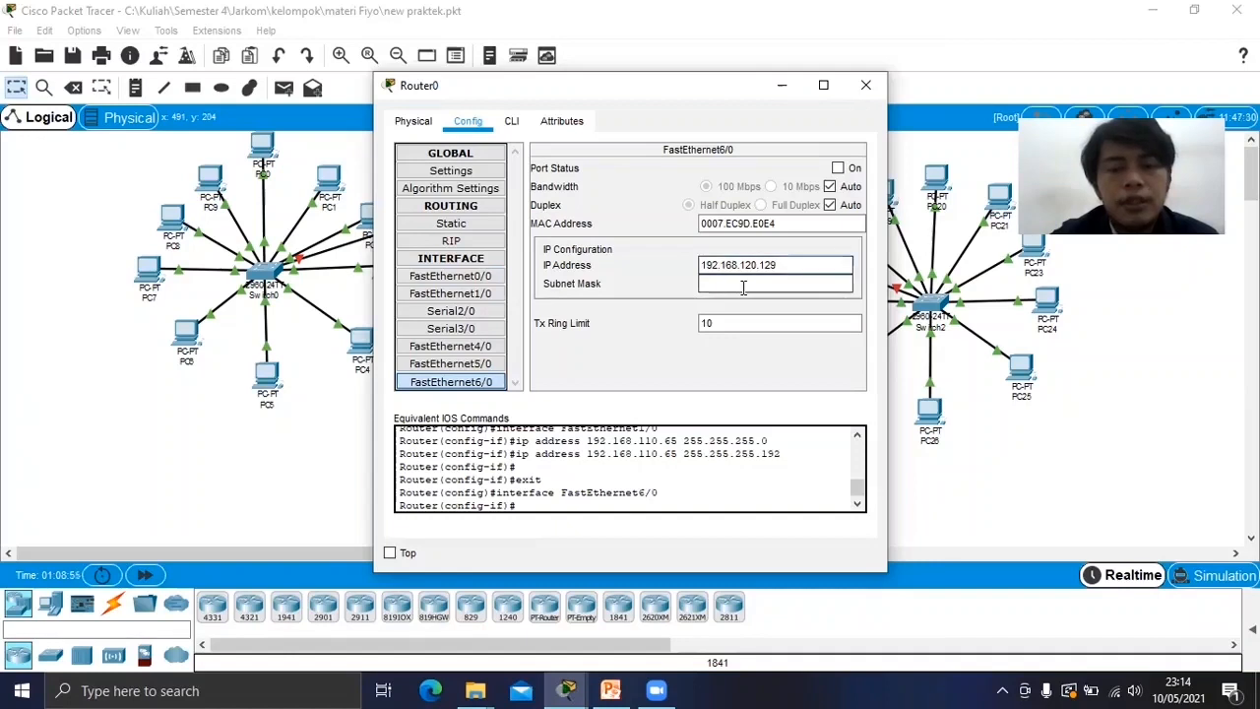
pyautogui.click(719, 284)
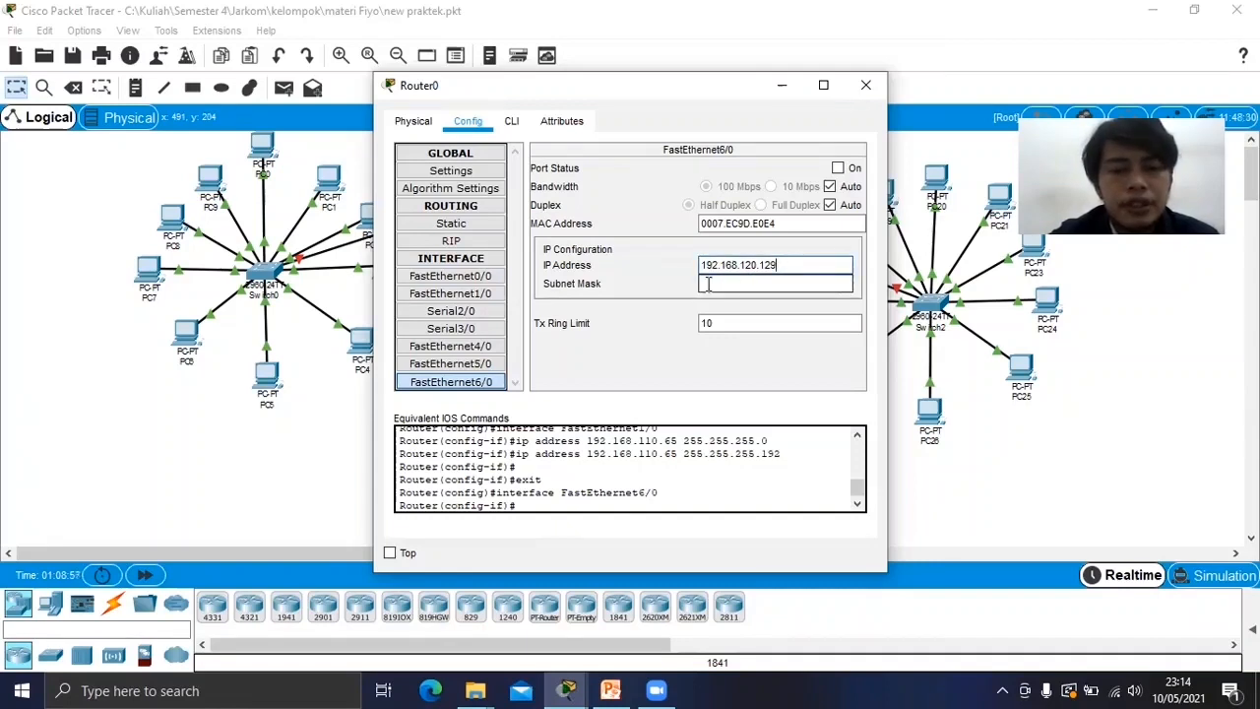
pyautogui.click(720, 284)
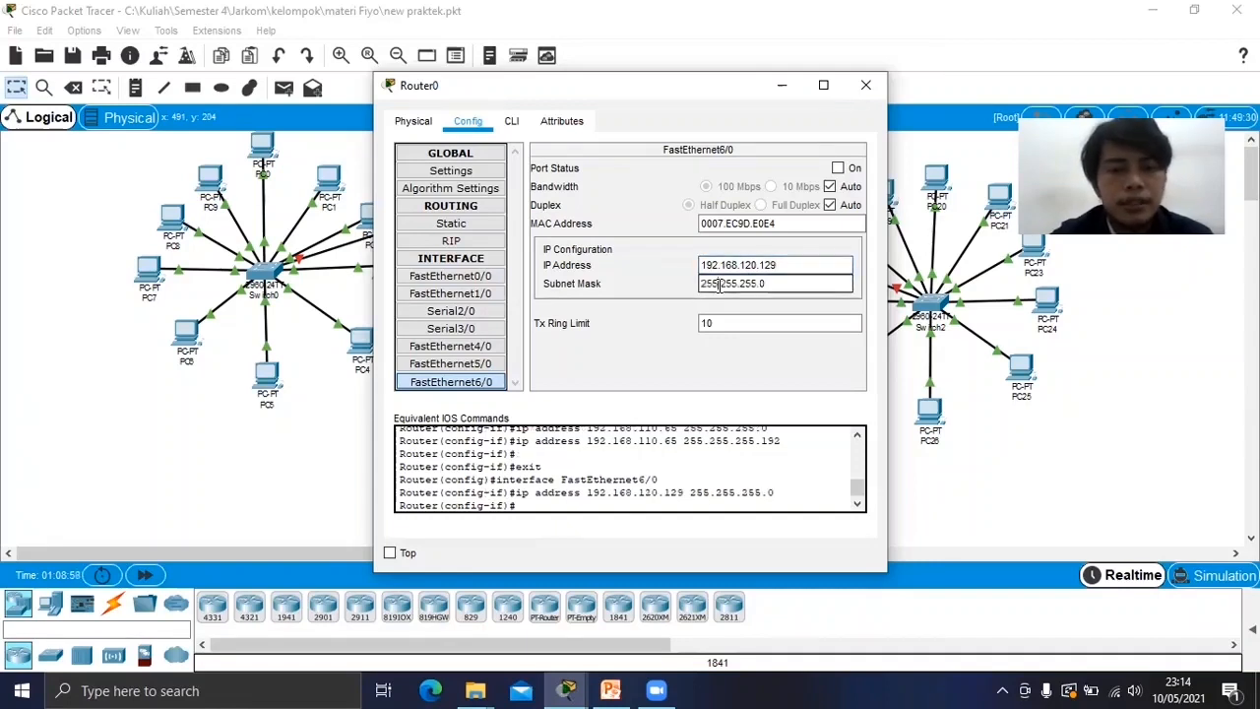
pyautogui.doubleClick(720, 285)
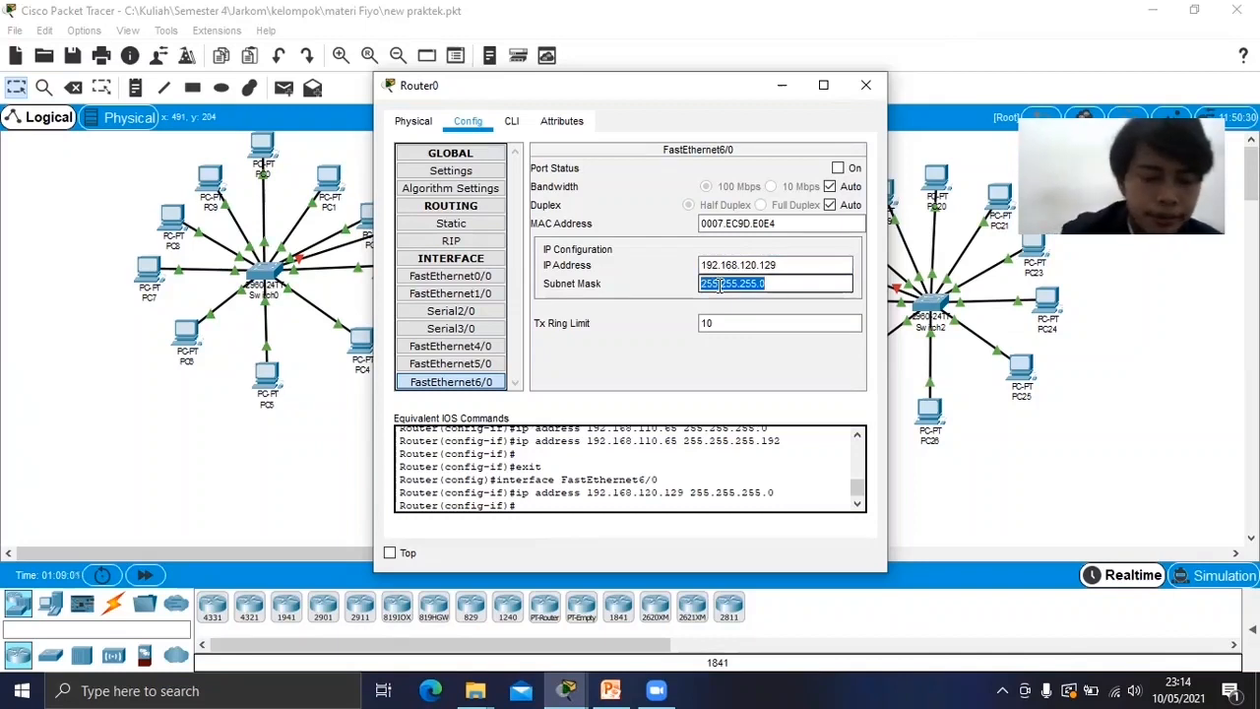
pyautogui.write('255.255.255.192')
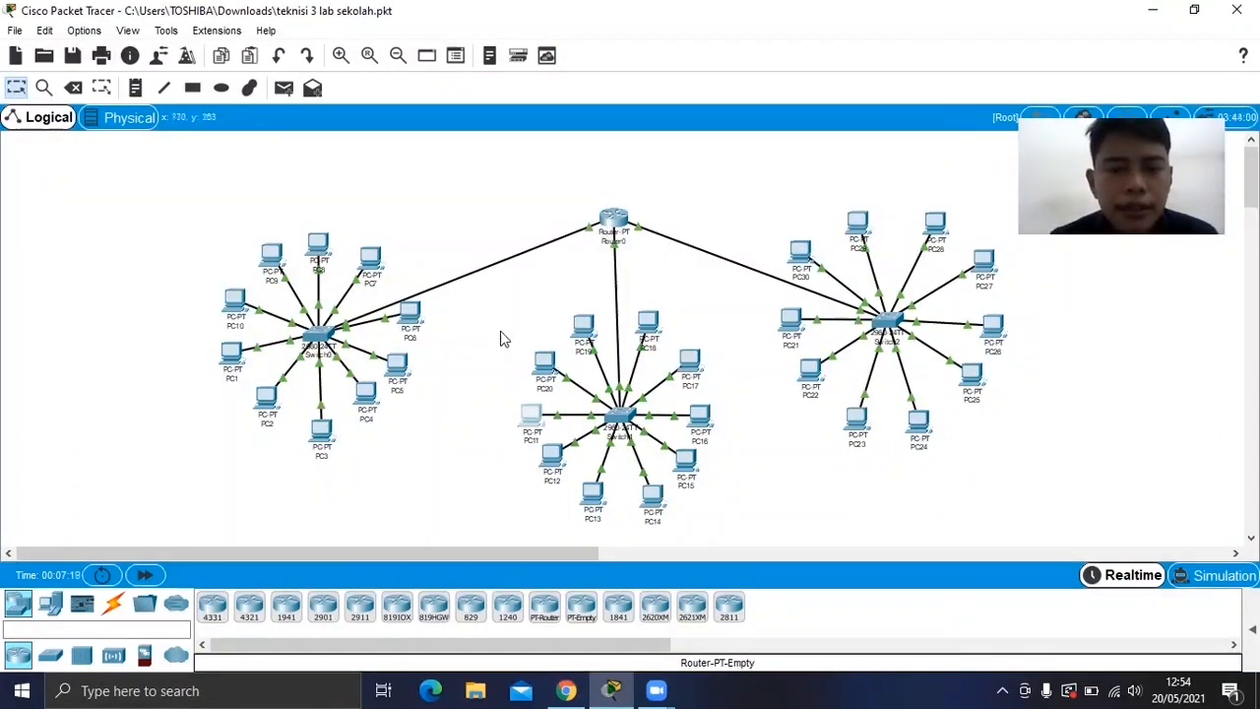
# Ping 192.168.110.66 from PC4's command prompt to test connectivity to another subnet.
pyautogui.moveTo(648, 315)
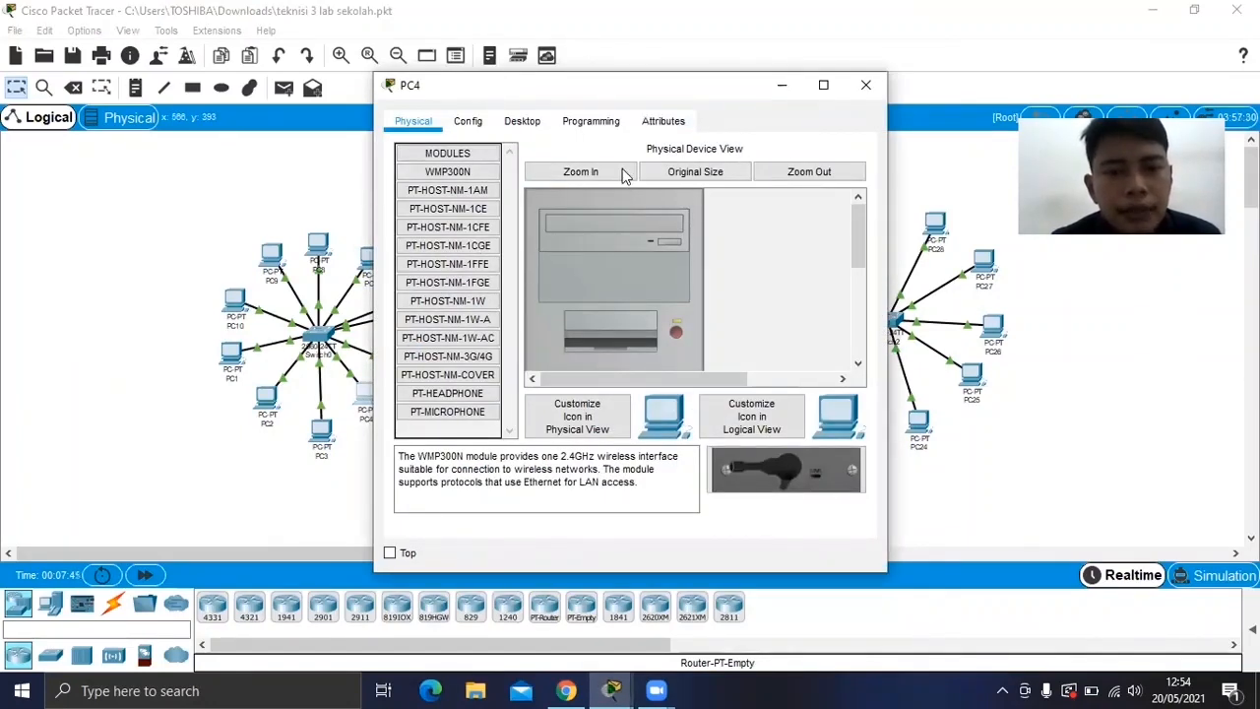
pyautogui.click(537, 128)
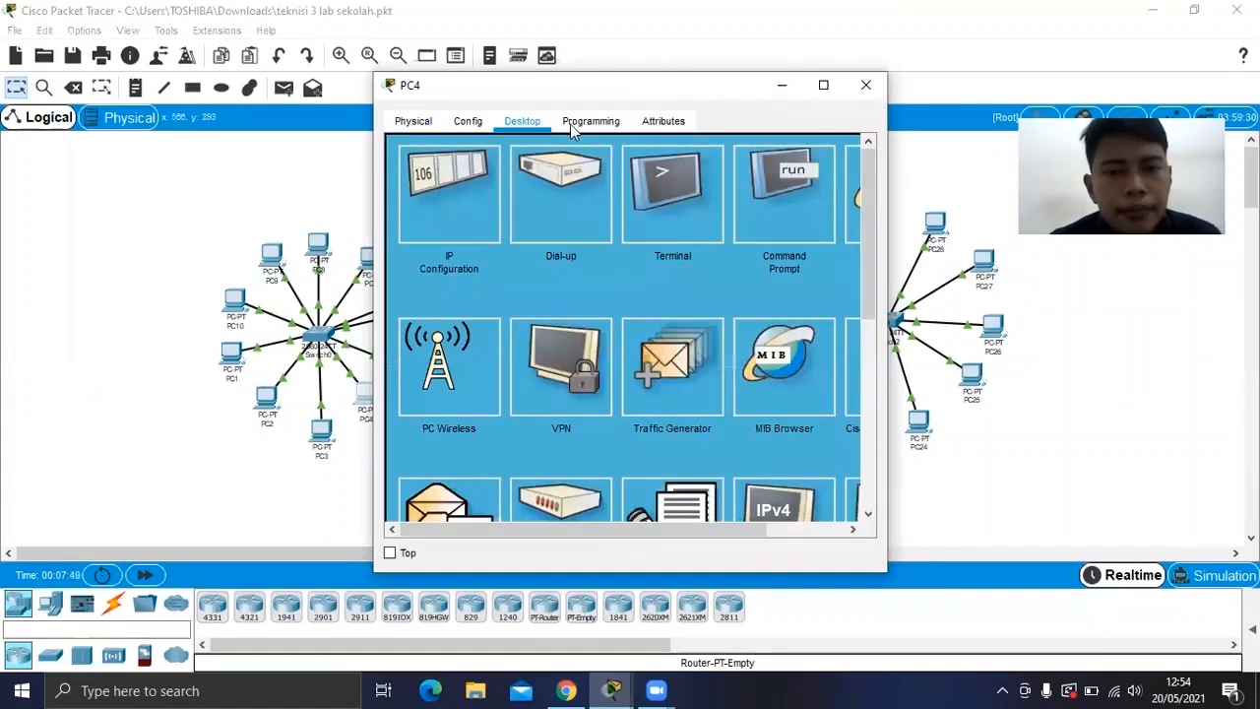
pyautogui.click(777, 197)
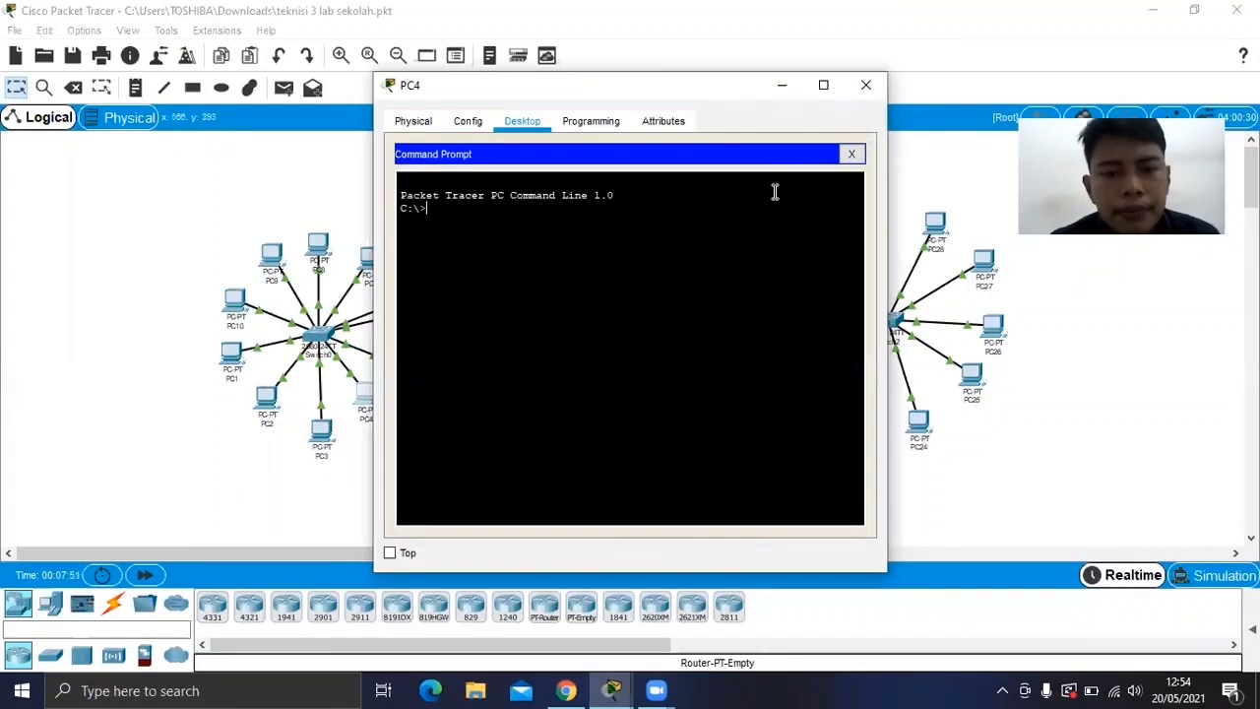
pyautogui.write('ping 192.168.110')
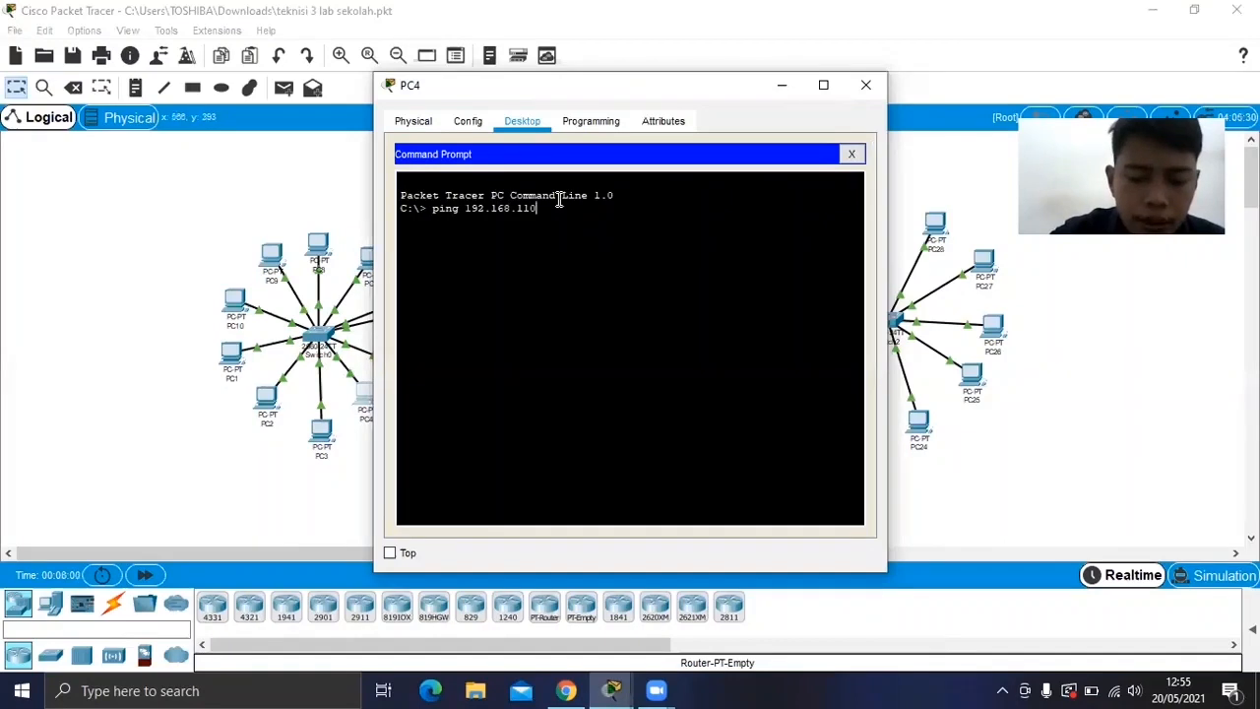
pyautogui.write('.66')
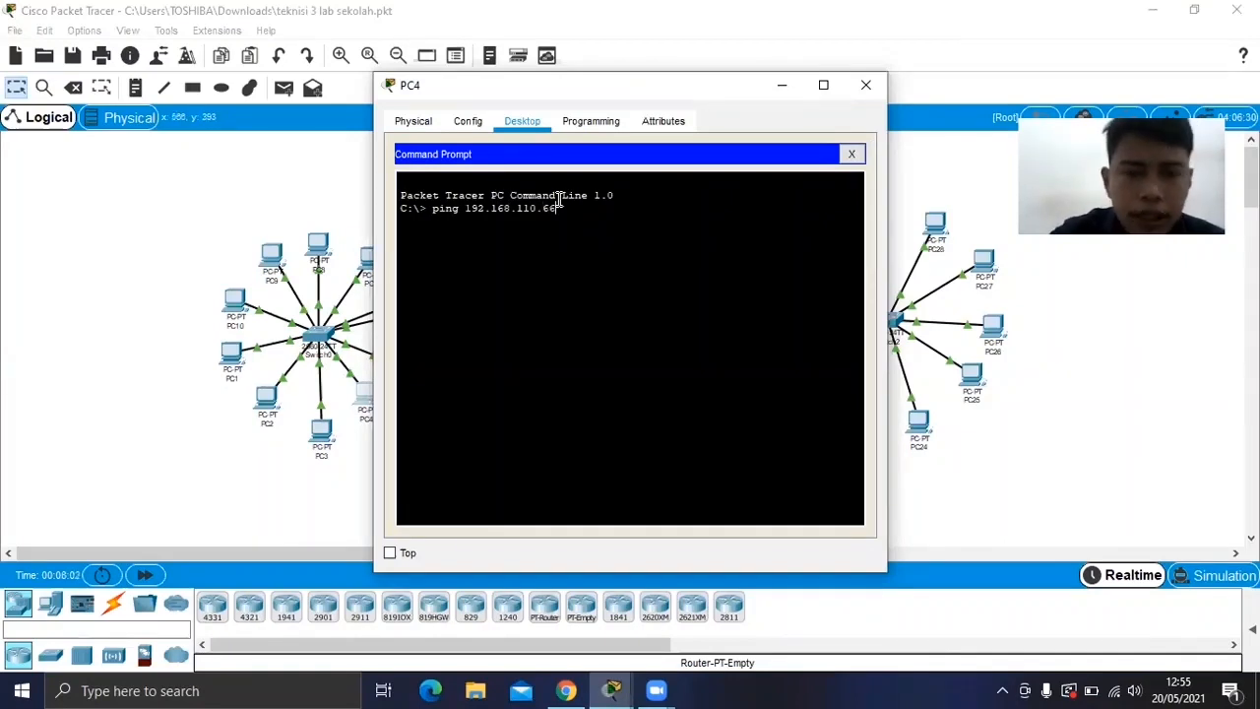
pyautogui.press('Return')
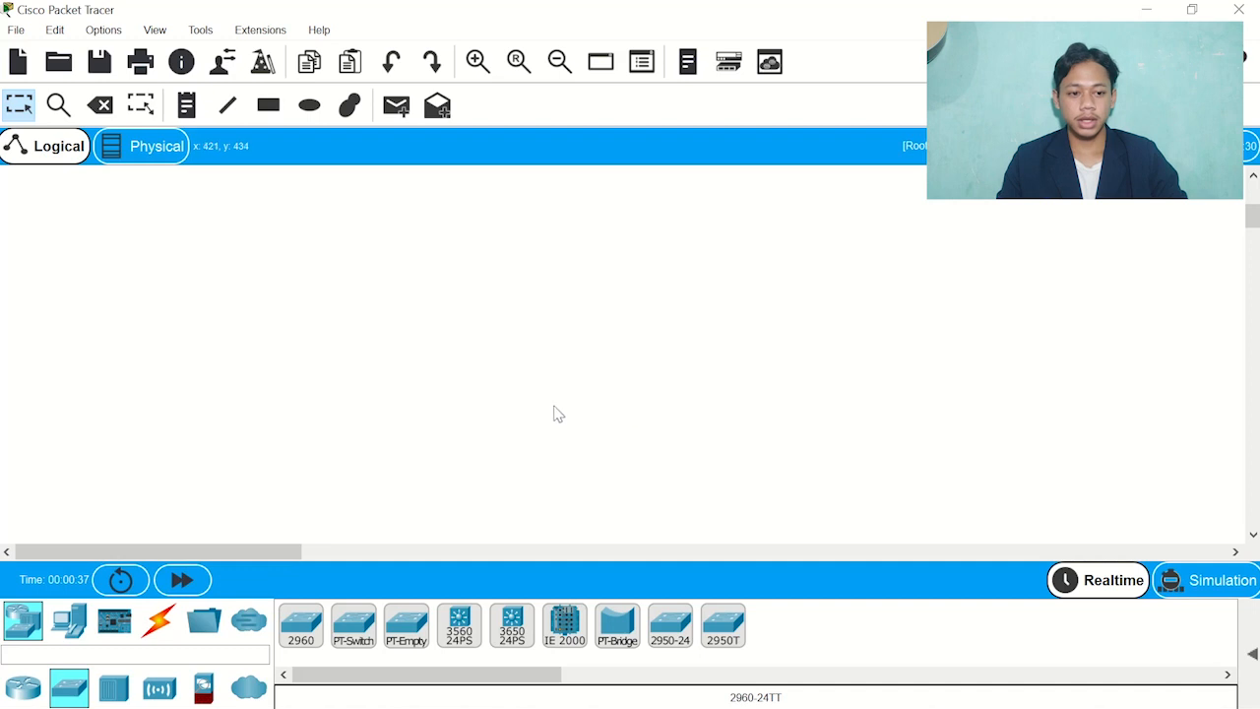
# Place two 1841 routers, a 2960 switch and a PC in a row in the empty workspace.
pyautogui.click(22, 689)
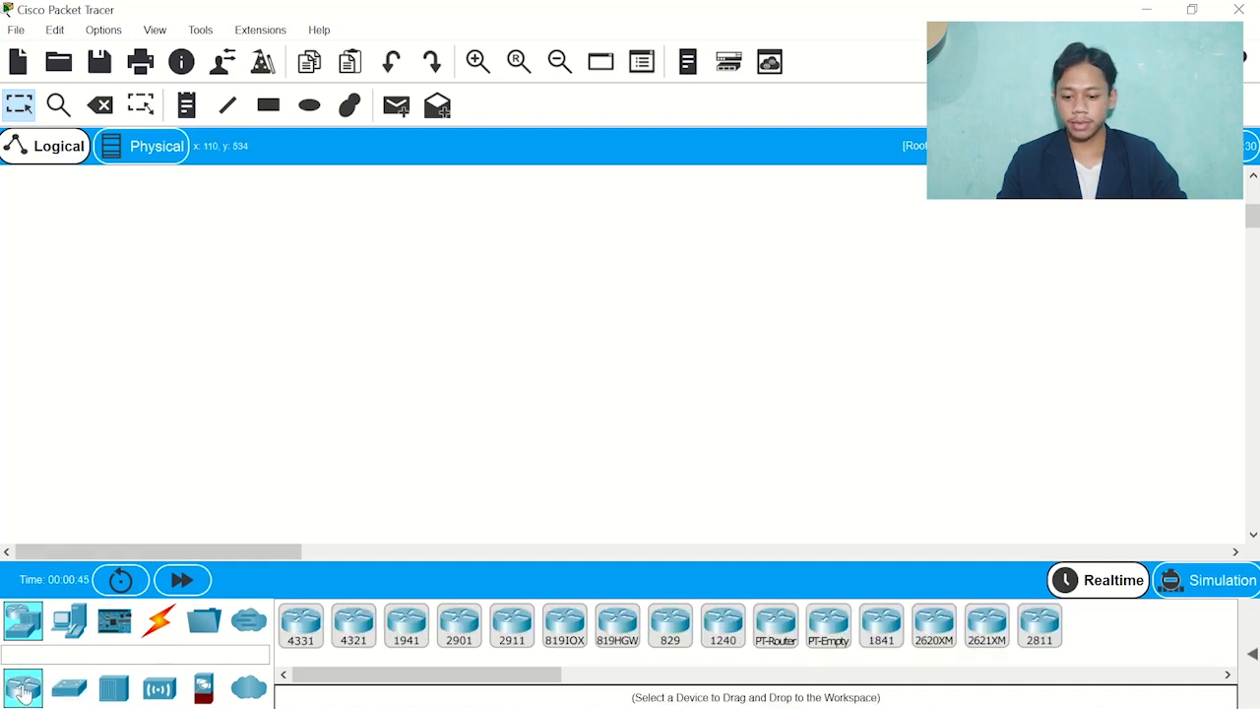
pyautogui.moveTo(870, 626); pyautogui.dragTo(374, 295)
pyautogui.moveTo(894, 638); pyautogui.dragTo(551, 300)
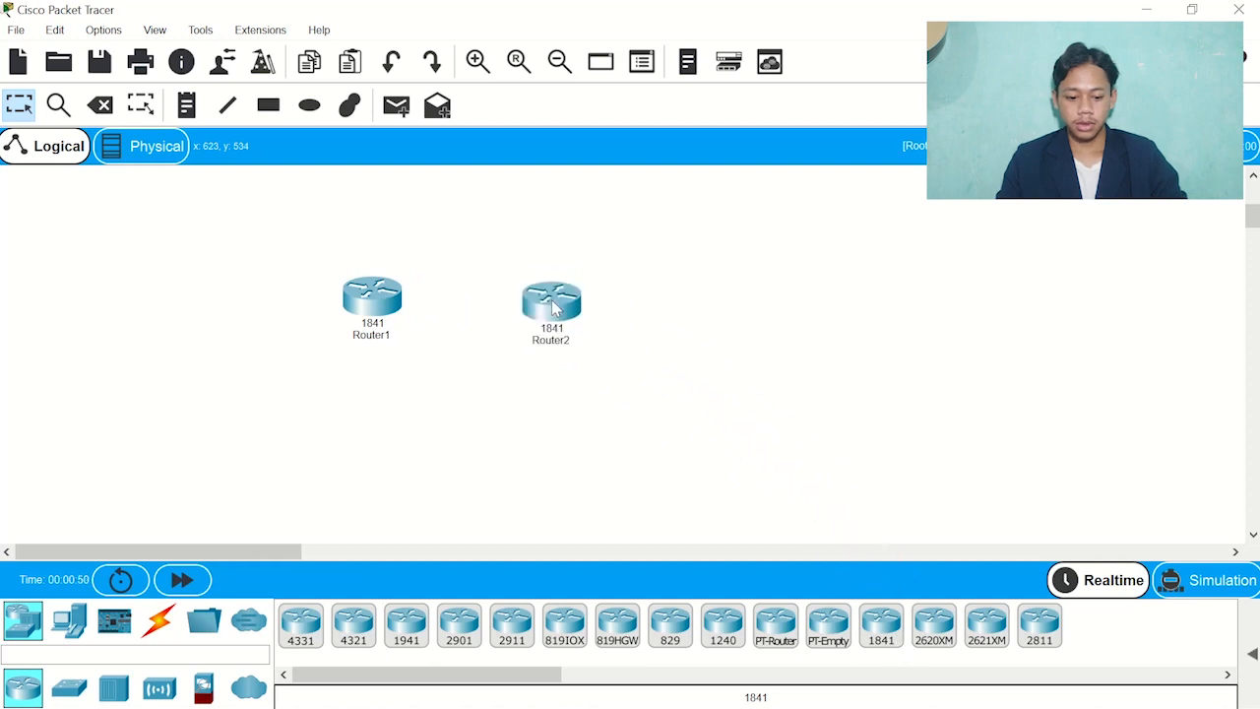
pyautogui.click(69, 689)
pyautogui.moveTo(300, 628); pyautogui.dragTo(762, 345)
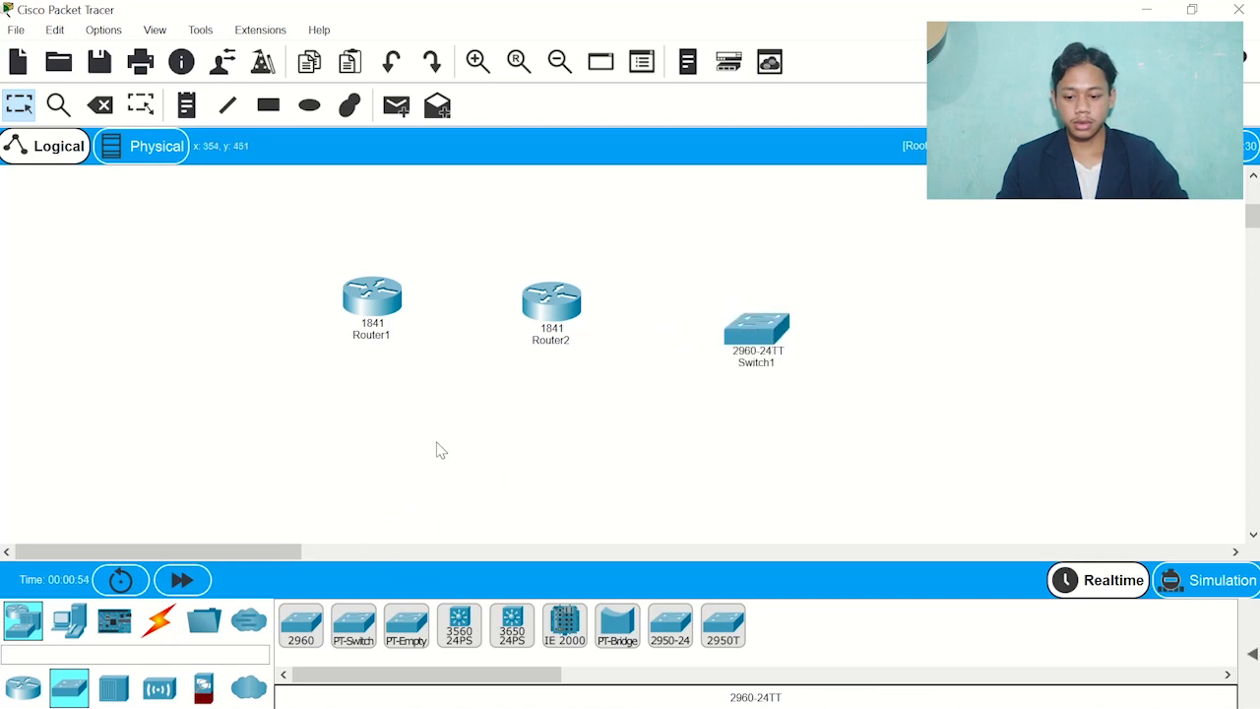
pyautogui.click(69, 620)
pyautogui.moveTo(302, 638); pyautogui.dragTo(979, 325)
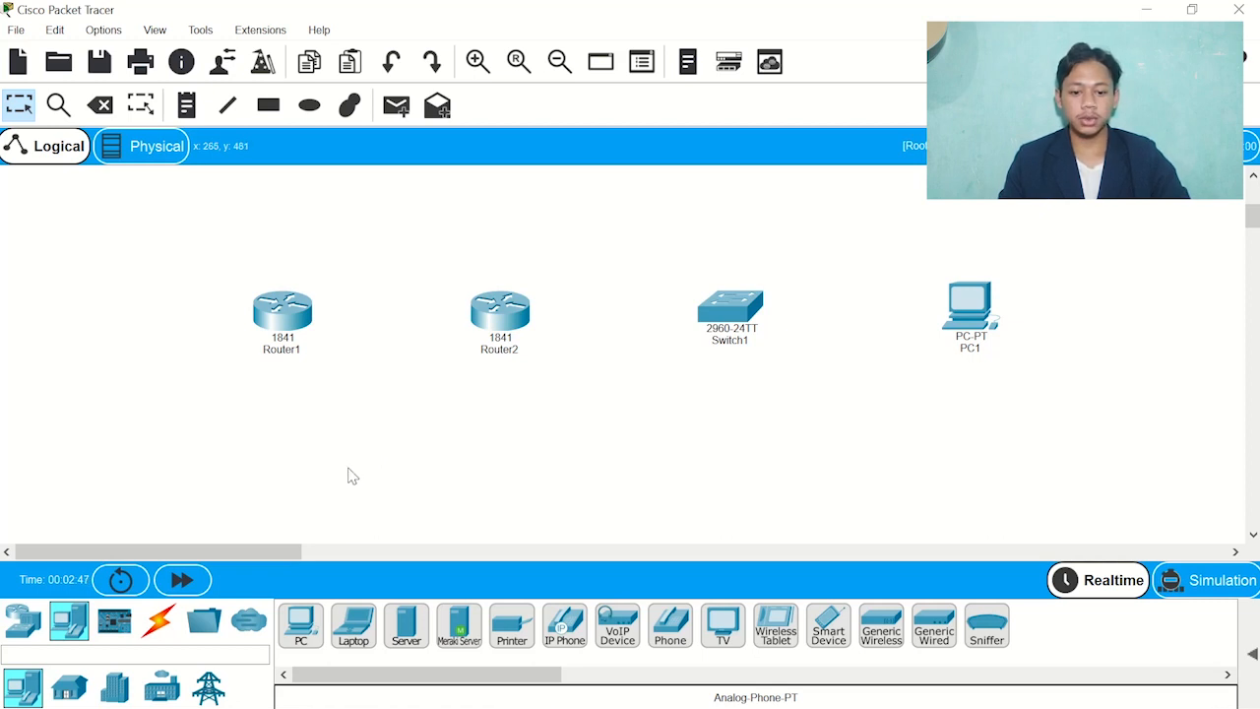
# Connect Router1's FastEthernet0/0 port to Router2's FastEthernet0/0 port with a copper cross-over cable.
pyautogui.click(157, 620)
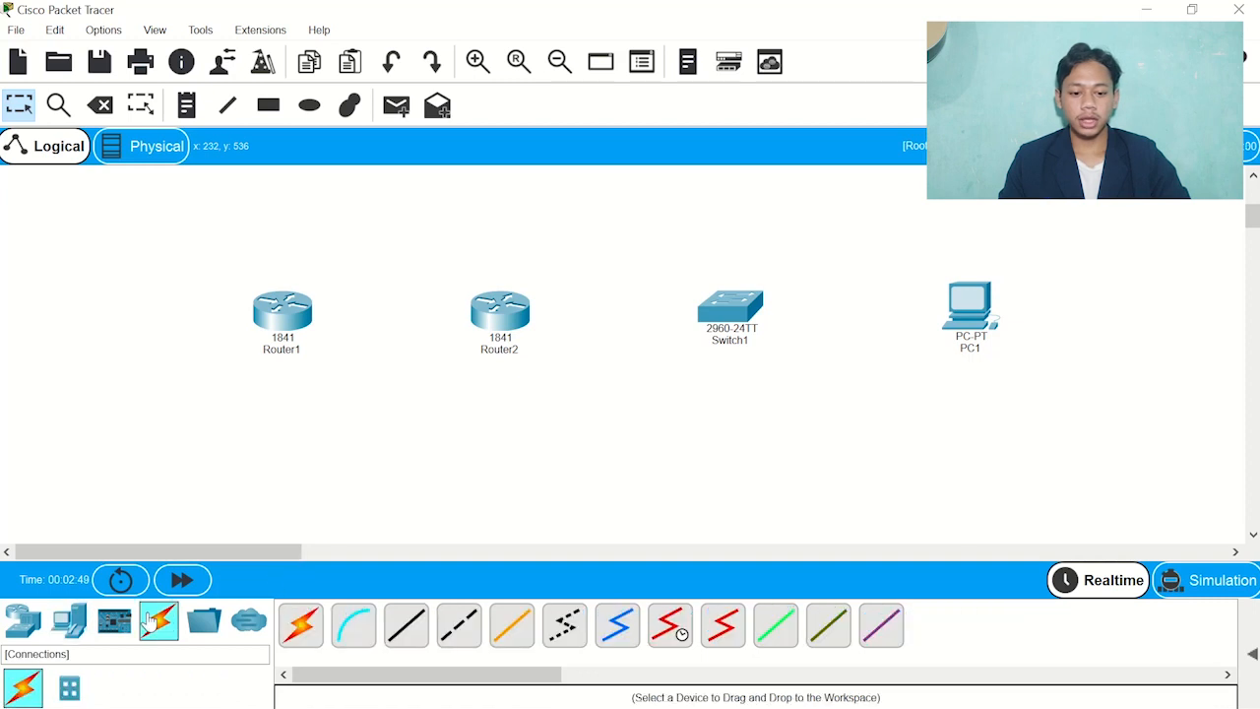
pyautogui.click(458, 630)
pyautogui.click(283, 307)
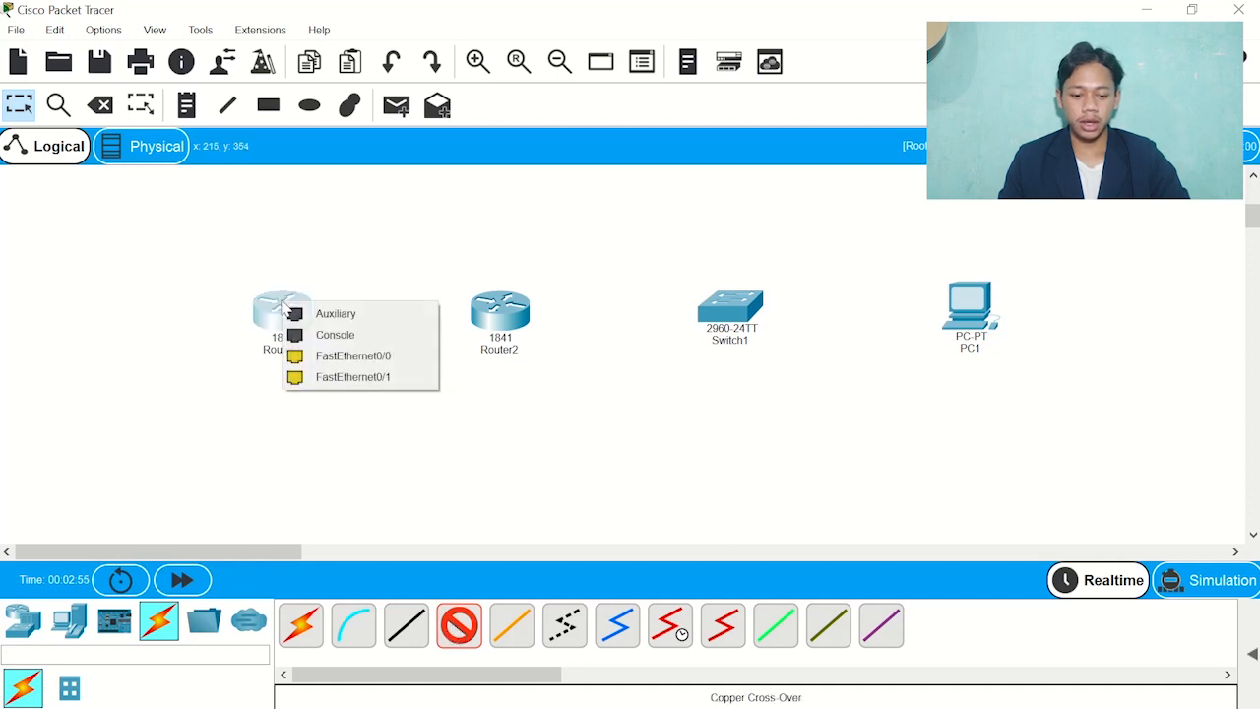
pyautogui.click(325, 357)
pyautogui.click(500, 313)
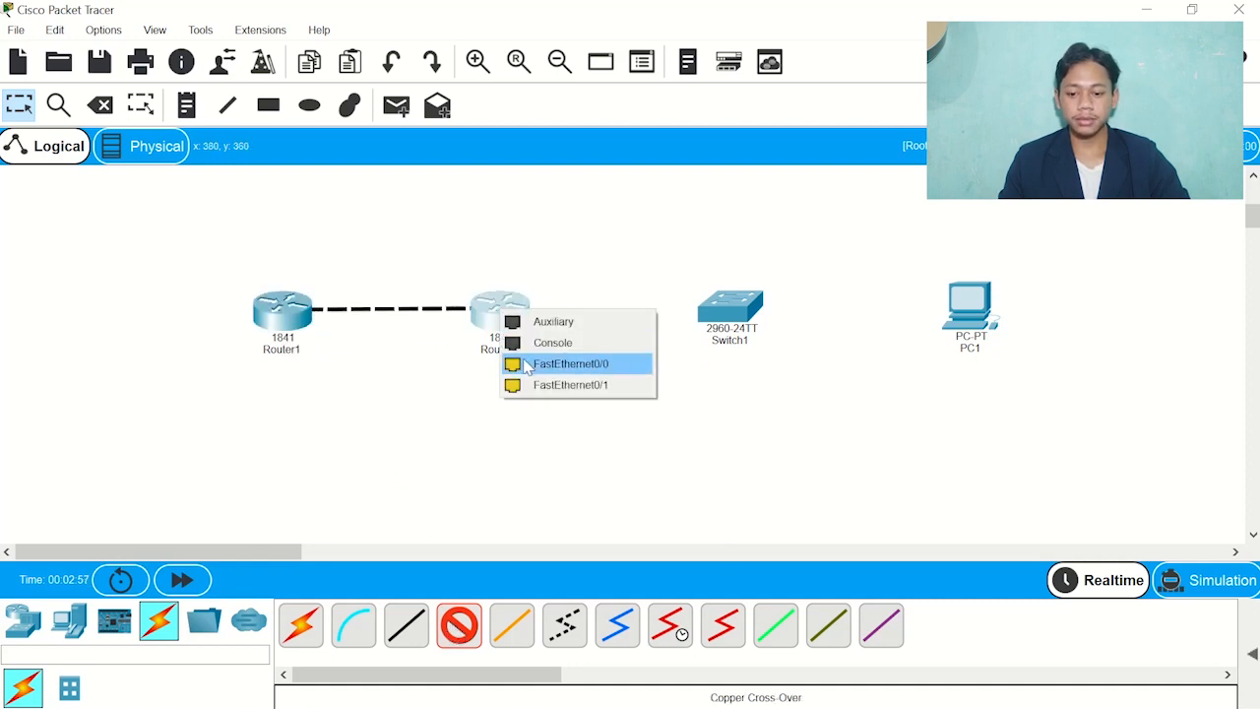
pyautogui.click(526, 365)
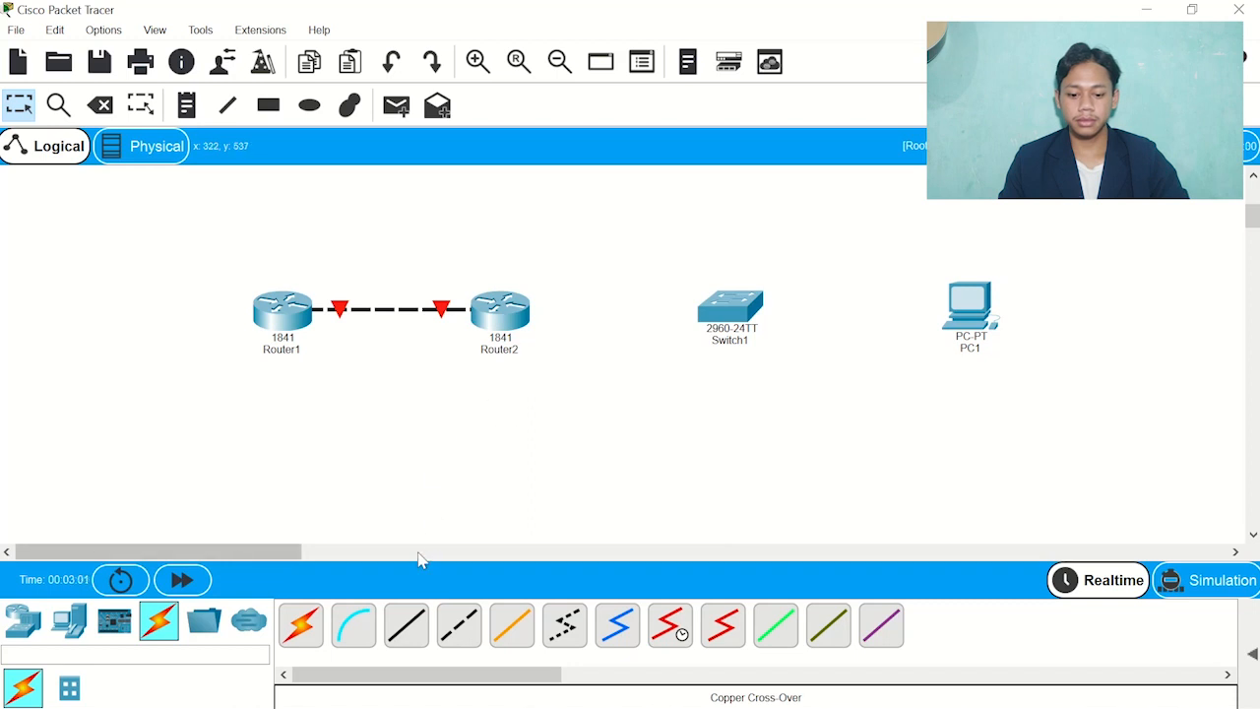
# Connect Router2's FastEthernet0/1 port to Switch1's FastEthernet0/1 port with a copper straight-through cable.
pyautogui.click(408, 628)
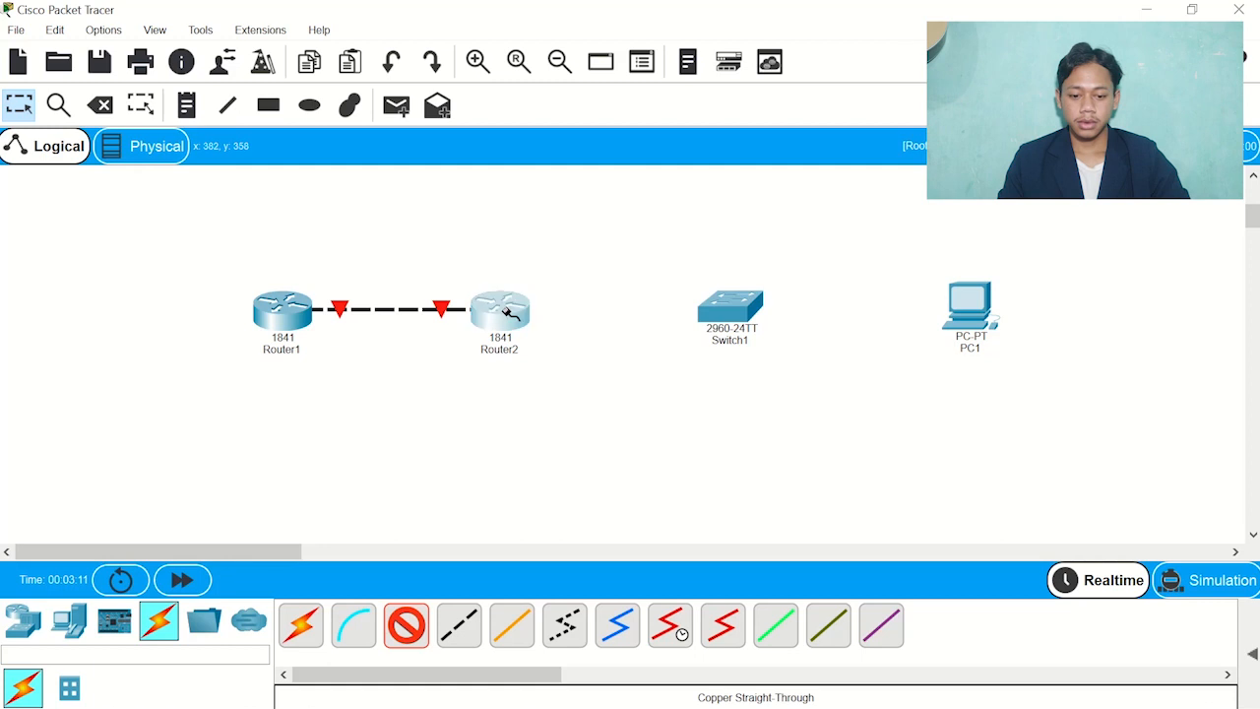
pyautogui.click(503, 309)
pyautogui.click(543, 361)
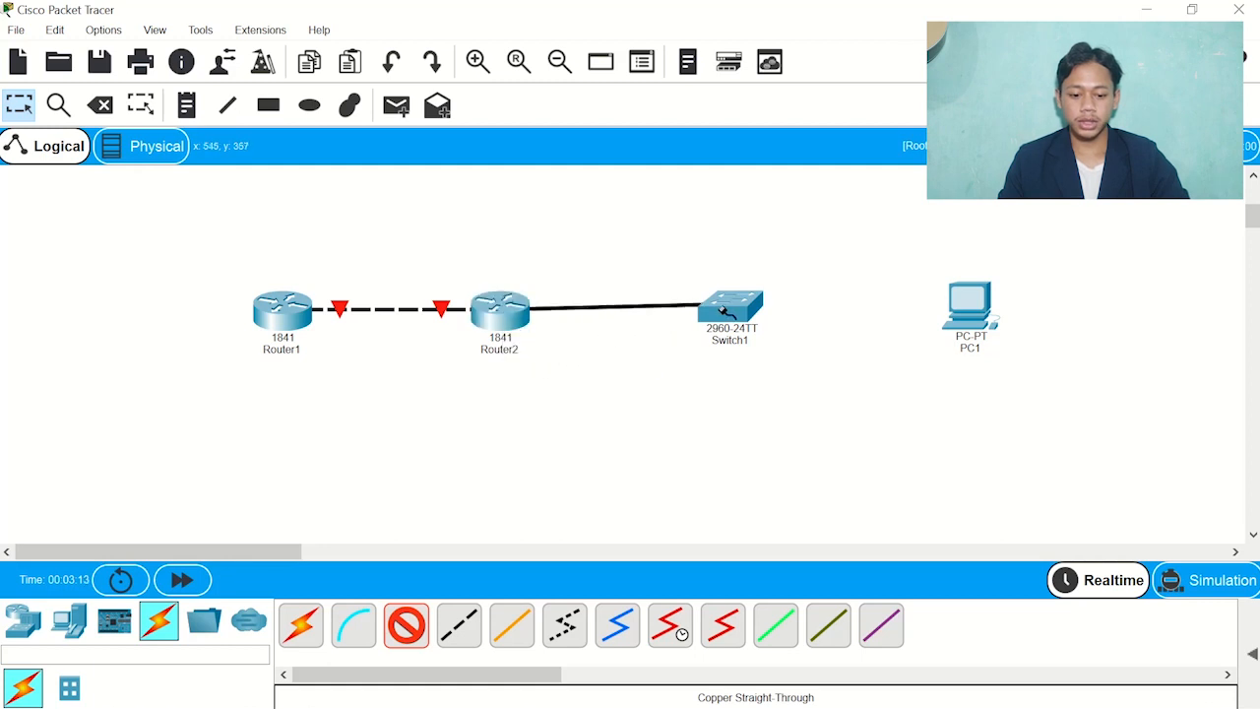
pyautogui.click(725, 312)
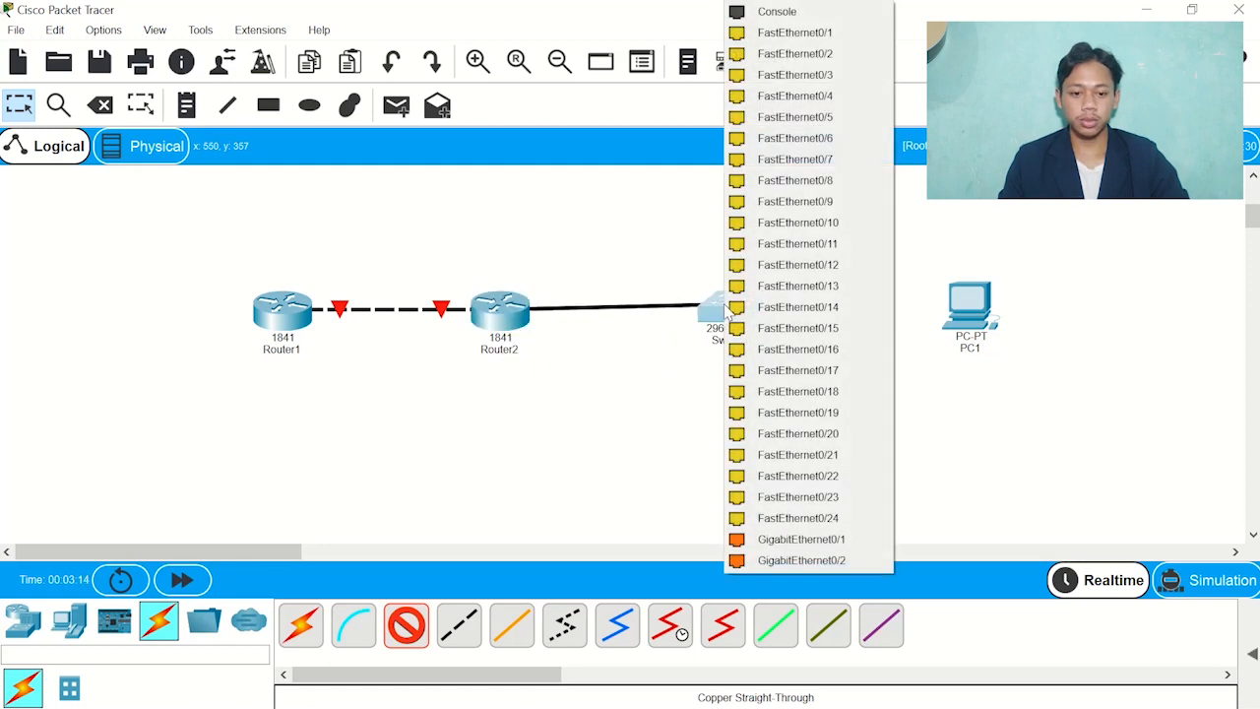
pyautogui.click(793, 32)
# Connect Switch1's FastEthernet0/2 port to PC1's network port with a copper straight-through cable.
pyautogui.click(406, 625)
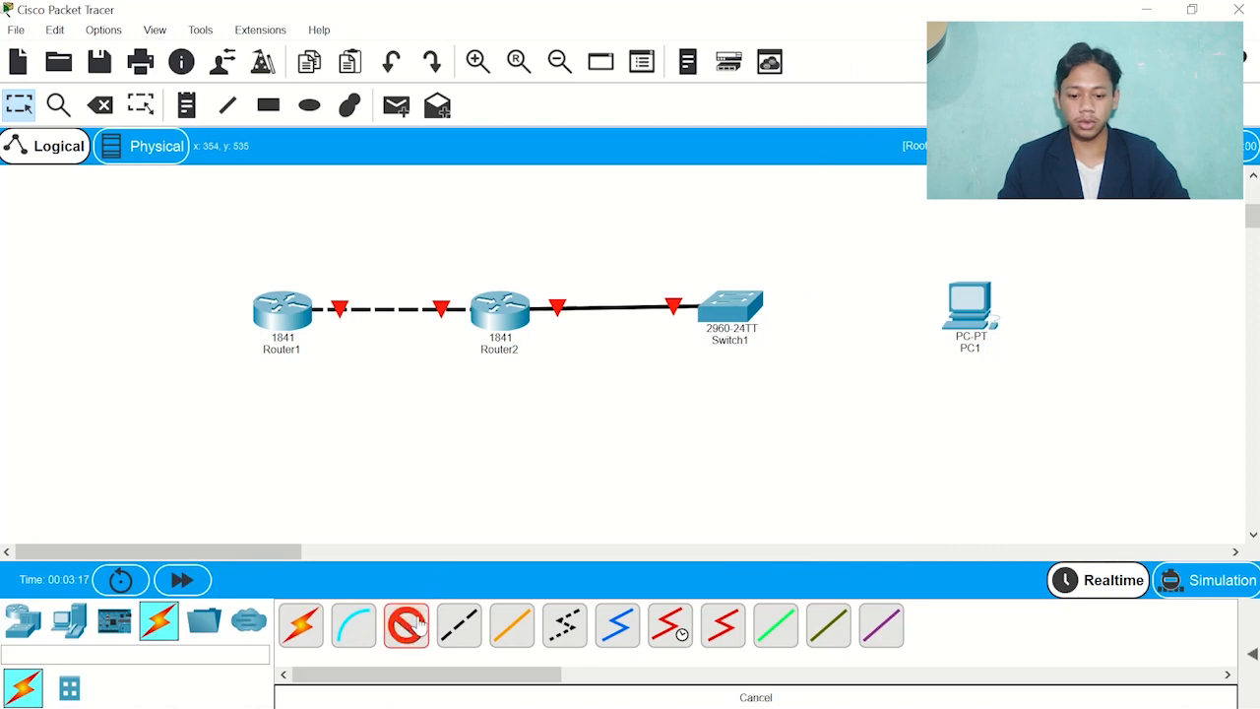
pyautogui.click(732, 335)
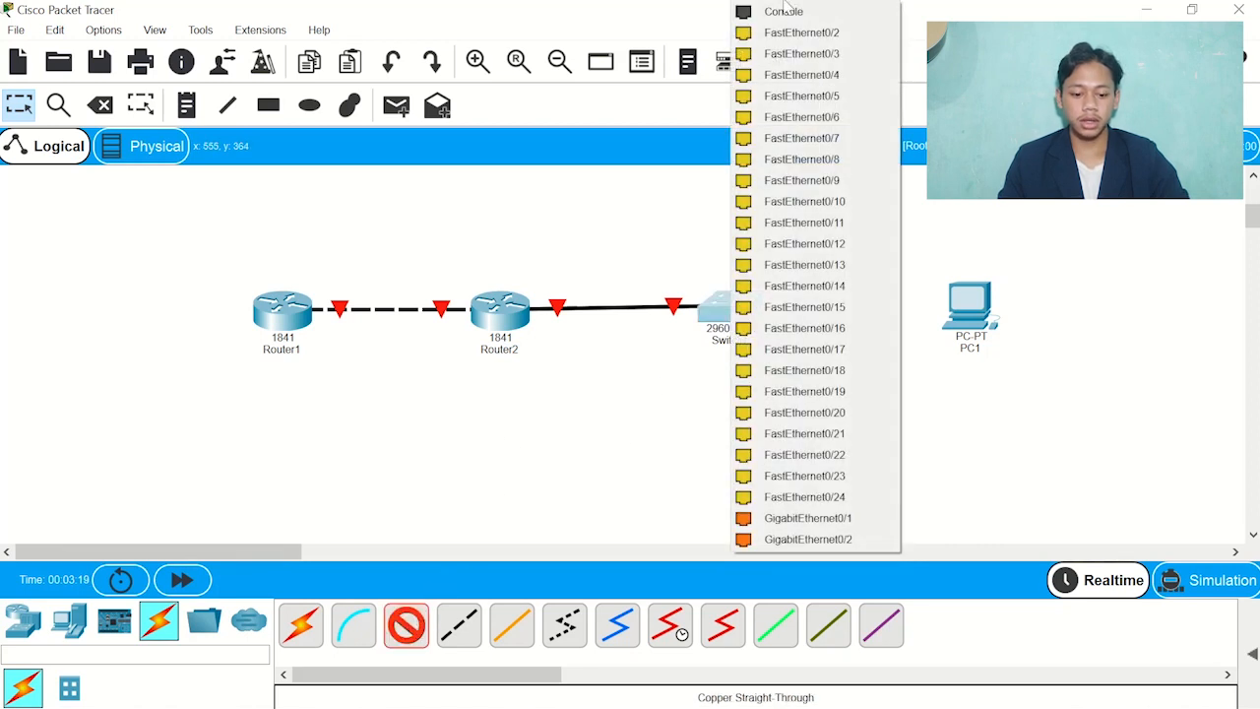
pyautogui.click(793, 33)
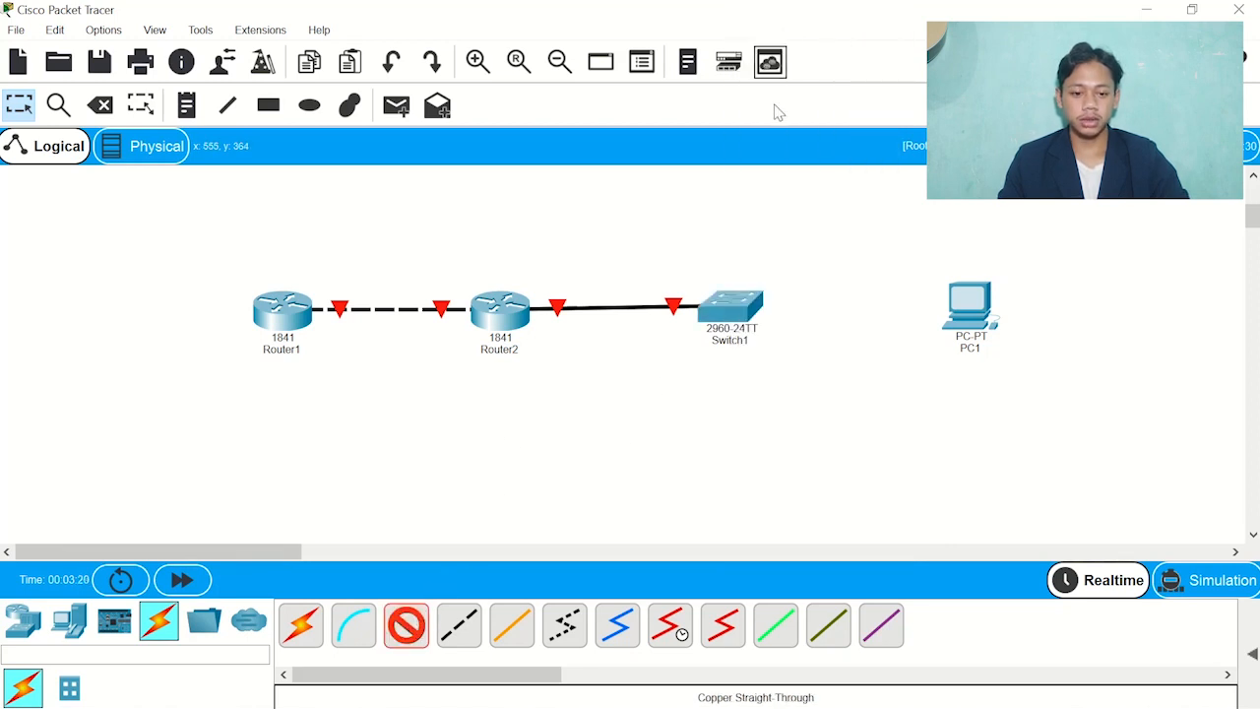
pyautogui.click(970, 308)
pyautogui.click(985, 387)
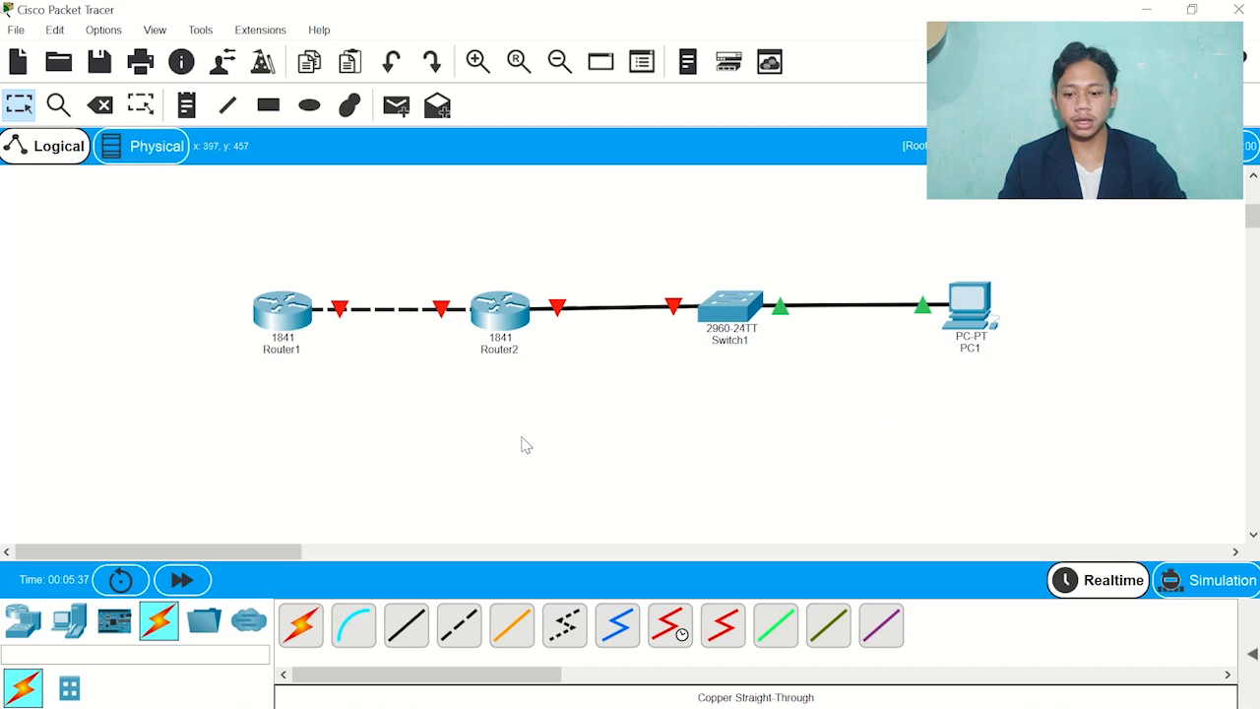
# Decline the initial configuration dialog in Router1's command line and enter global configuration mode with en and conf t.
pyautogui.click(283, 313)
pyautogui.click(436, 56)
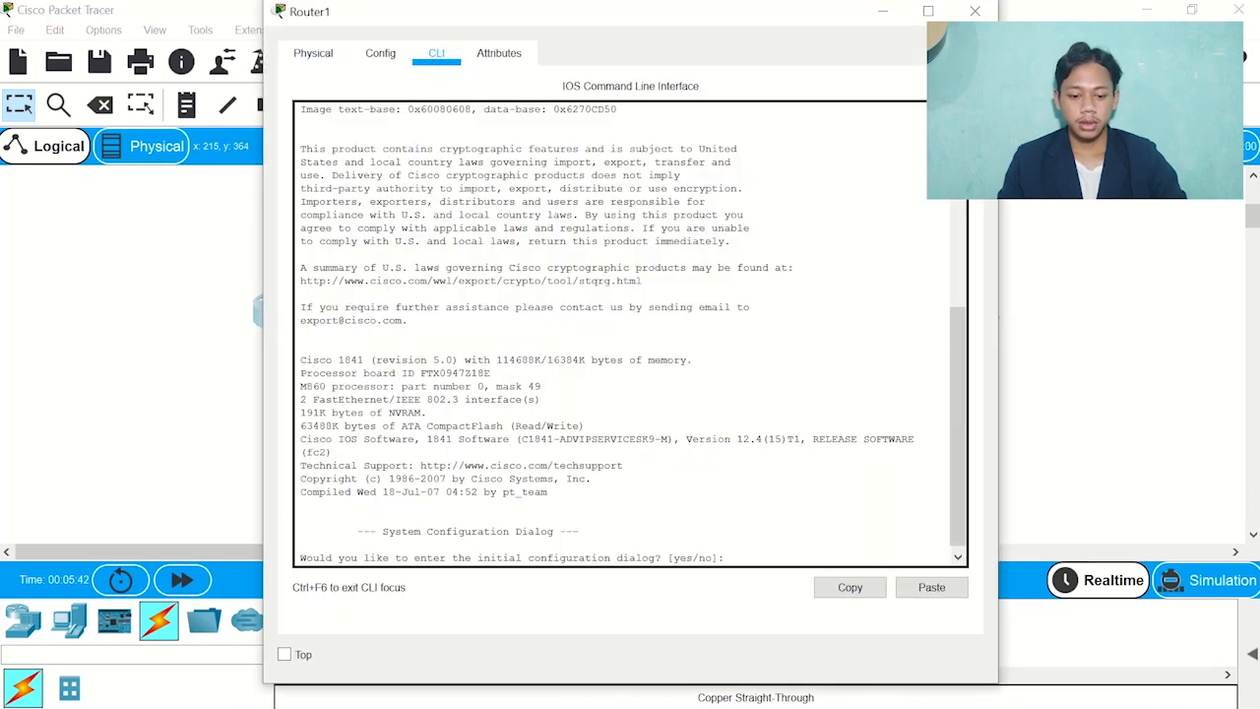
pyautogui.write('no')
pyautogui.press('Return')
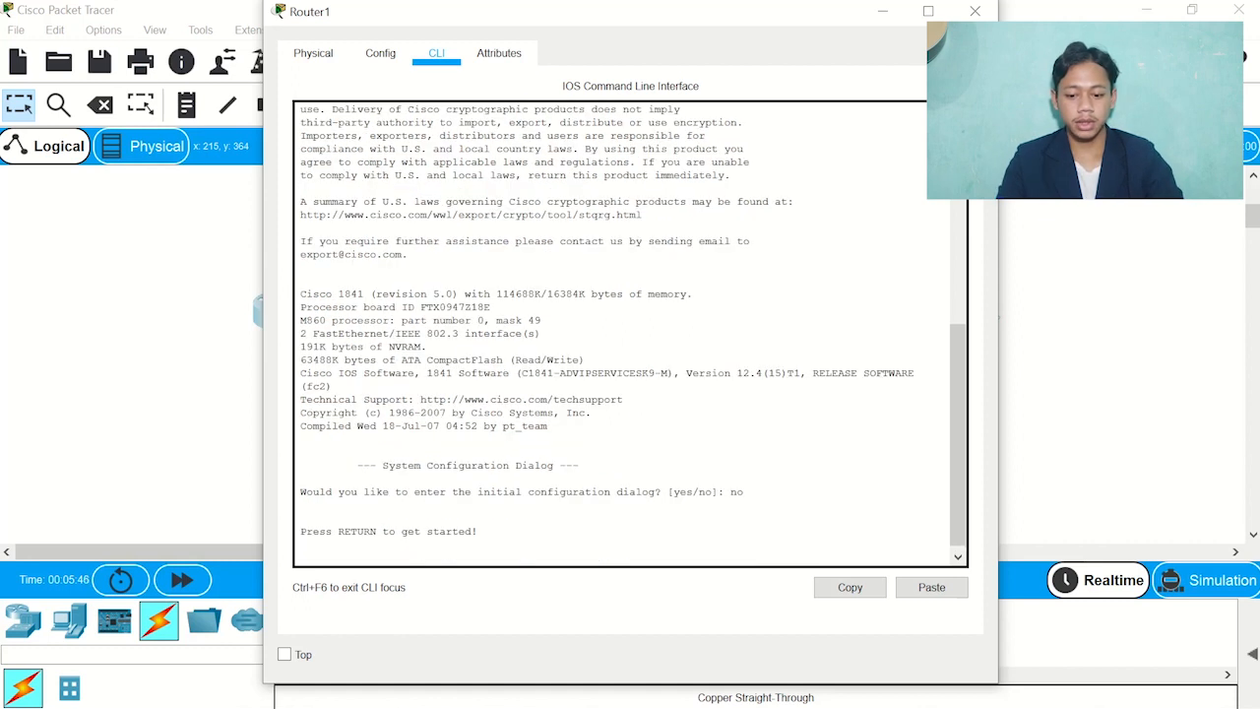
pyautogui.press('Return')
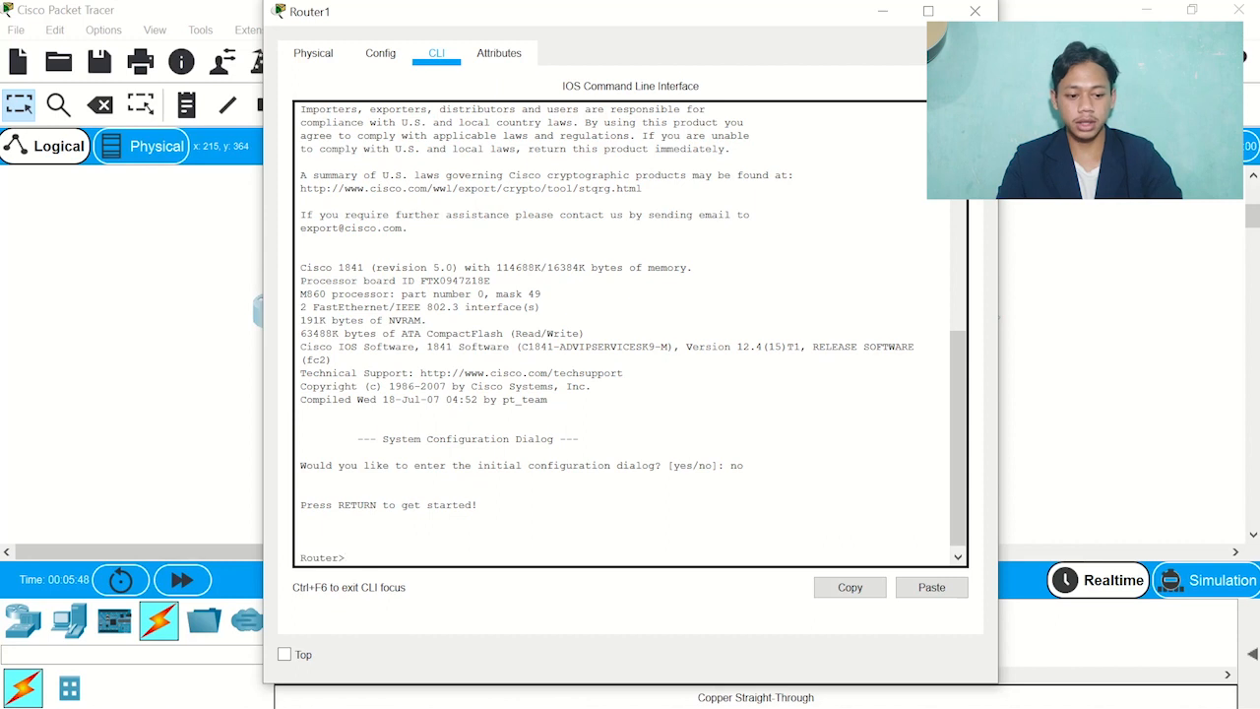
pyautogui.write('en')
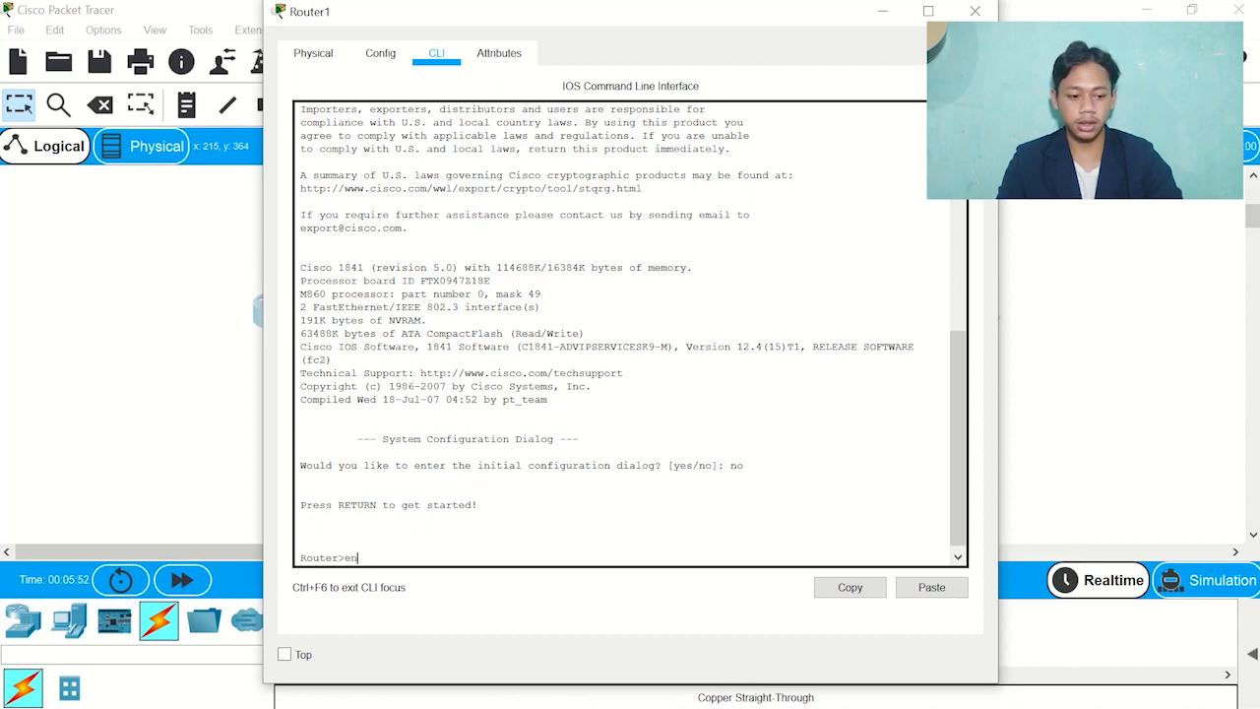
pyautogui.press('Return')
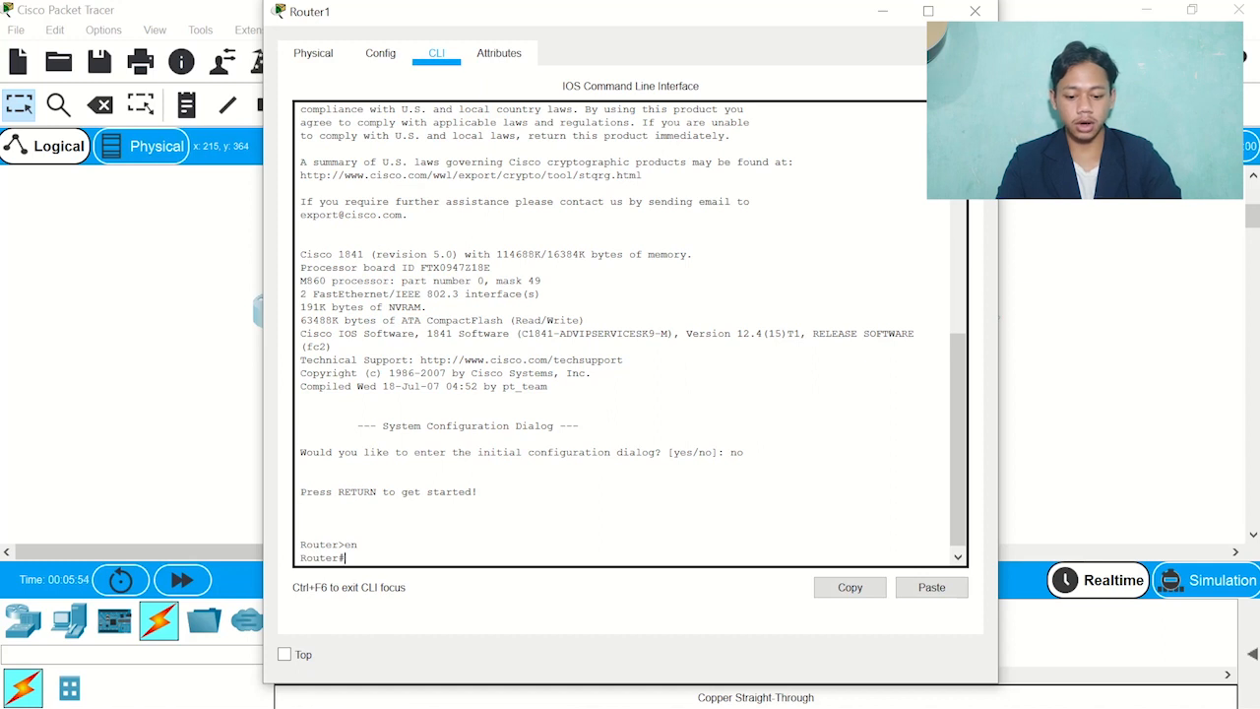
pyautogui.write('conf t')
pyautogui.press('Return')
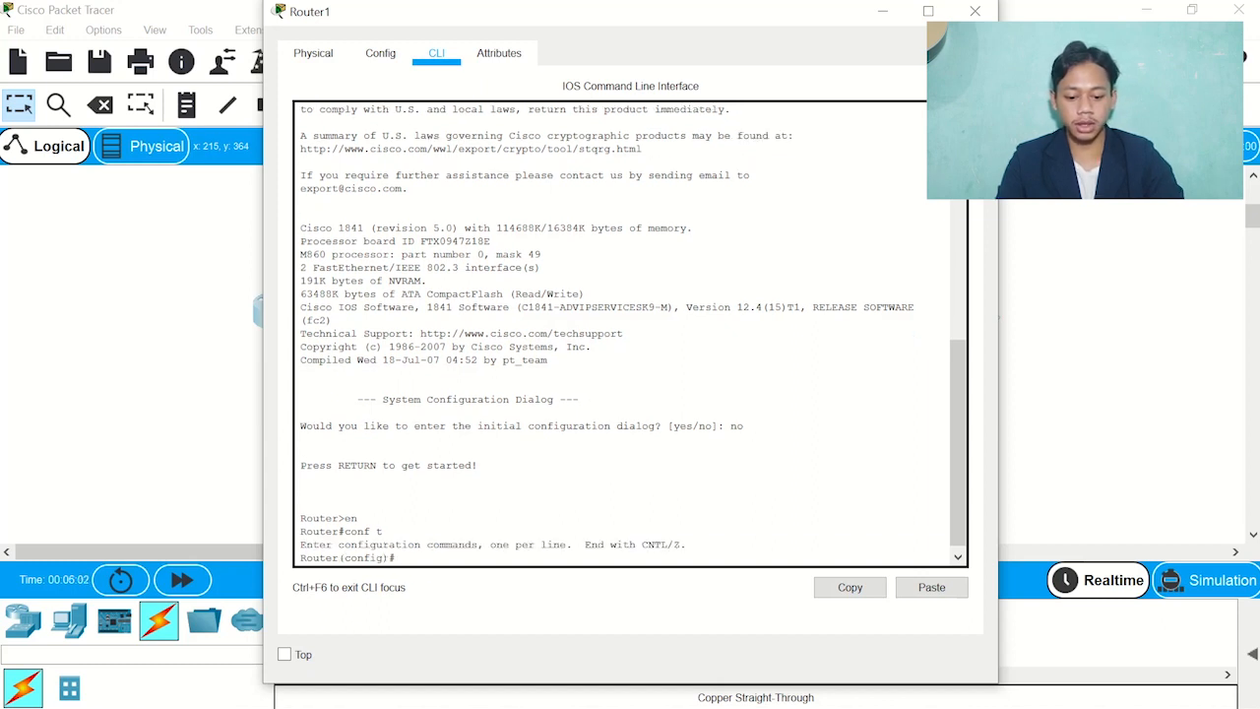
# Enter interface configuration for fa0/0 on Router1 and look at its link in the topology.
pyautogui.write('int ')
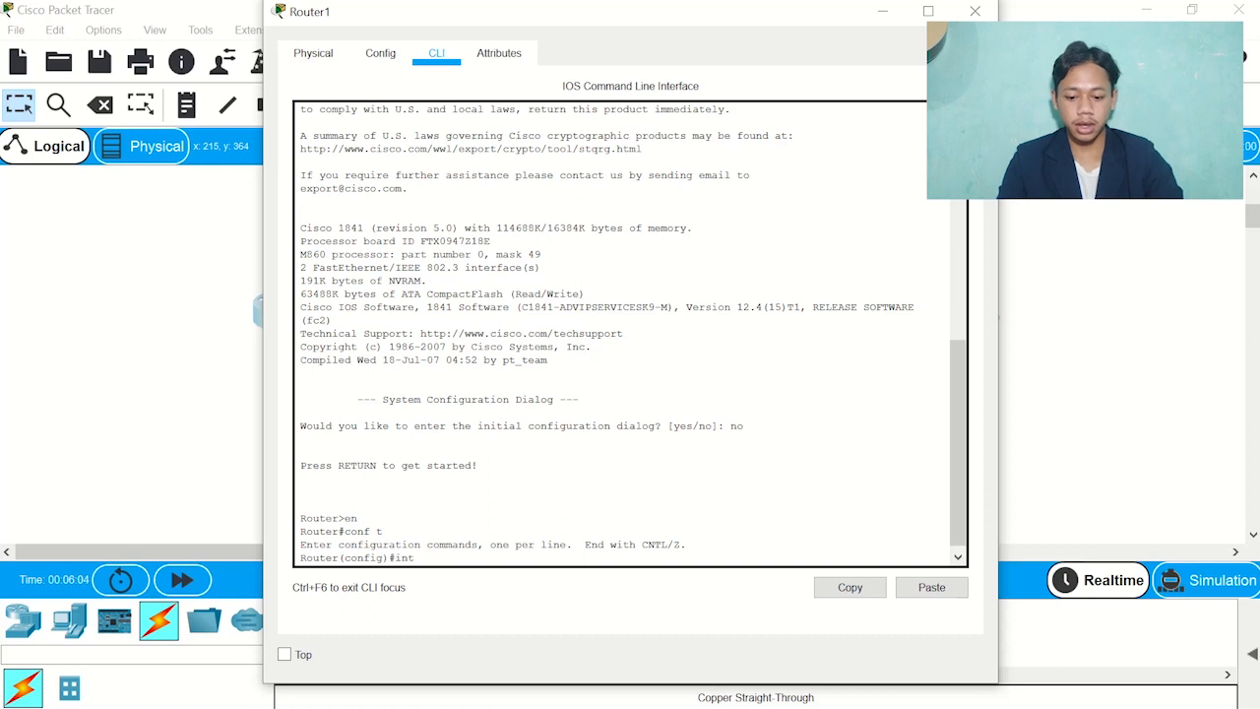
pyautogui.write('fa0/0')
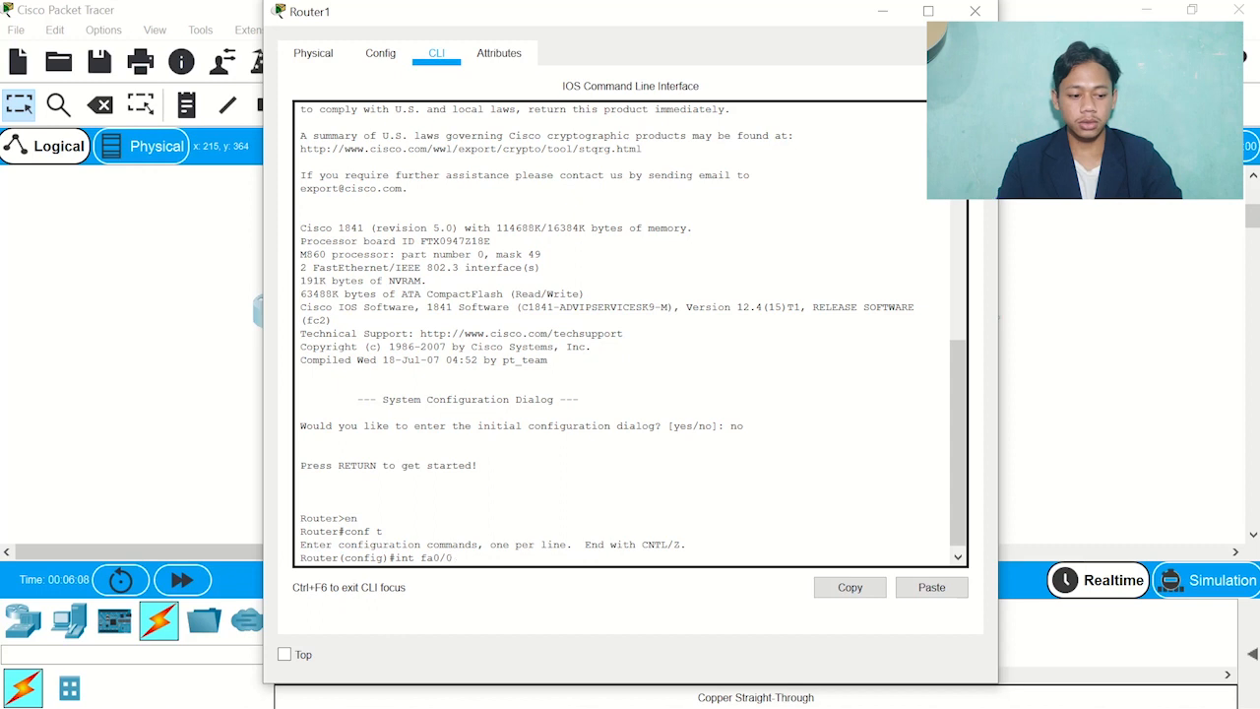
pyautogui.press('Return')
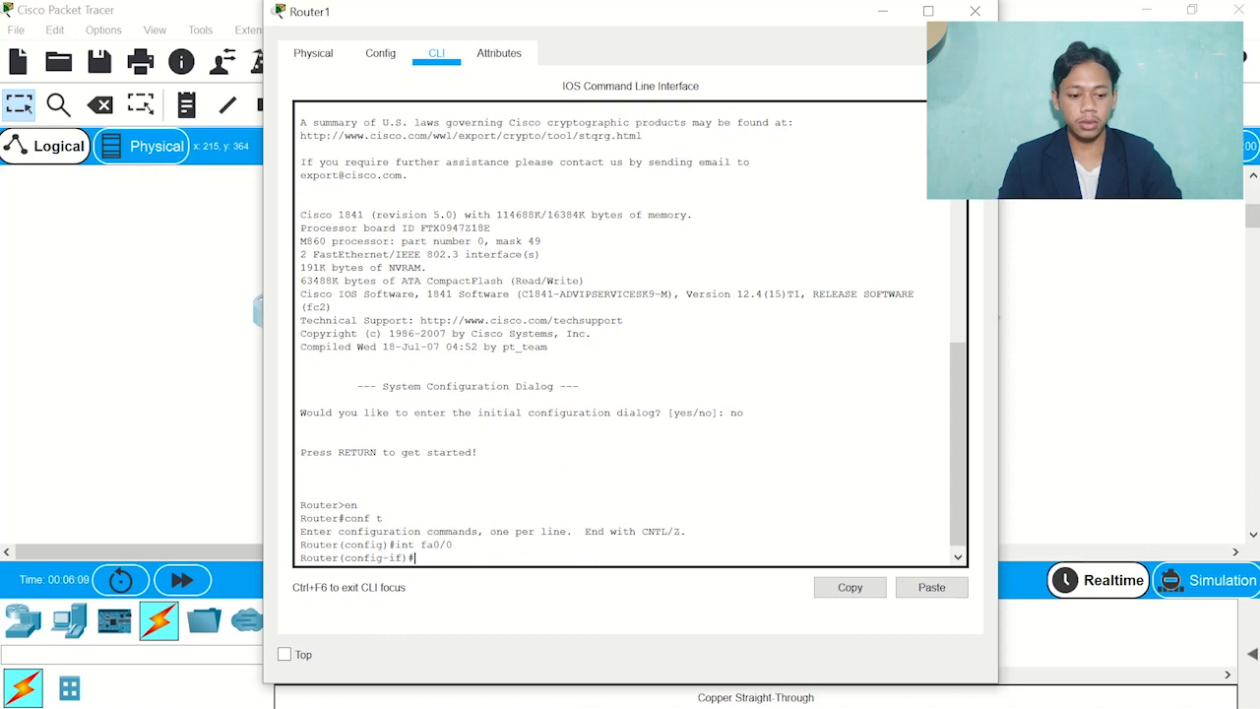
pyautogui.click(883, 12)
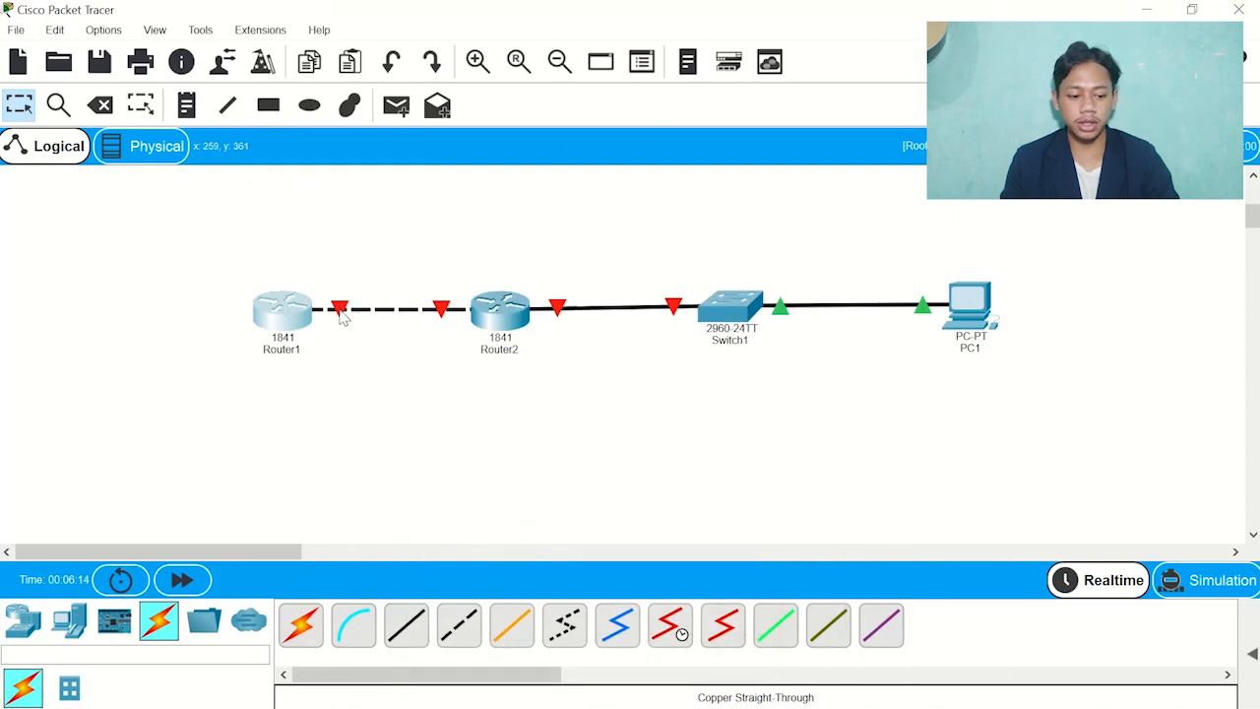
pyautogui.moveTo(343, 313)
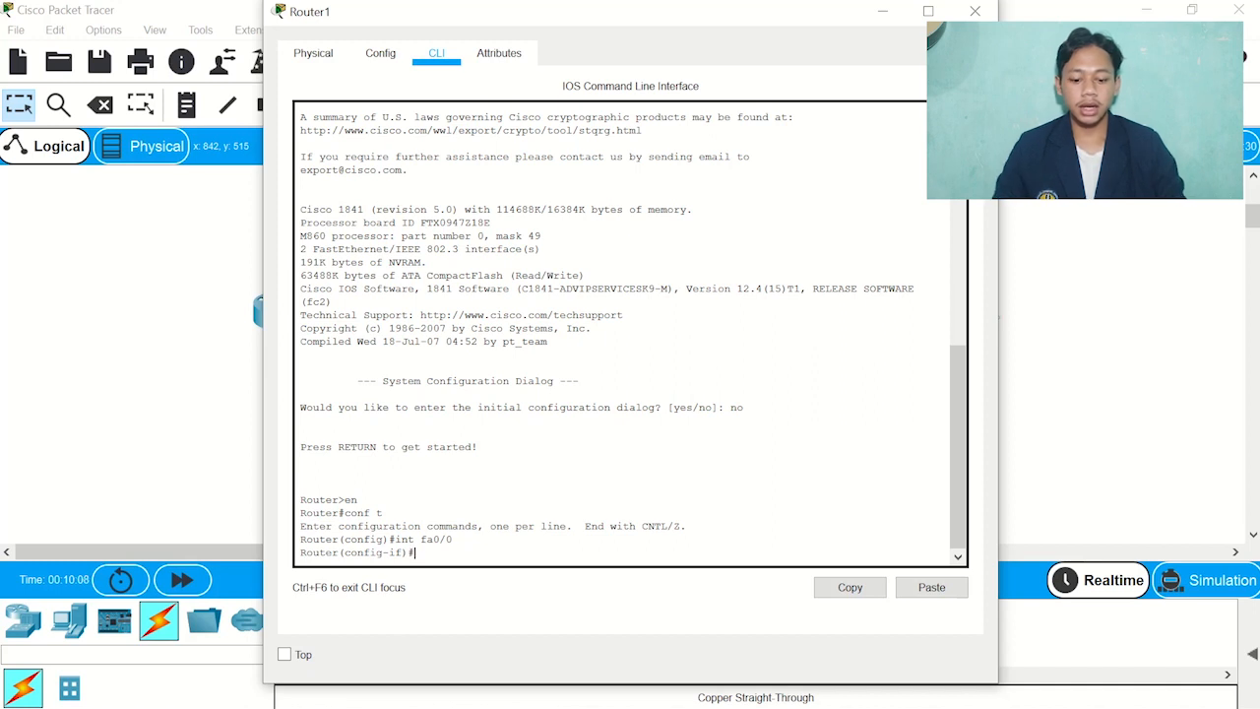
# Assign IP address 193.167.100.1 with subnet mask 255.255.255.192 to Router1's fa0/0 interface.
pyautogui.write('ip ')
pyautogui.write('ad')
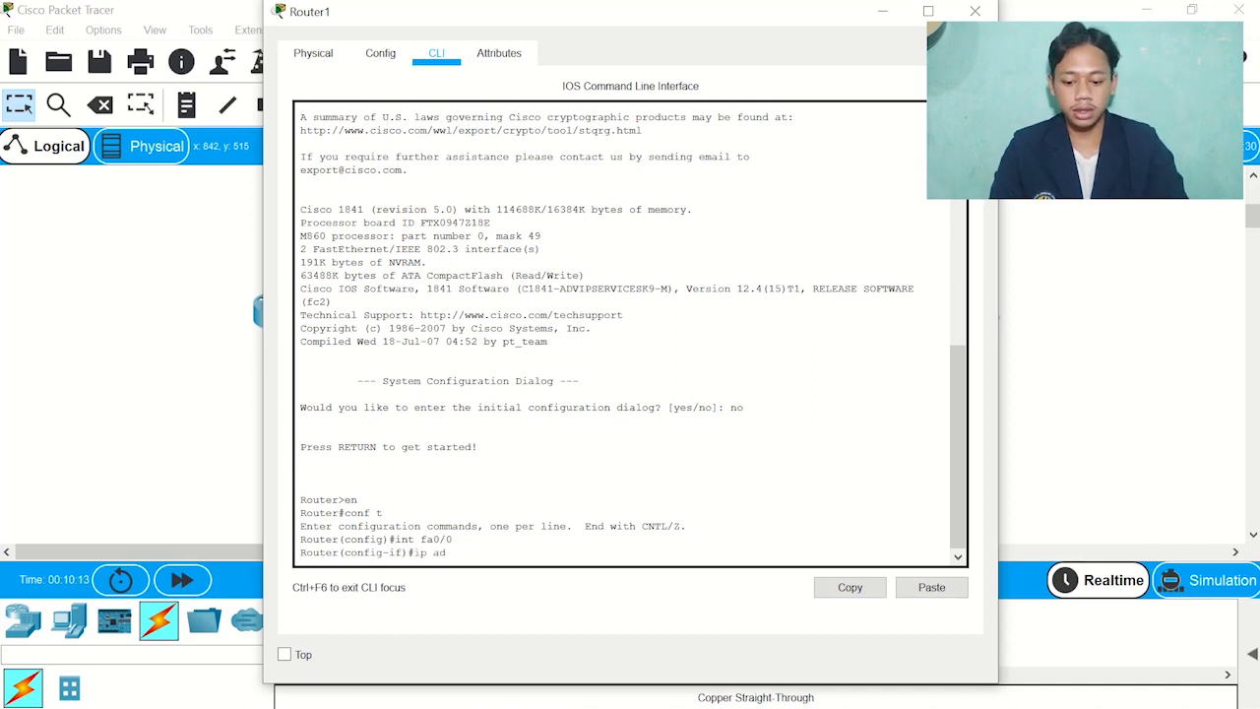
pyautogui.write('dress')
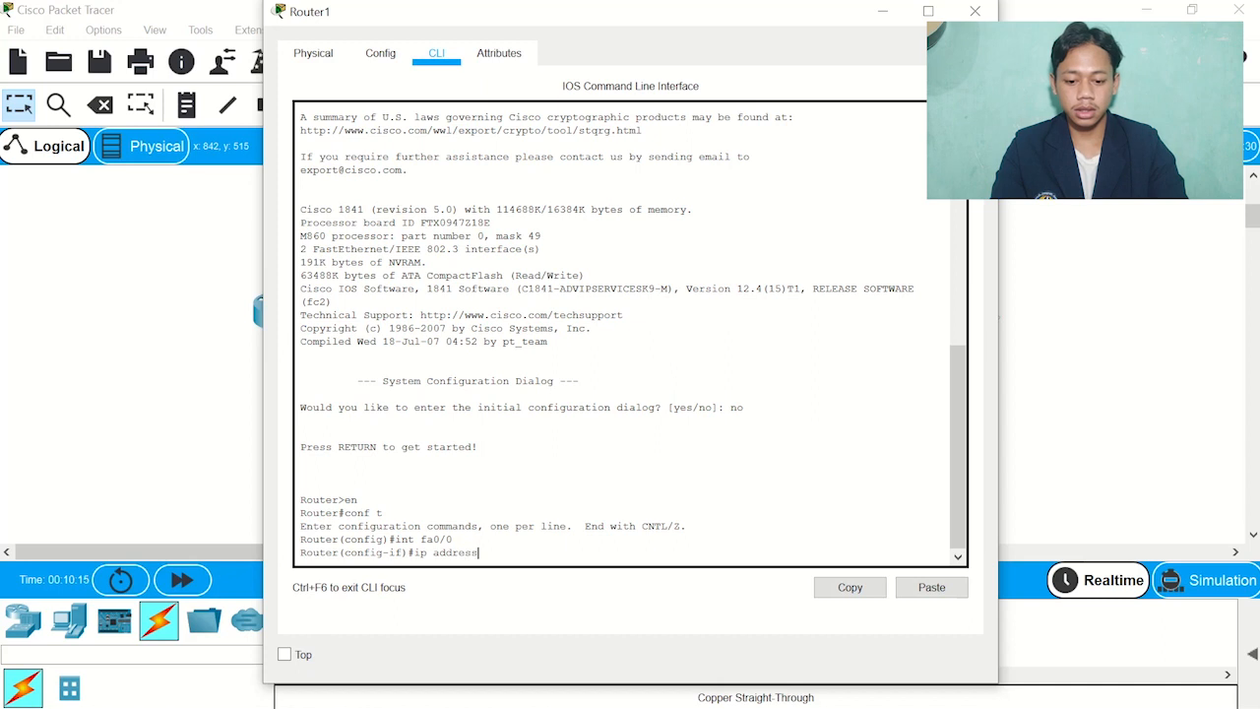
pyautogui.write(' 193')
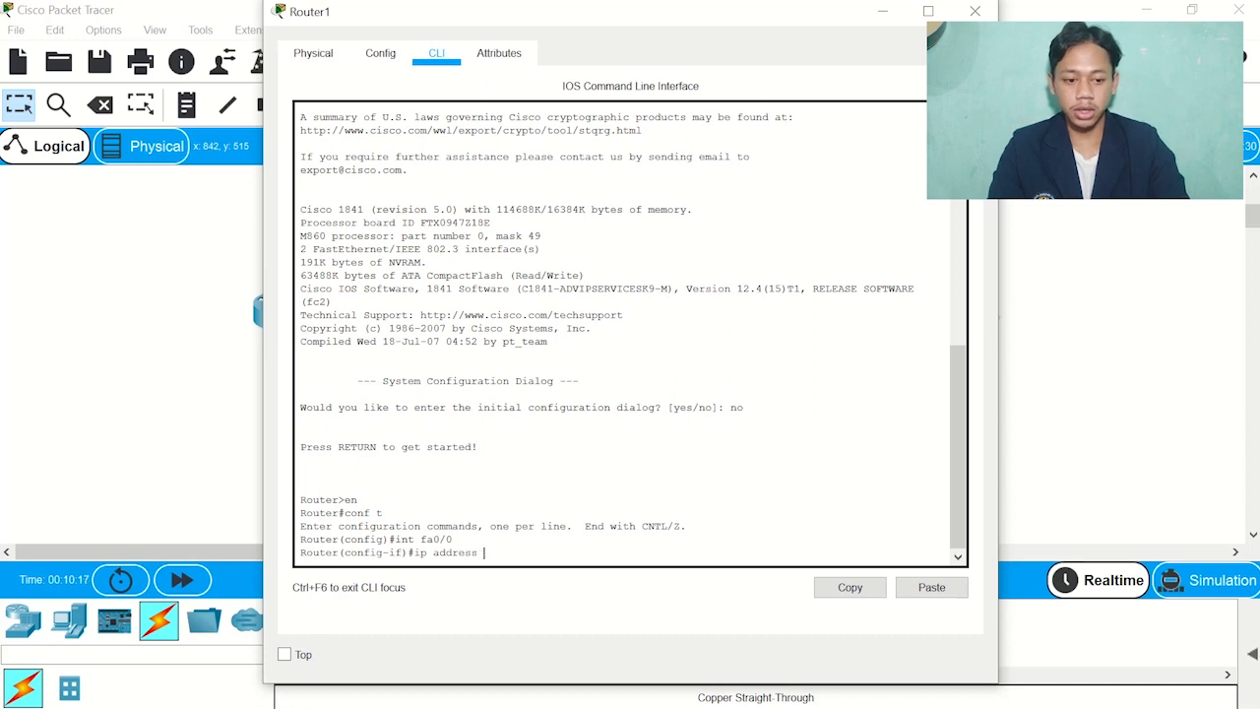
pyautogui.write('.16')
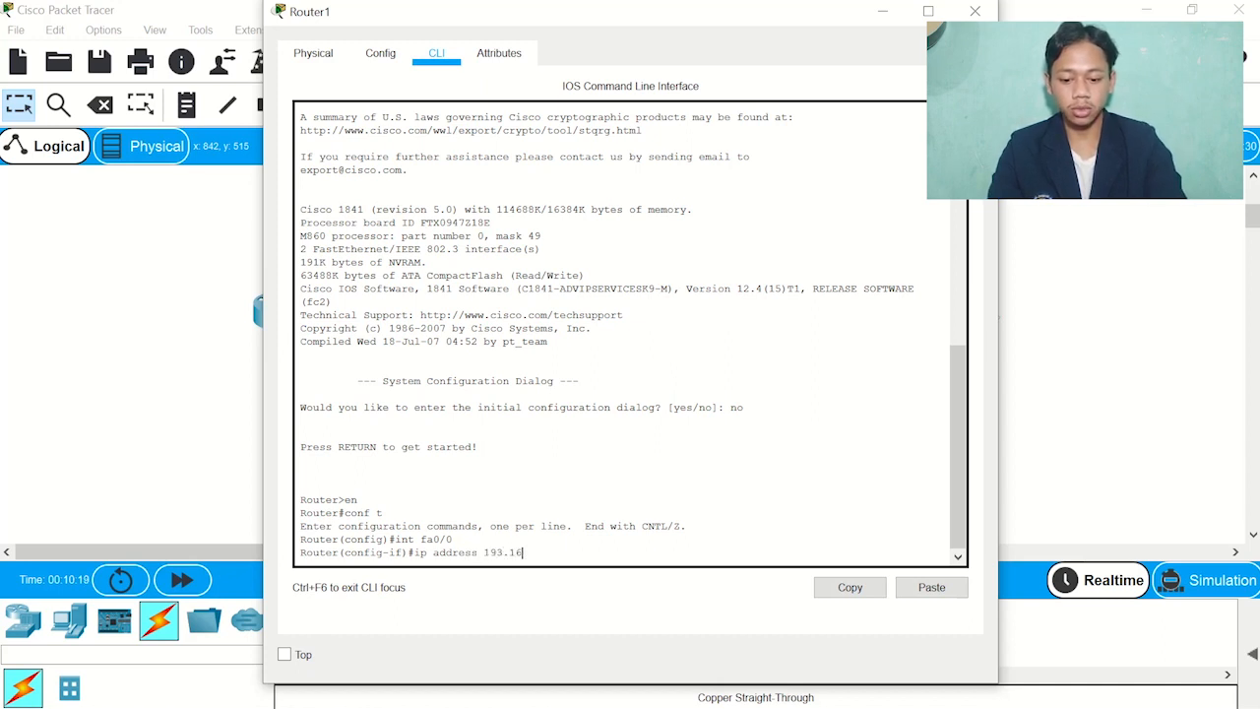
pyautogui.write('7.100')
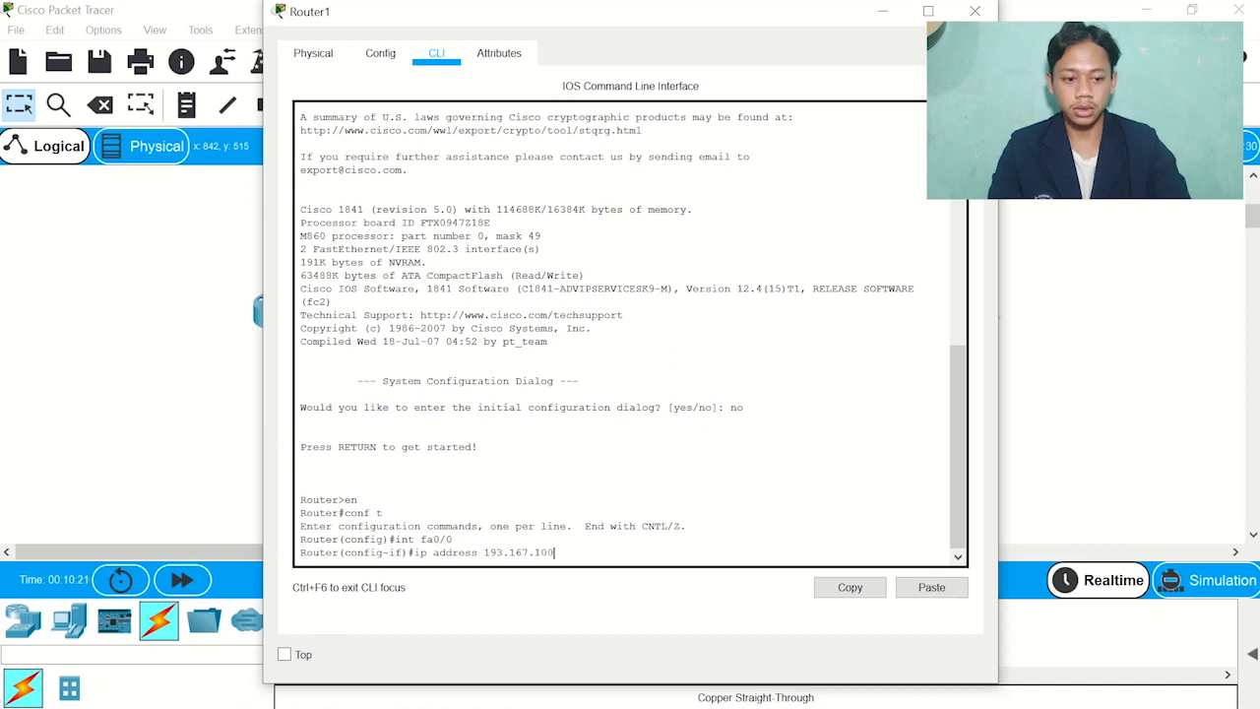
pyautogui.write('.1')
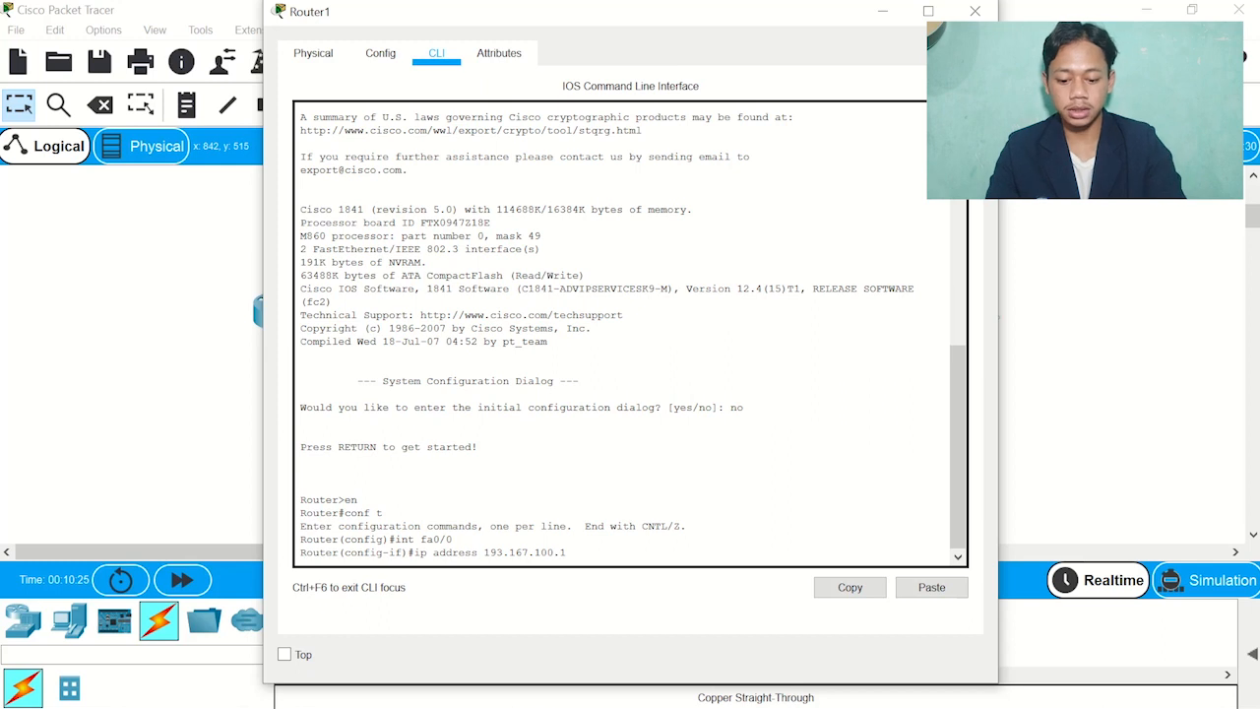
pyautogui.write(' 255.255.255.')
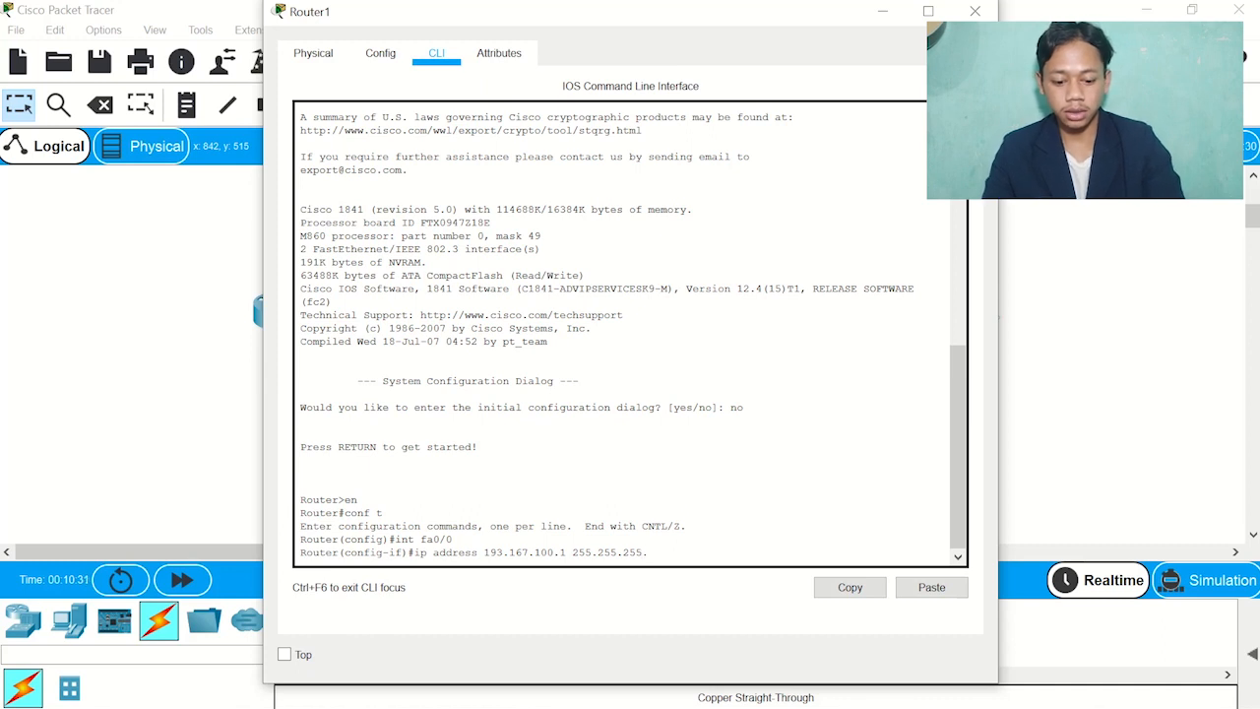
pyautogui.write('192')
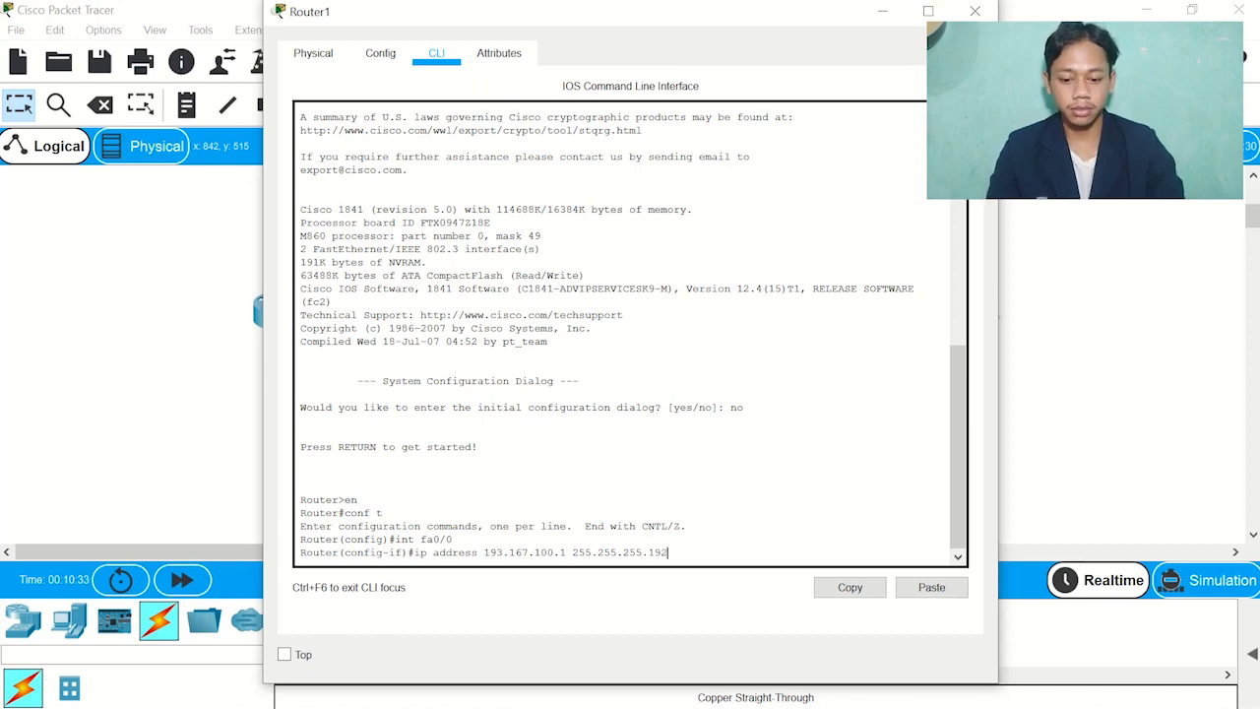
pyautogui.press('Return')
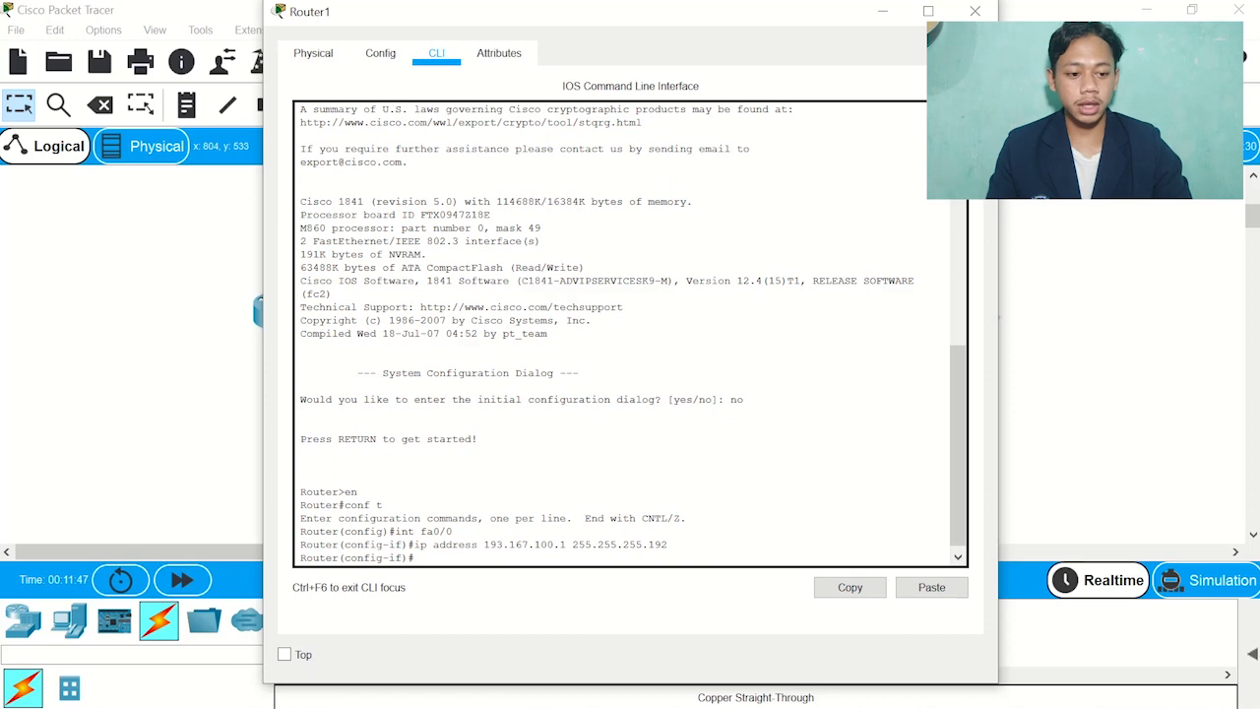
# Enable Router1's fa0/0 interface with no shutdown and exit its interface configuration mode.
pyautogui.write('no shutdown')
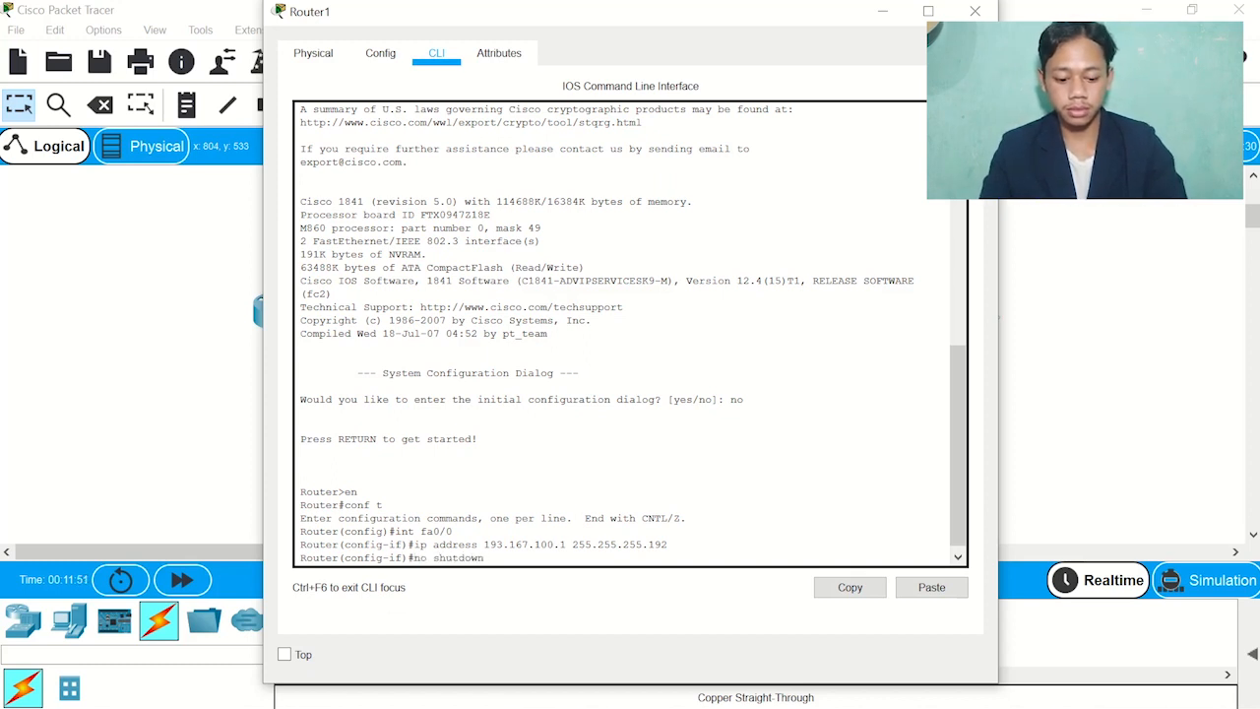
pyautogui.press('Return')
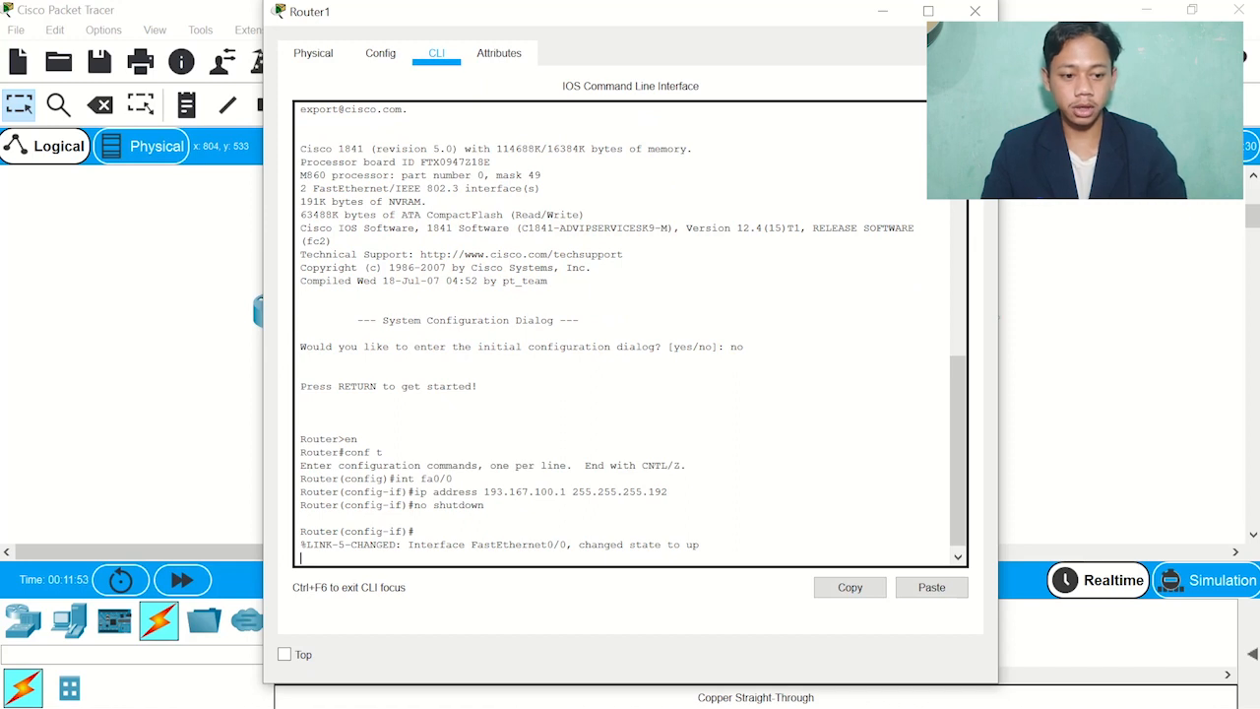
pyautogui.press('Return')
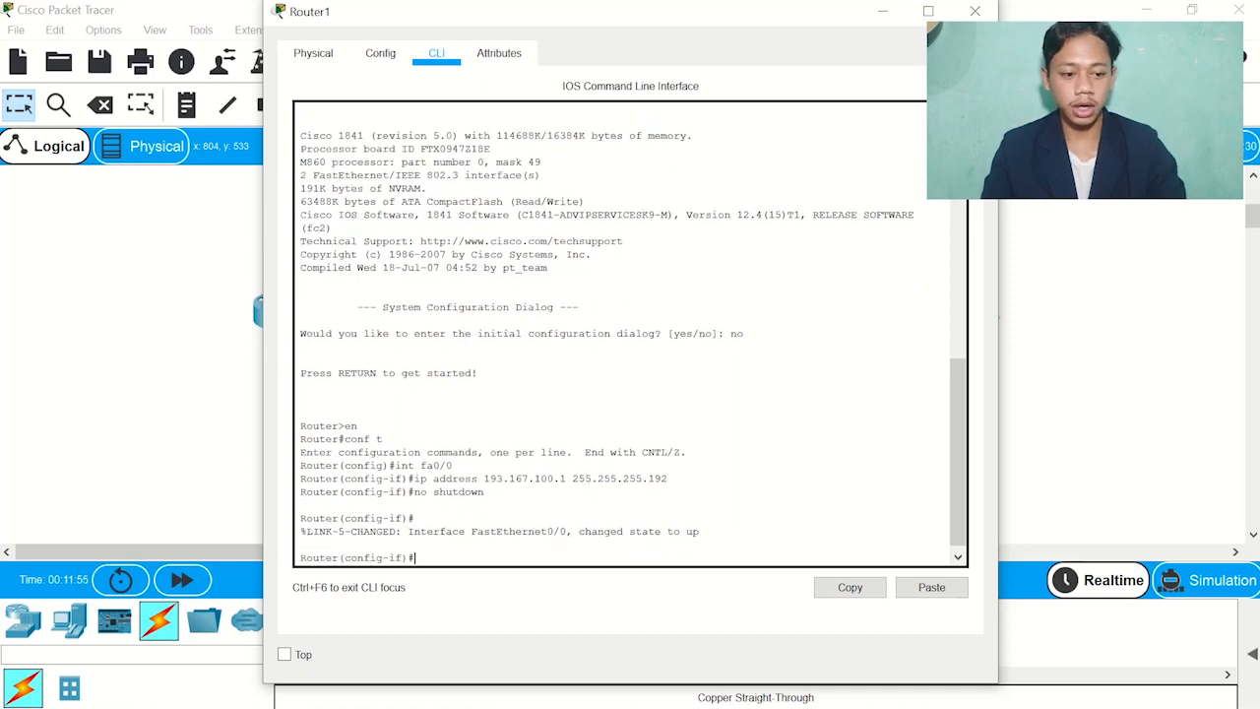
pyautogui.write('exit')
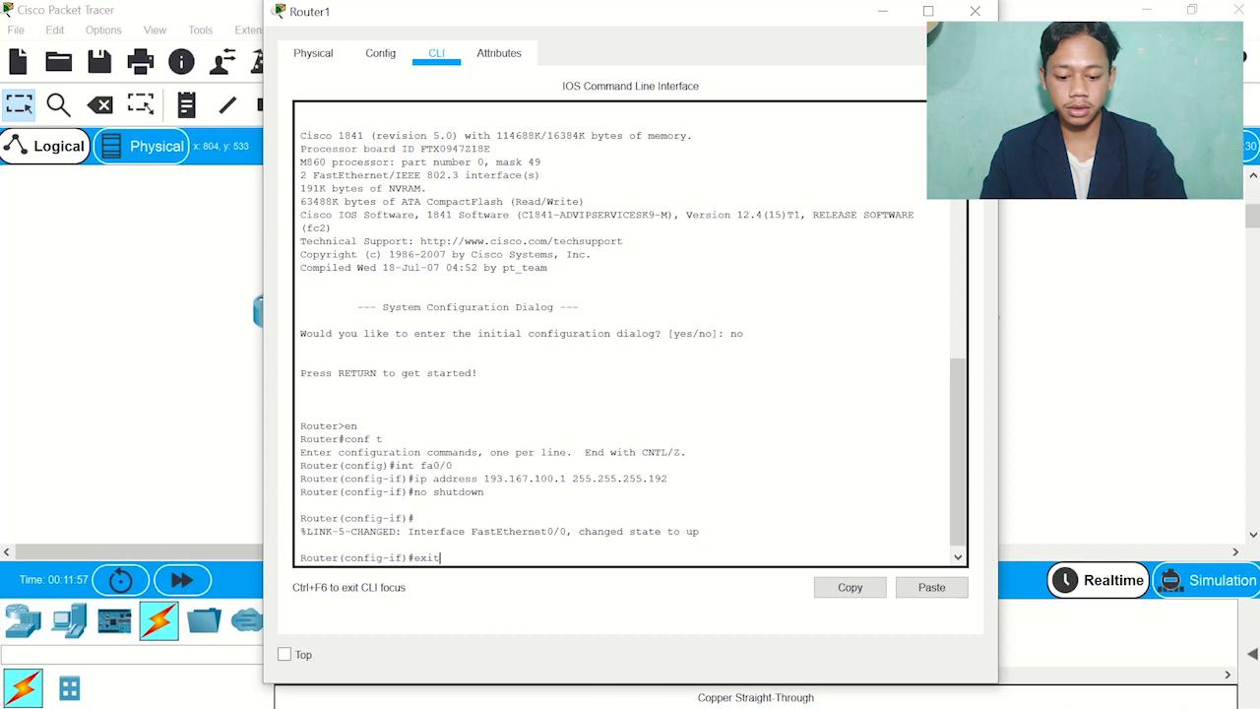
pyautogui.press('Return')
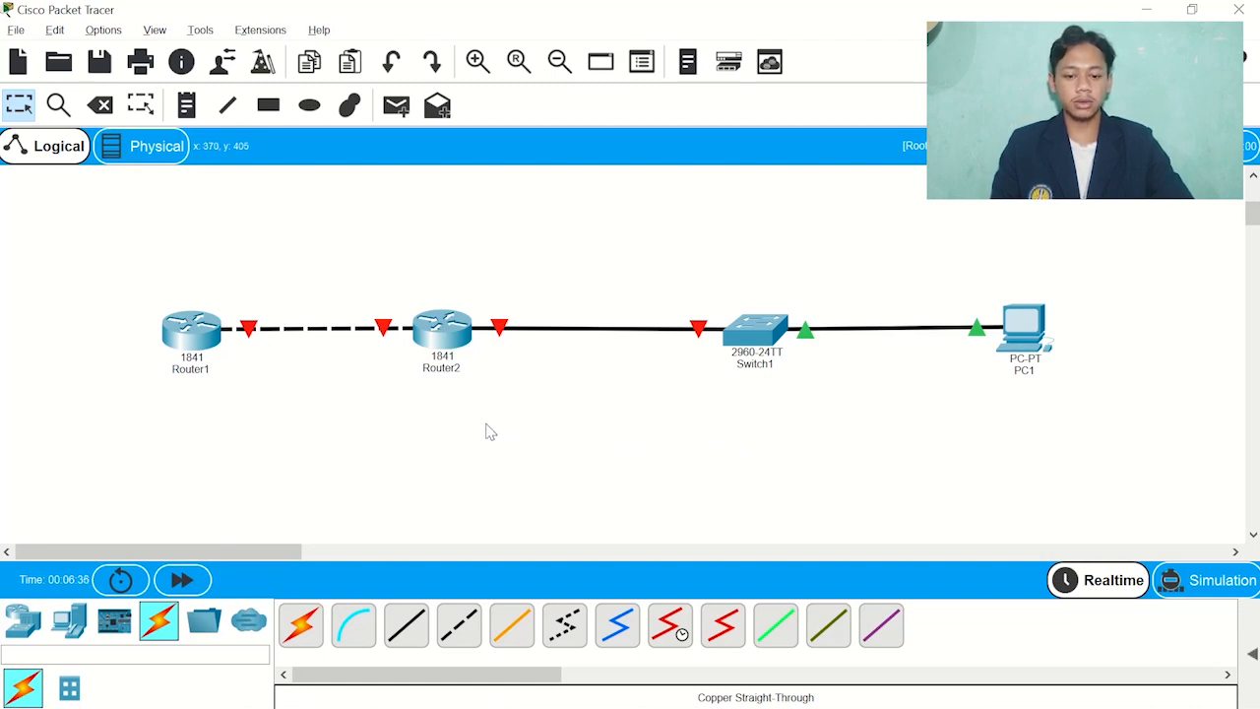
# Decline the initial configuration dialog in Router2's command line and enter global configuration mode with en and conf t.
pyautogui.click(452, 339)
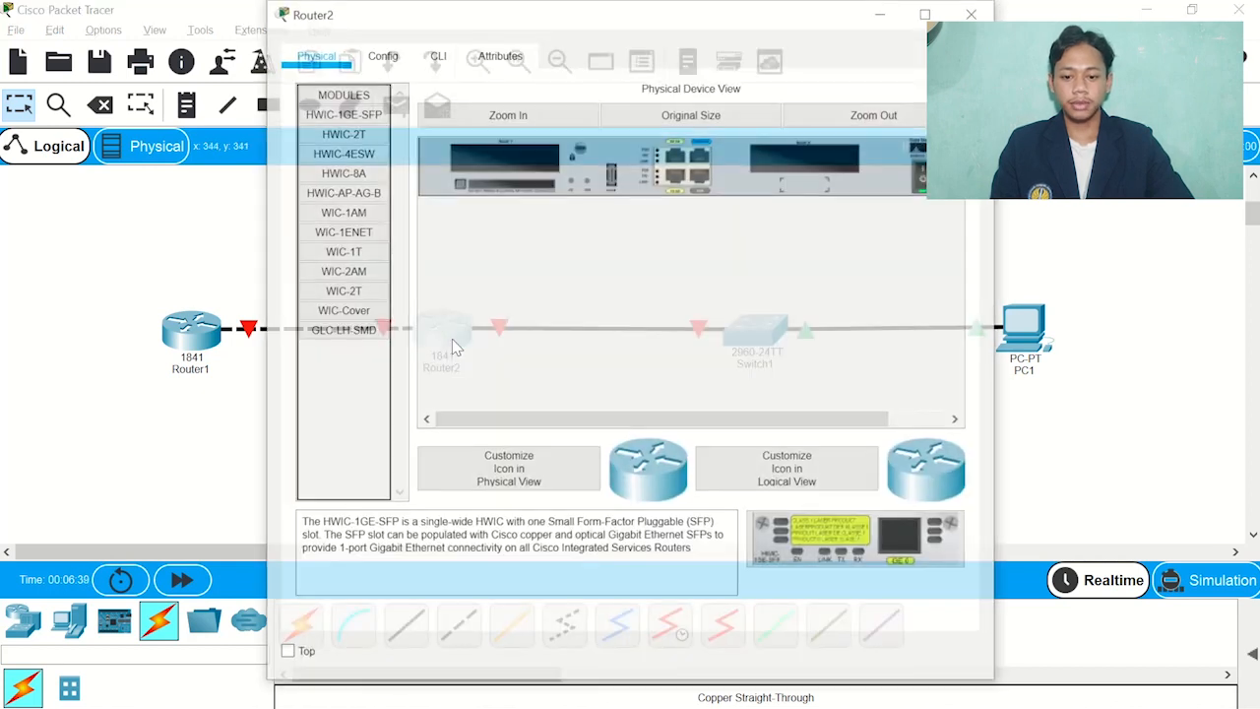
pyautogui.click(436, 53)
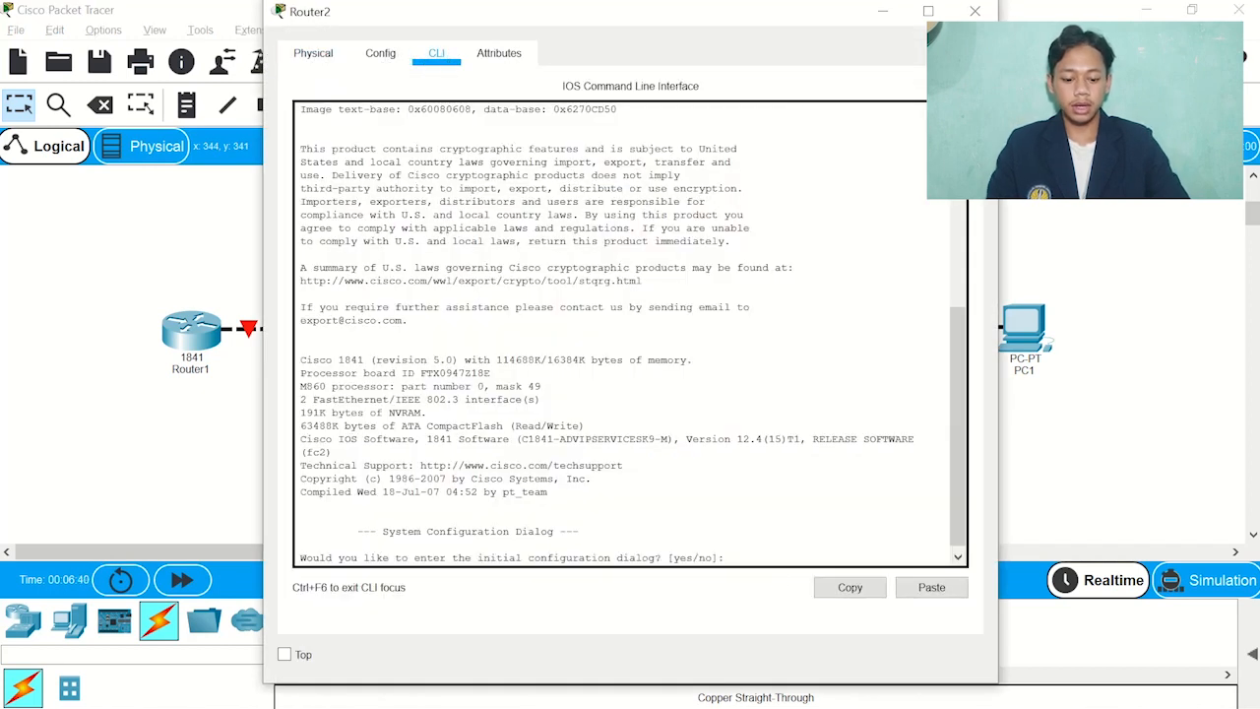
pyautogui.write('no')
pyautogui.press('Return')
pyautogui.press('Return')
pyautogui.write('en')
pyautogui.press('Return')
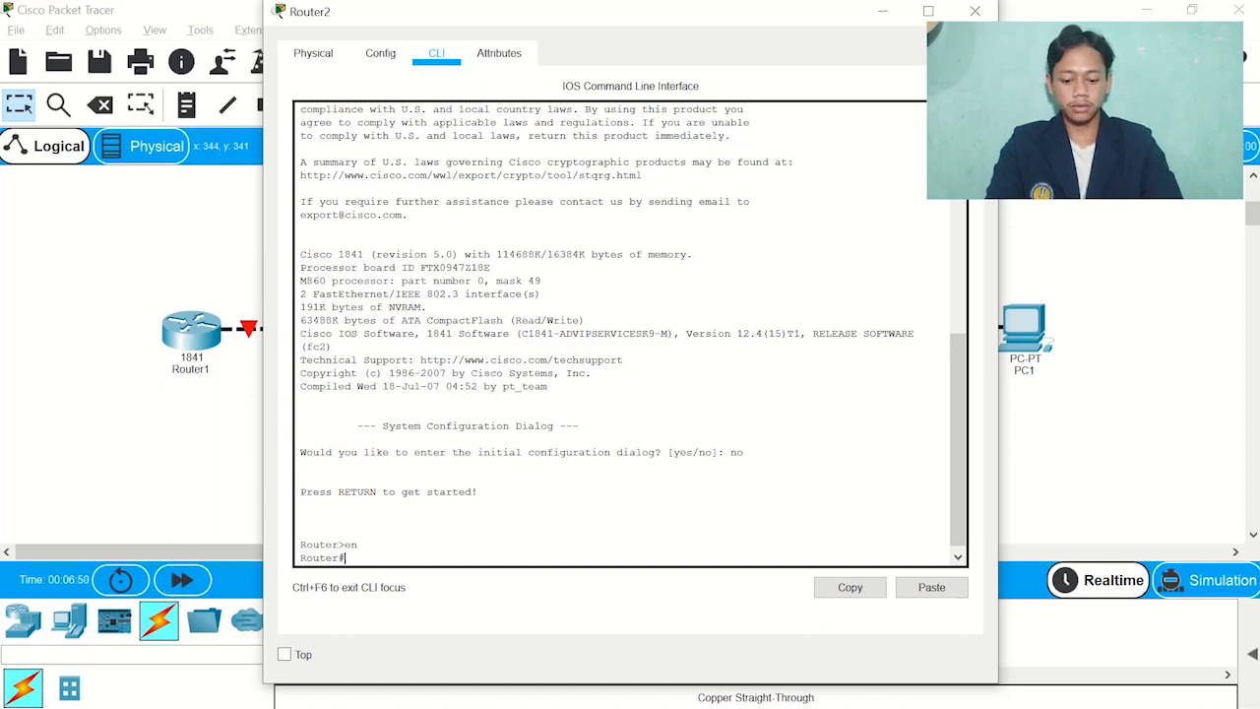
pyautogui.write('conf t')
pyautogui.press('Return')
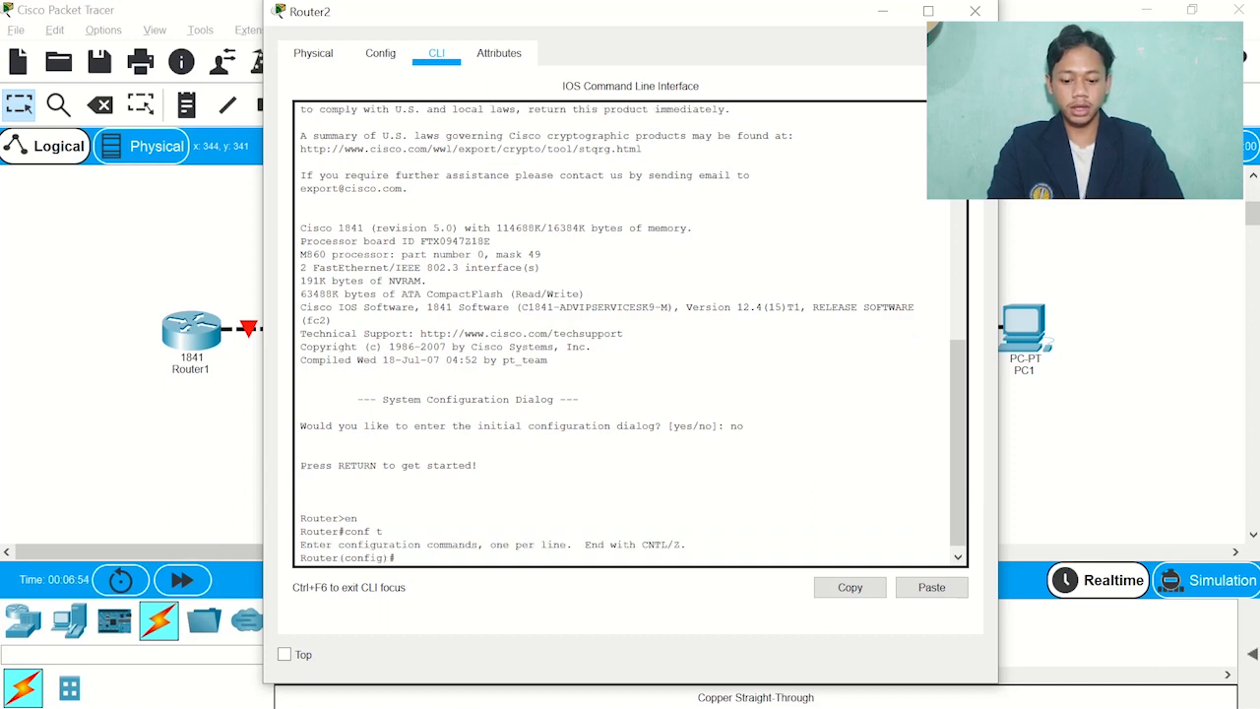
# Assign IP address 193.167.100.2 with subnet mask 255.255.255.192 to Router2's fa0/0 interface.
pyautogui.write('int fa0')
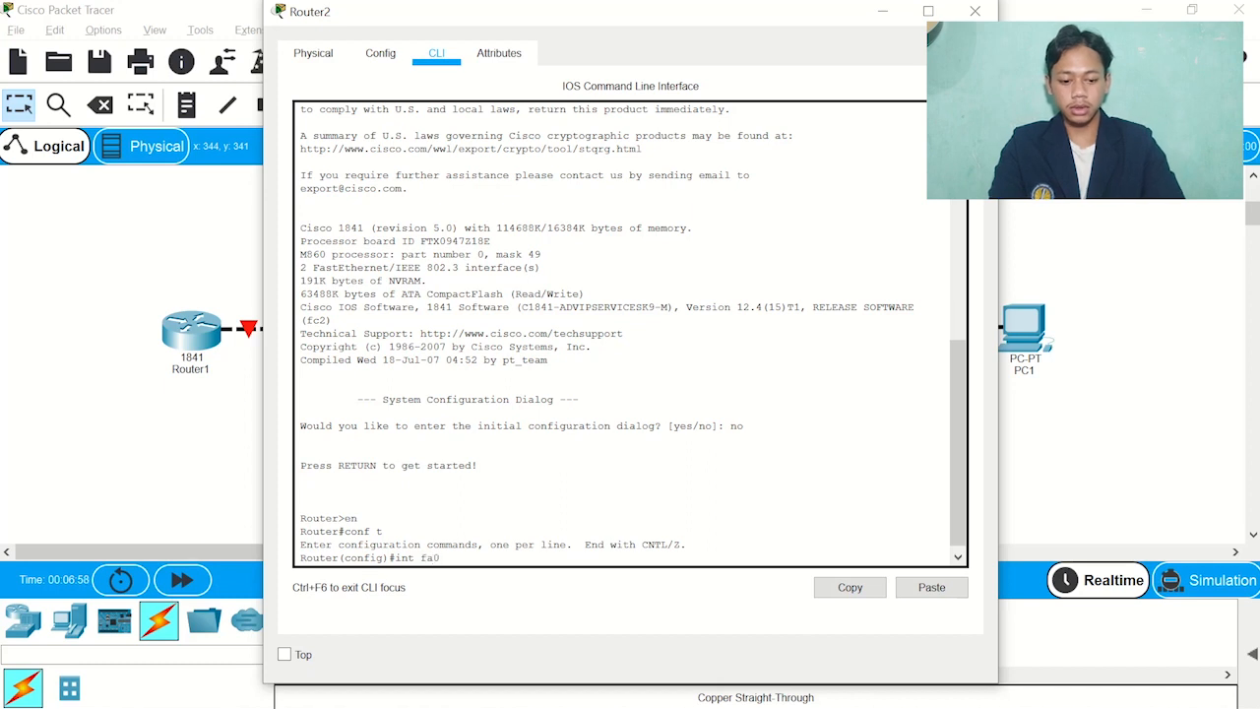
pyautogui.write('/0')
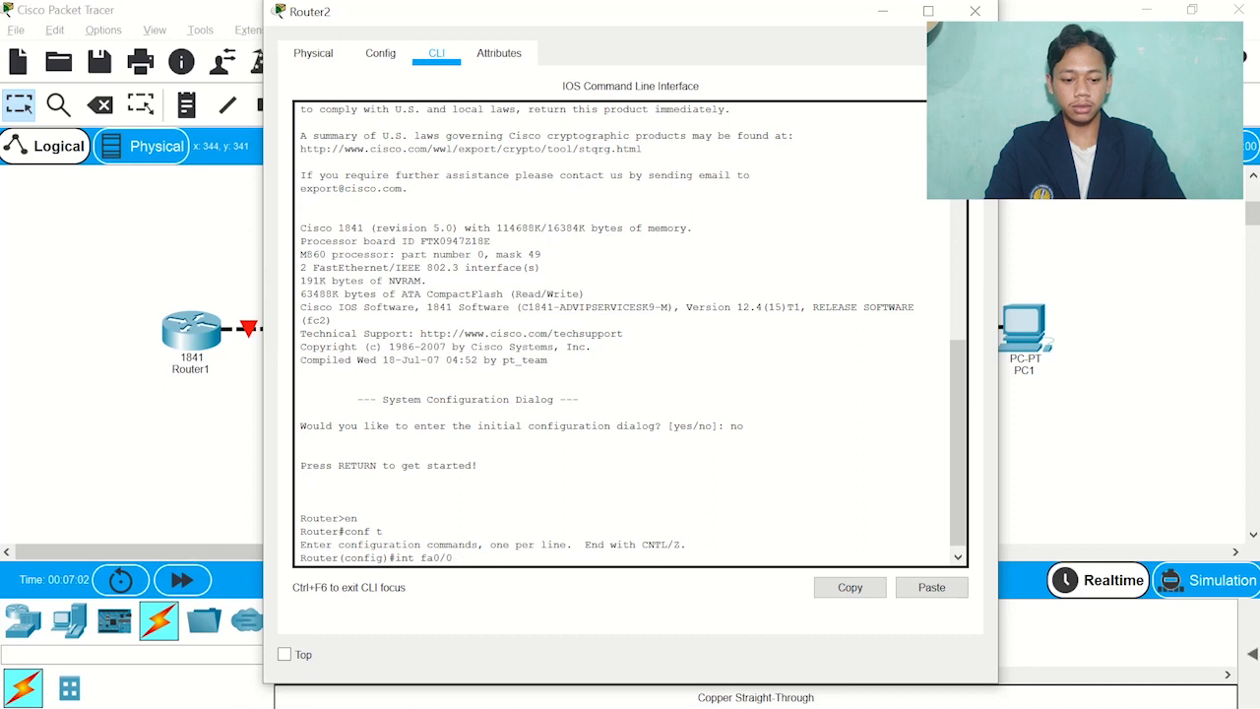
pyautogui.press('Return')
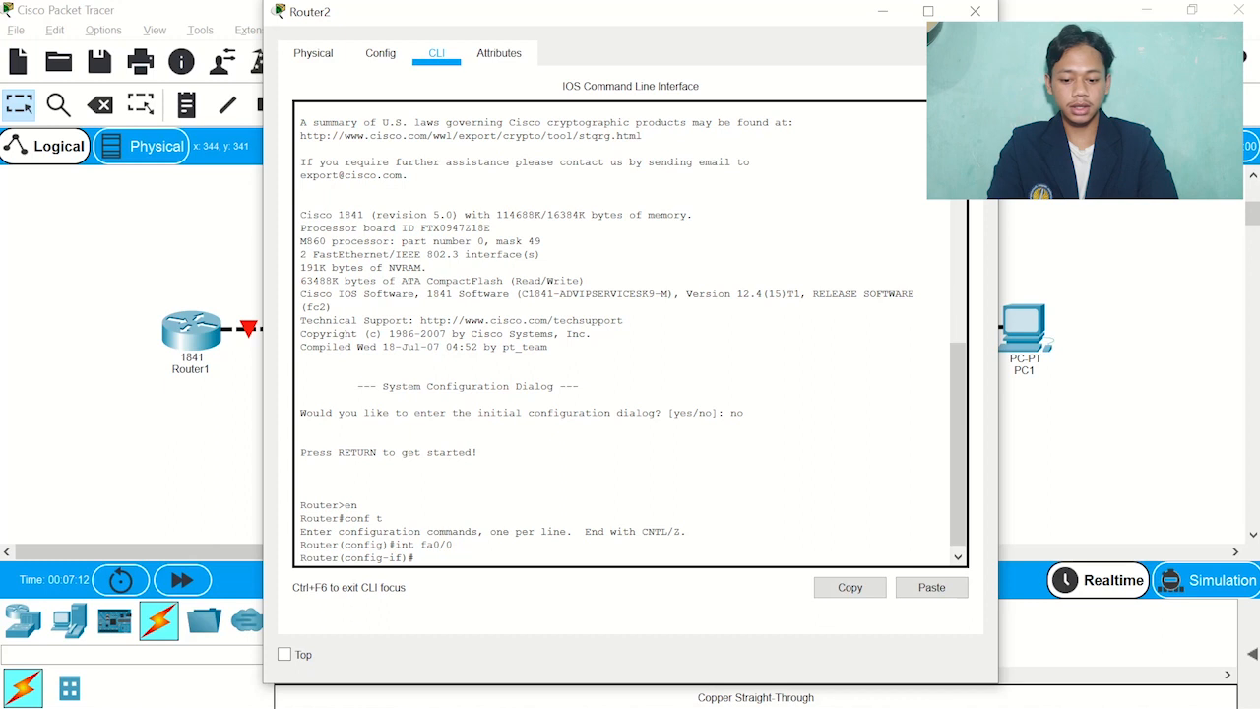
pyautogui.write('ip addre')
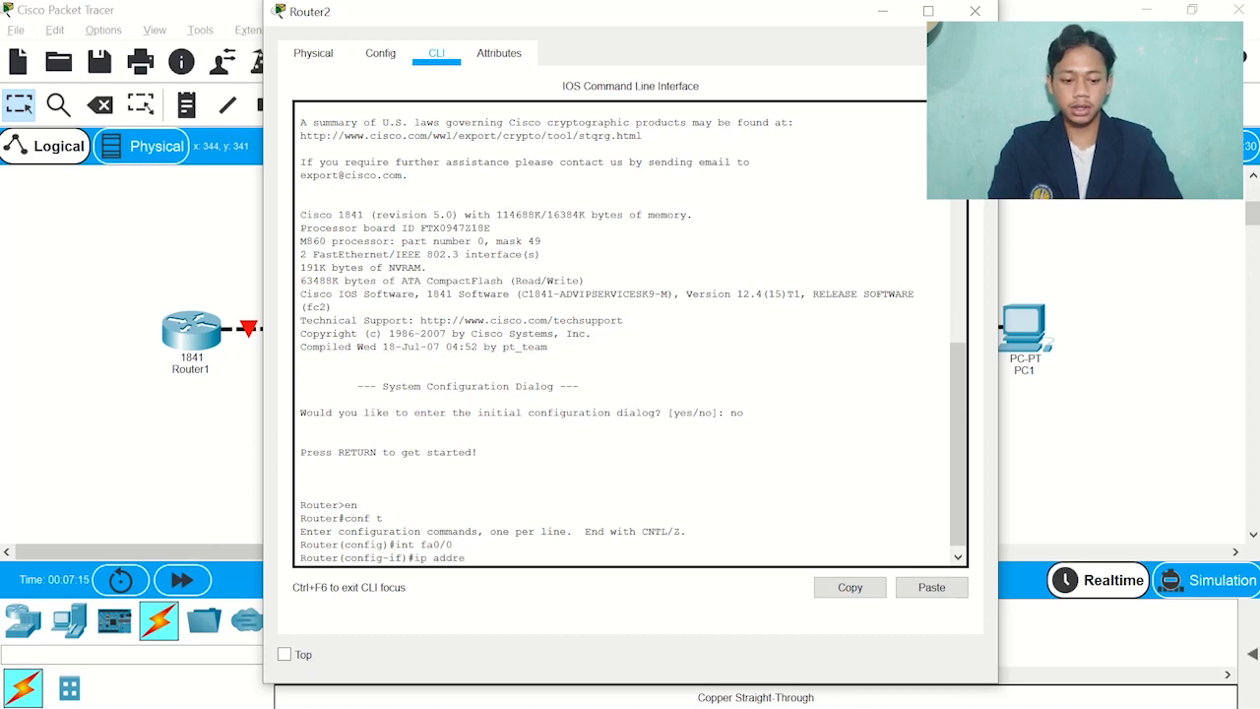
pyautogui.press('Tab')
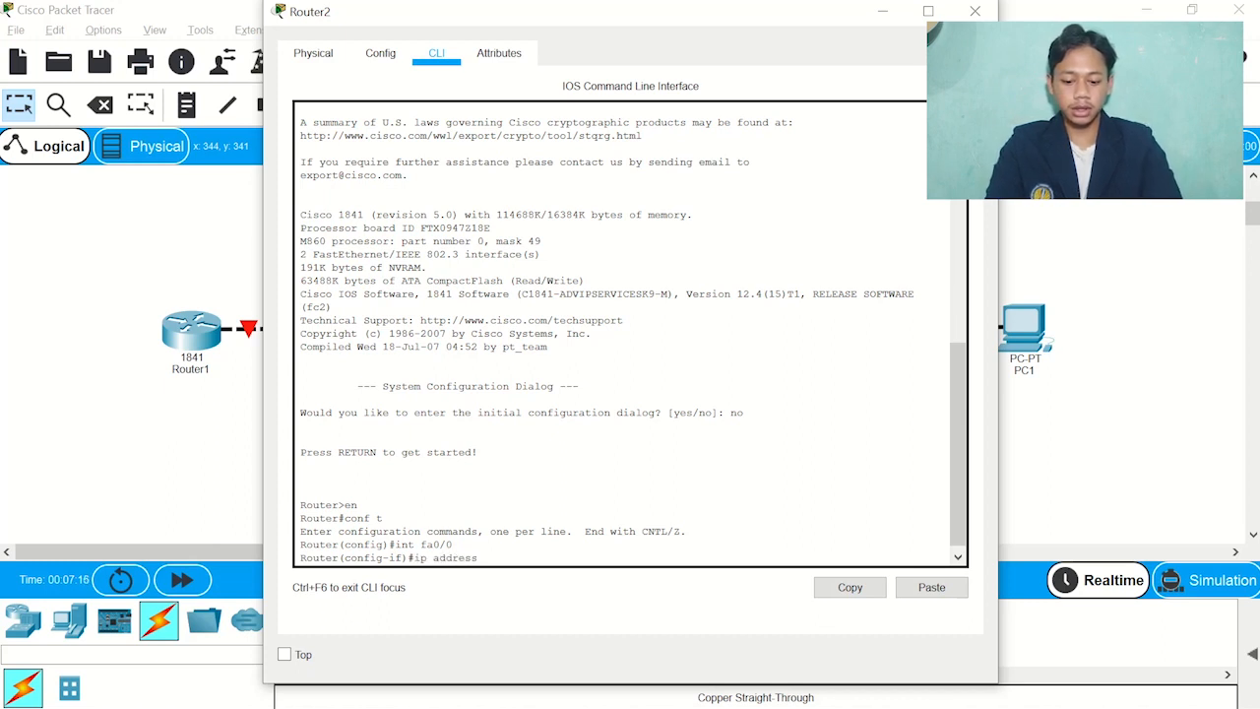
pyautogui.write('19')
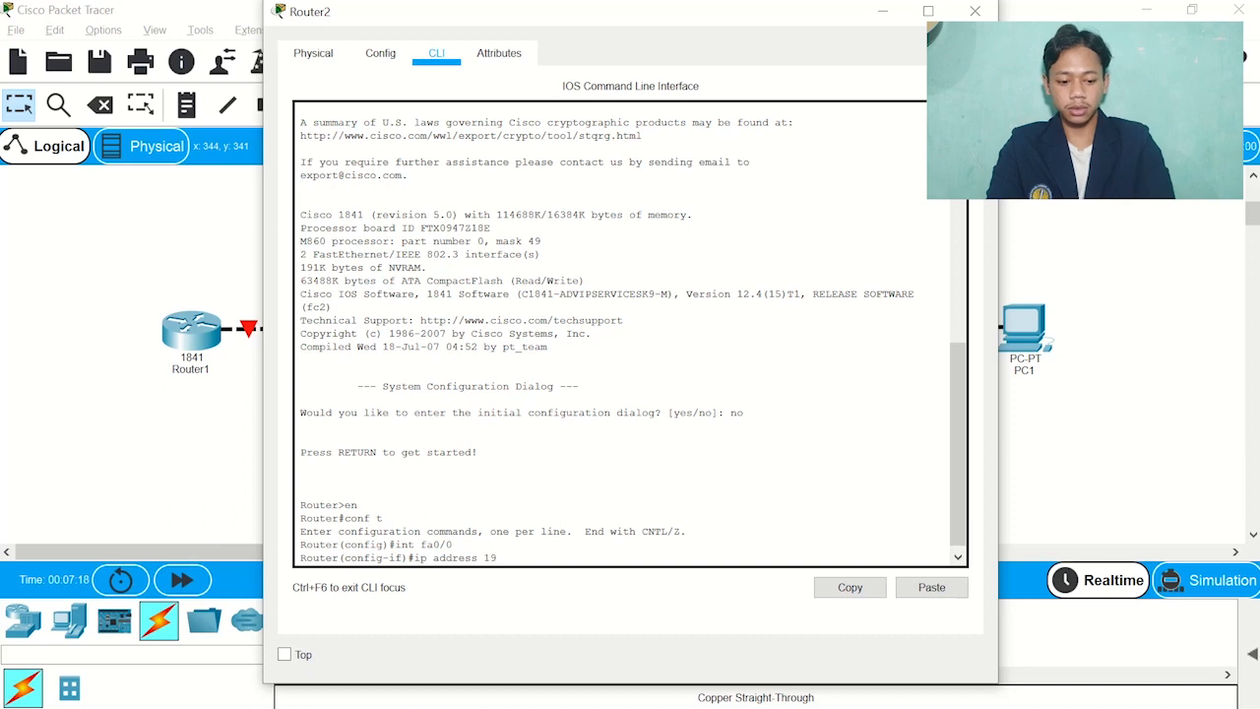
pyautogui.write('3.167.100.2')
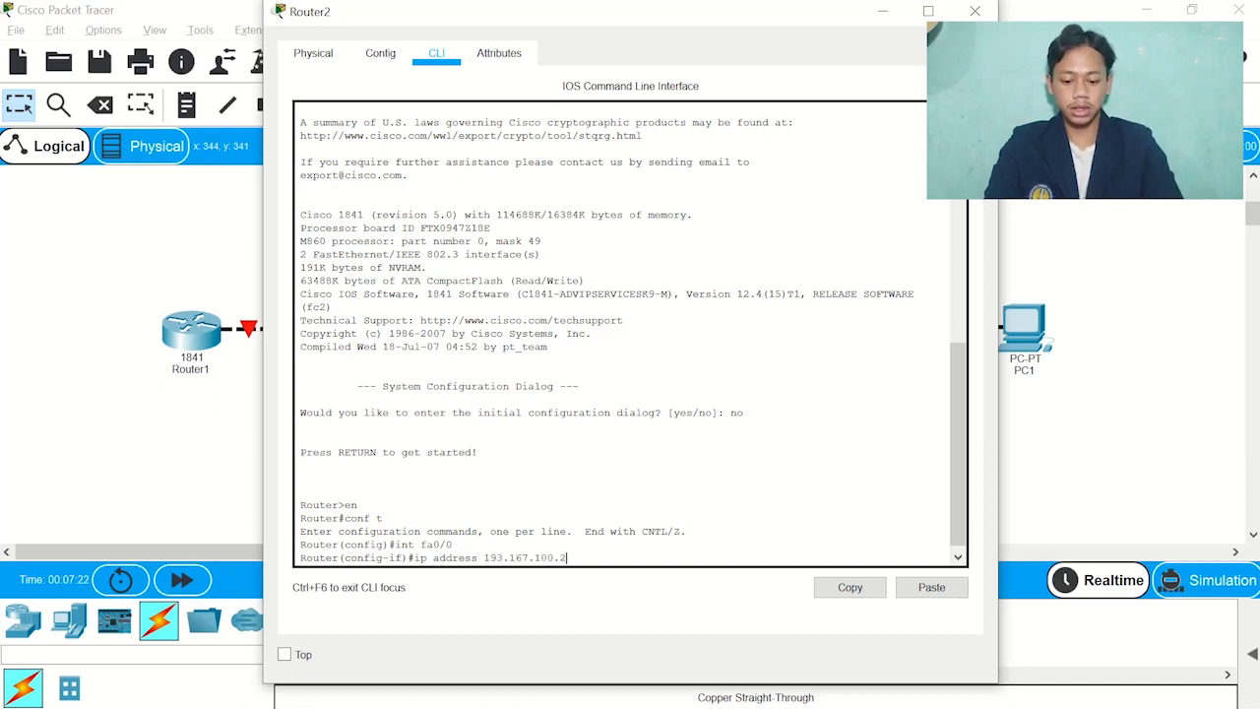
pyautogui.write(' 2')
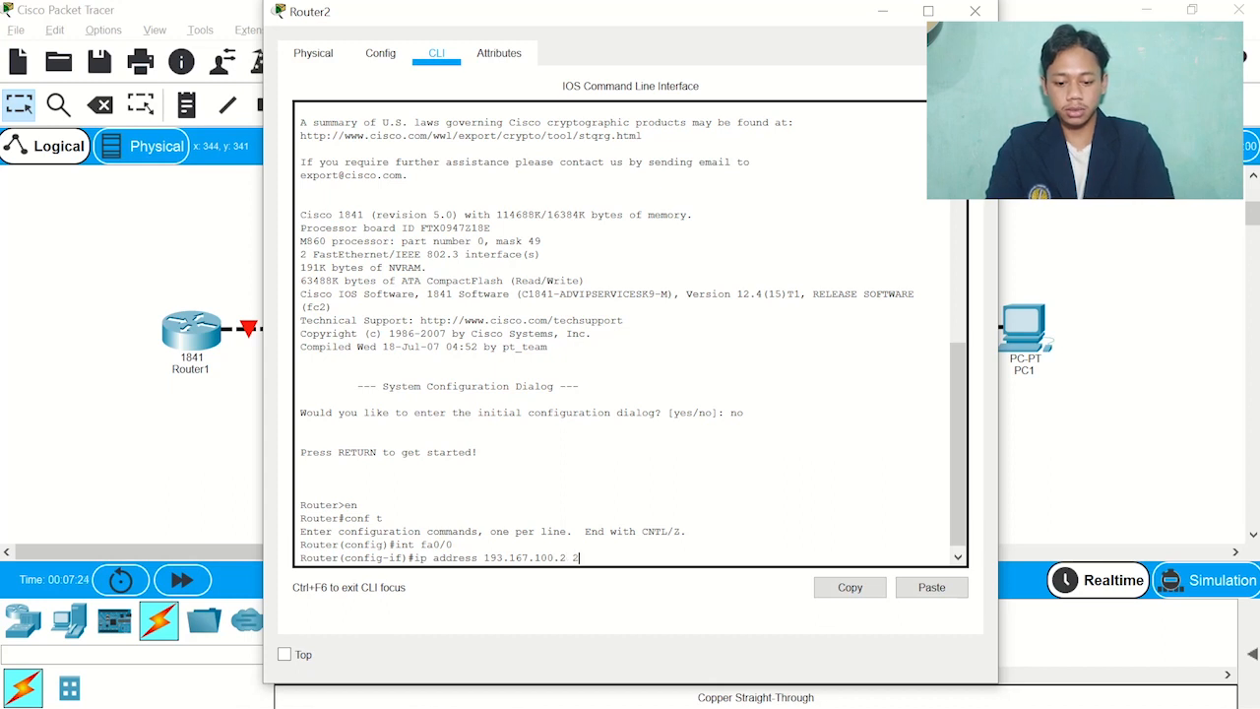
pyautogui.write('55.255')
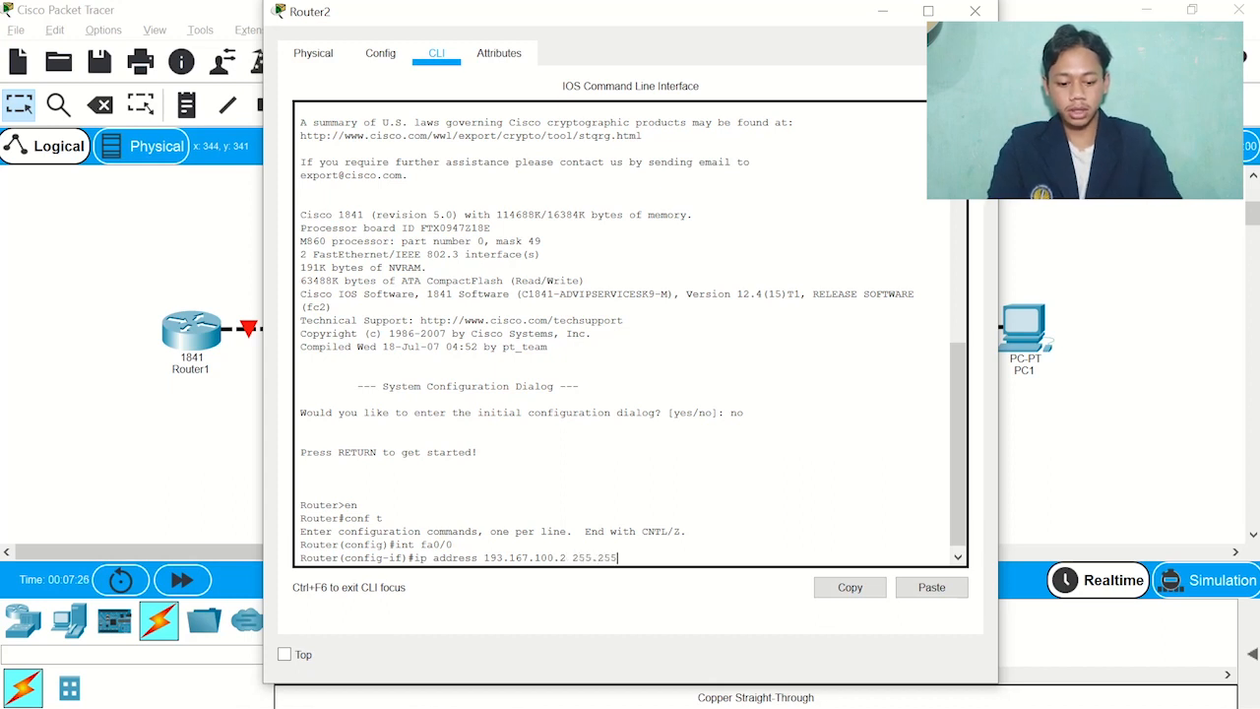
pyautogui.write('.255')
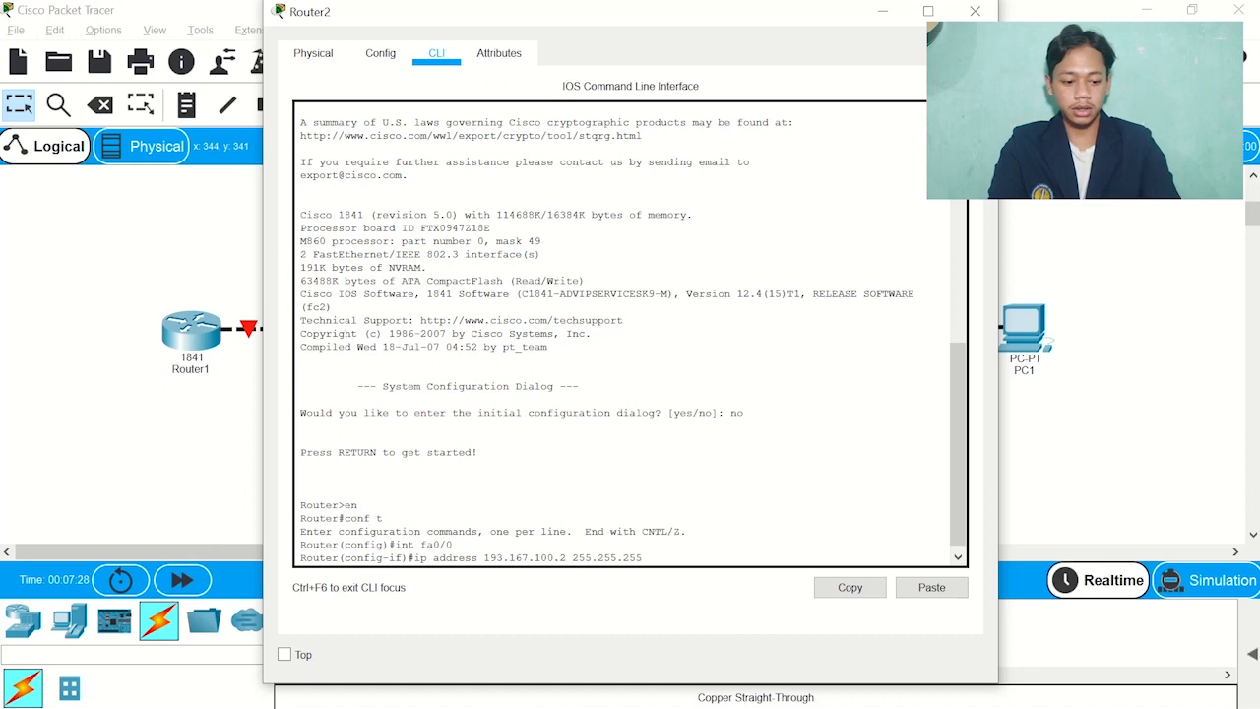
pyautogui.press('BackSpace')
pyautogui.press('BackSpace')
pyautogui.press('BackSpace')
pyautogui.write('192')
pyautogui.press('Return')
# Enable Router2's fa0/0 interface with no shutdown and exit back to global configuration mode.
pyautogui.write('no shu')
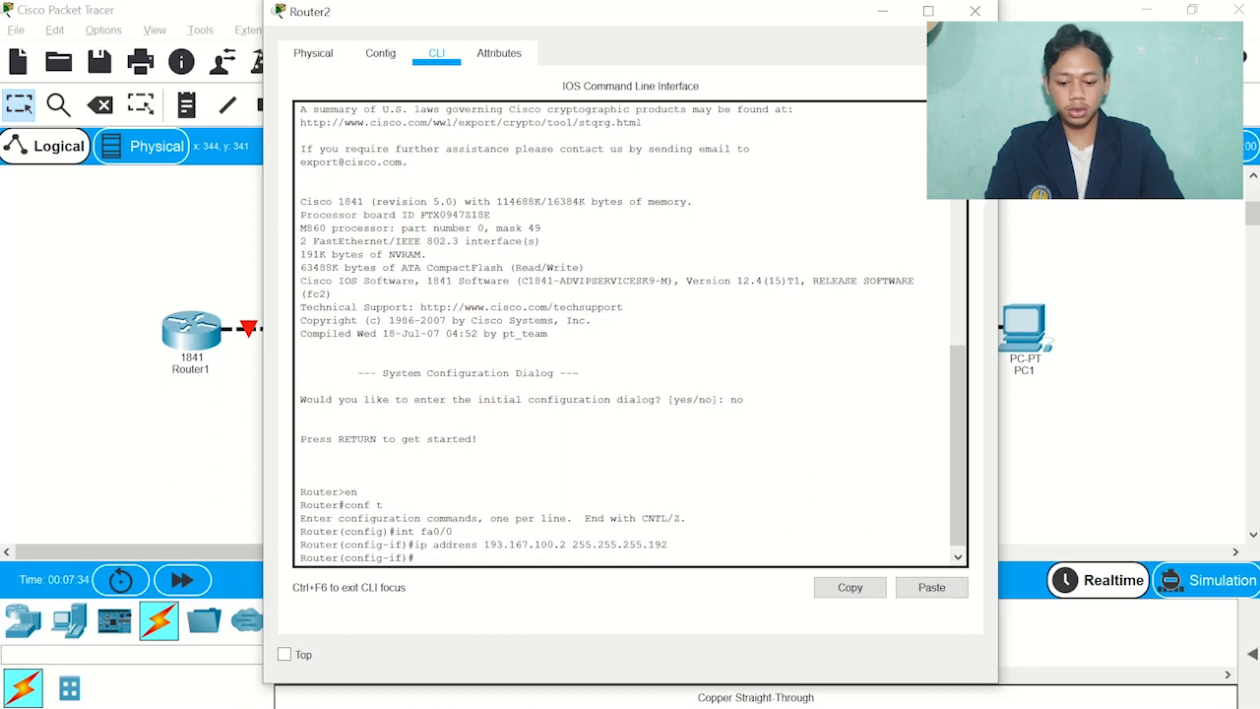
pyautogui.write('tdown')
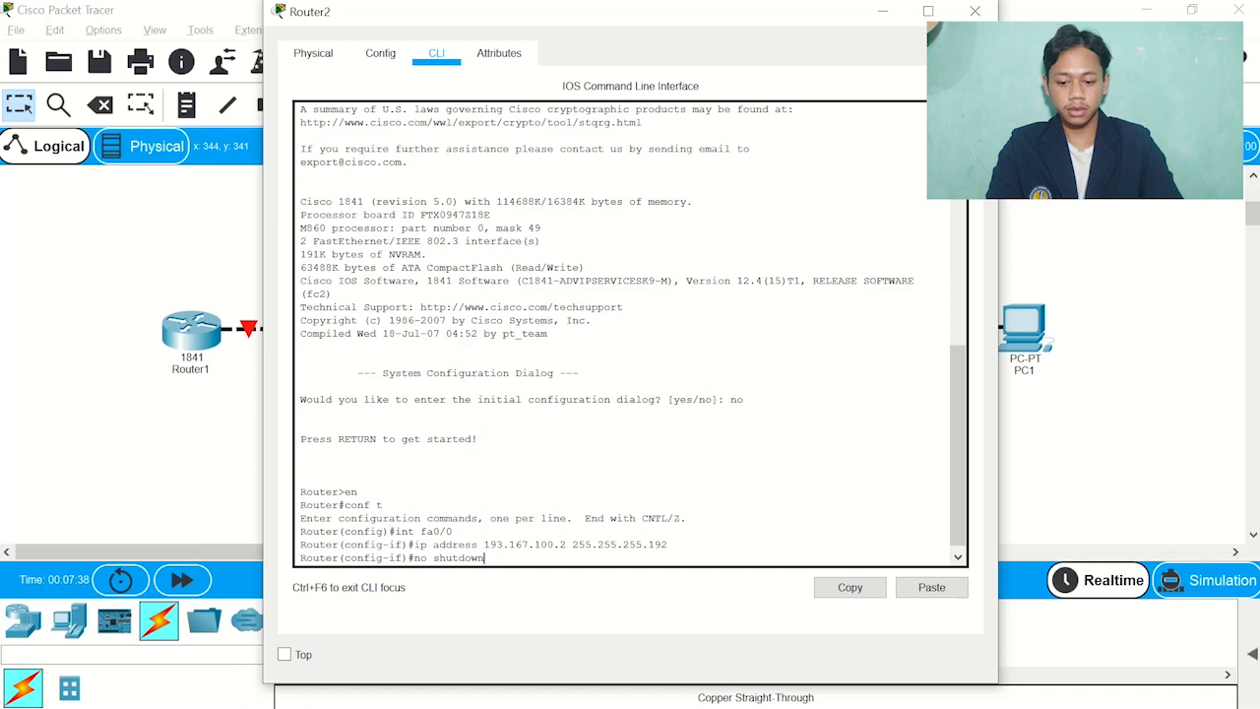
pyautogui.press('Return')
pyautogui.press('Return')
pyautogui.write('er(config-if)#')
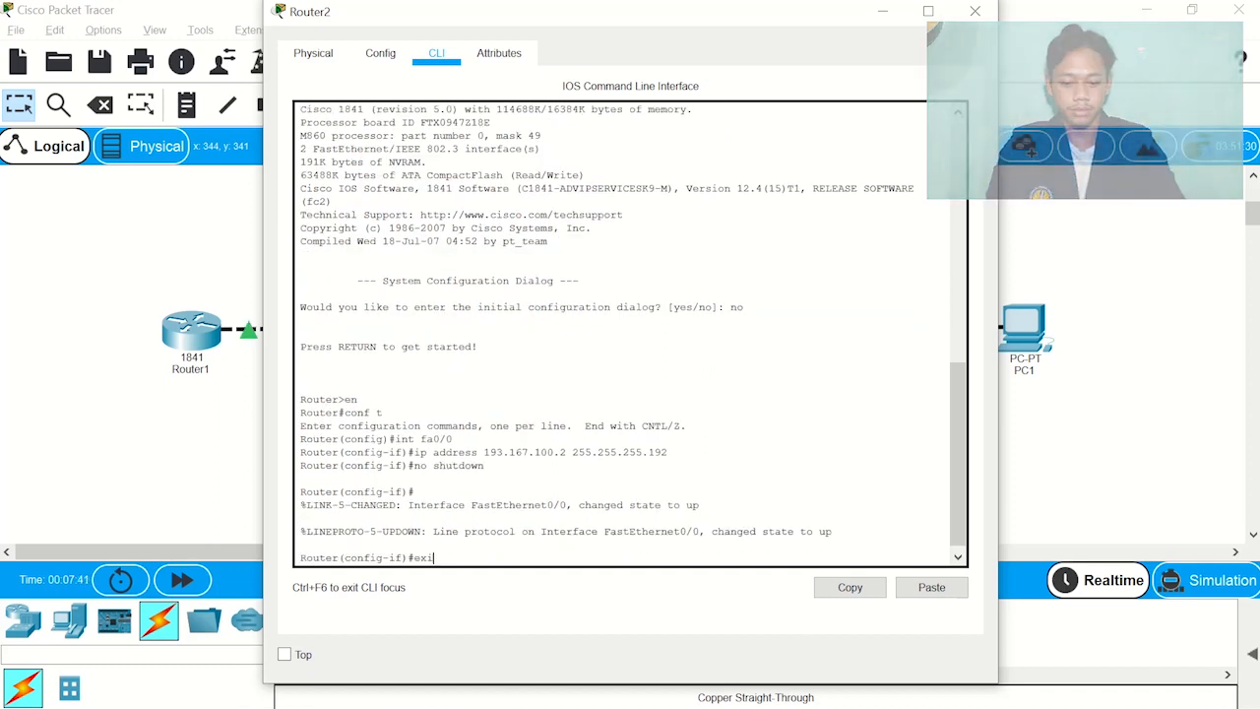
pyautogui.write('xit')
pyautogui.press('Return')
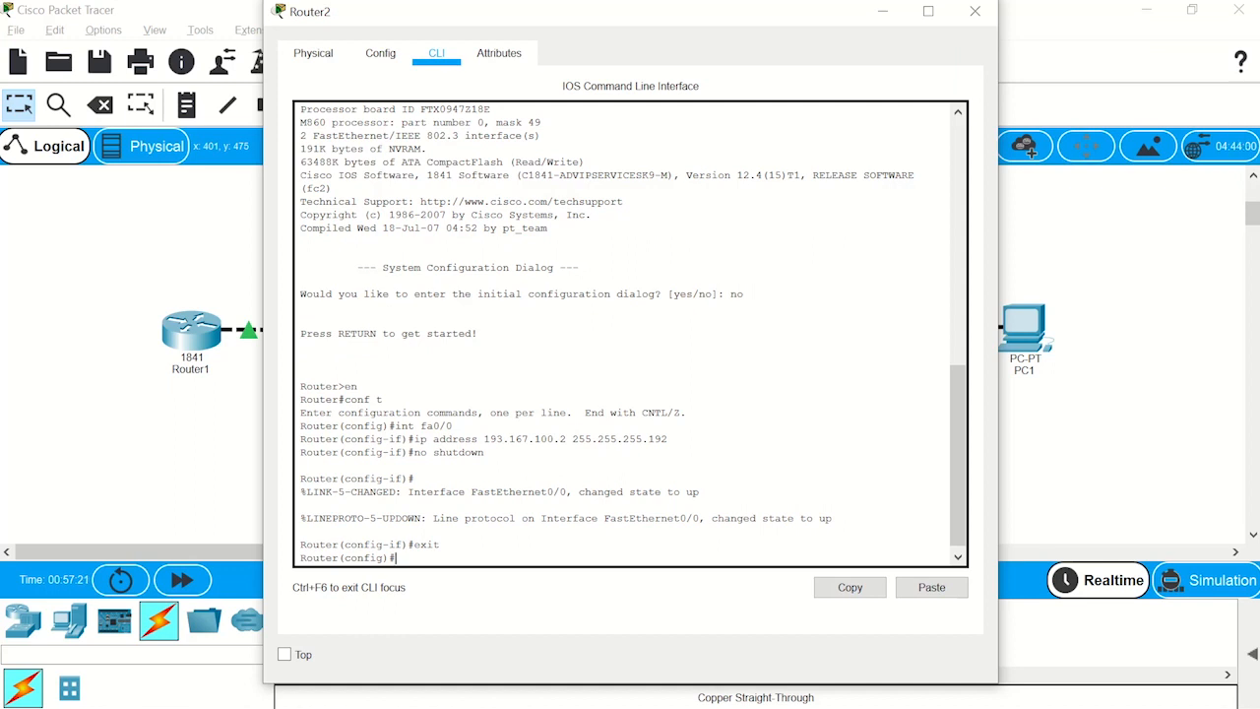
# Assign IP address 192.168.100.1 with subnet mask 255.255.255.192 to Router2's fa0/1 interface.
pyautogui.write('int fa0/1')
pyautogui.press('Return')
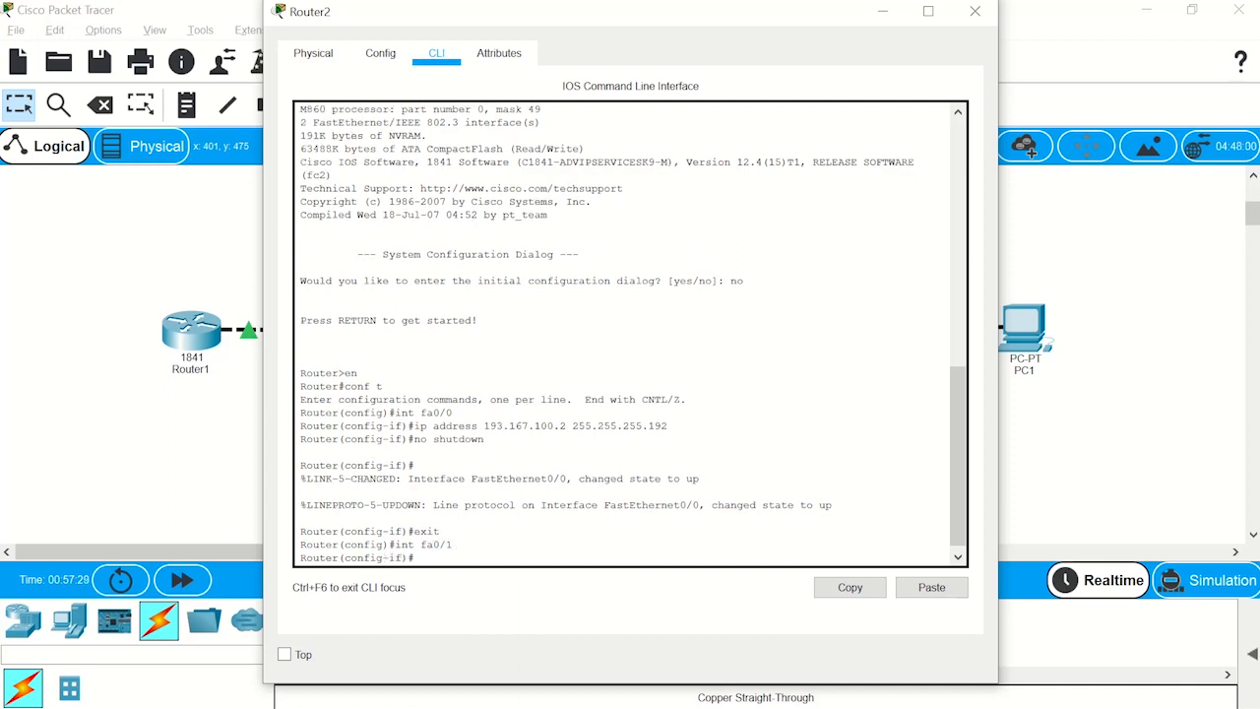
pyautogui.write('ip address 192.168.100.1 255.2')
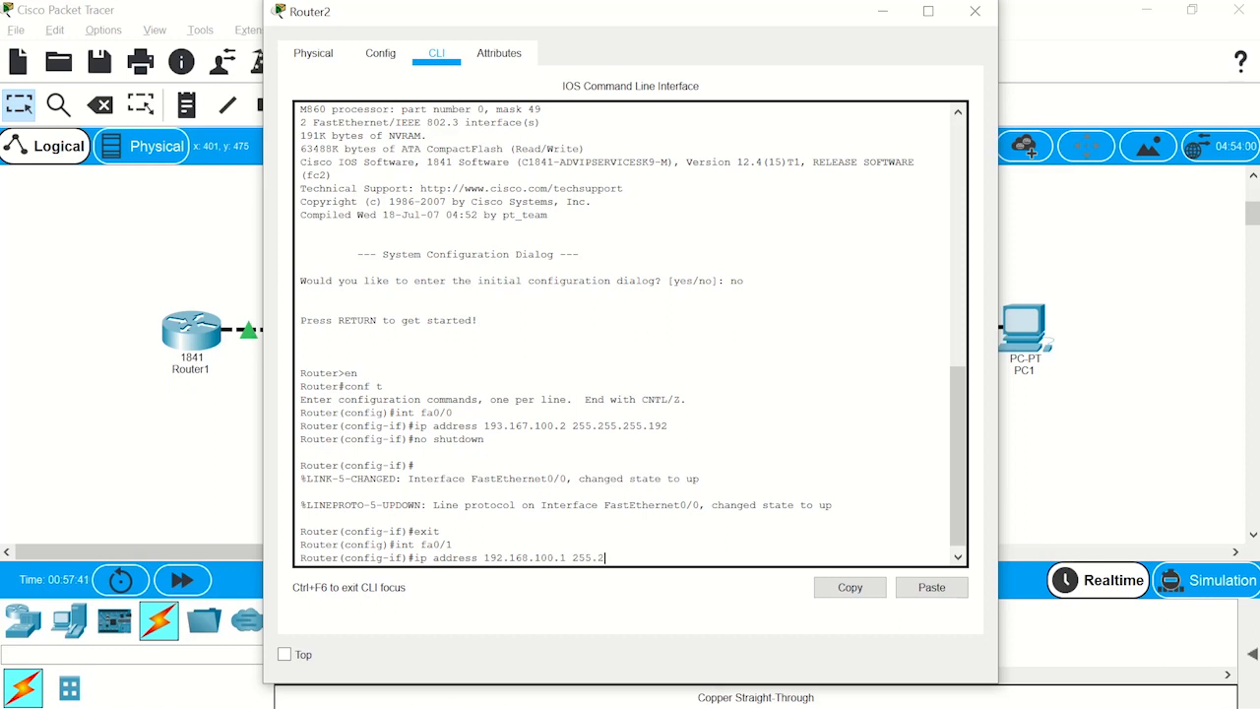
pyautogui.write('55.255.192')
pyautogui.press('Return')
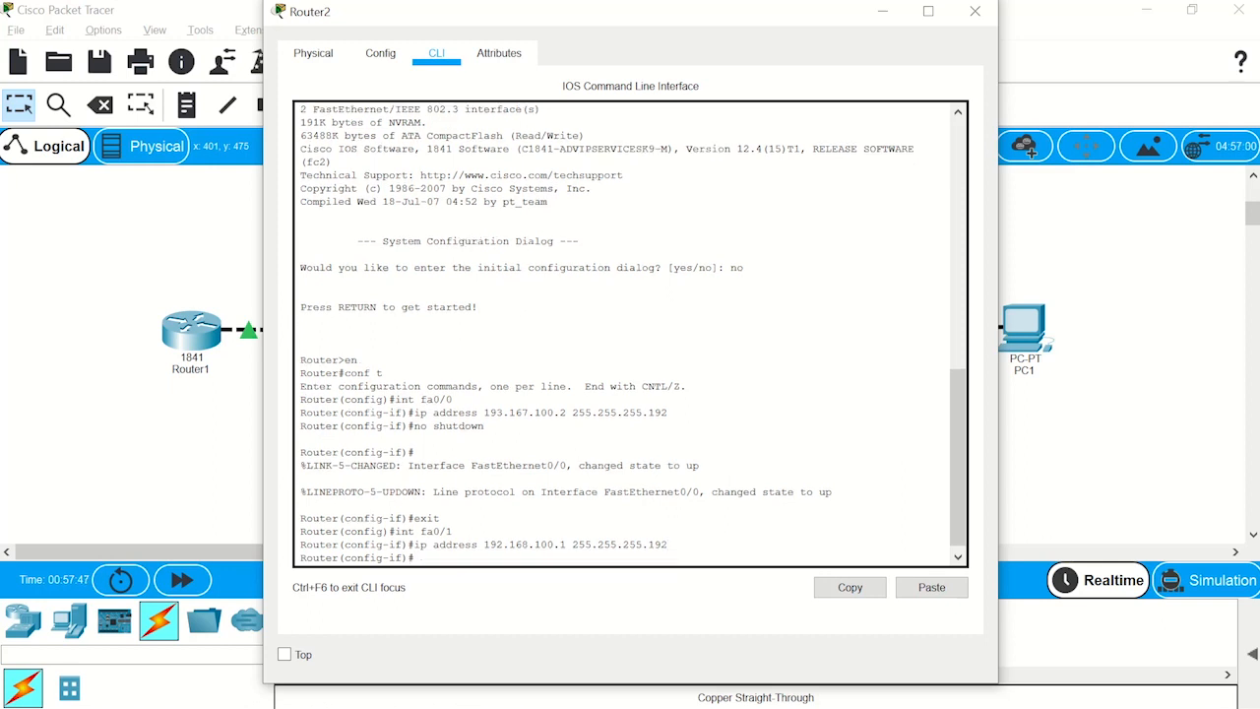
# Enable Router2's fa0/1 interface with no shutdown and exit back to global configuration mode.
pyautogui.write('no shutdown')
pyautogui.press('Return')
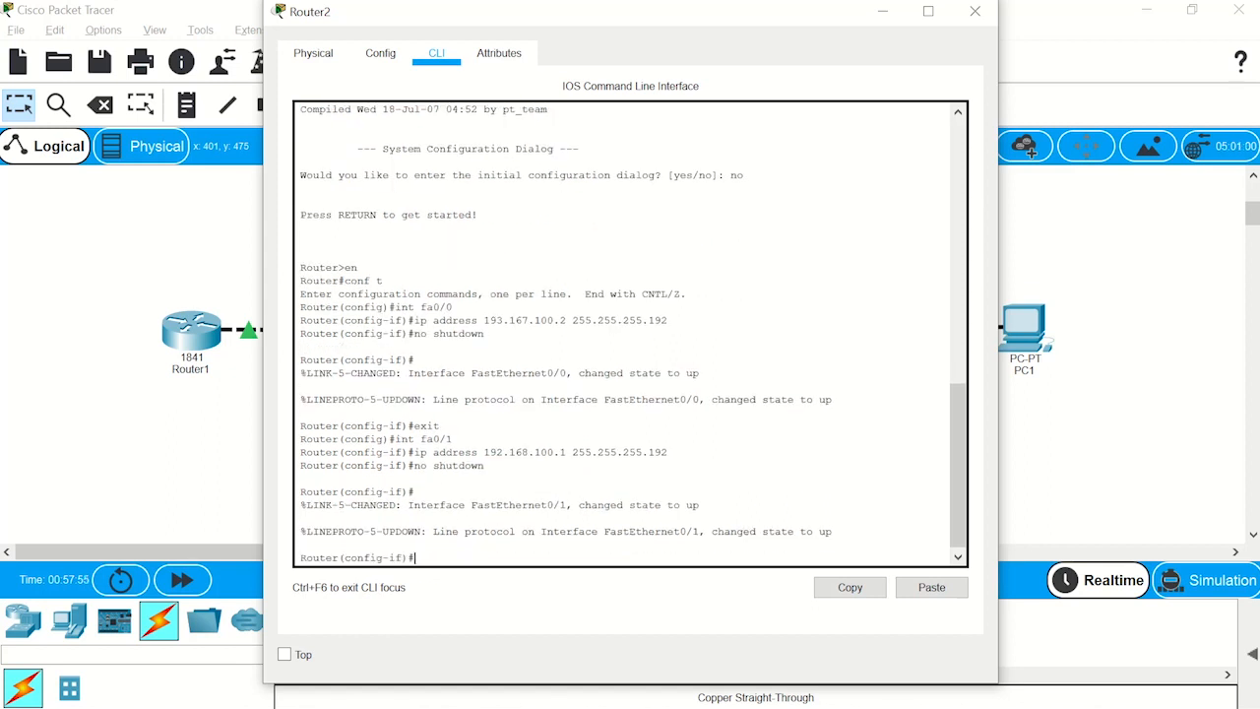
pyautogui.write('exit')
pyautogui.press('Return')
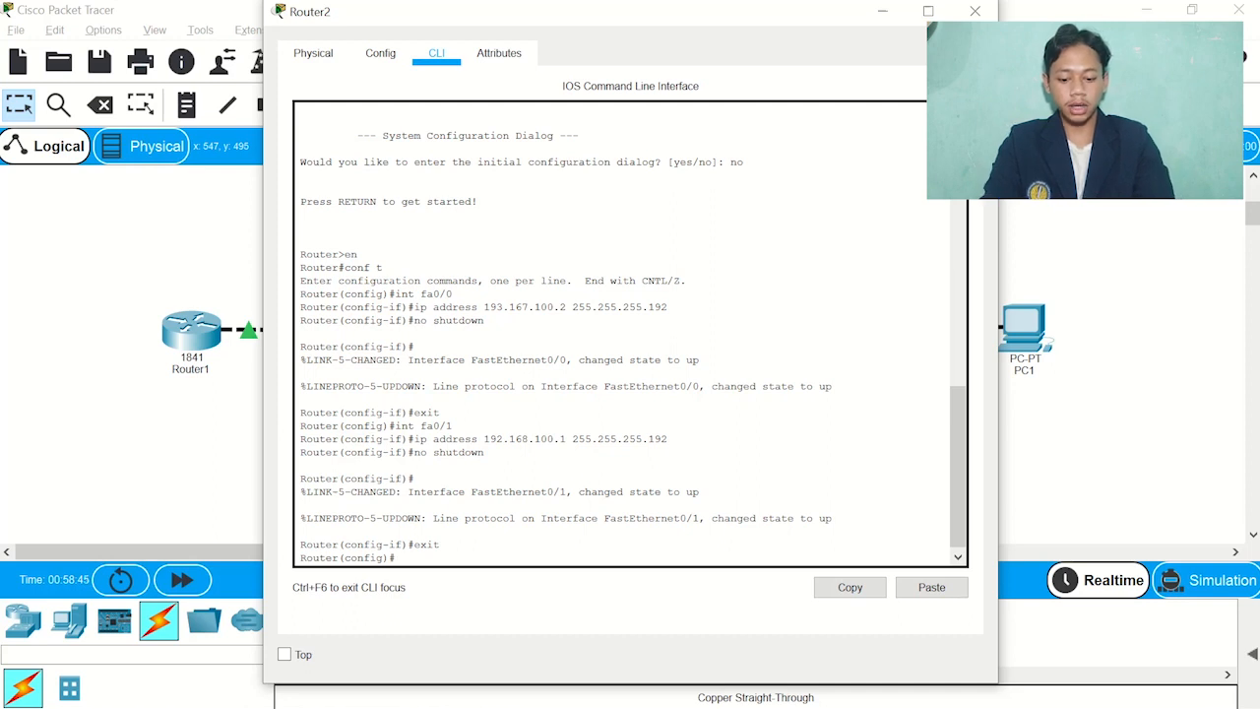
# Set Router2's hostname to router02.
pyautogui.write('host')
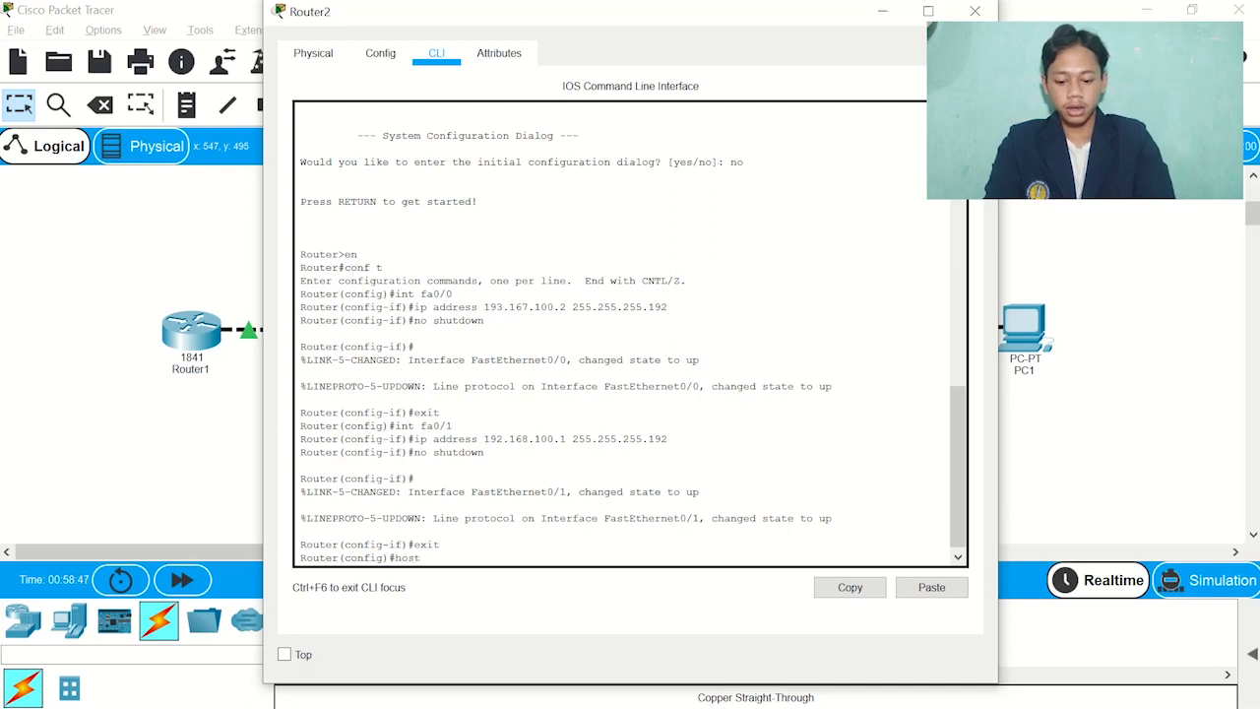
pyautogui.write('name')
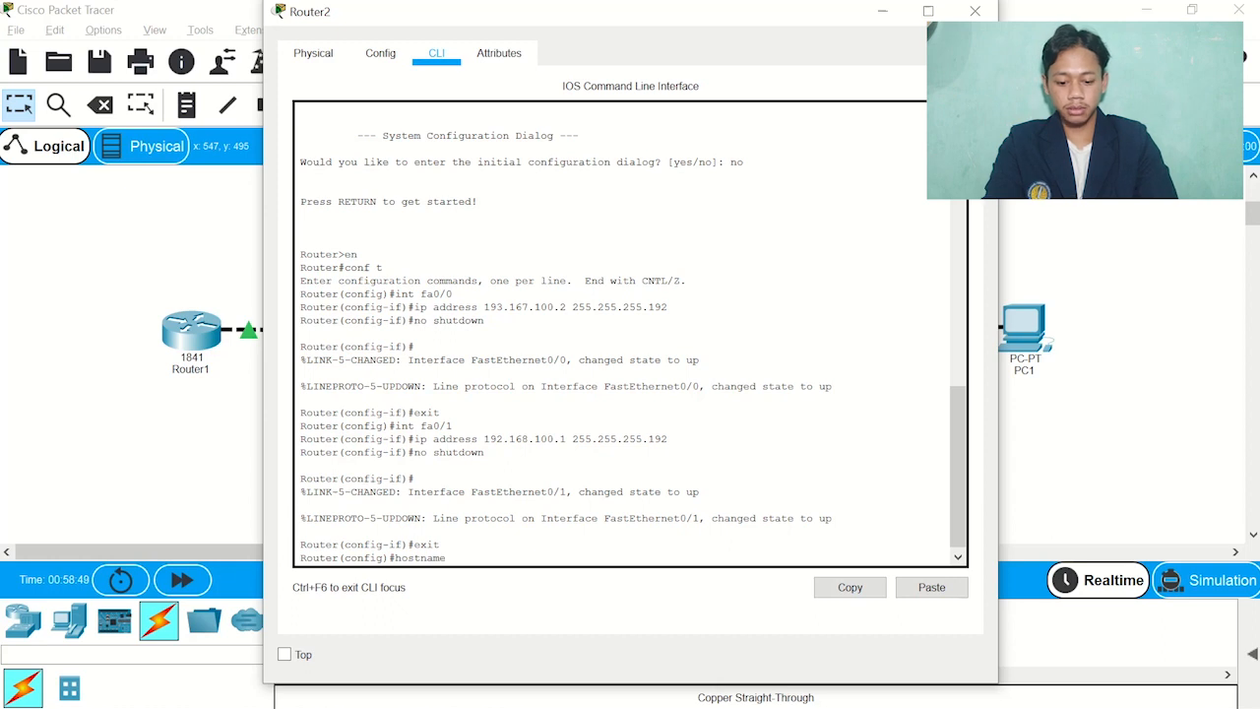
pyautogui.write(' router')
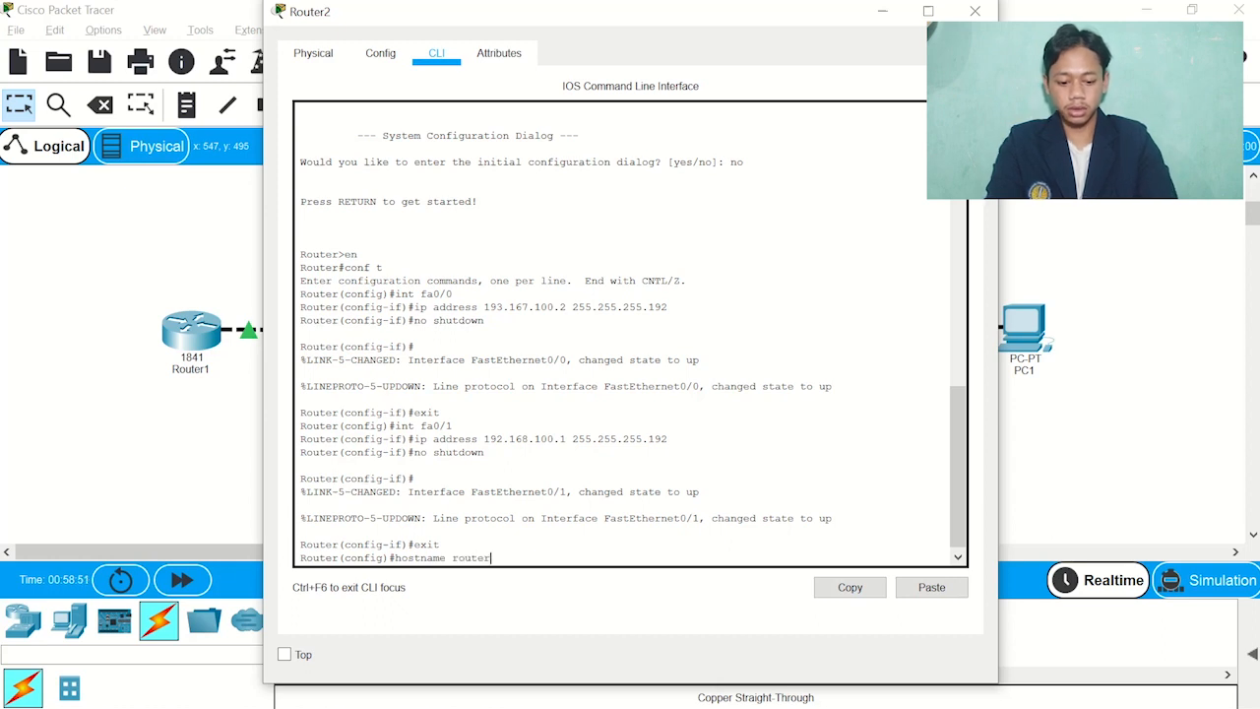
pyautogui.write('02')
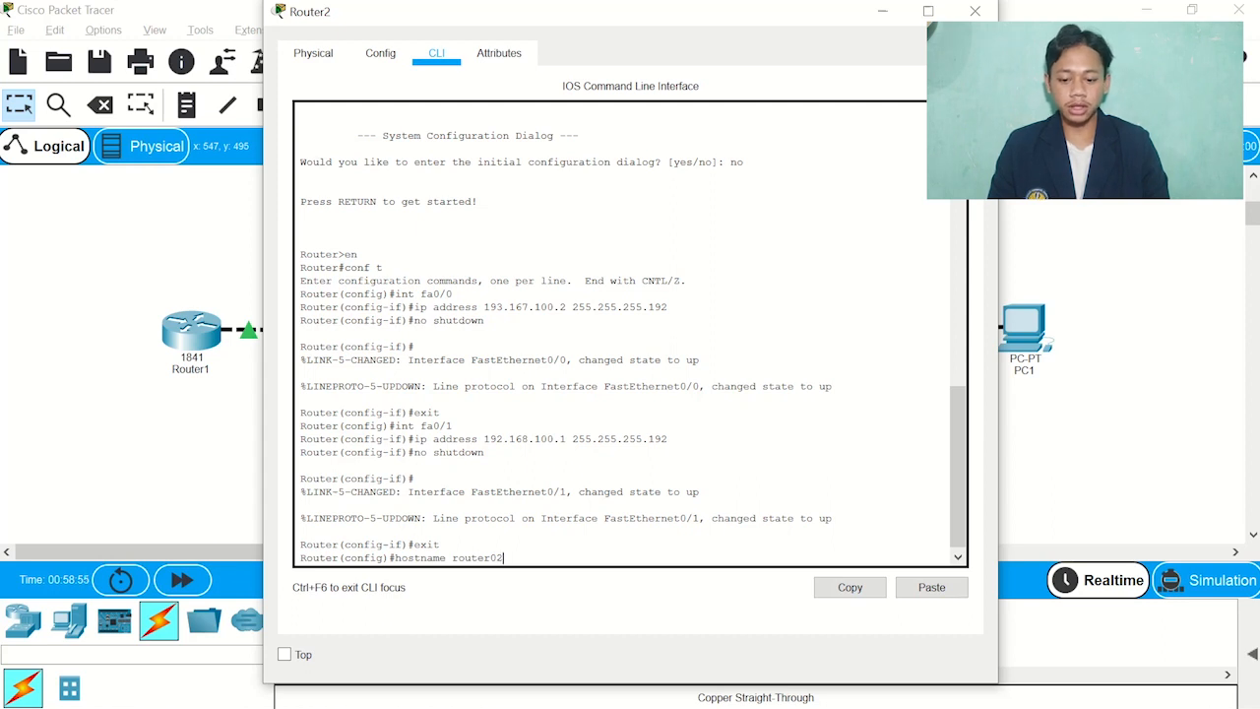
pyautogui.press('Return')
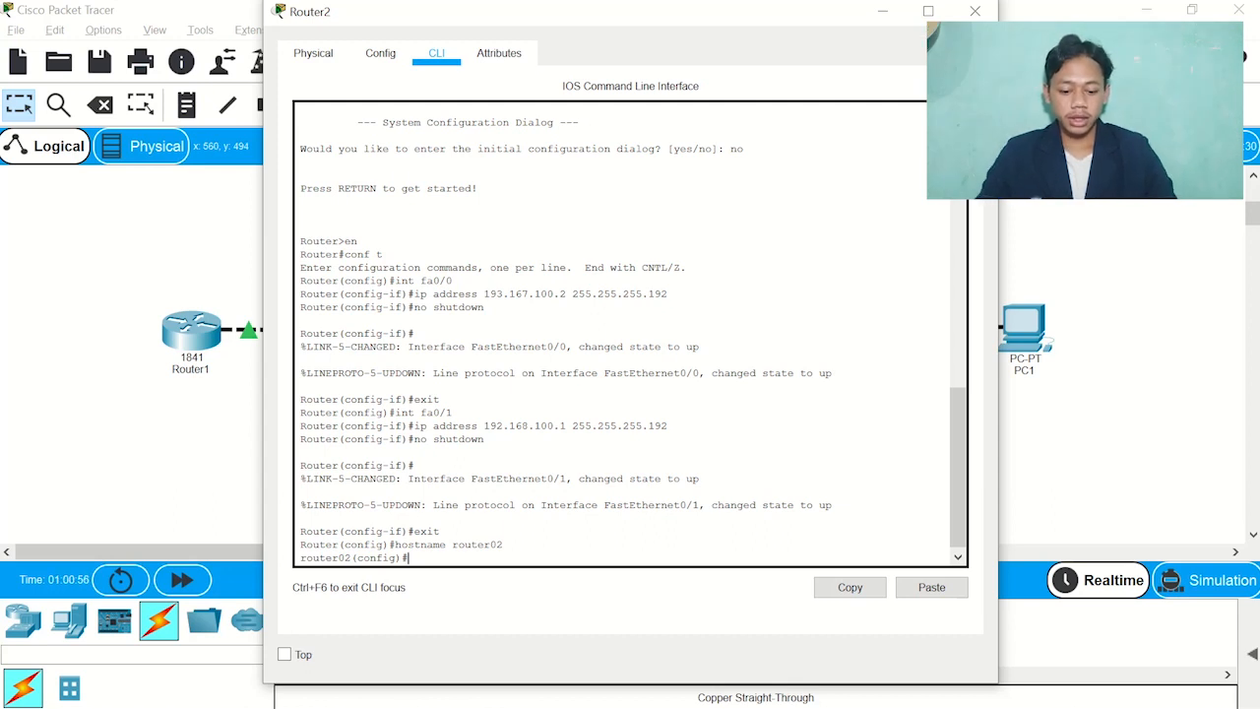
# Create a static inside source NAT mapping on Router2 from 192.168.100.2 to 193.167.100.2.
pyautogui.write('ip nat inside source static')
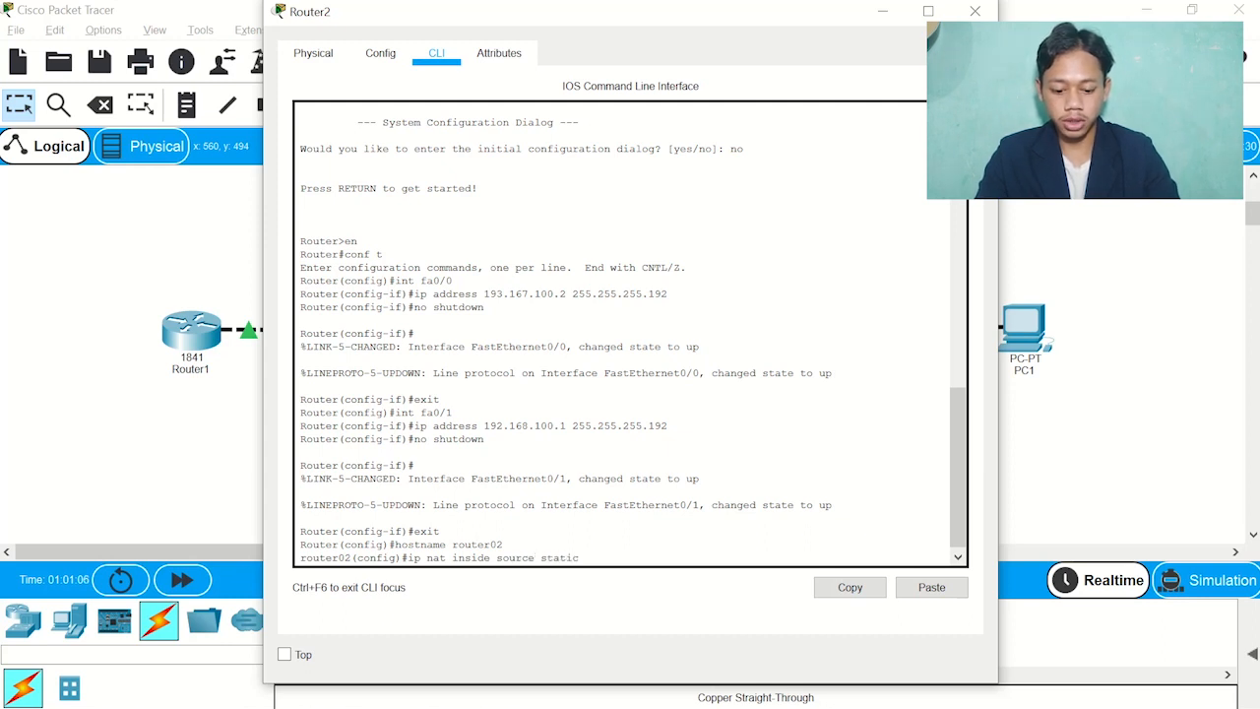
pyautogui.write(' 192.168.100.2')
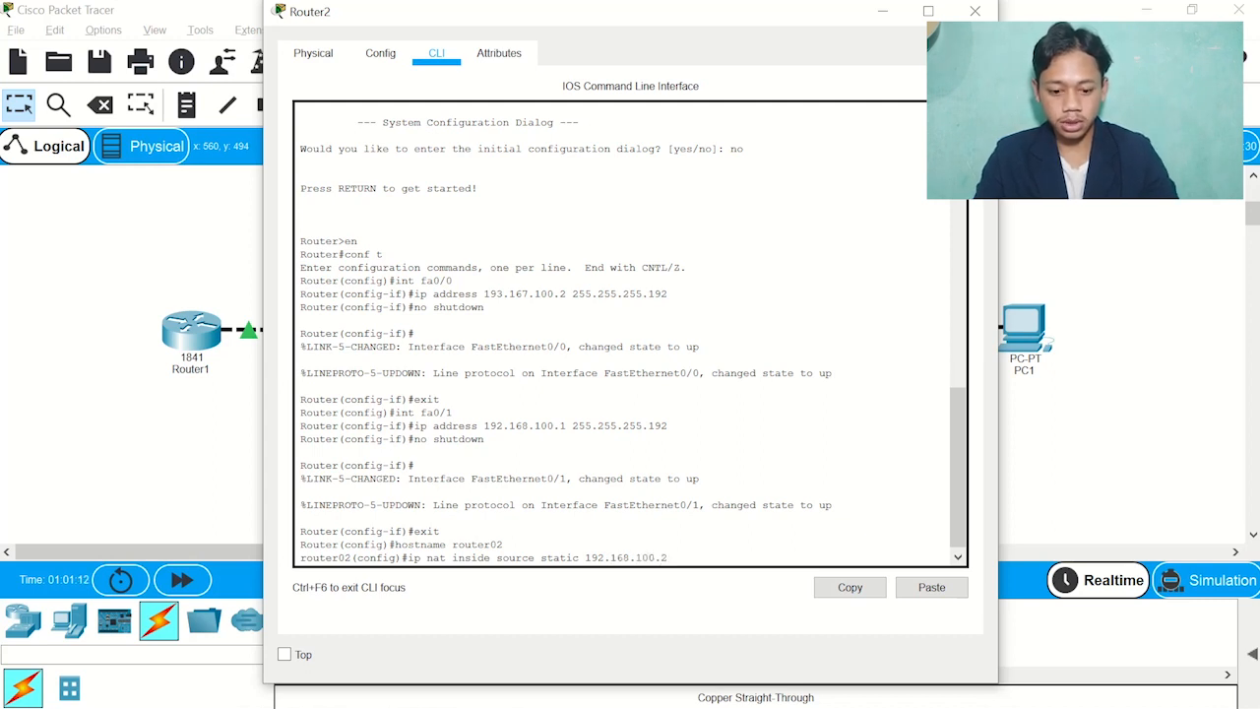
pyautogui.write(' 193.167.100.2')
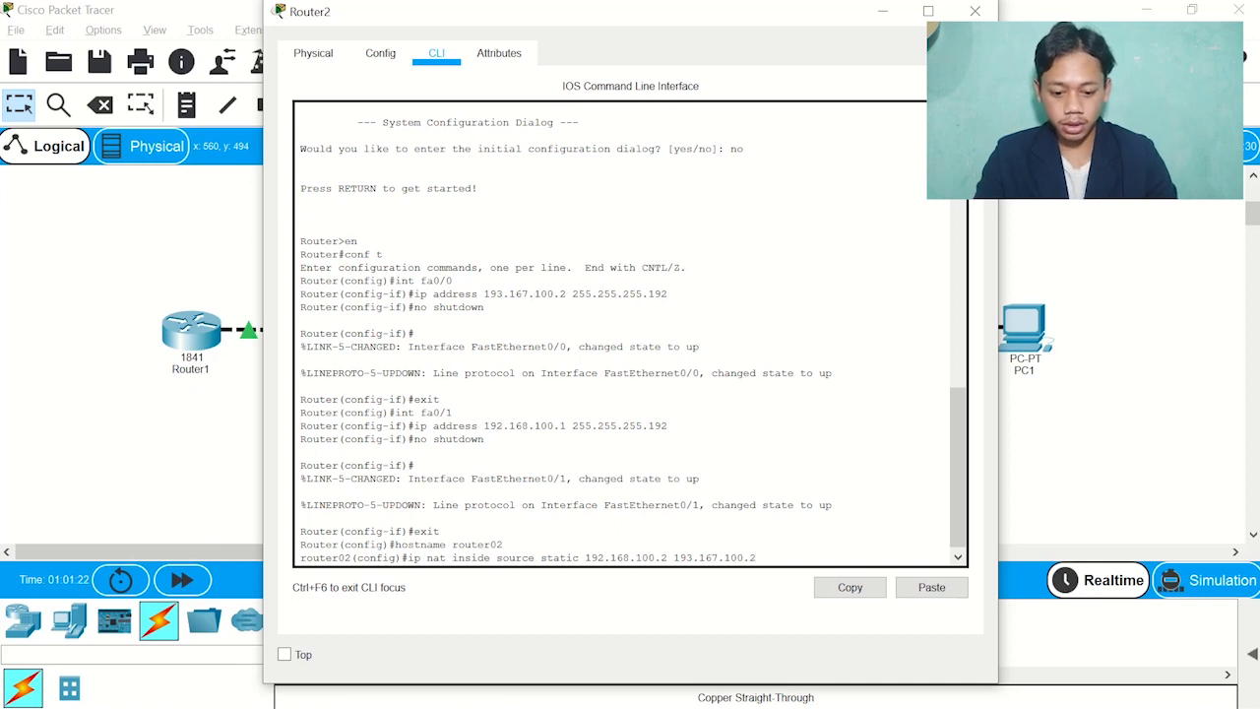
pyautogui.press('Return')
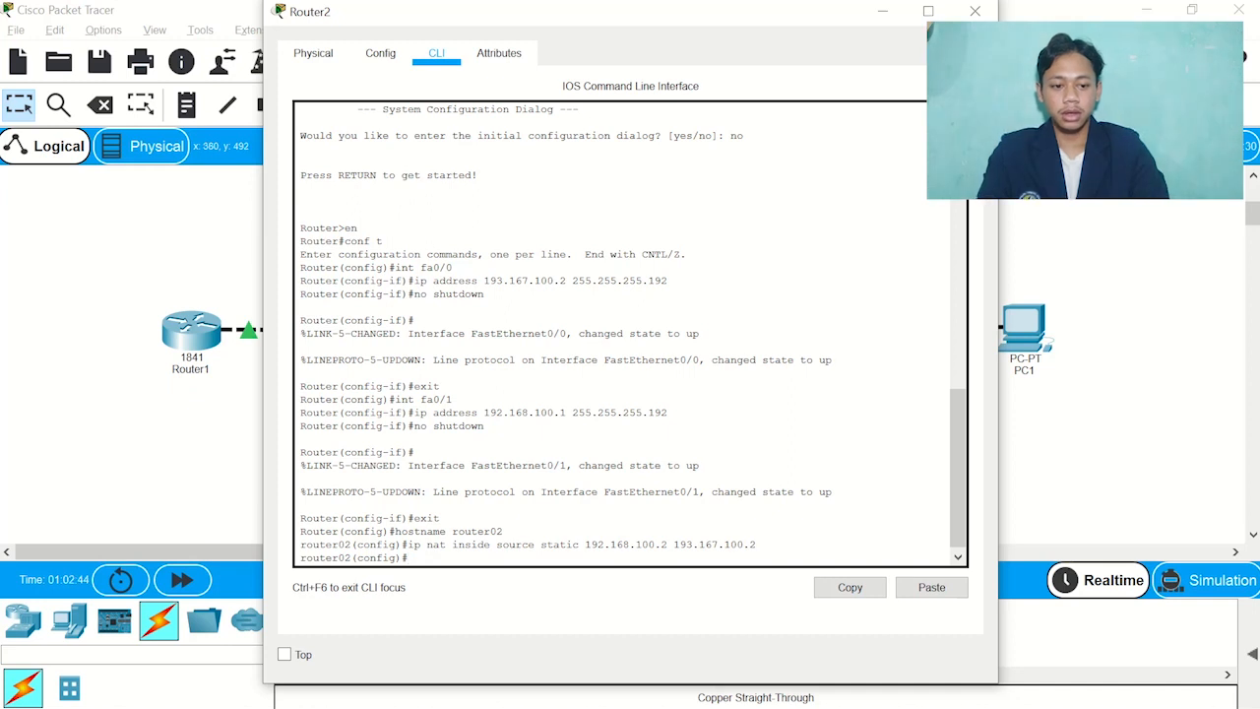
# Mark Router2's fa0/0 interface as the NAT outside interface.
pyautogui.write('in')
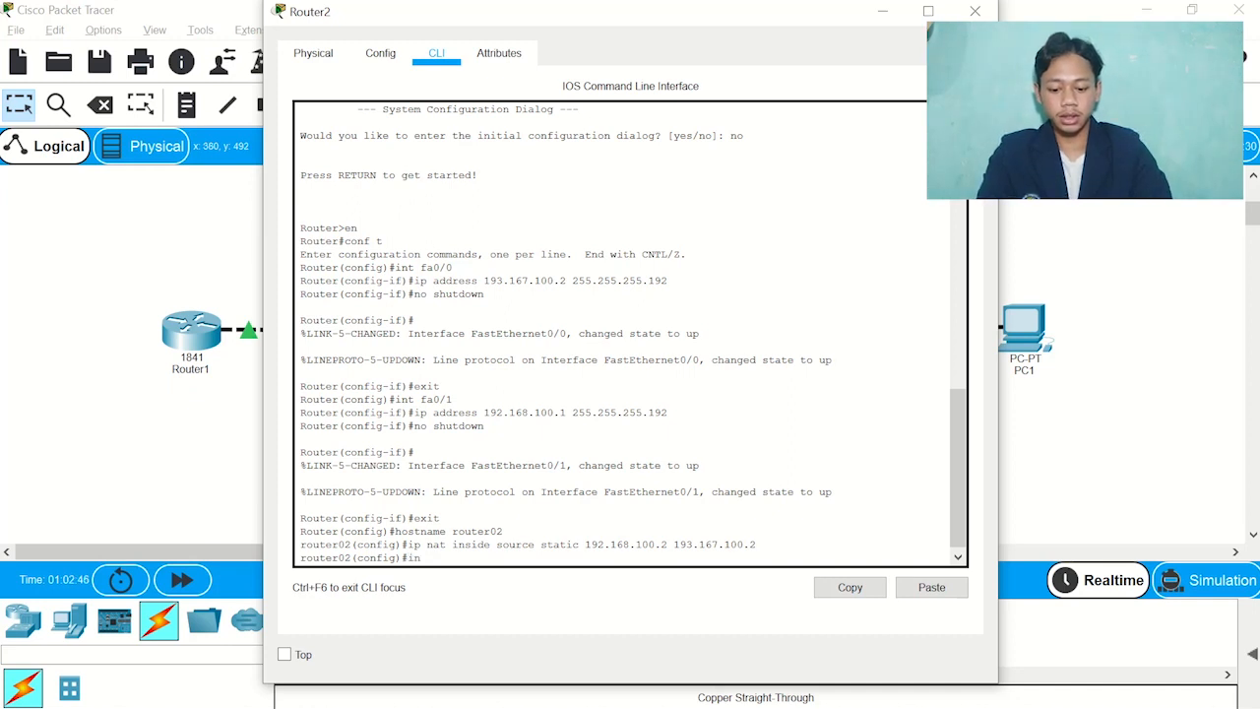
pyautogui.write('t fa0/')
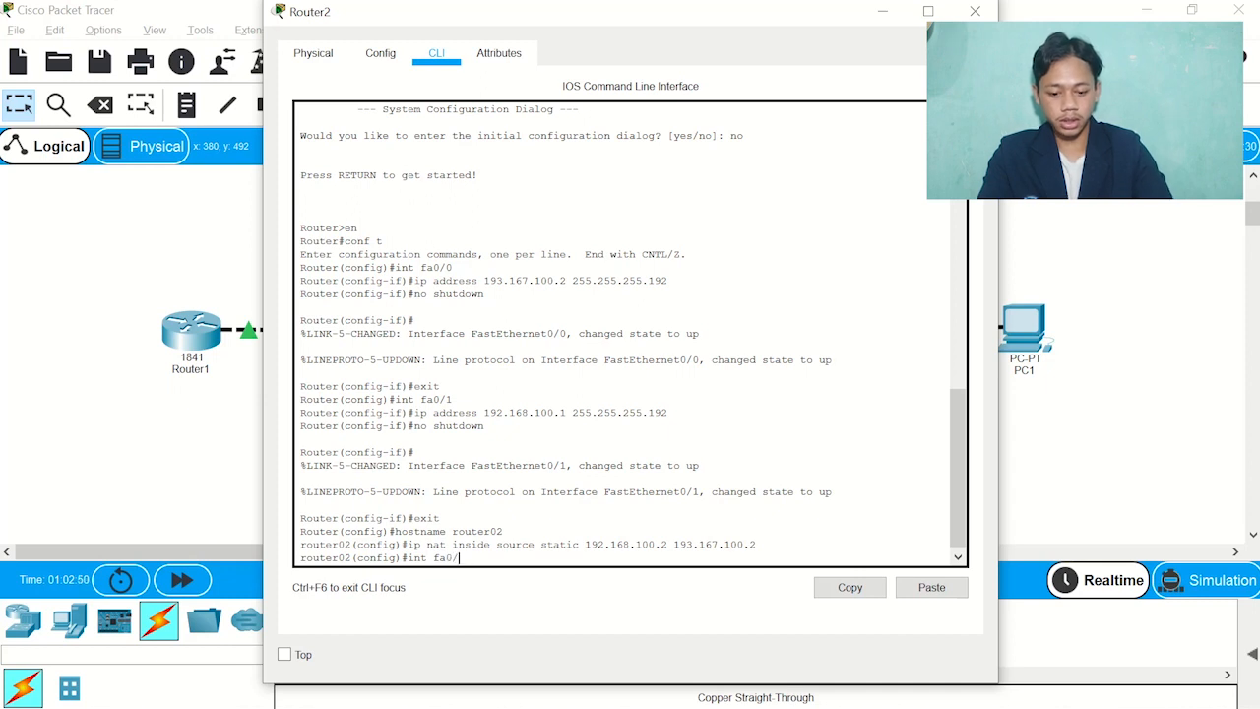
pyautogui.write('0')
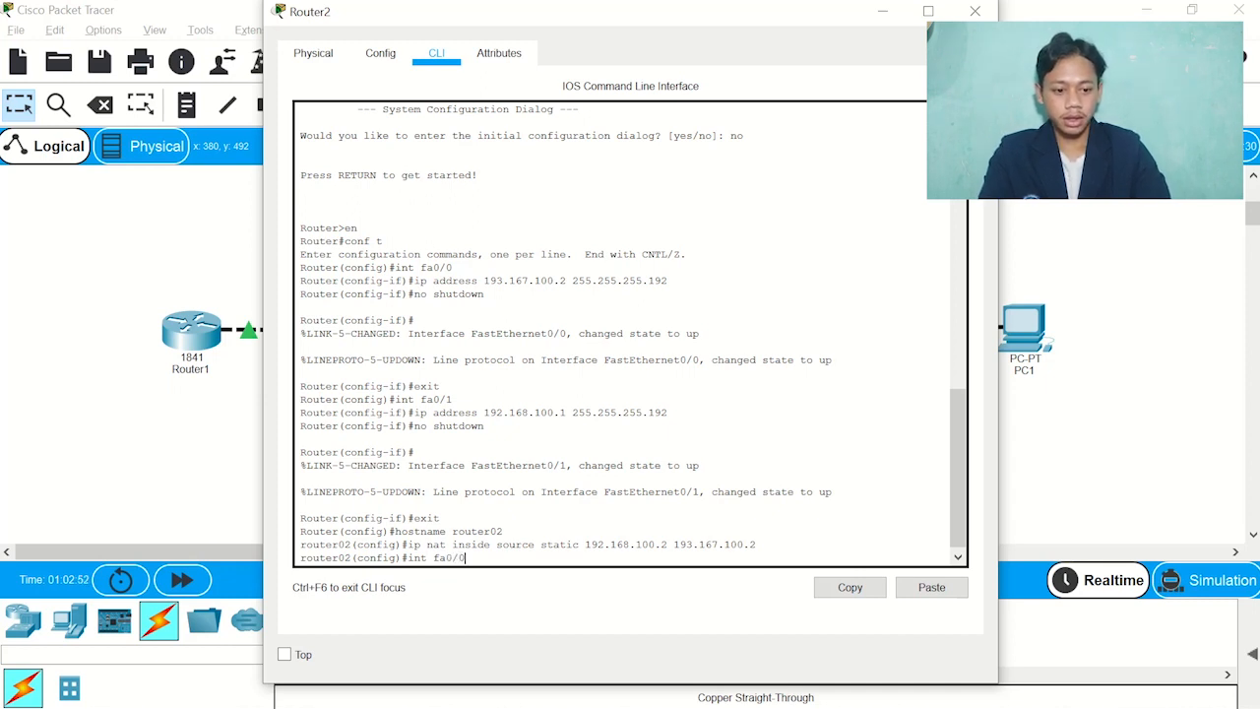
pyautogui.press('Return')
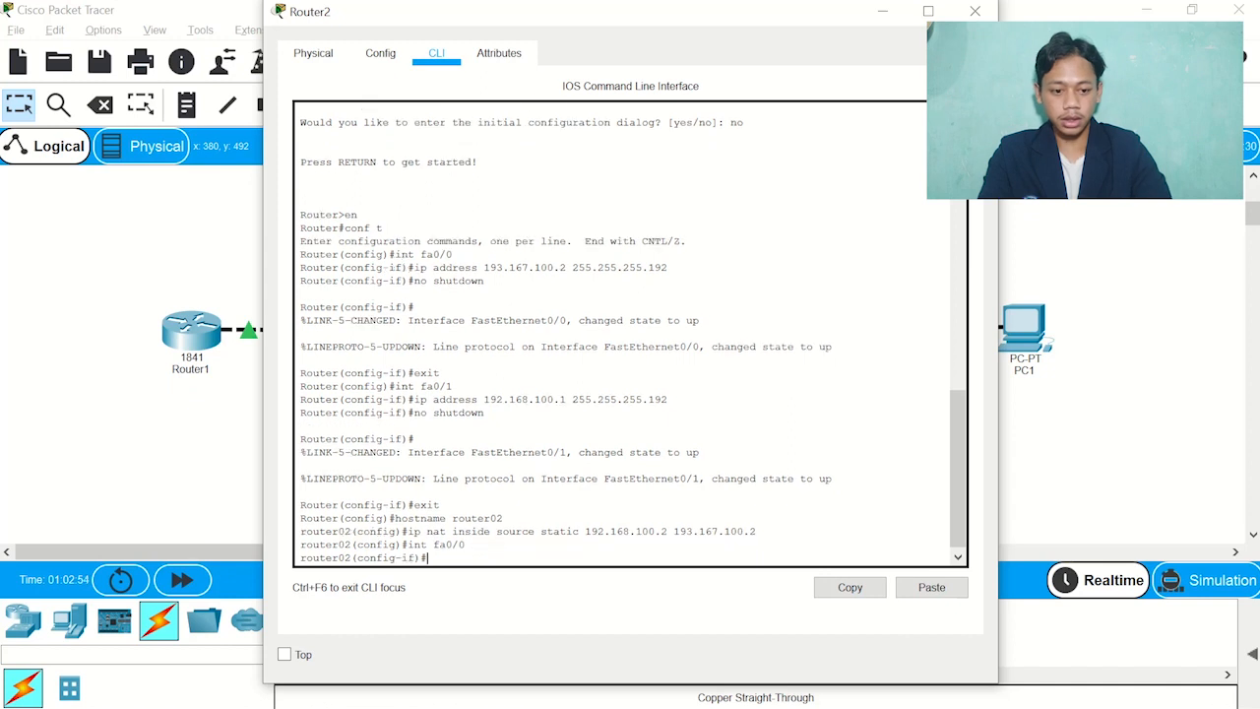
pyautogui.write('ip nat')
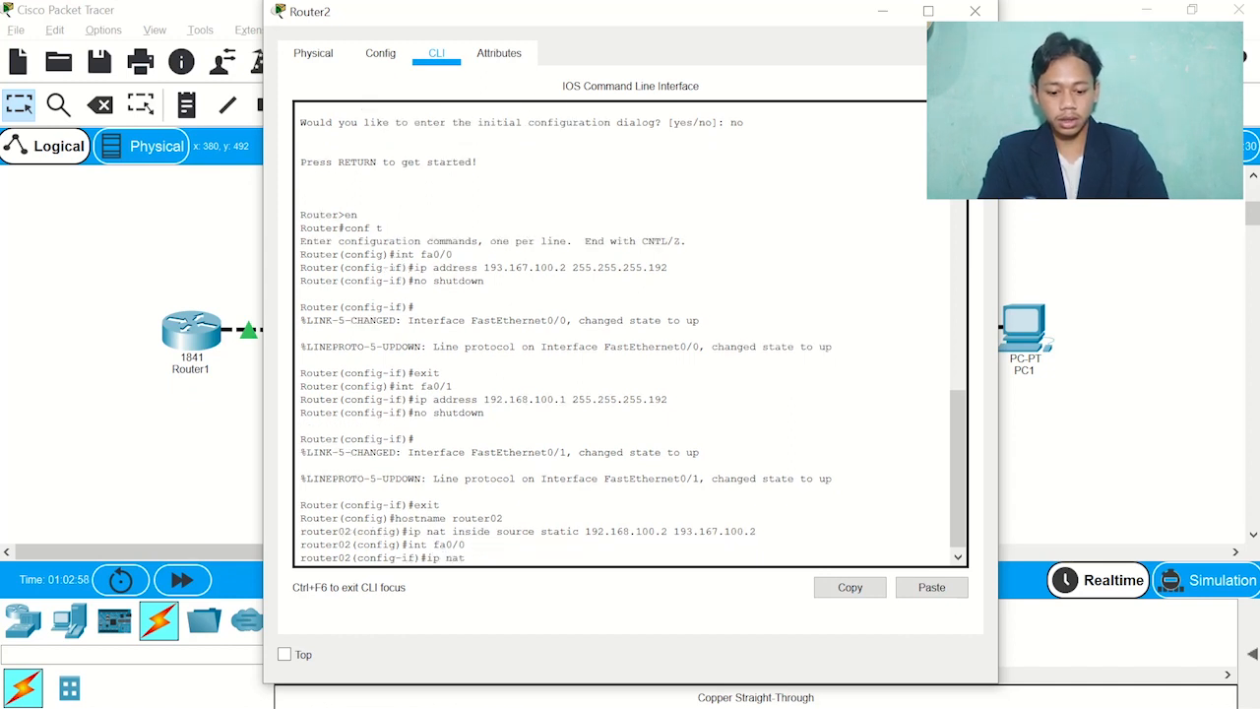
pyautogui.write(' outside')
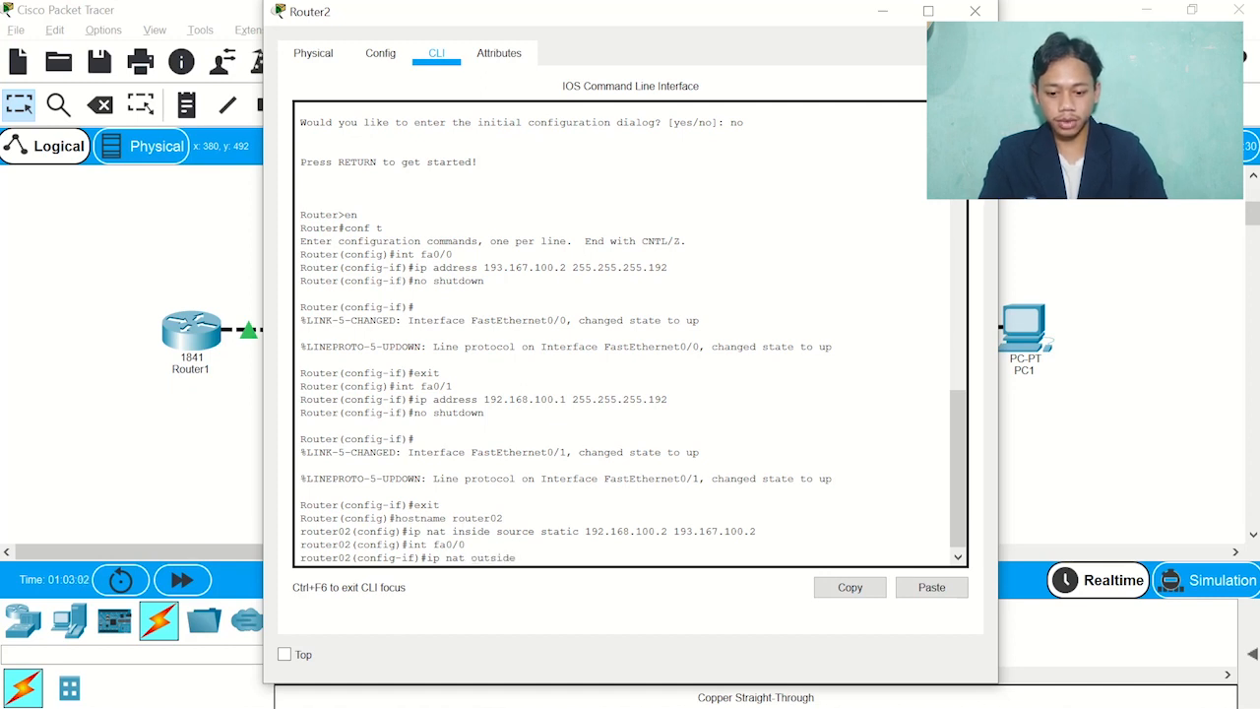
pyautogui.press('Return')
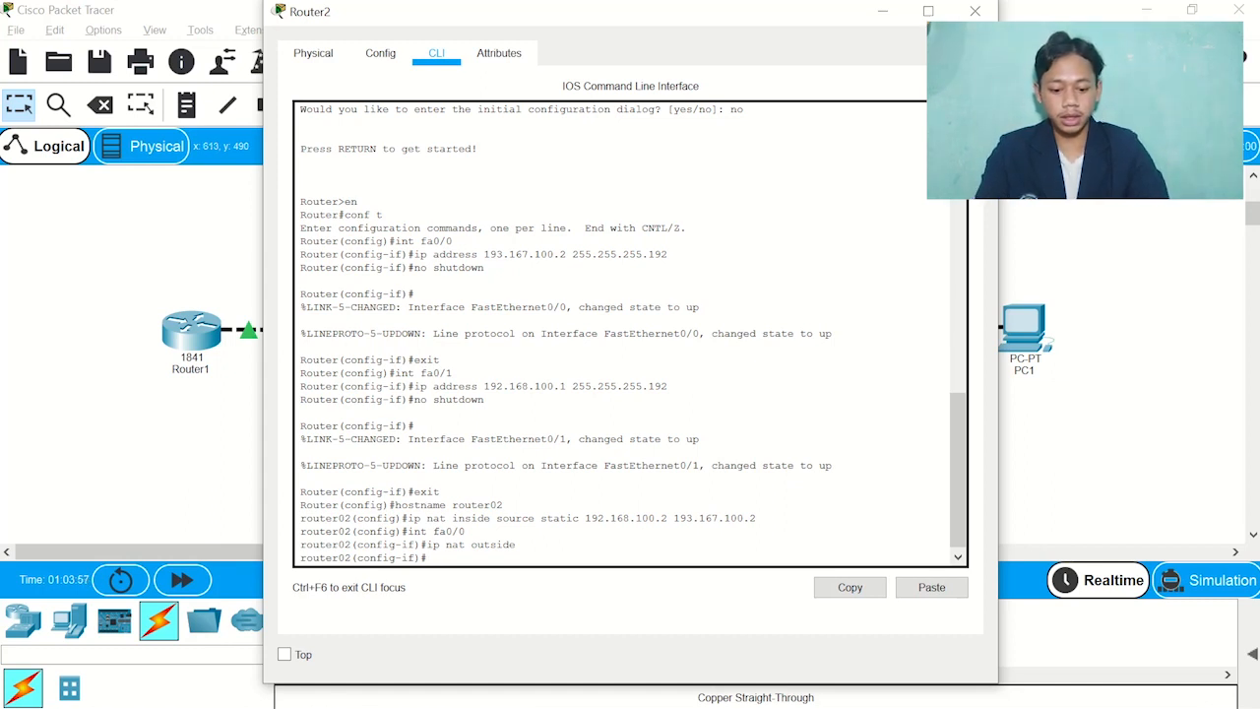
# Mark Router2's fa0/1 interface as the NAT inside interface and exit interface configuration mode.
pyautogui.write('int fa')
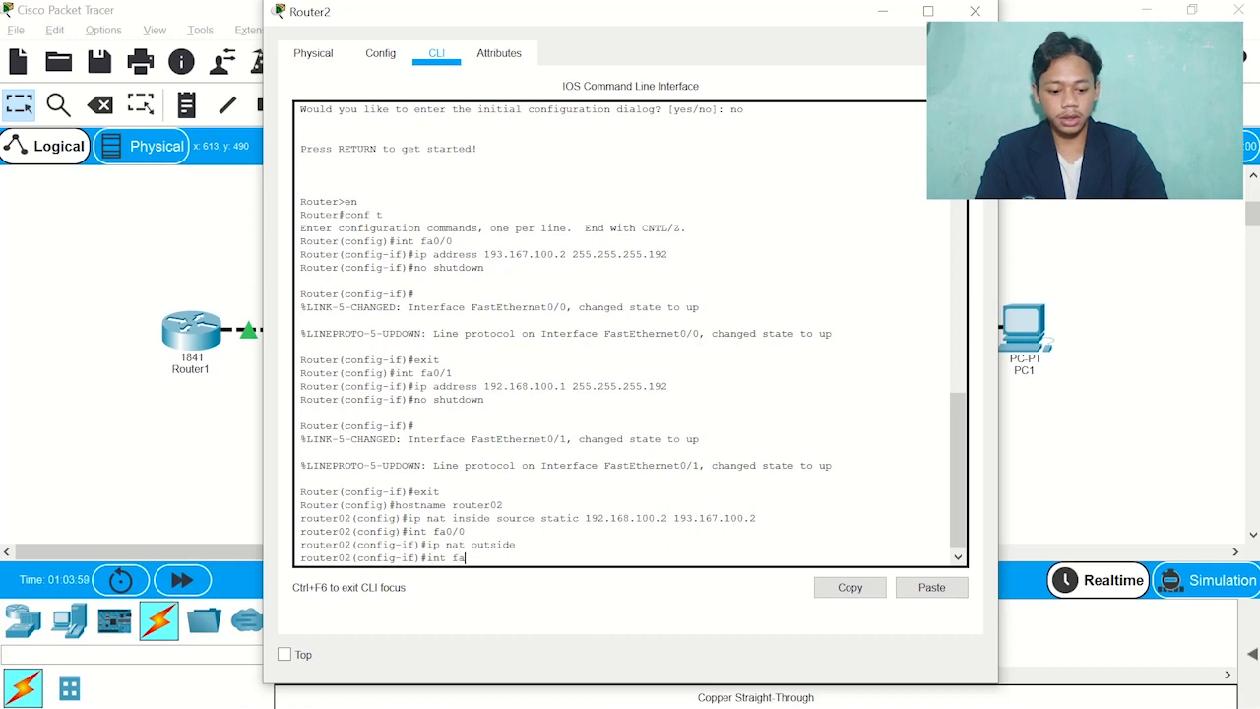
pyautogui.write('0/1')
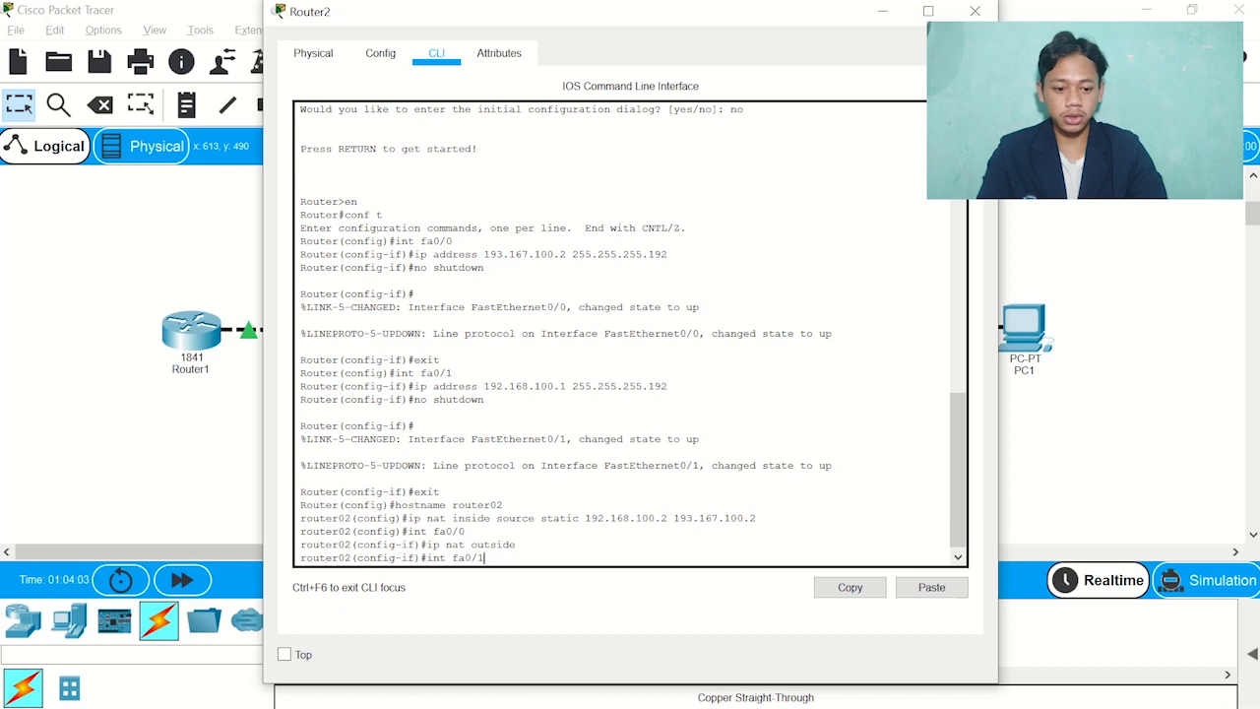
pyautogui.press('Return')
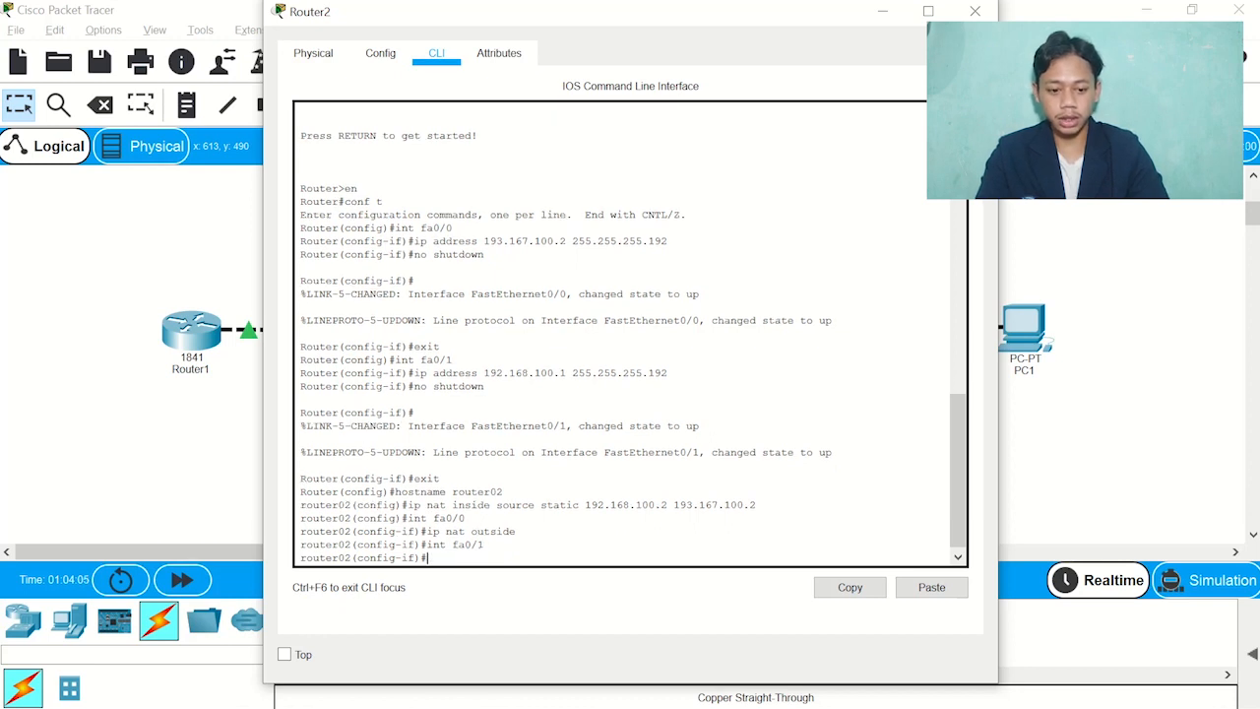
pyautogui.write('ip nat inside')
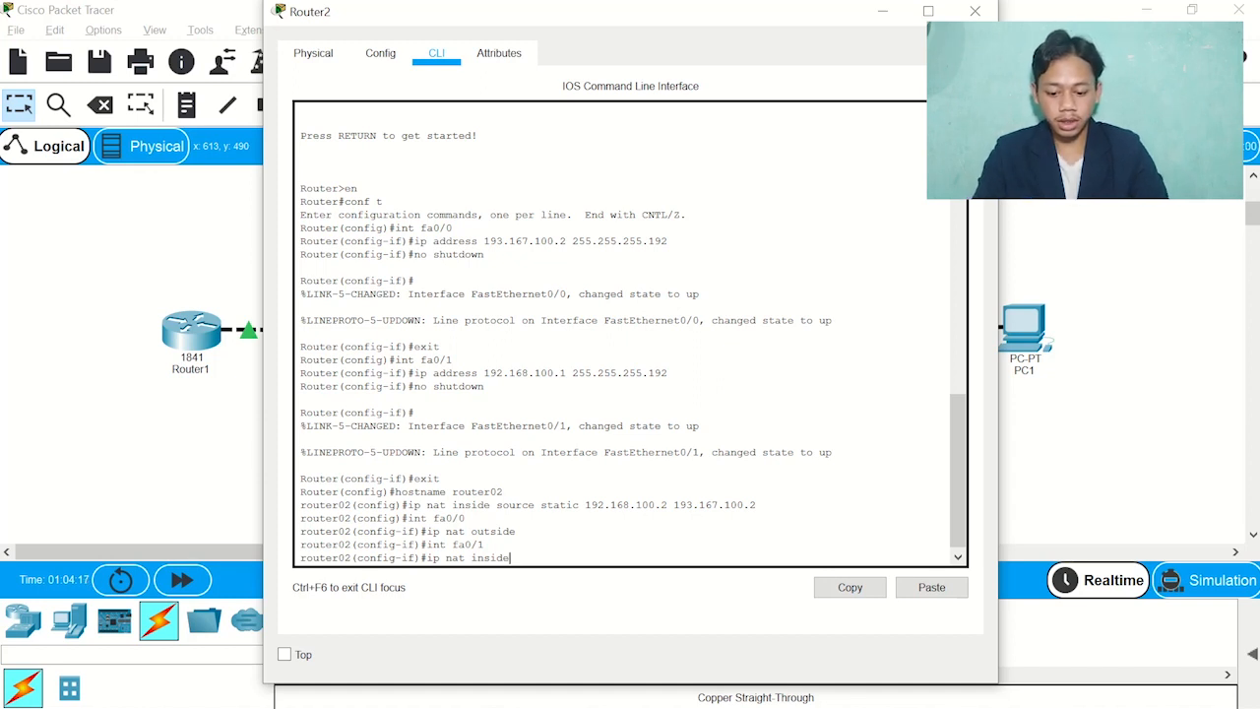
pyautogui.press('Return')
pyautogui.write('exi')
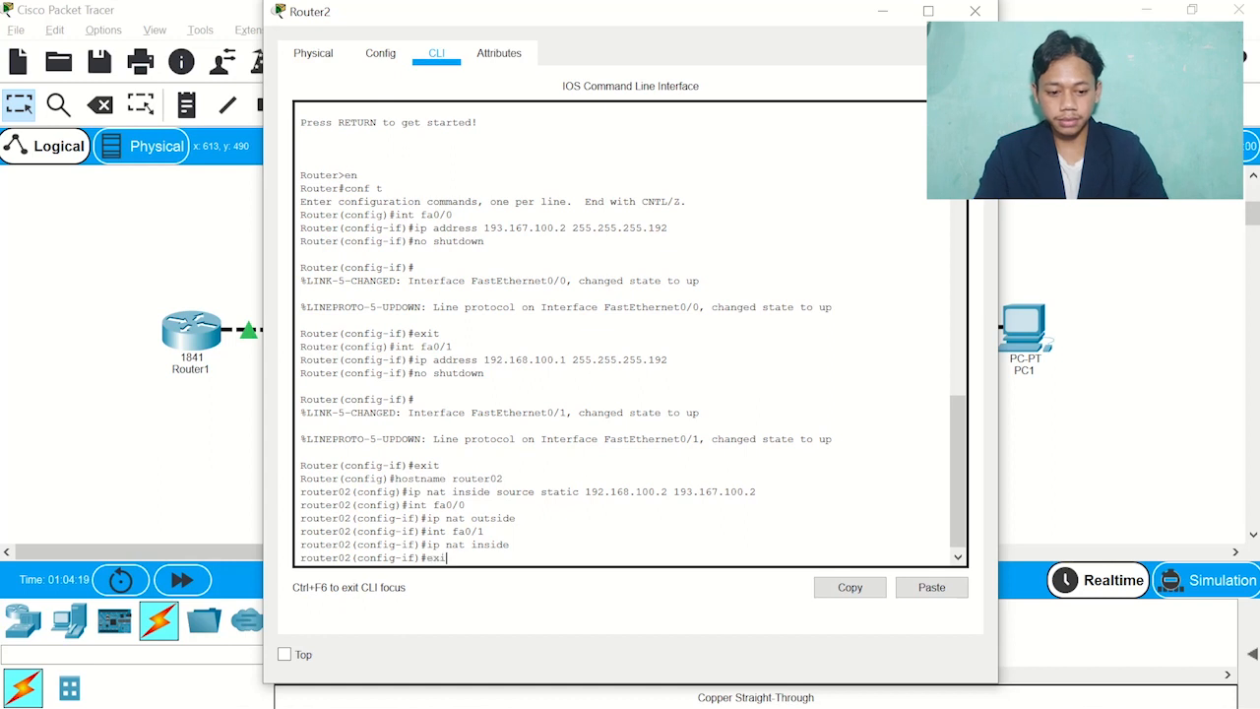
pyautogui.write('t')
pyautogui.press('Return')
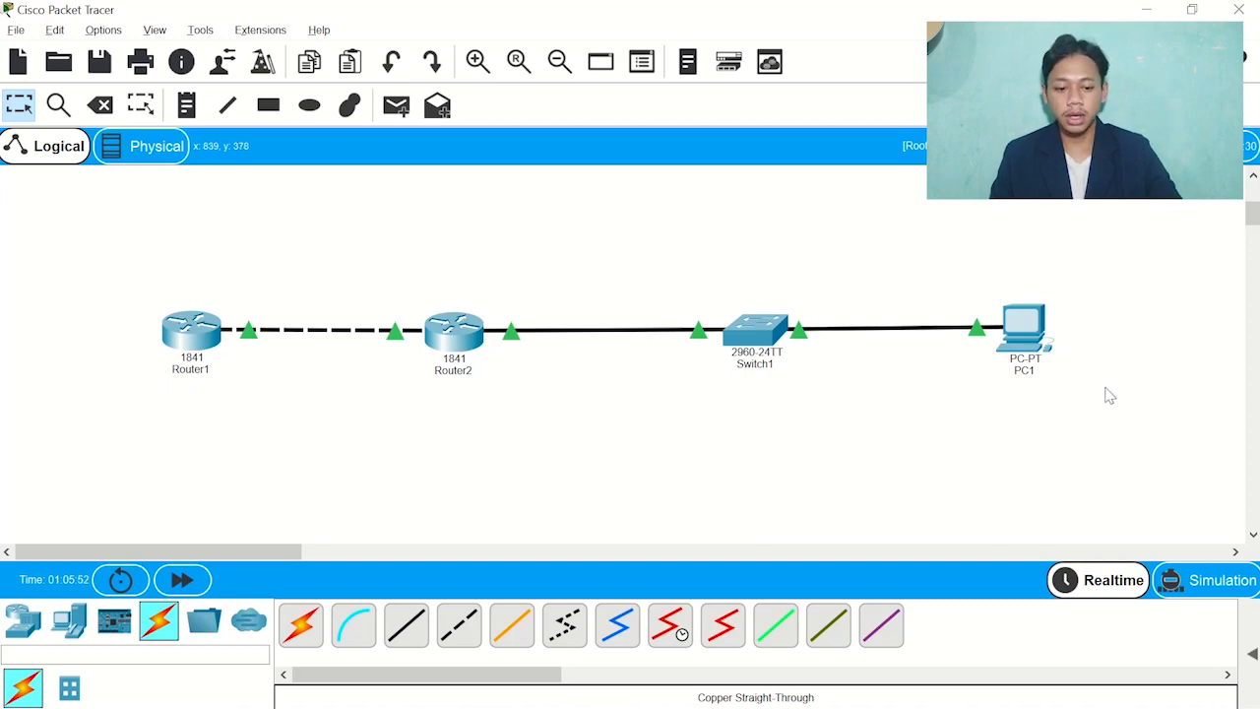
# Open PC1's IP configuration and assign it the static IP address 192.168.100.2.
pyautogui.click(1031, 350)
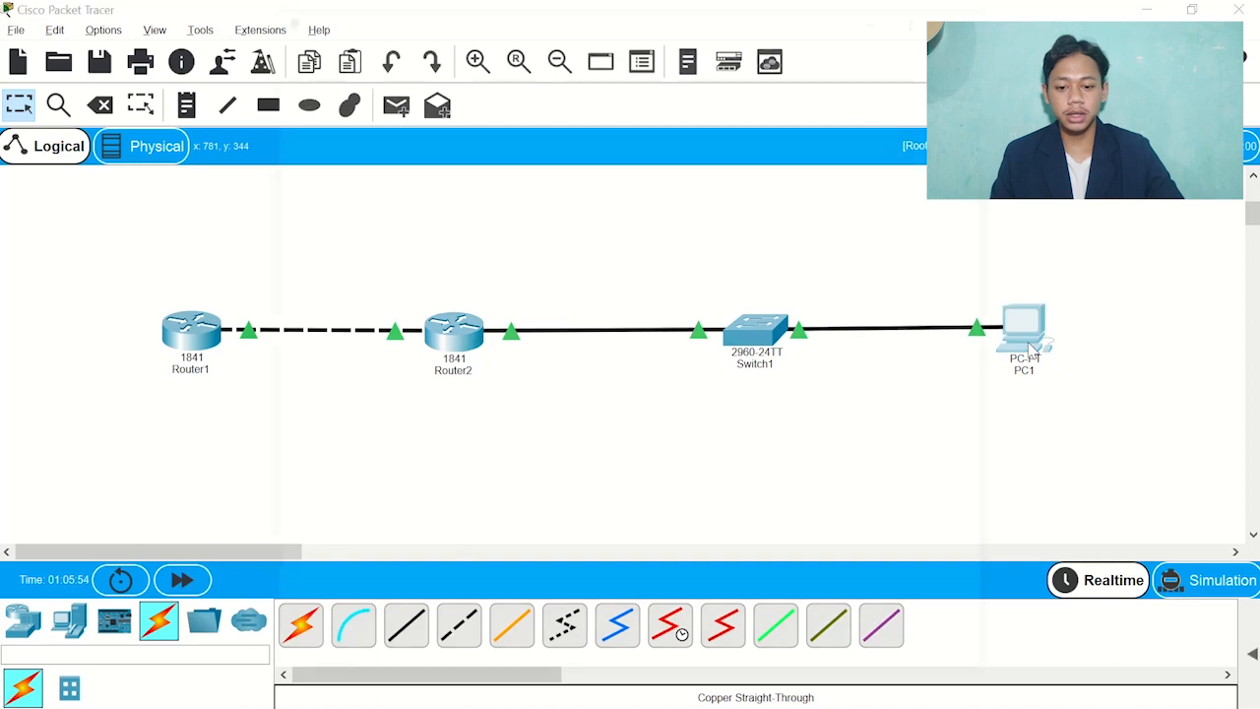
pyautogui.click(462, 59)
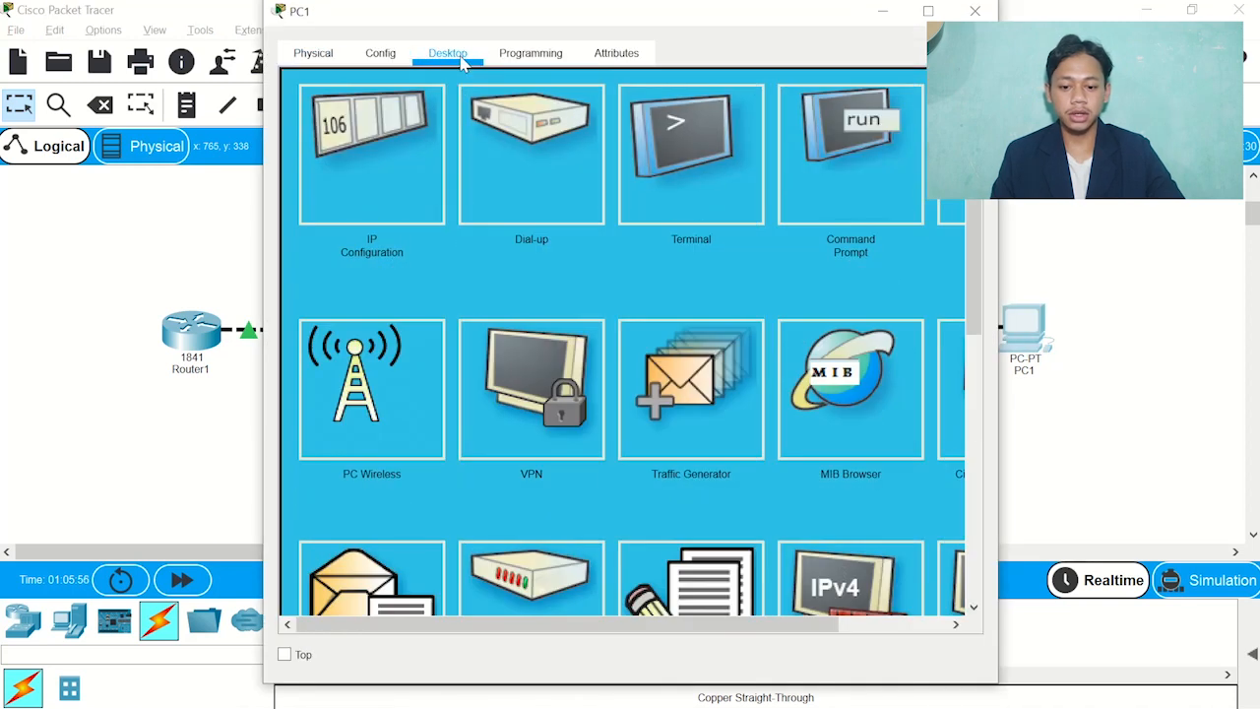
pyautogui.click(406, 181)
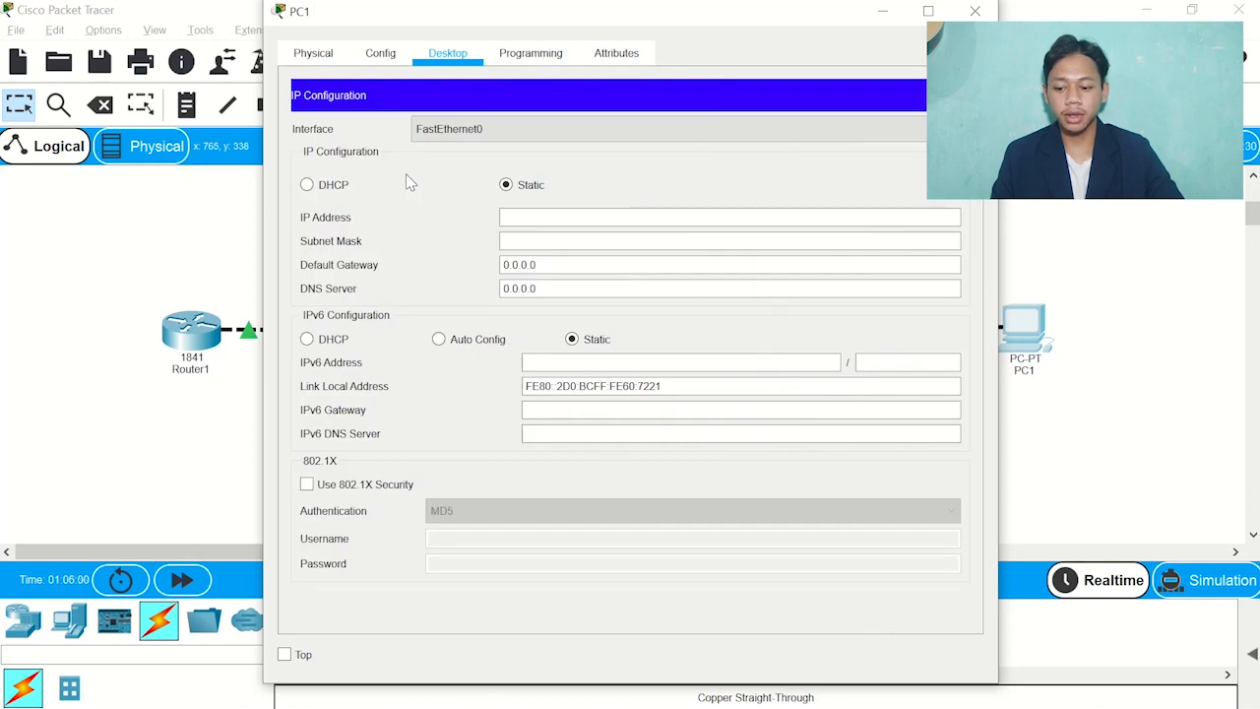
pyautogui.click(512, 216)
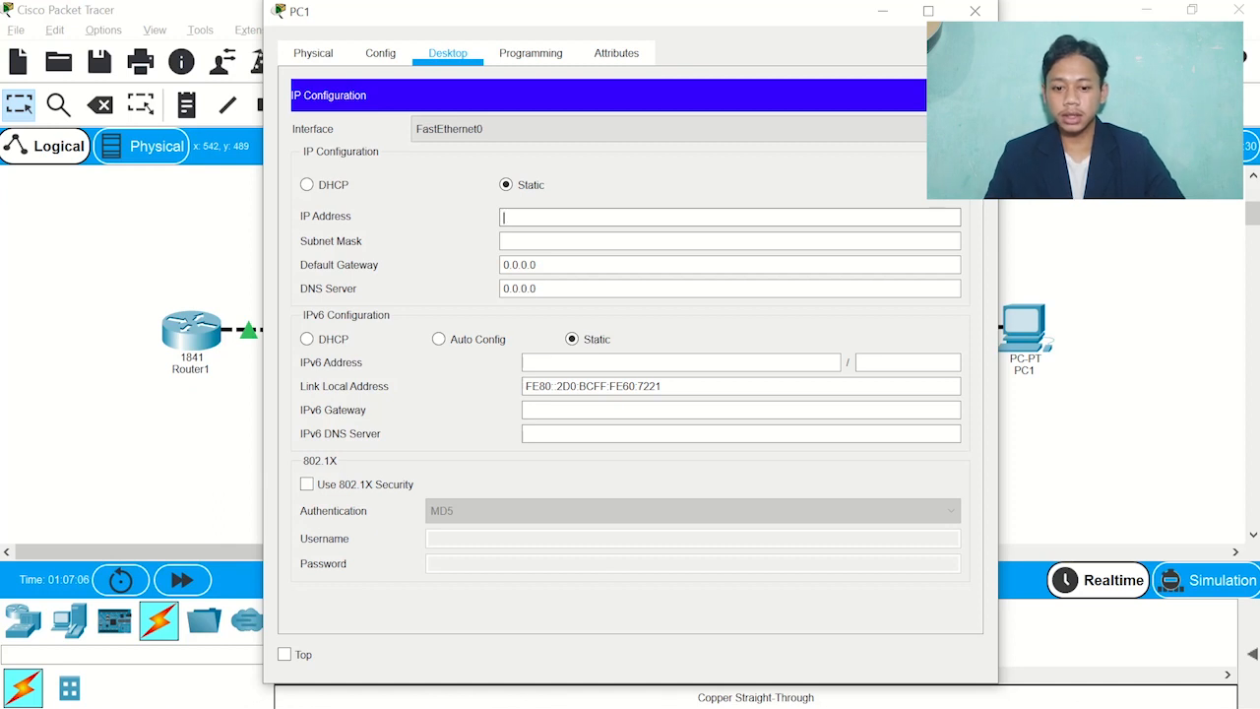
pyautogui.write('192.1')
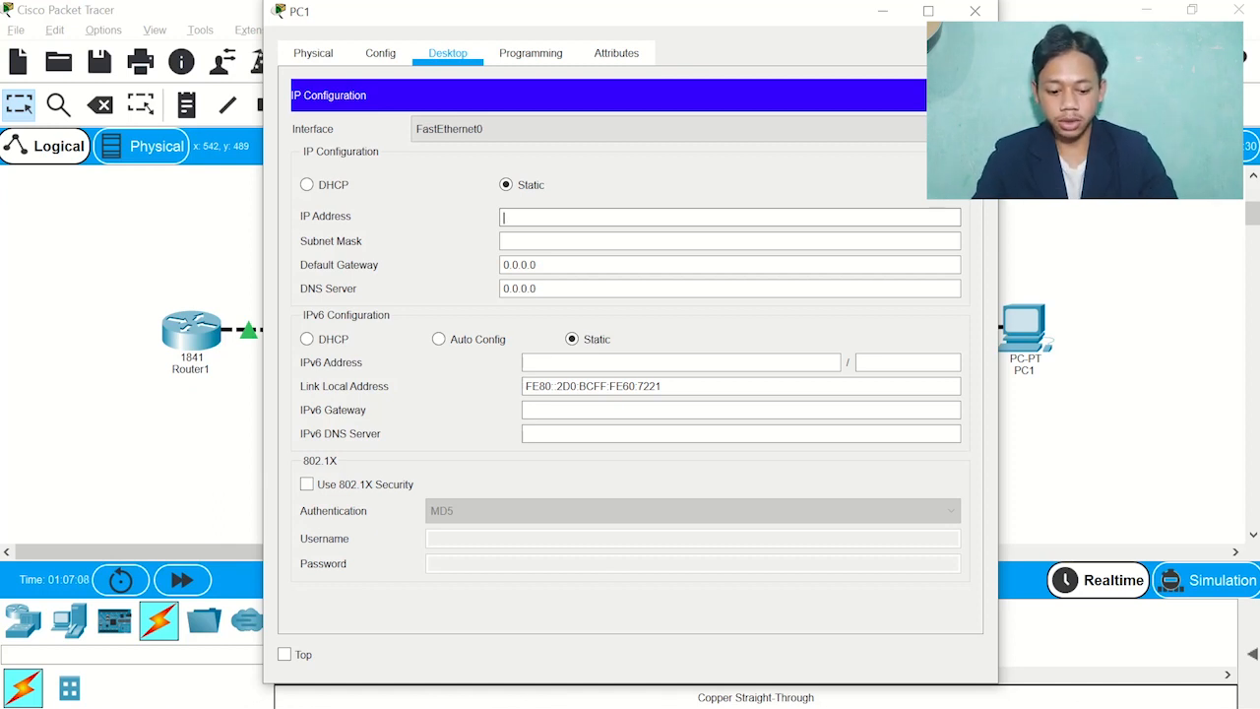
pyautogui.write('68')
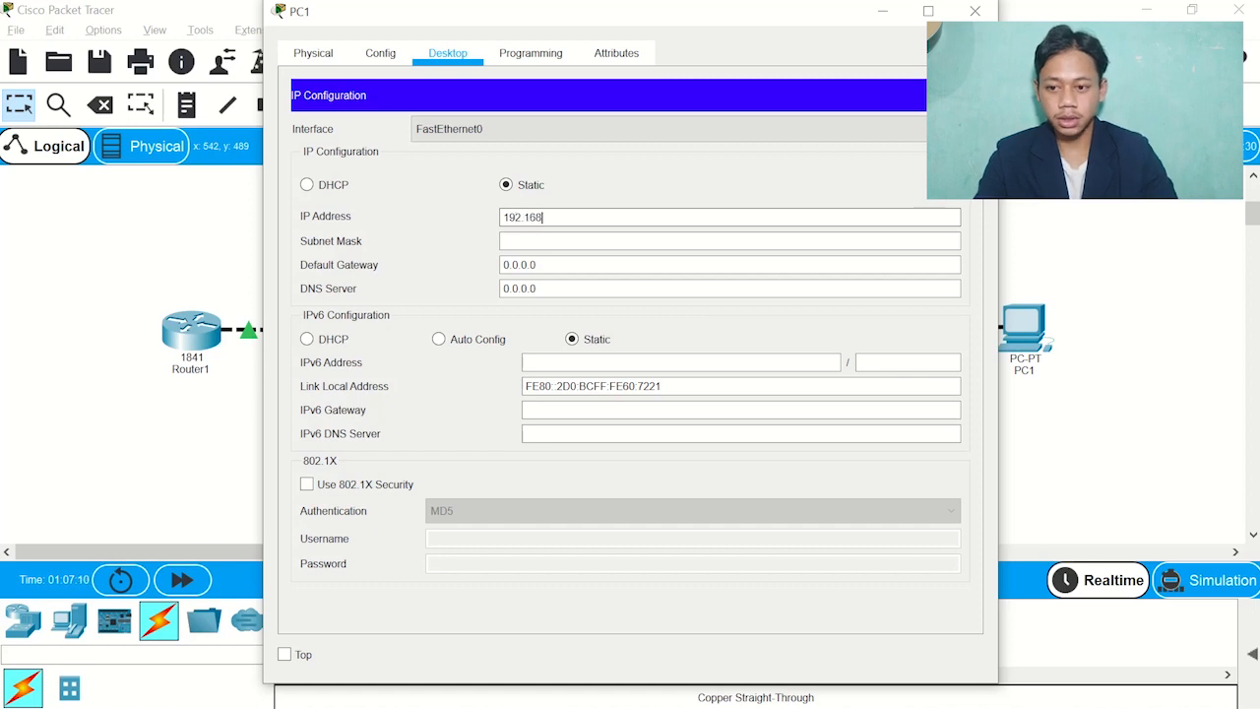
pyautogui.write('.100.2')
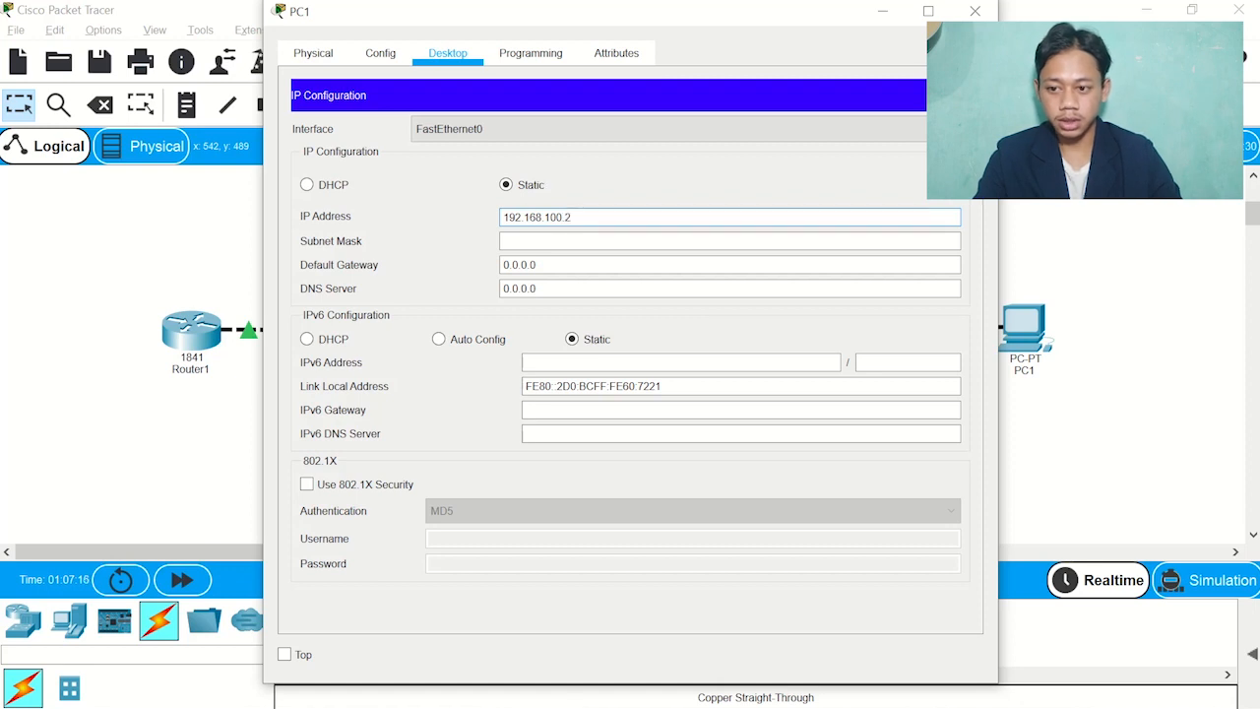
# Set PC1's subnet mask to 255.255.255.192 and its default gateway to 192.168.100.1.
pyautogui.click(565, 240)
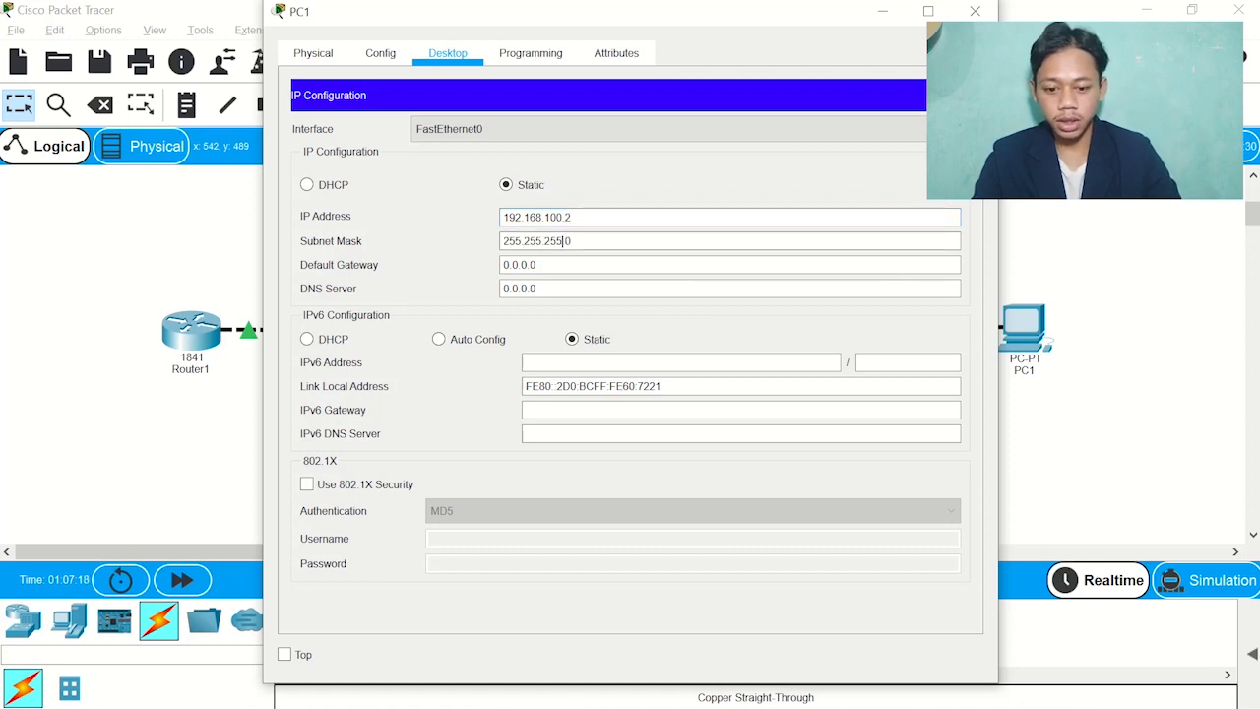
pyautogui.press('BackSpace')
pyautogui.write('192')
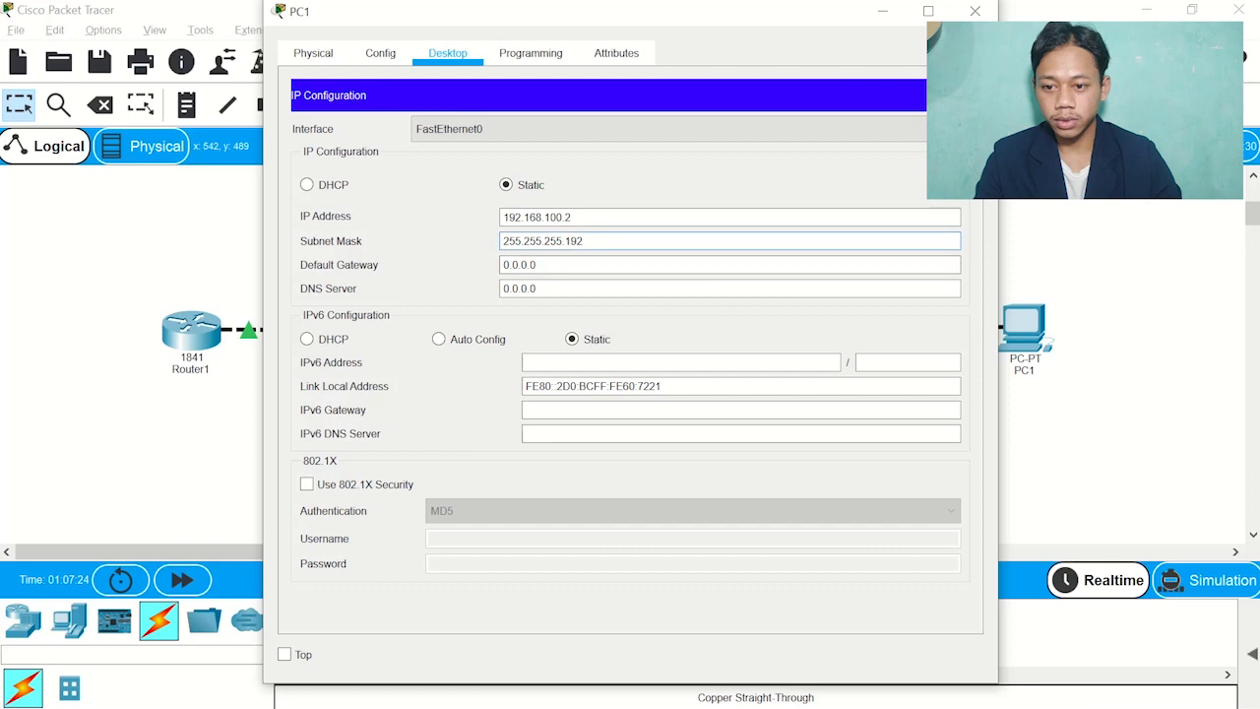
pyautogui.moveTo(539, 264); pyautogui.dragTo(500, 265)
pyautogui.write('192.168.10')
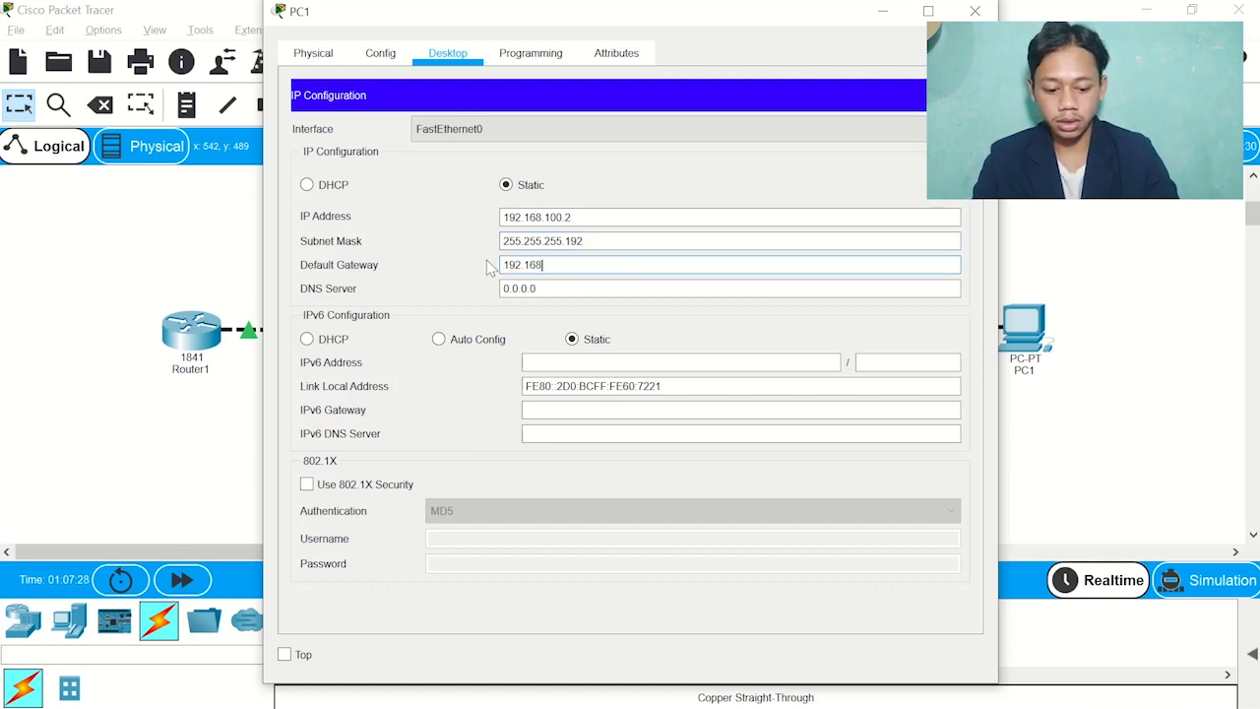
pyautogui.write('0.1')
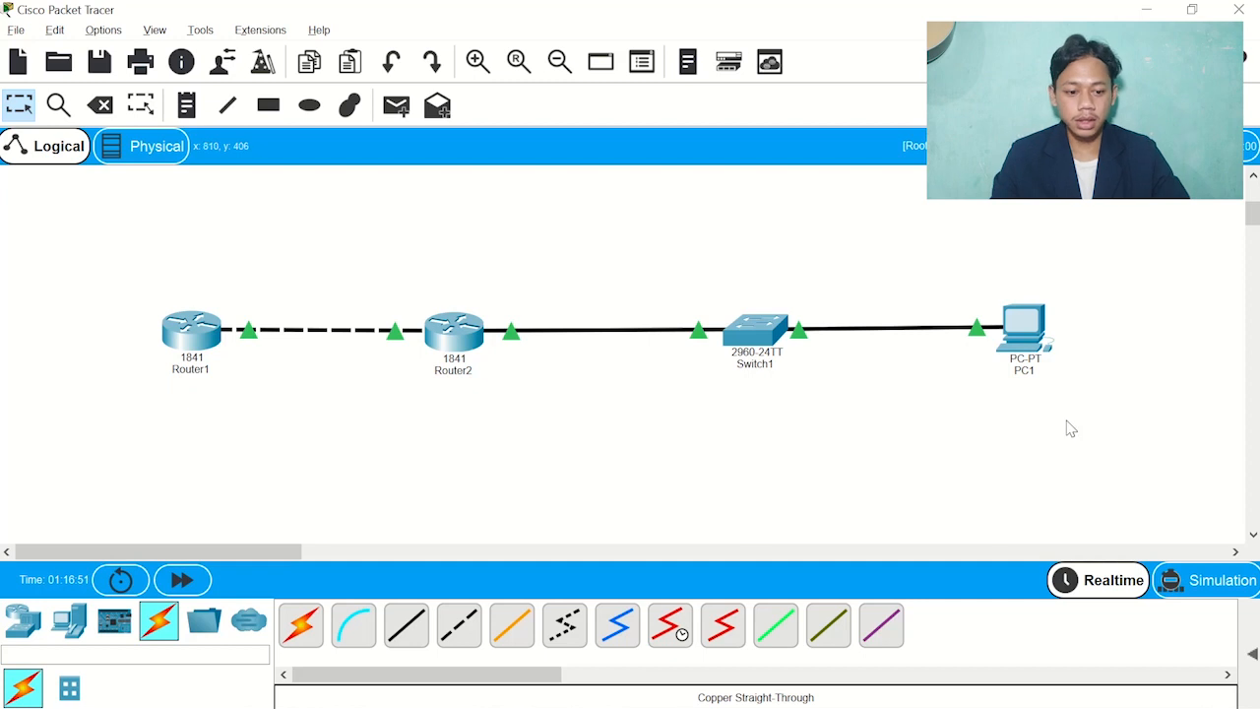
# Ping 193.167.100.1 from PC1's command prompt to test connectivity to Router1.
pyautogui.click(1029, 339)
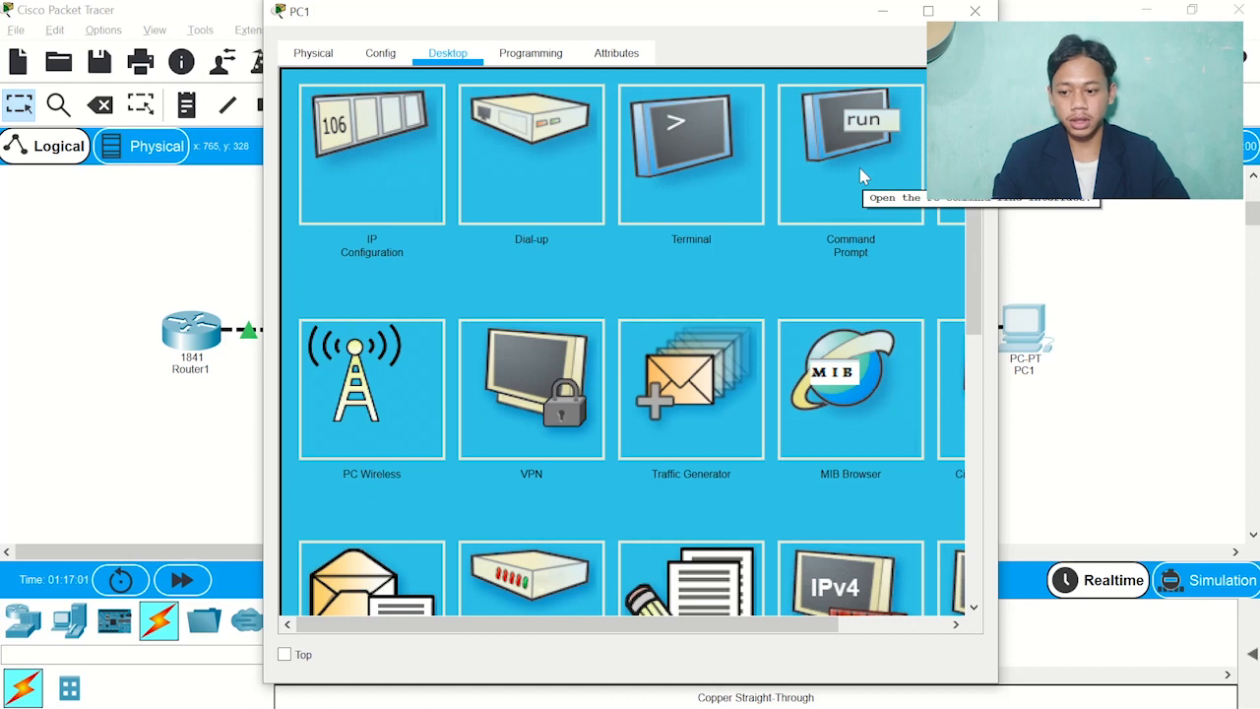
pyautogui.click(861, 174)
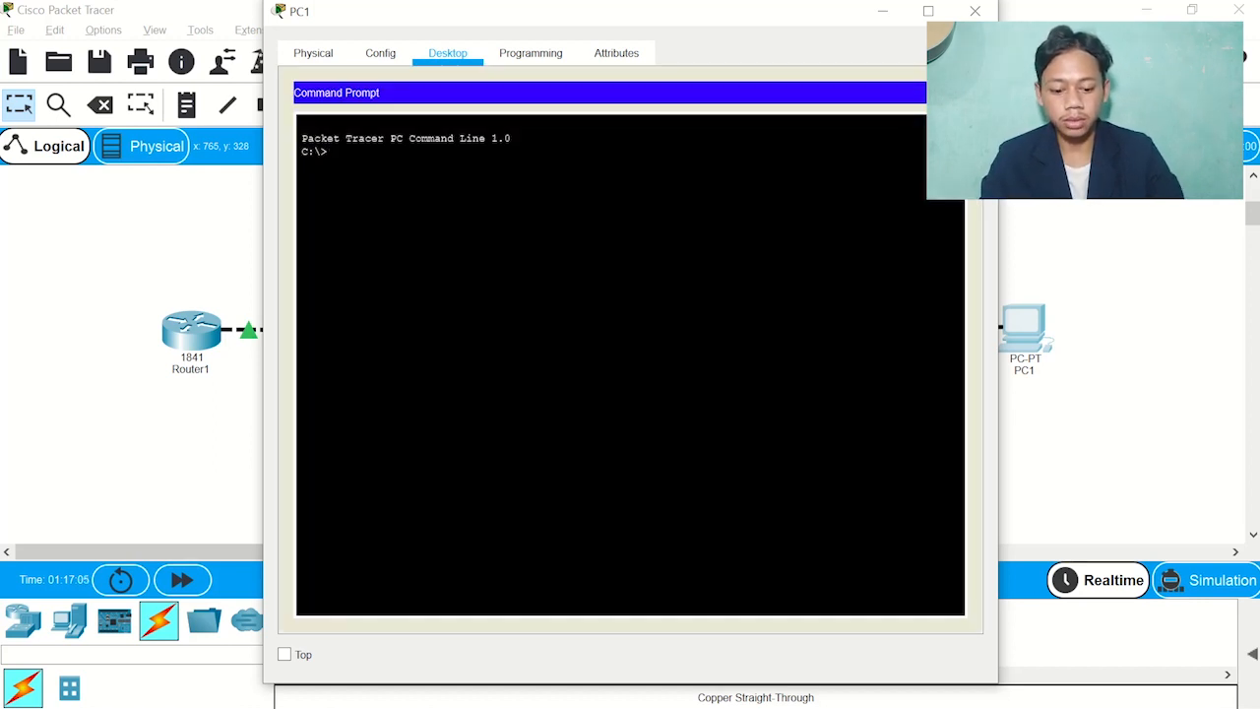
pyautogui.write('ping')
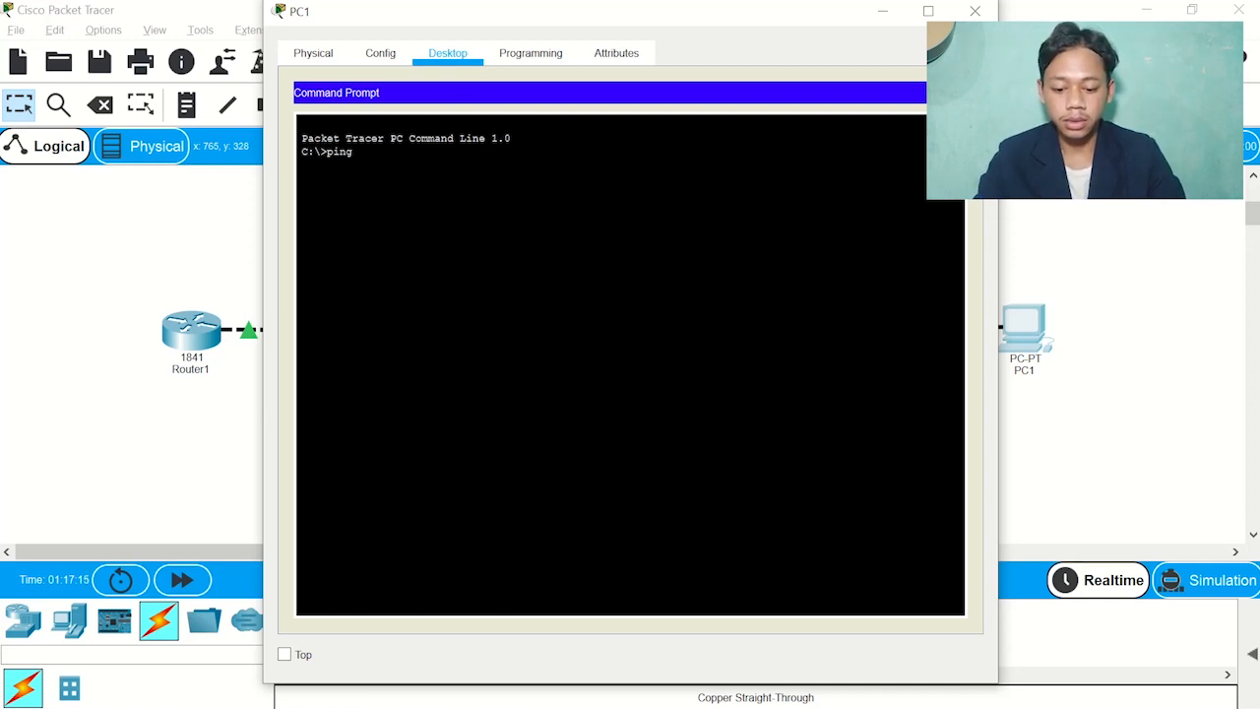
pyautogui.write('193.167.100.1')
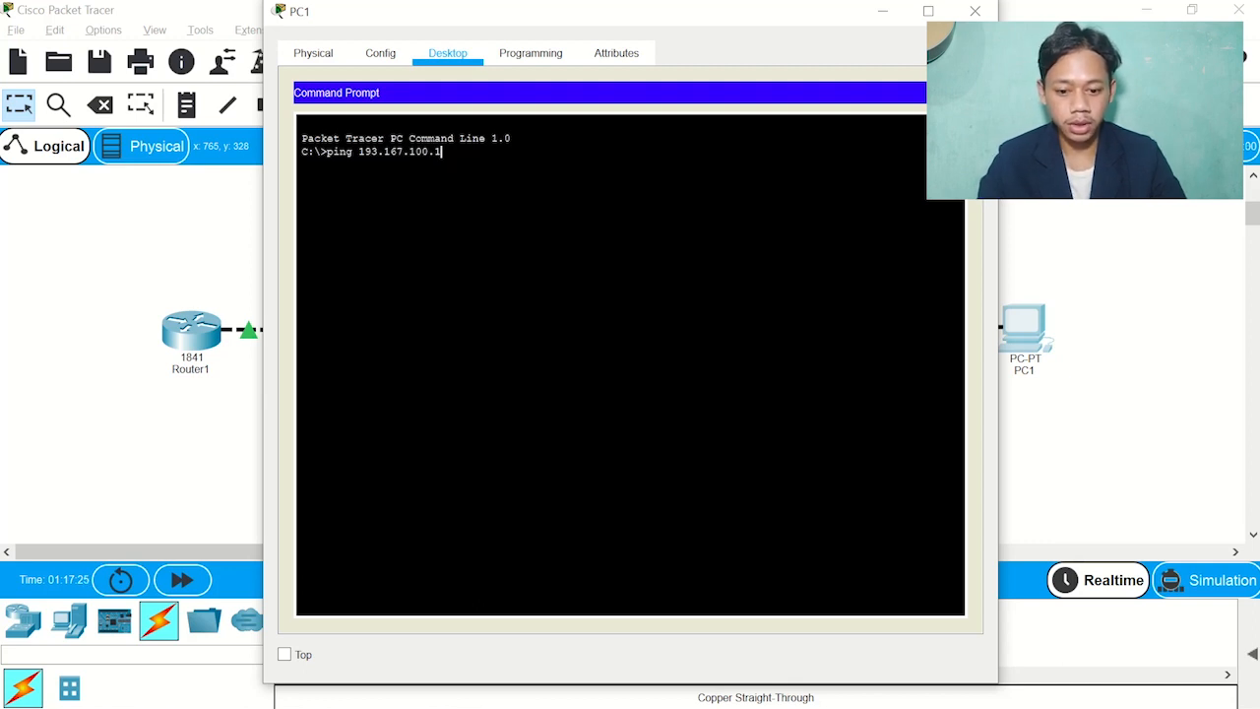
pyautogui.press('Return')
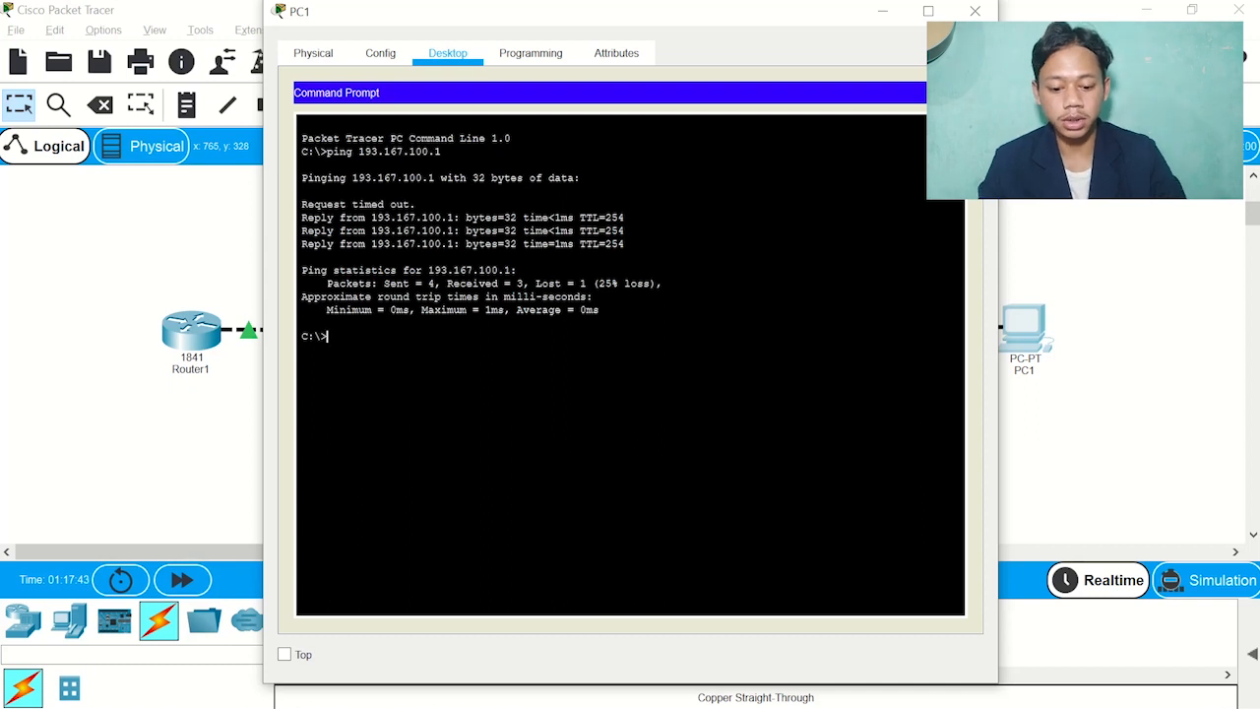
# Ping Router2's outside address 193.167.100.2 from PC1's command prompt.
pyautogui.write('ping 19')
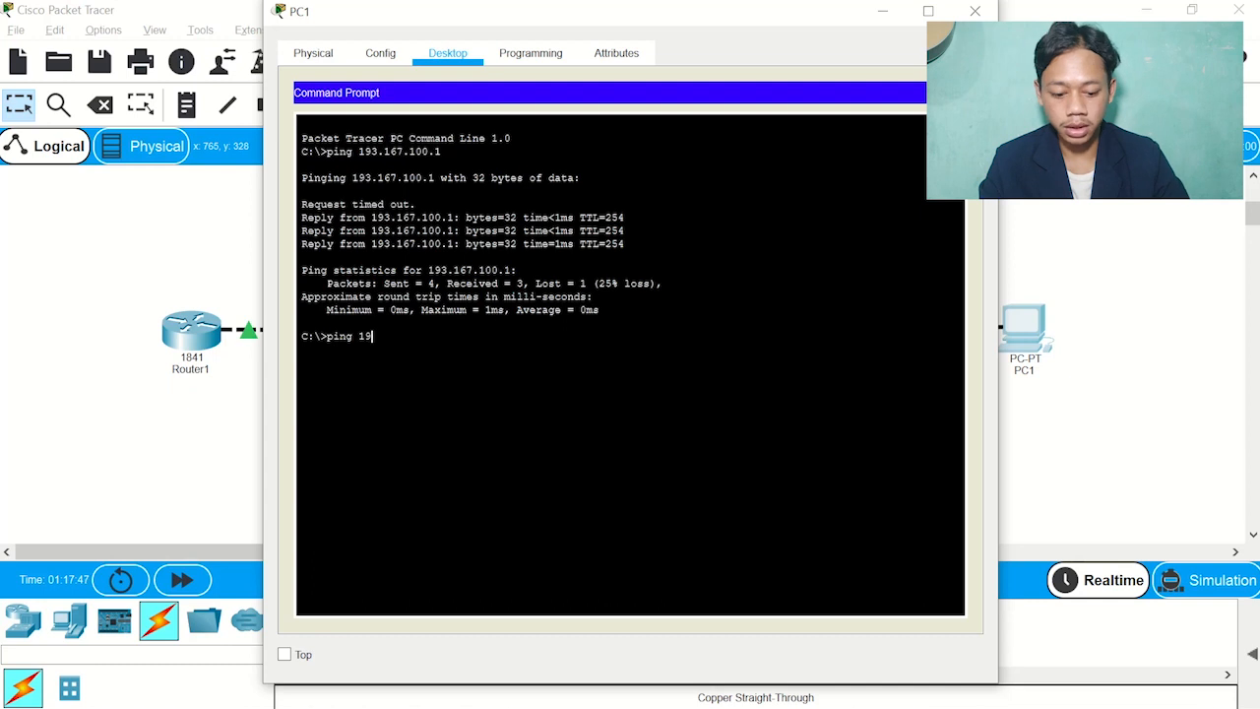
pyautogui.write('3.167')
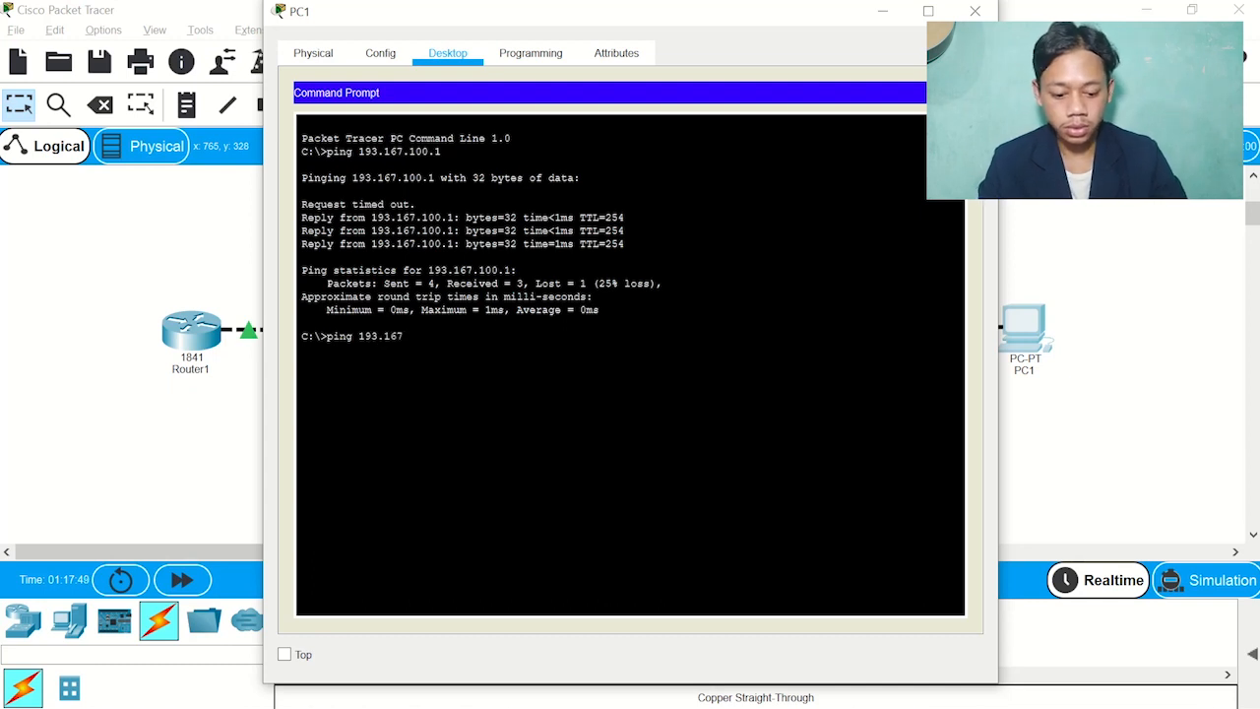
pyautogui.write('.100.2')
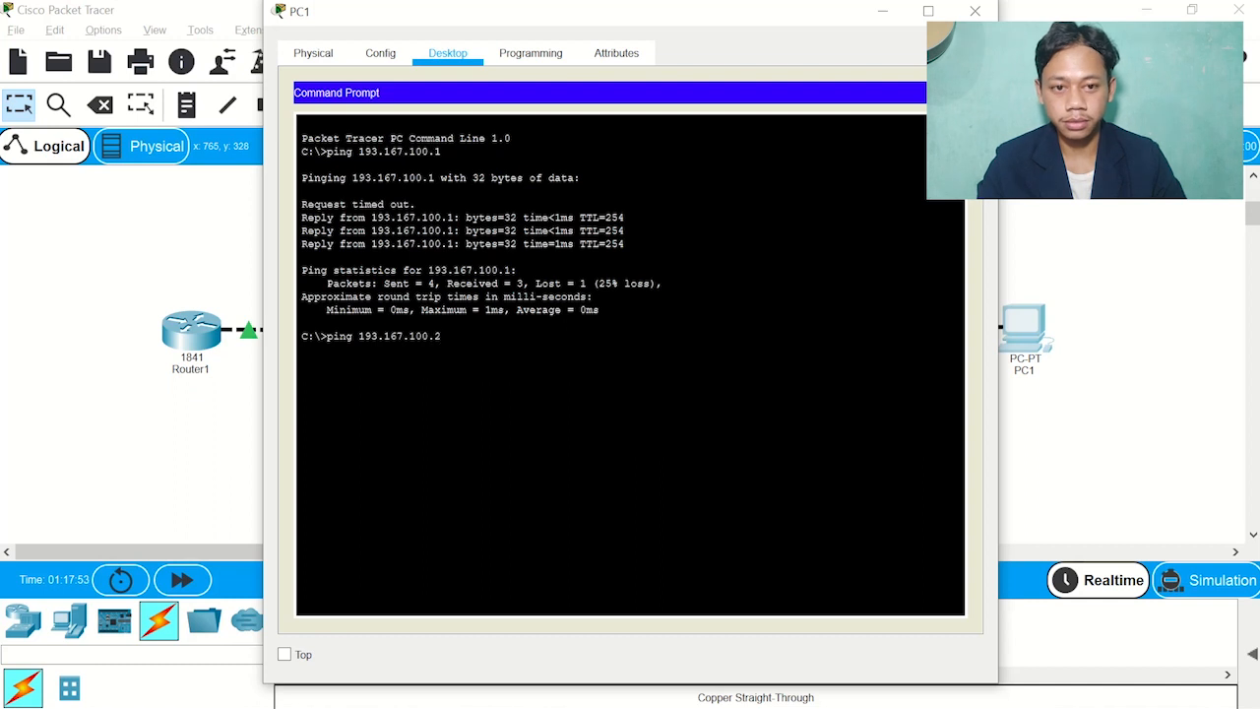
pyautogui.press('Return')
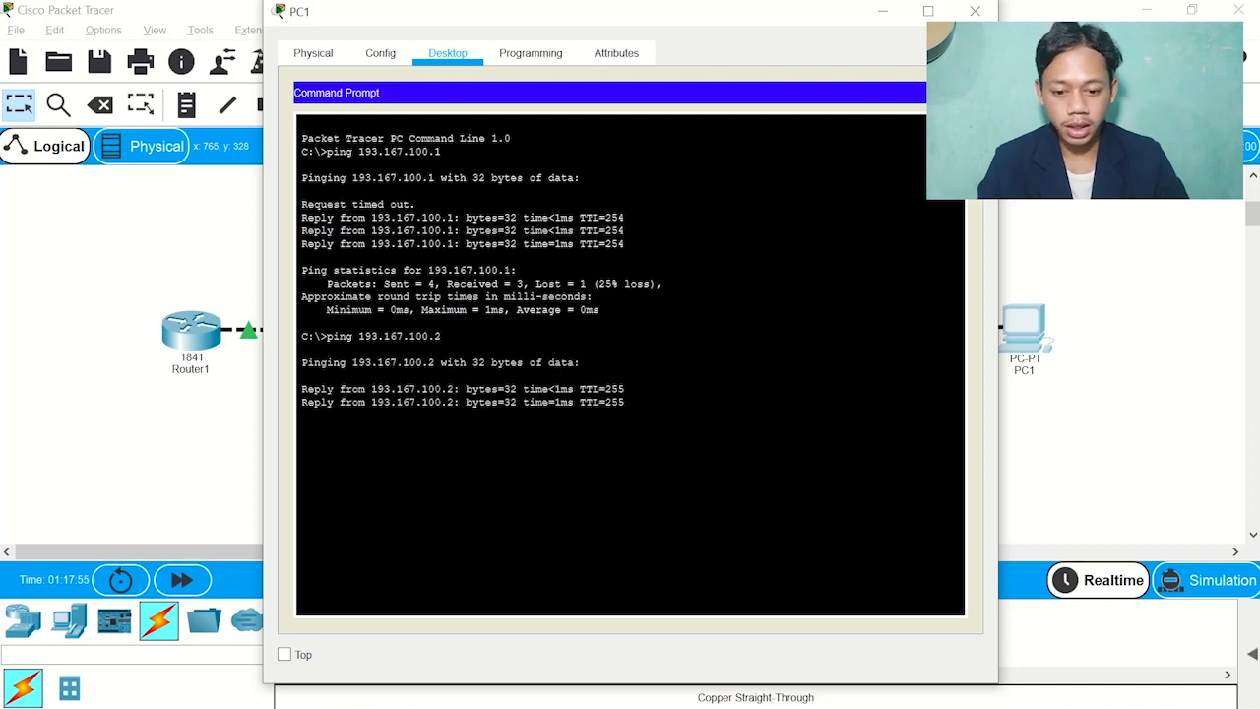